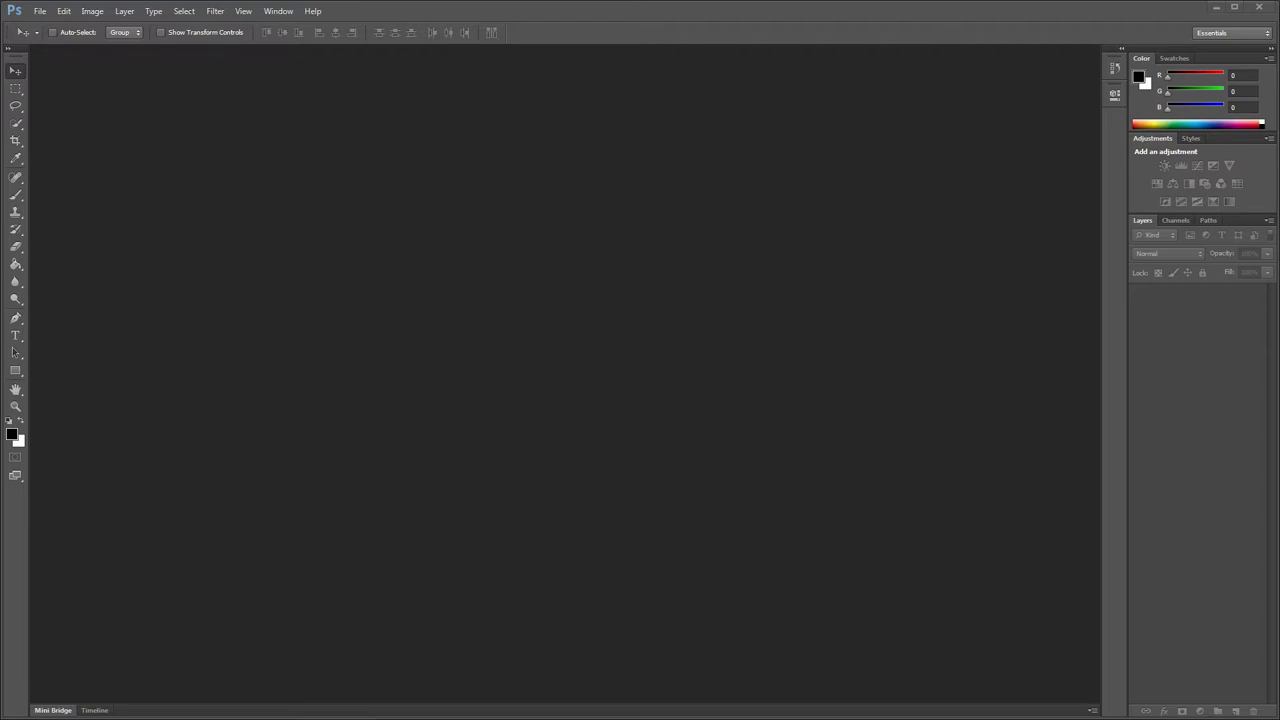
Open the image chess_RGB.bmp from the DOF PRO folder
click(40, 11)
click(42, 33)
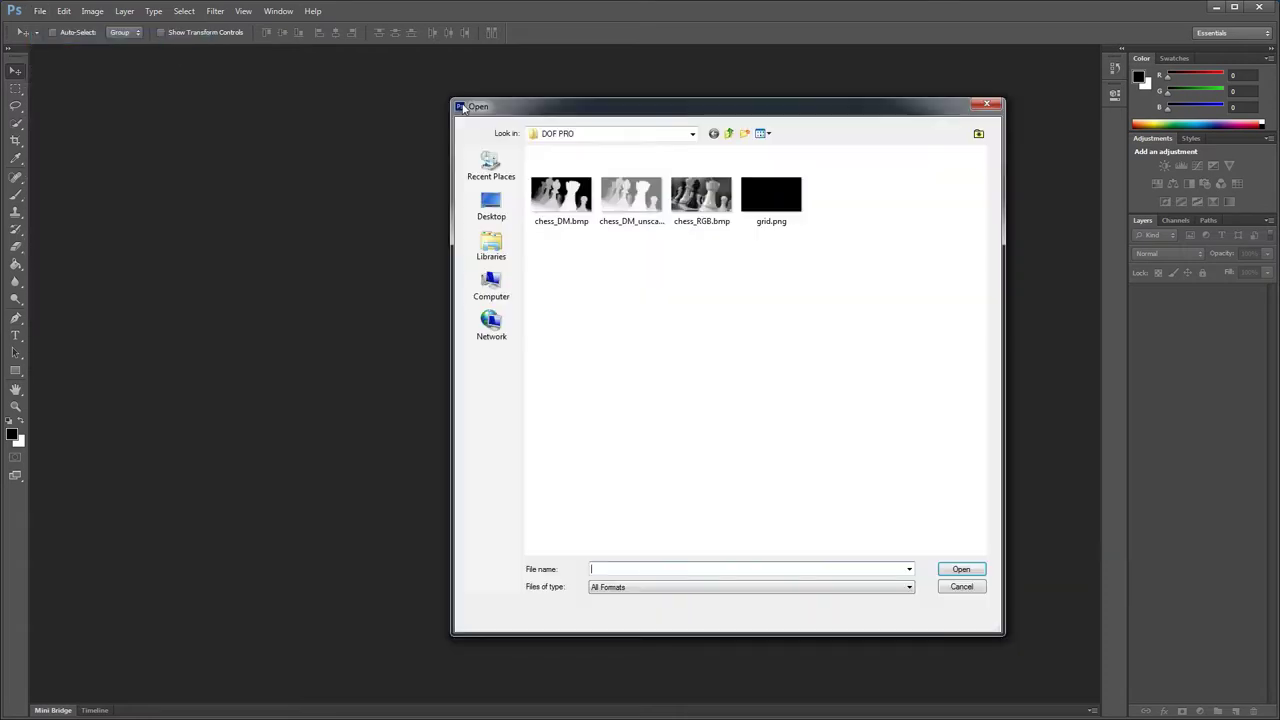
double_click(701, 195)
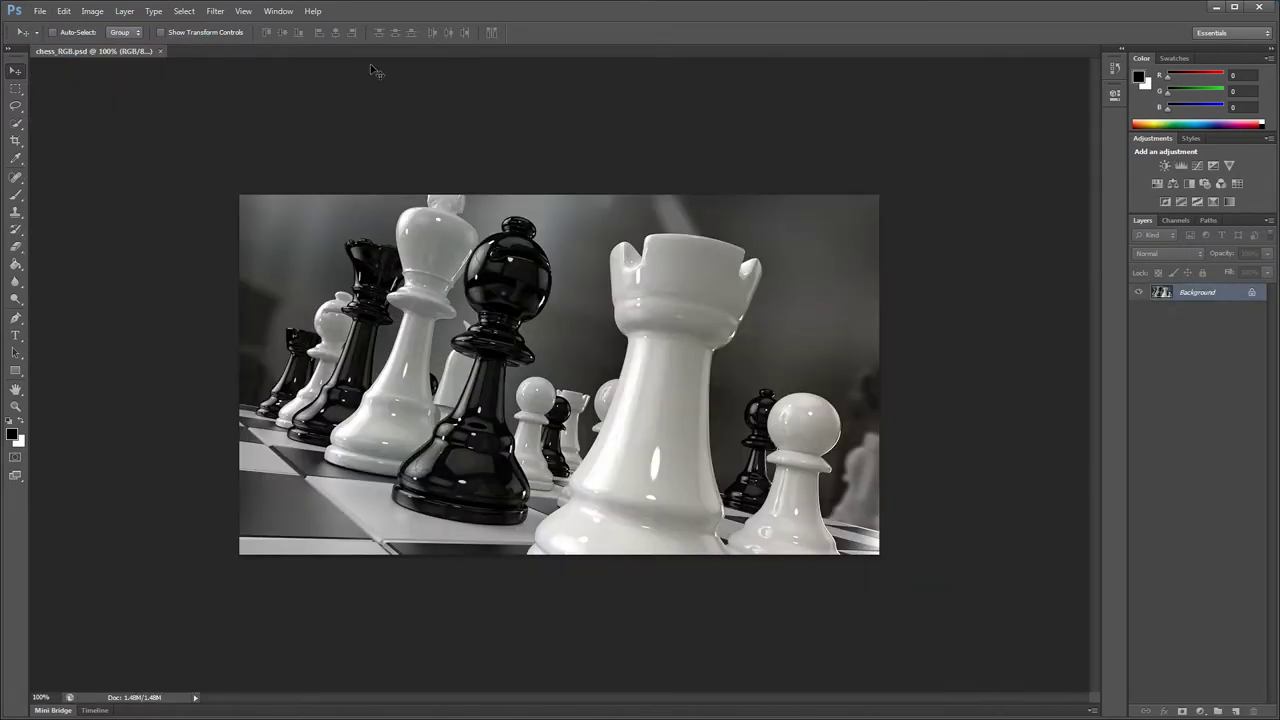
Launch the Depth Of Field Generator PRO filter on the chess image
click(215, 11)
mouse_move(302, 285)
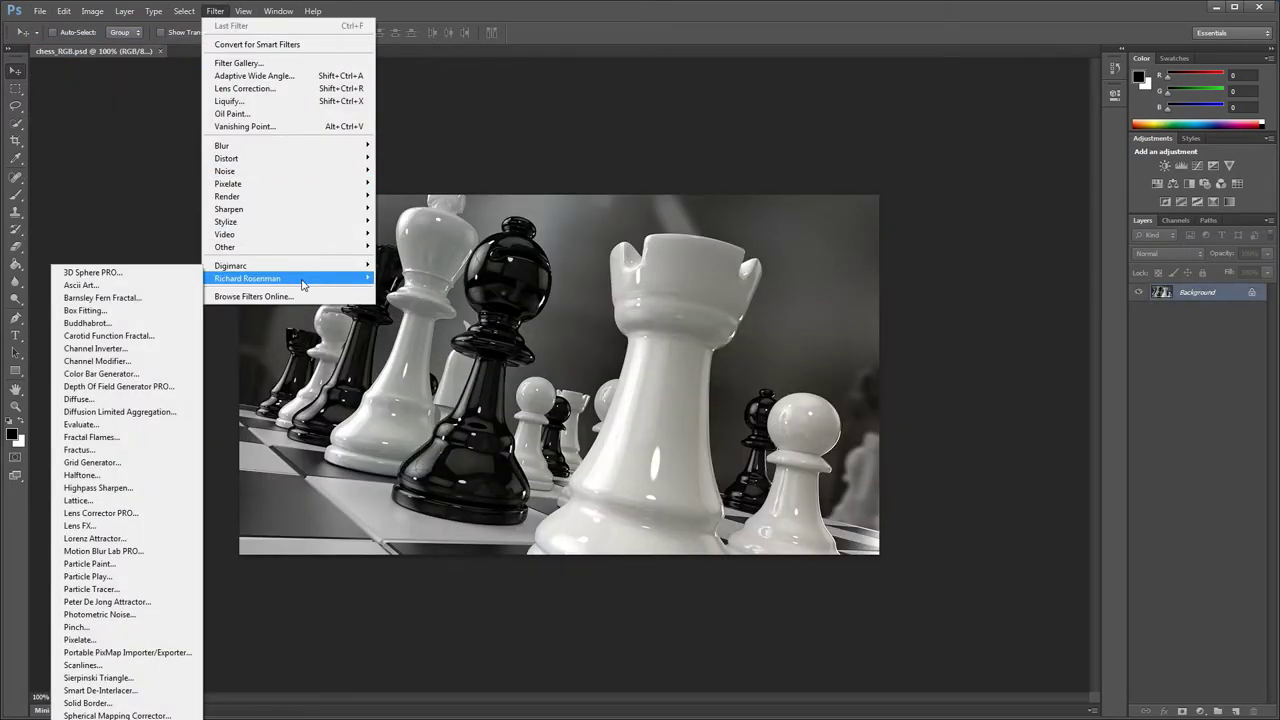
click(118, 386)
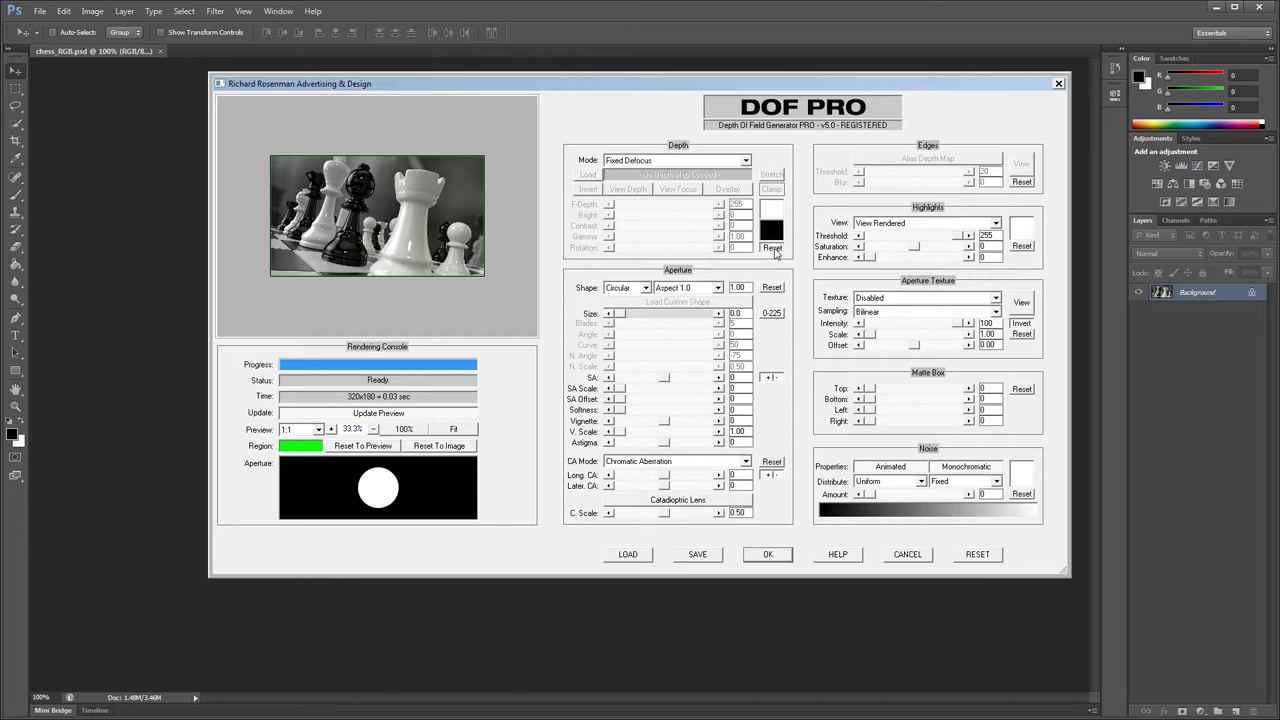
Reset the Aperture, Edges and Highlights groups, then start a reset of all controllers and cancel it
click(772, 287)
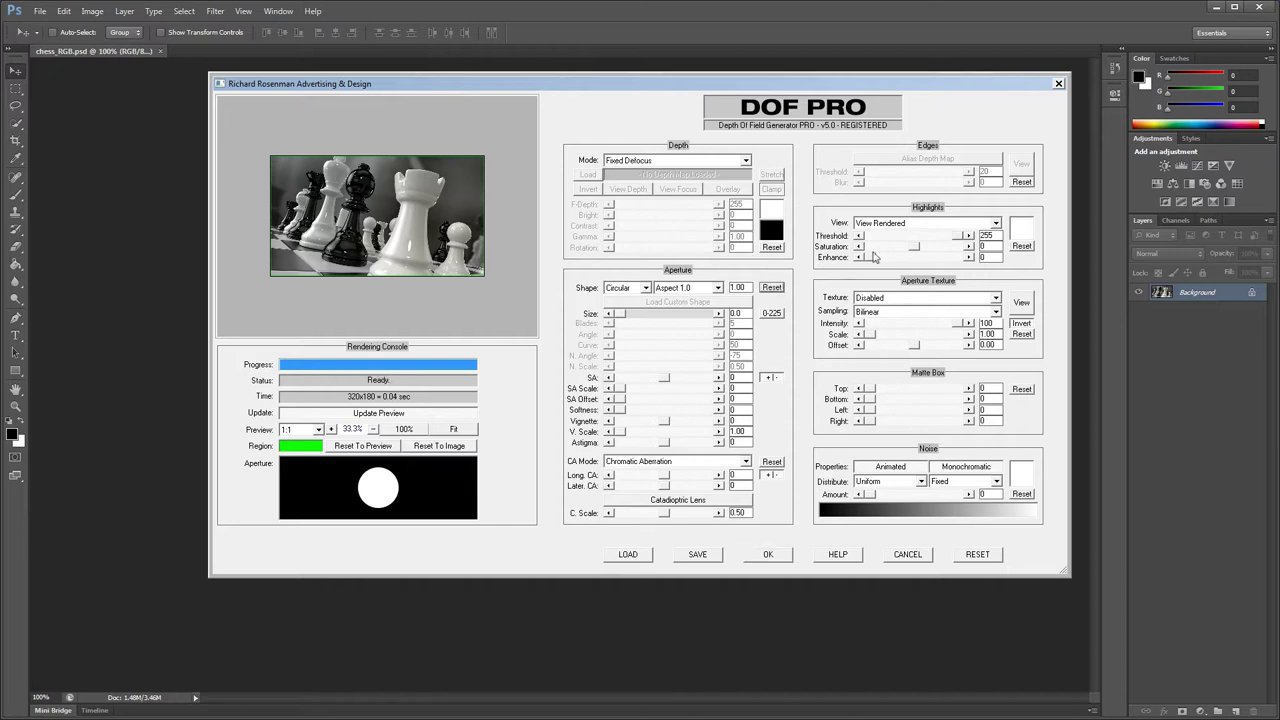
click(1024, 182)
click(1021, 246)
click(980, 554)
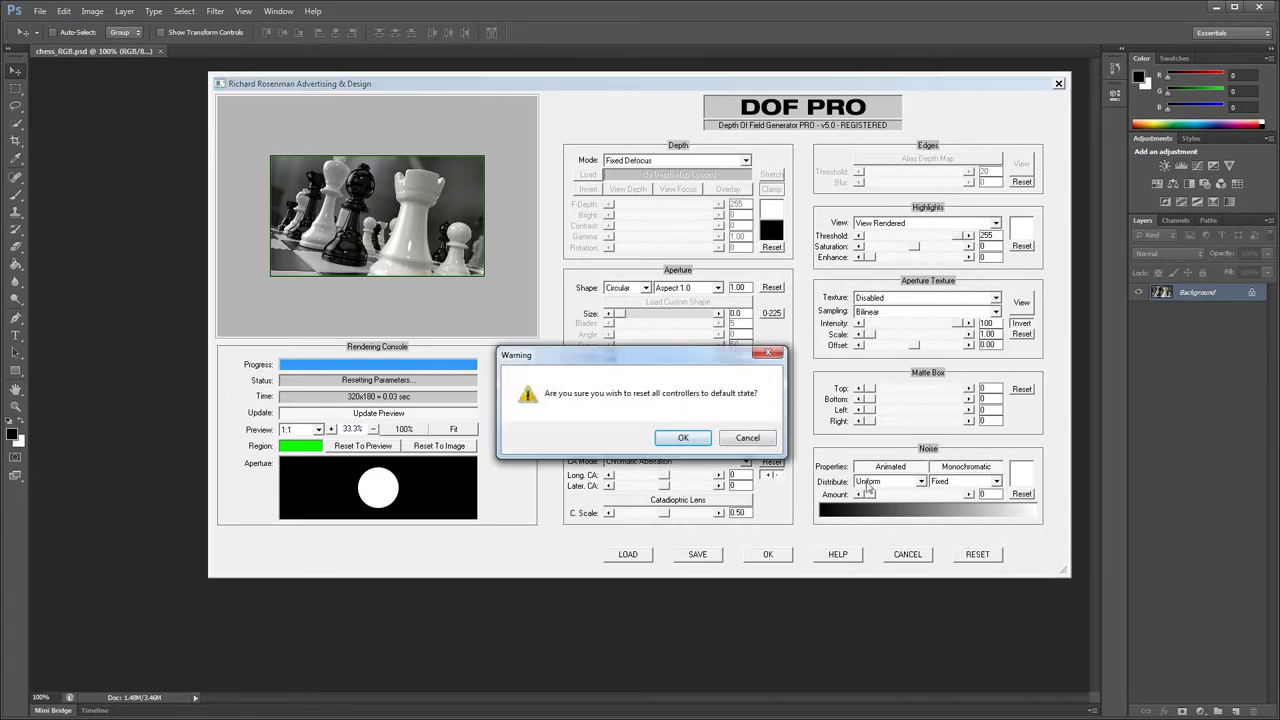
click(765, 439)
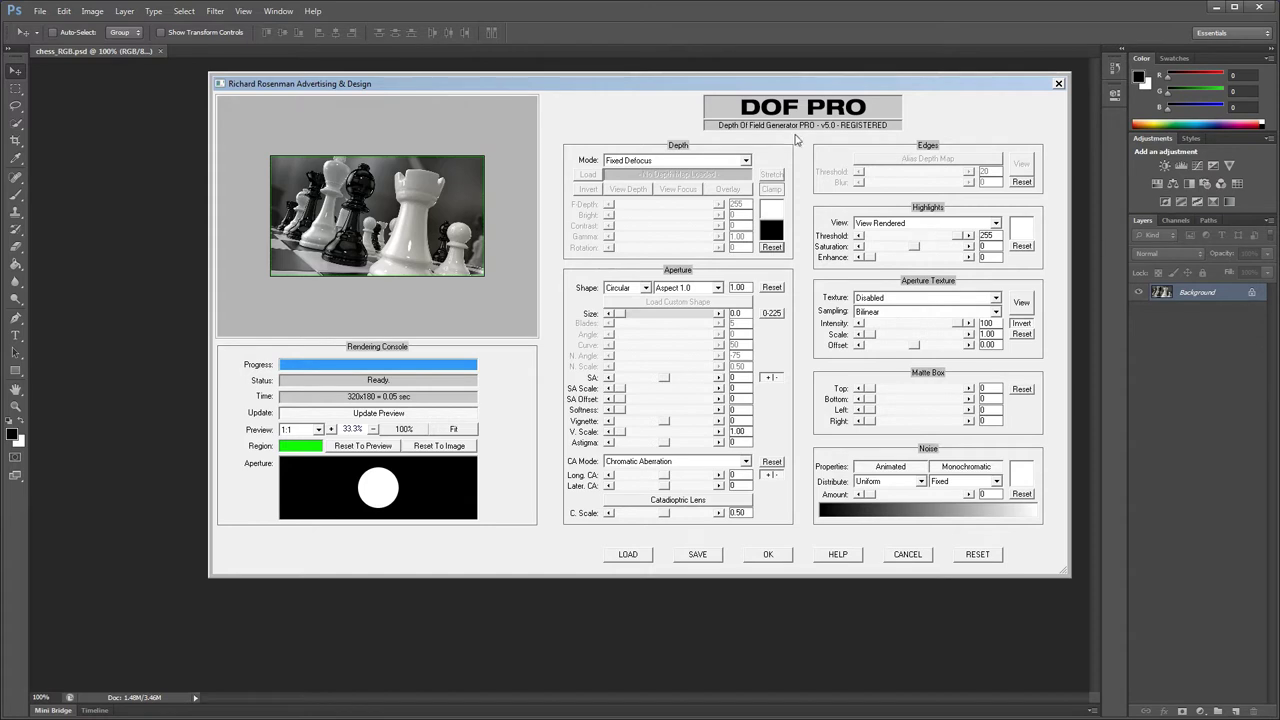
Keep the depth mode at Fixed Defocus and raise the aperture size to 20.6
click(714, 163)
click(698, 175)
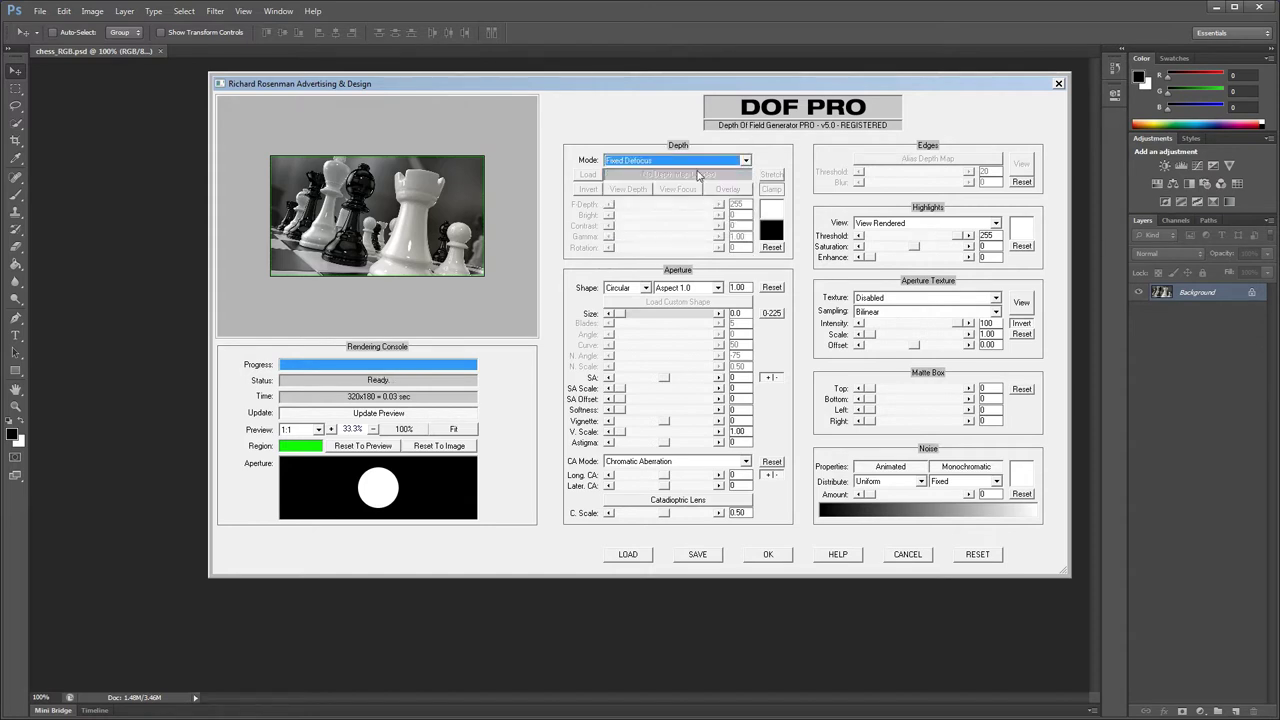
drag(619, 316, 659, 317)
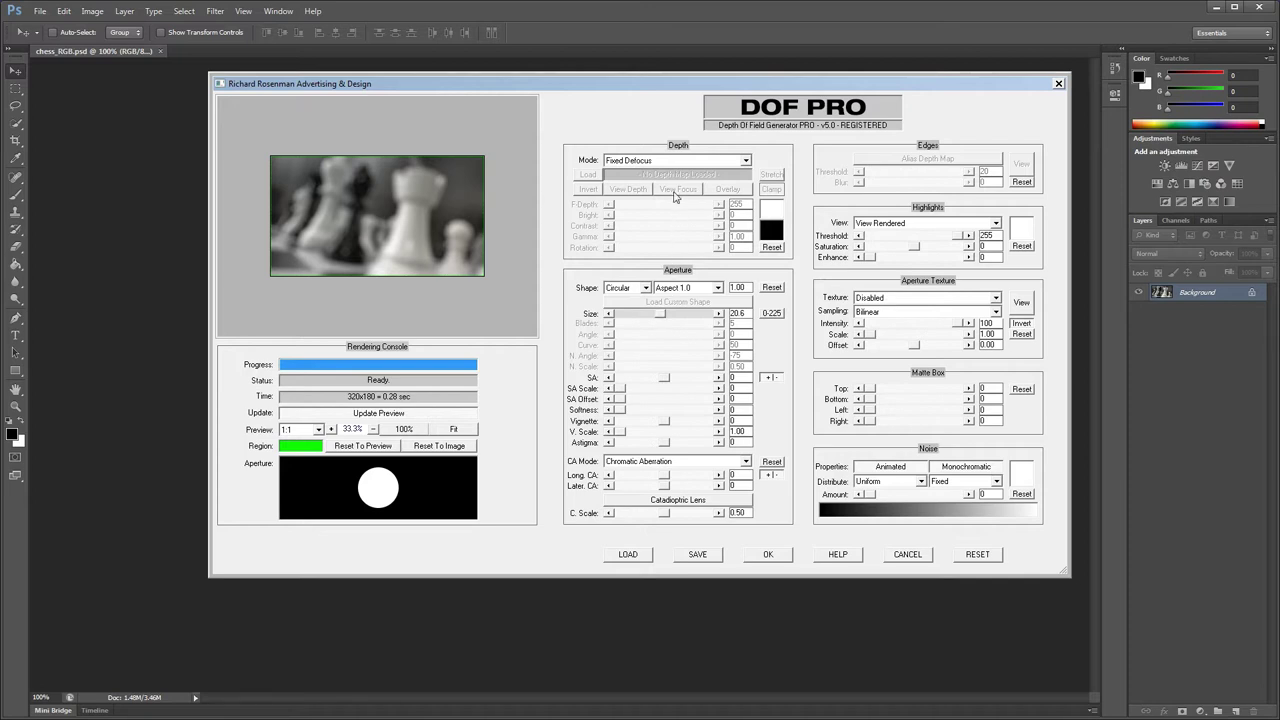
Switch the depth mode to Linear Gradient and briefly preview its depth gradient
click(662, 162)
click(662, 181)
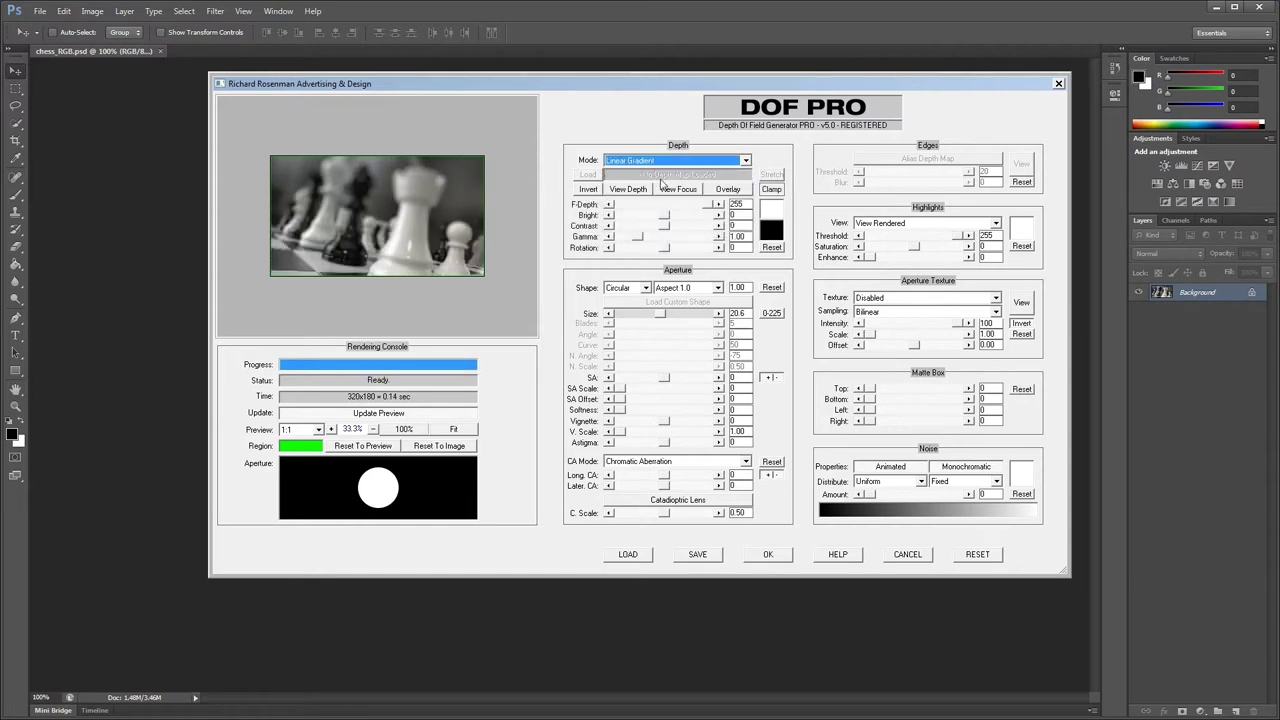
click(630, 192)
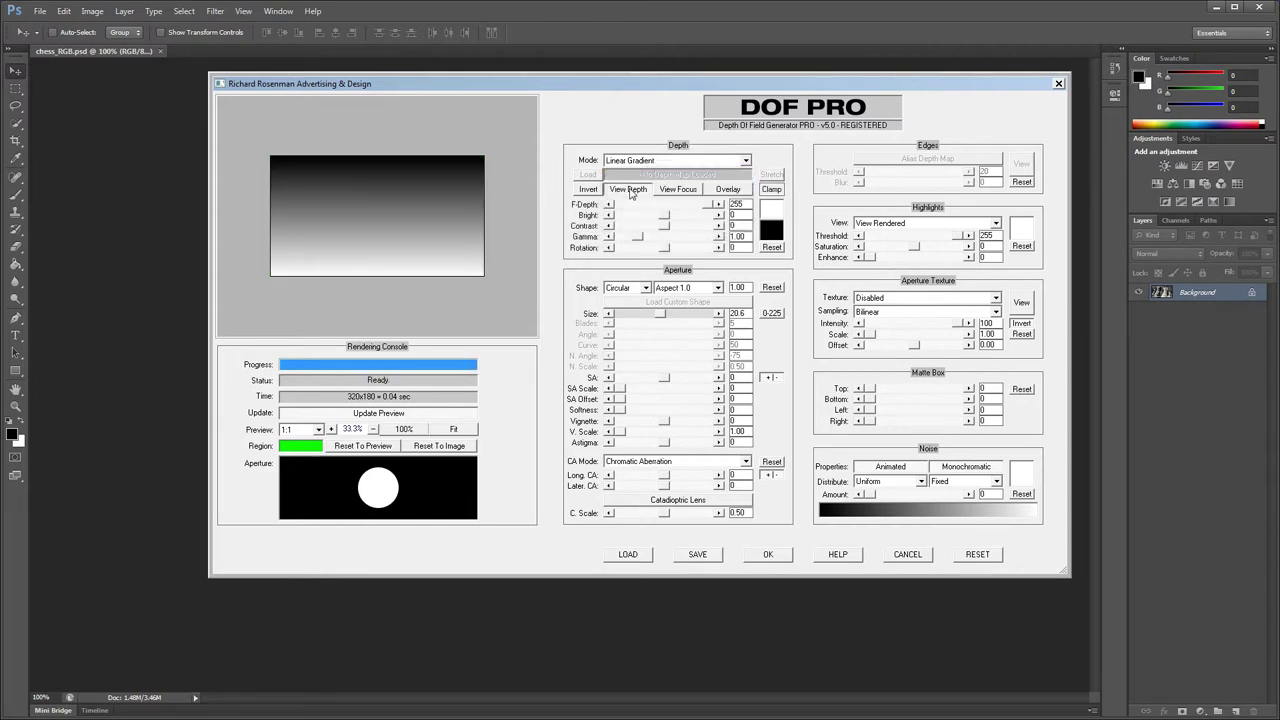
click(630, 192)
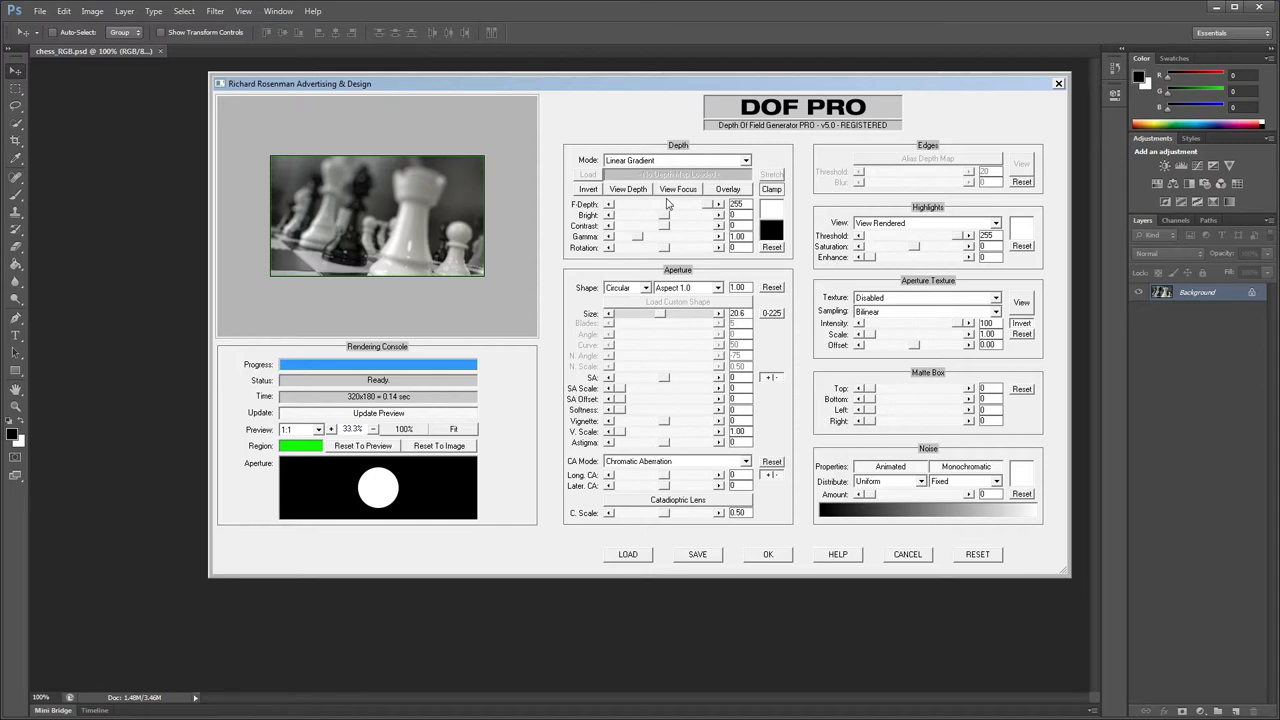
Change the depth mode to Radial Gradient and preview its depth gradient before returning to the rendered image
click(660, 164)
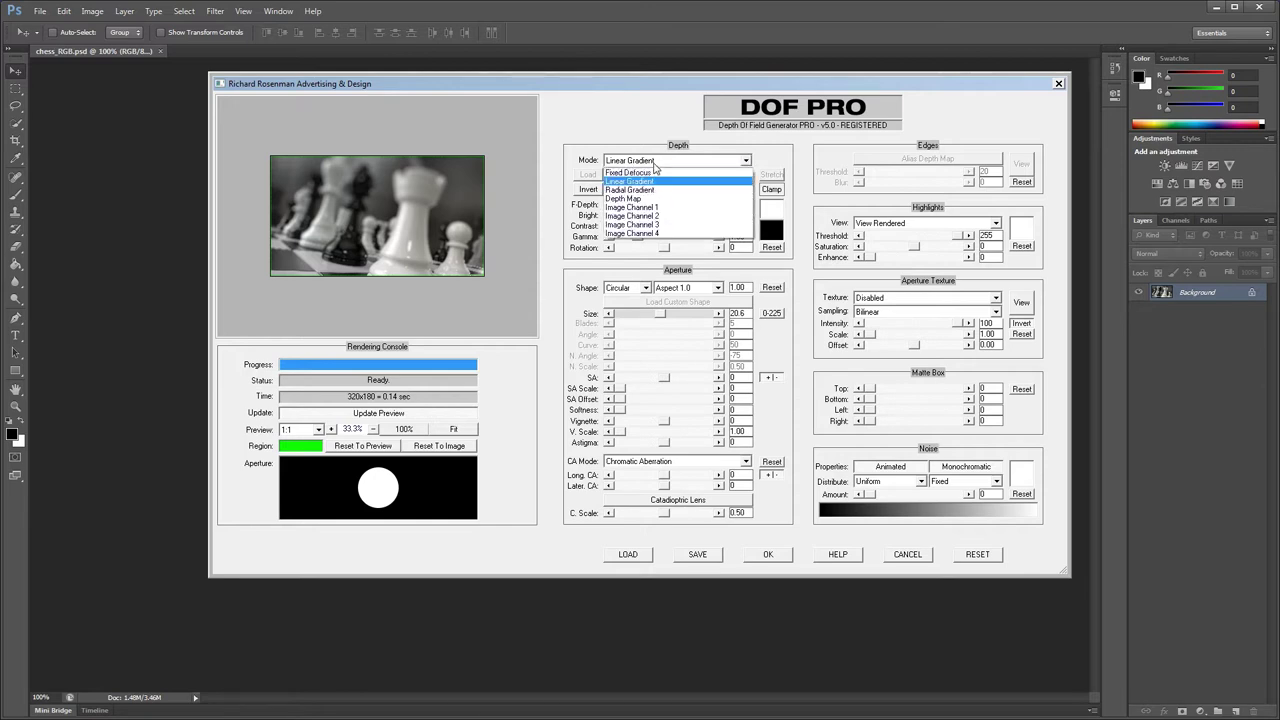
click(655, 185)
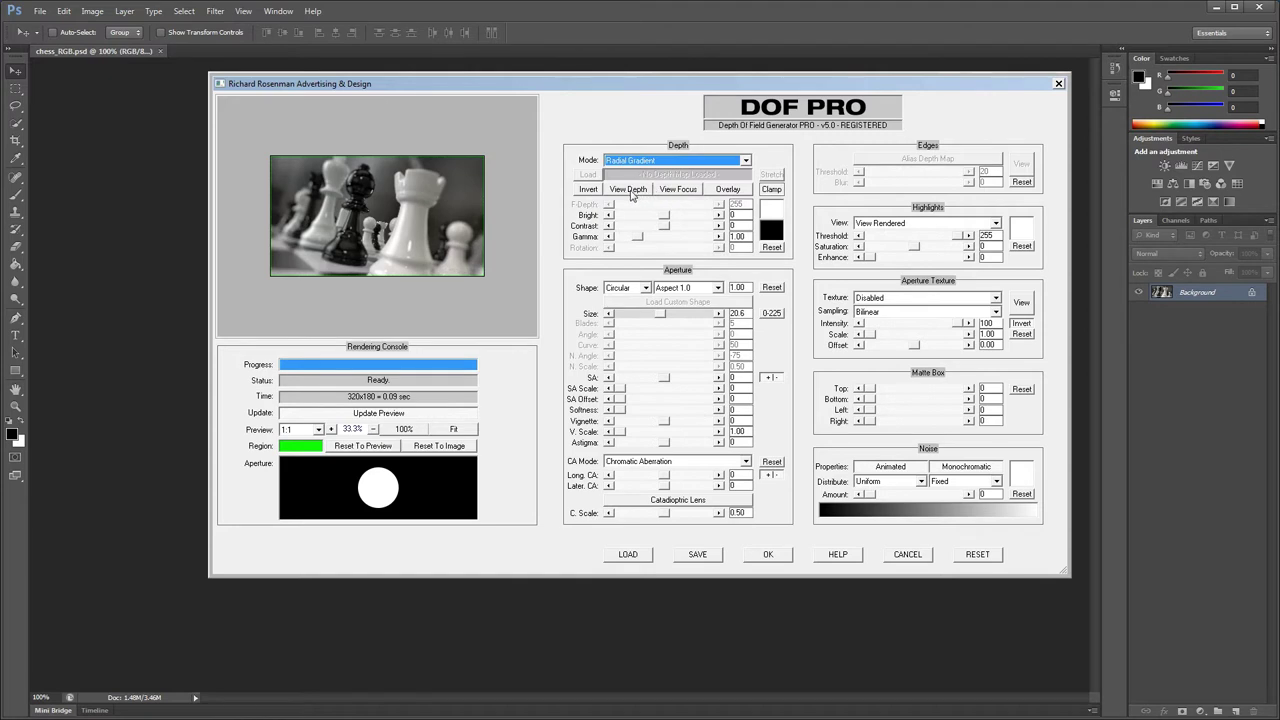
click(630, 191)
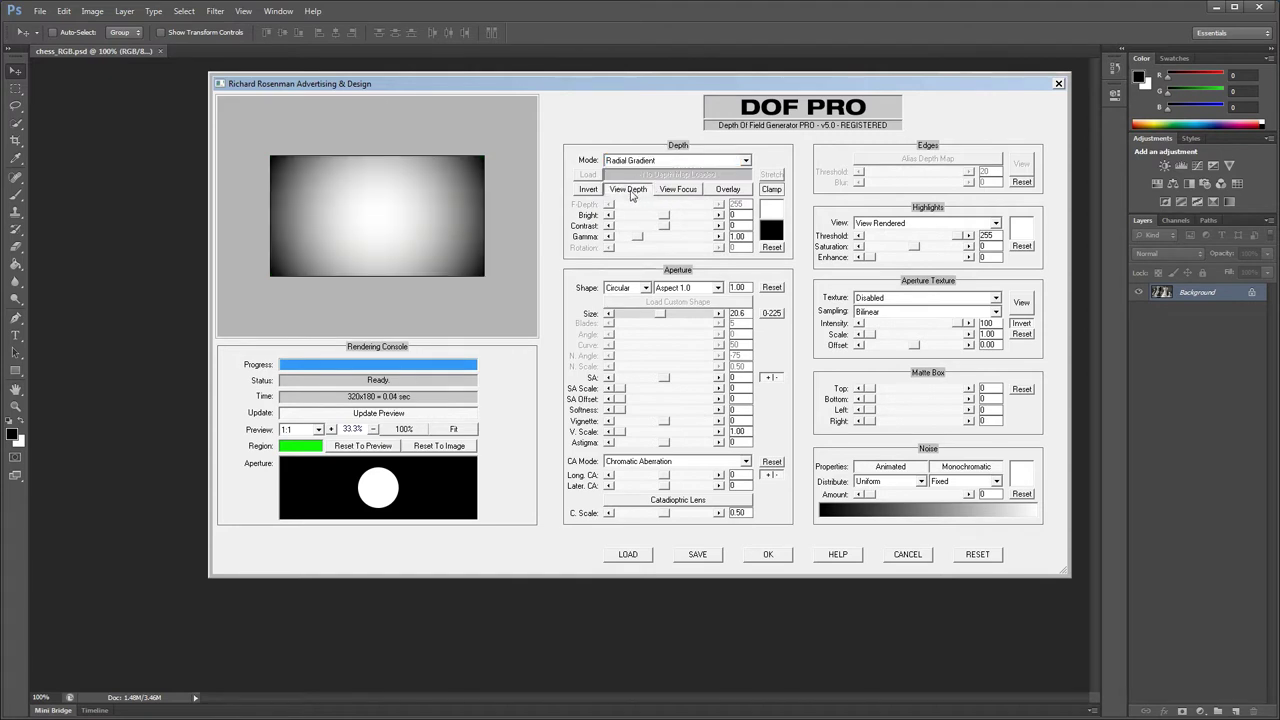
click(631, 194)
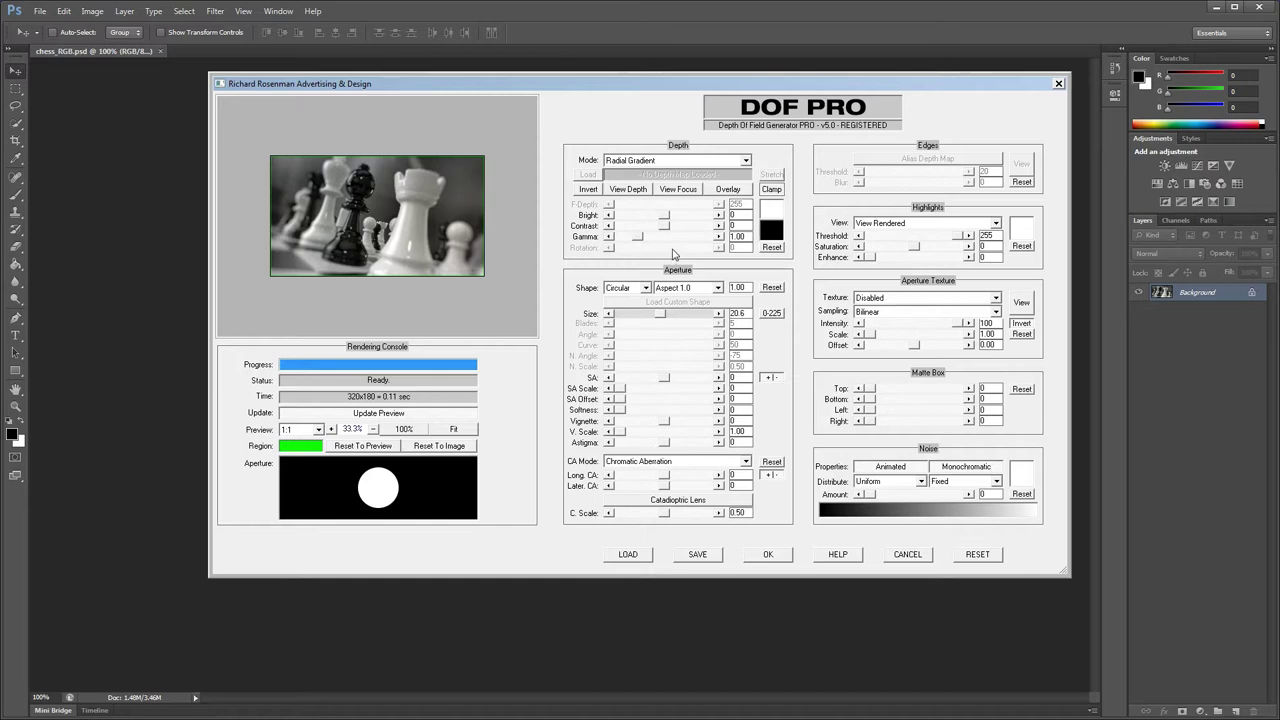
Set the depth mode to Depth Map, load chess_DM.bmp as the map, and preview it briefly
click(660, 162)
click(658, 199)
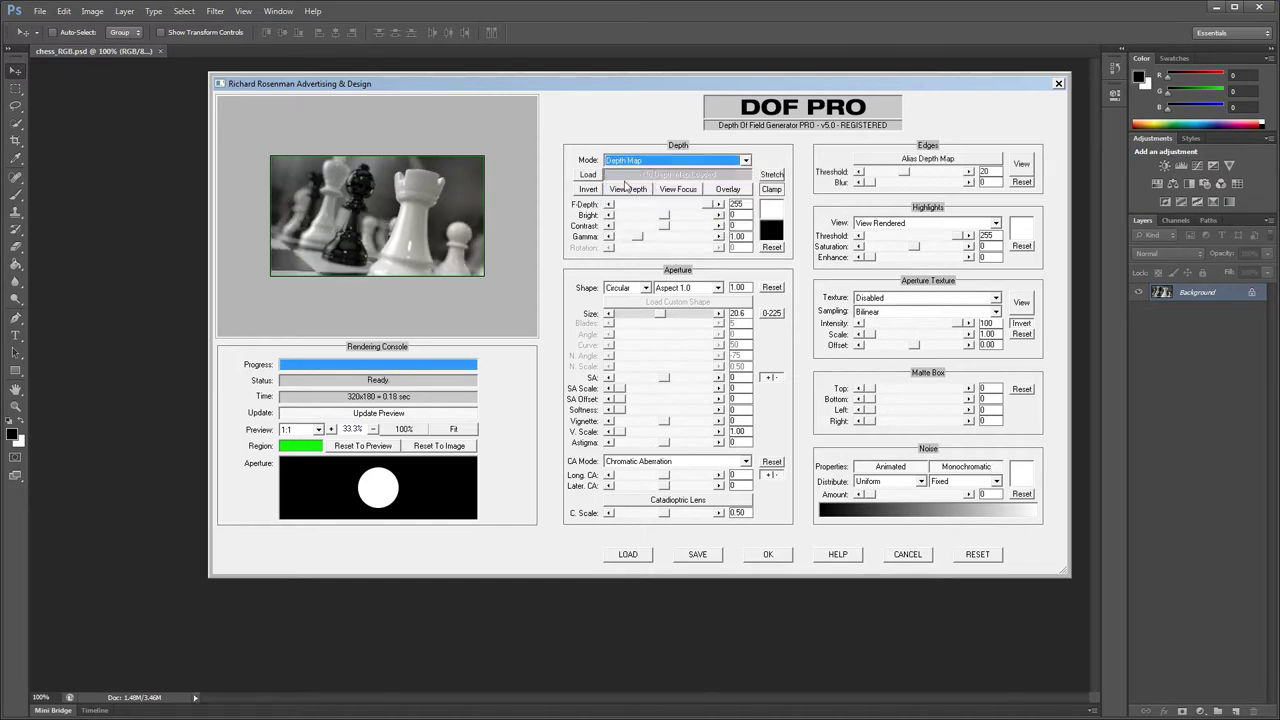
click(588, 174)
click(268, 182)
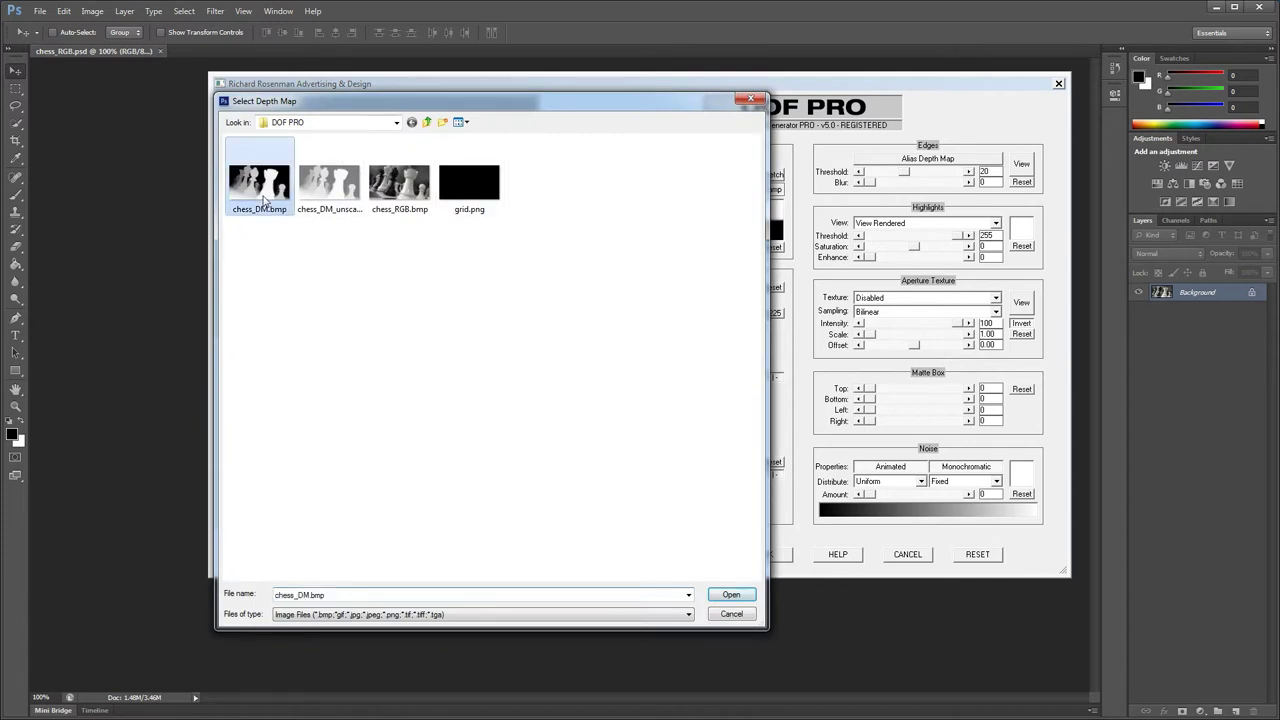
click(718, 595)
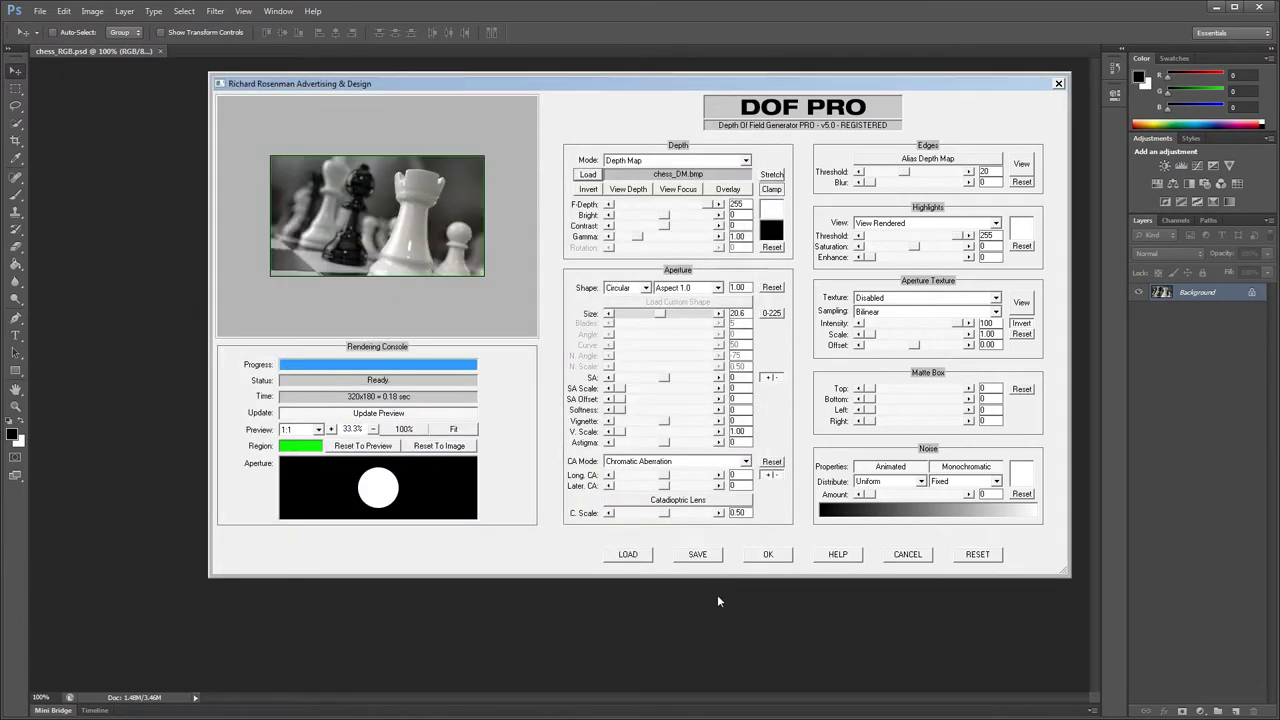
click(609, 193)
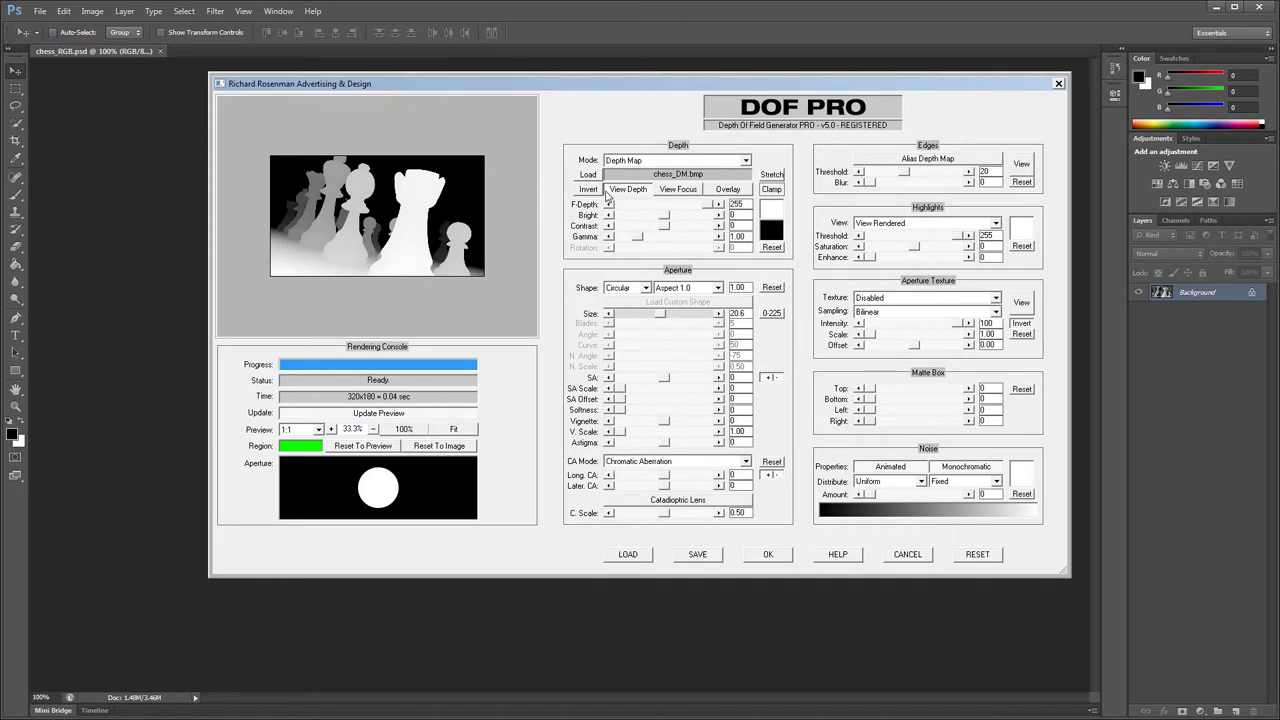
click(607, 195)
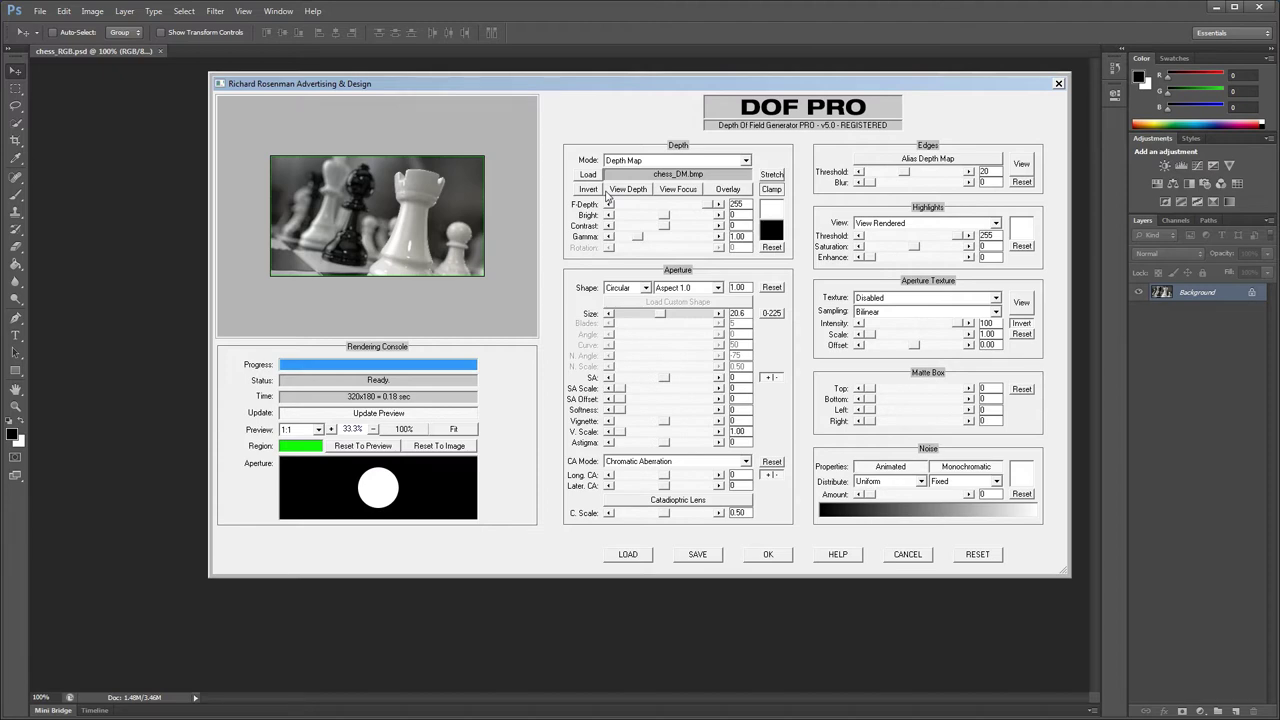
Use Image Channel 1 as the depth source and preview its depth before returning to the rendered image
click(665, 163)
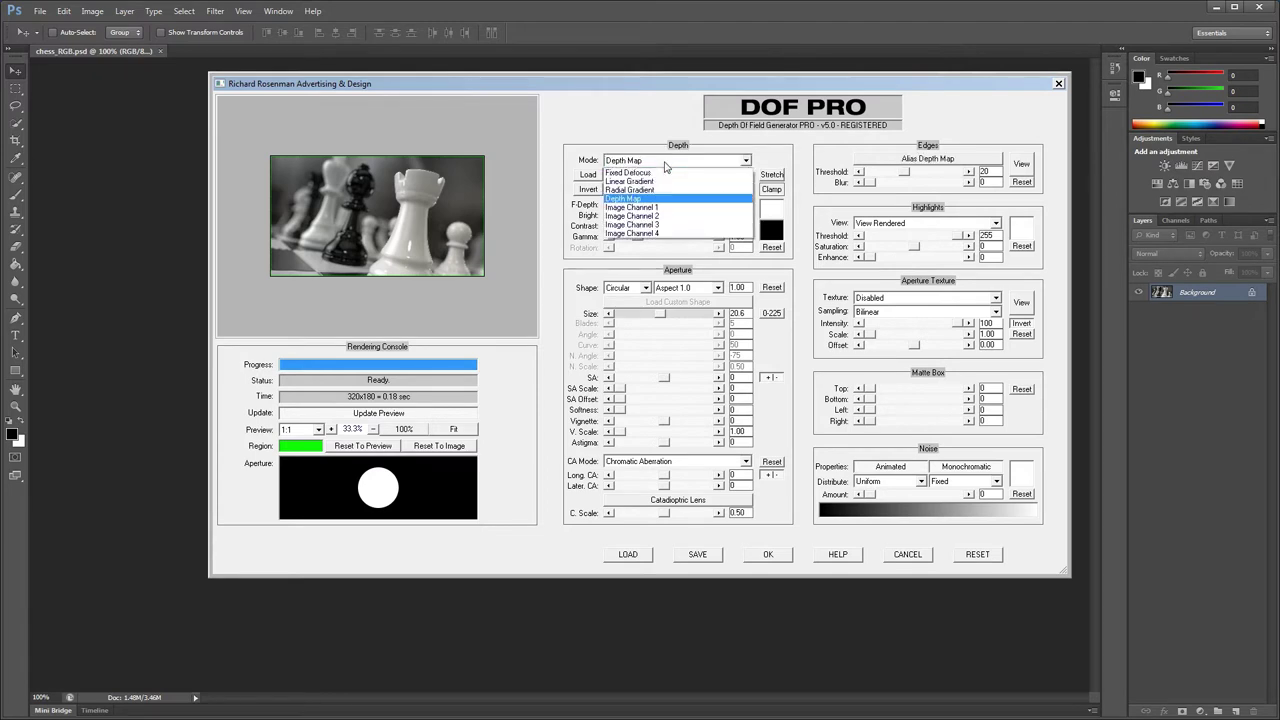
click(660, 207)
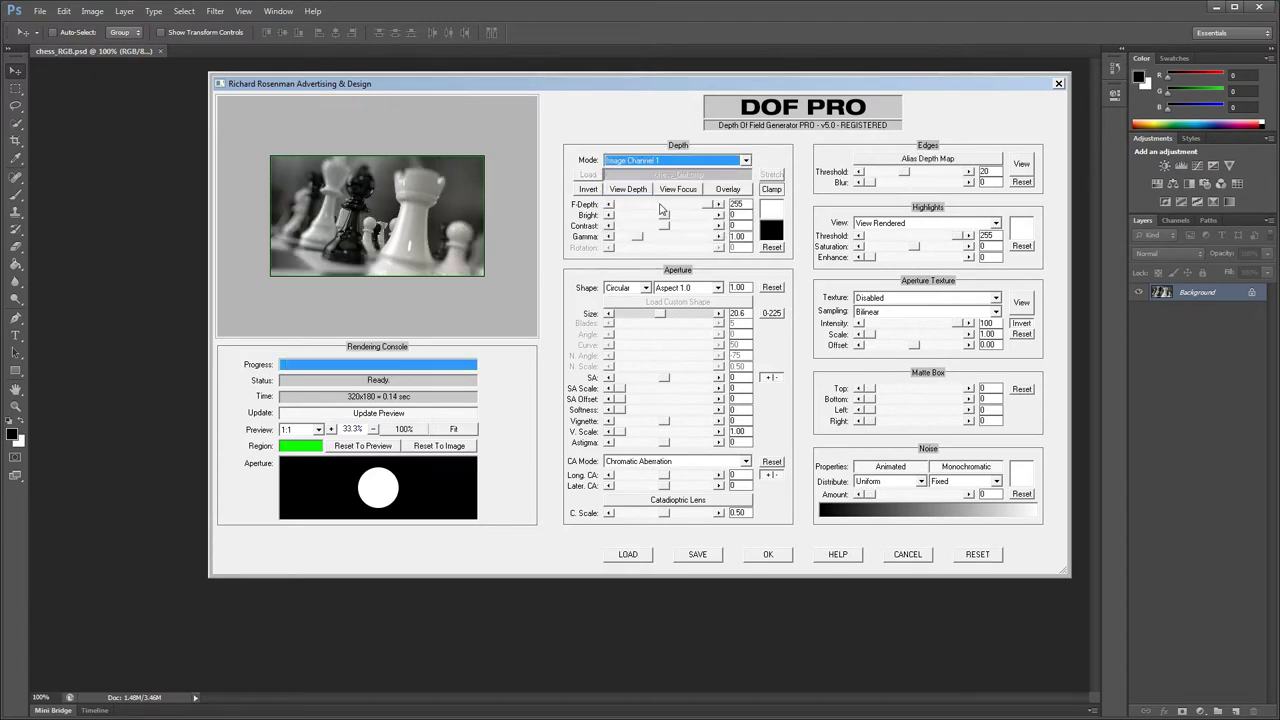
click(643, 192)
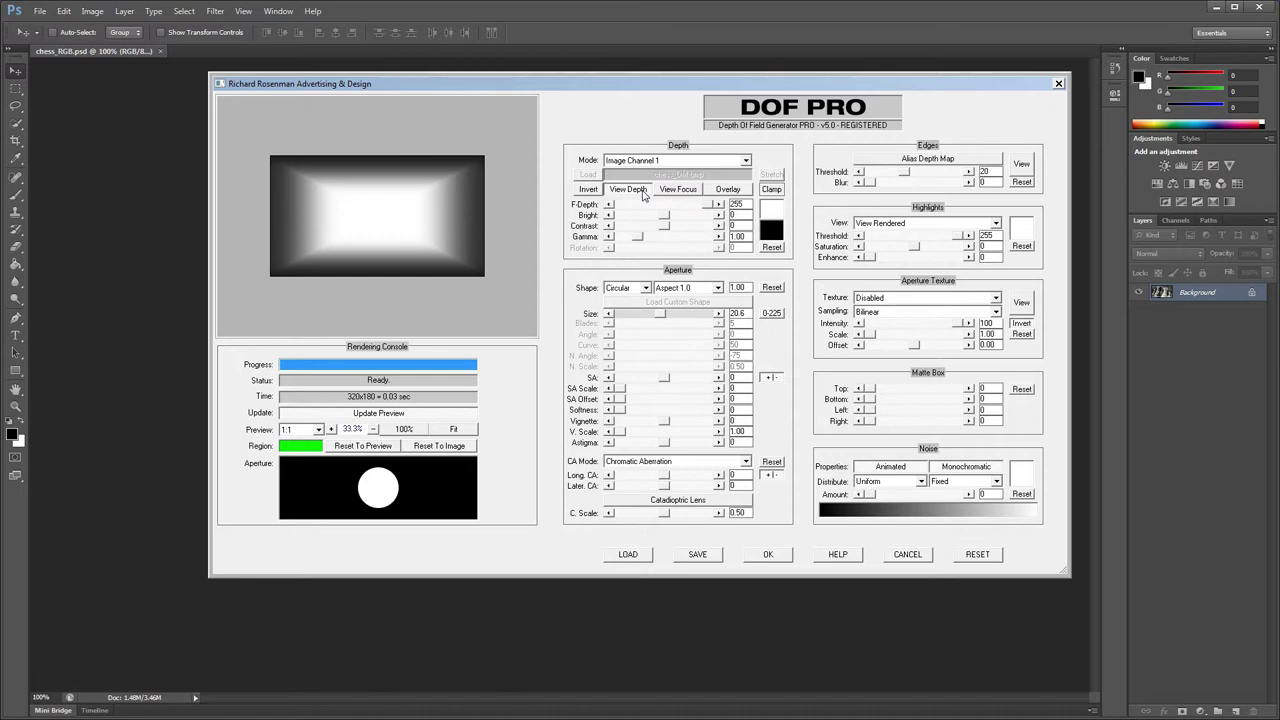
click(643, 192)
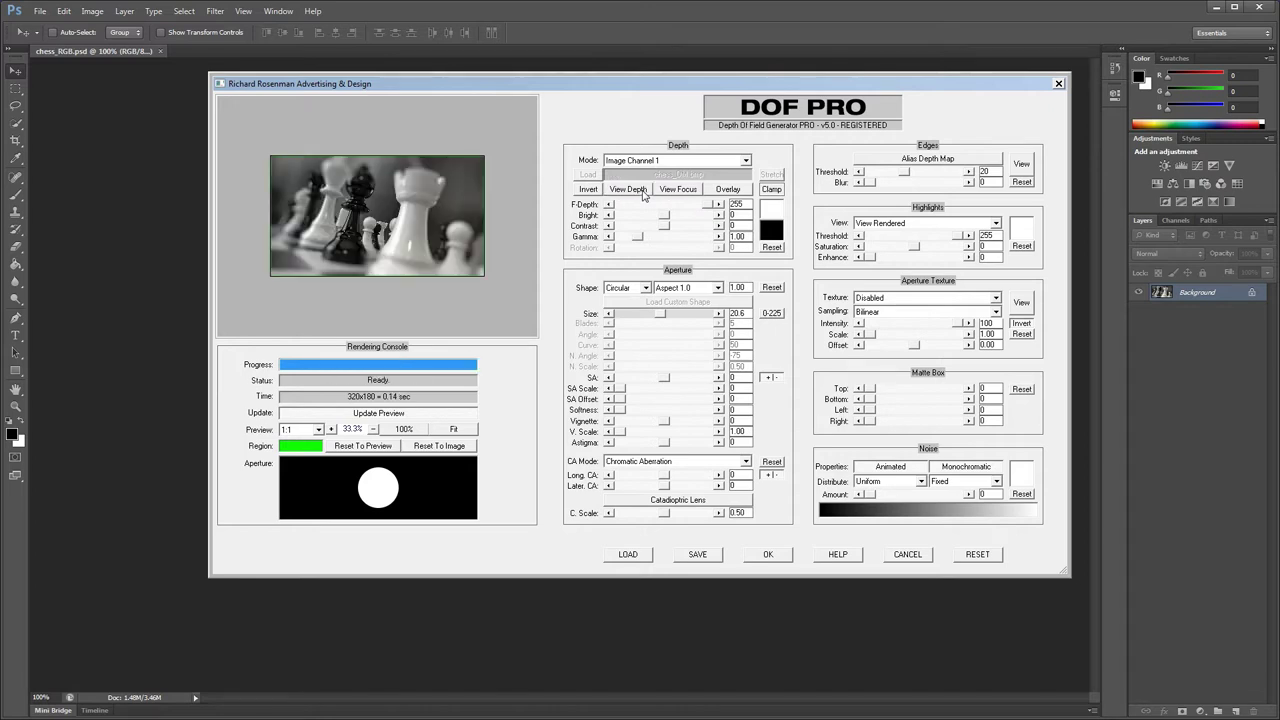
Use Image Channel 2 as the depth source and preview its depth before returning to the rendered image
click(668, 161)
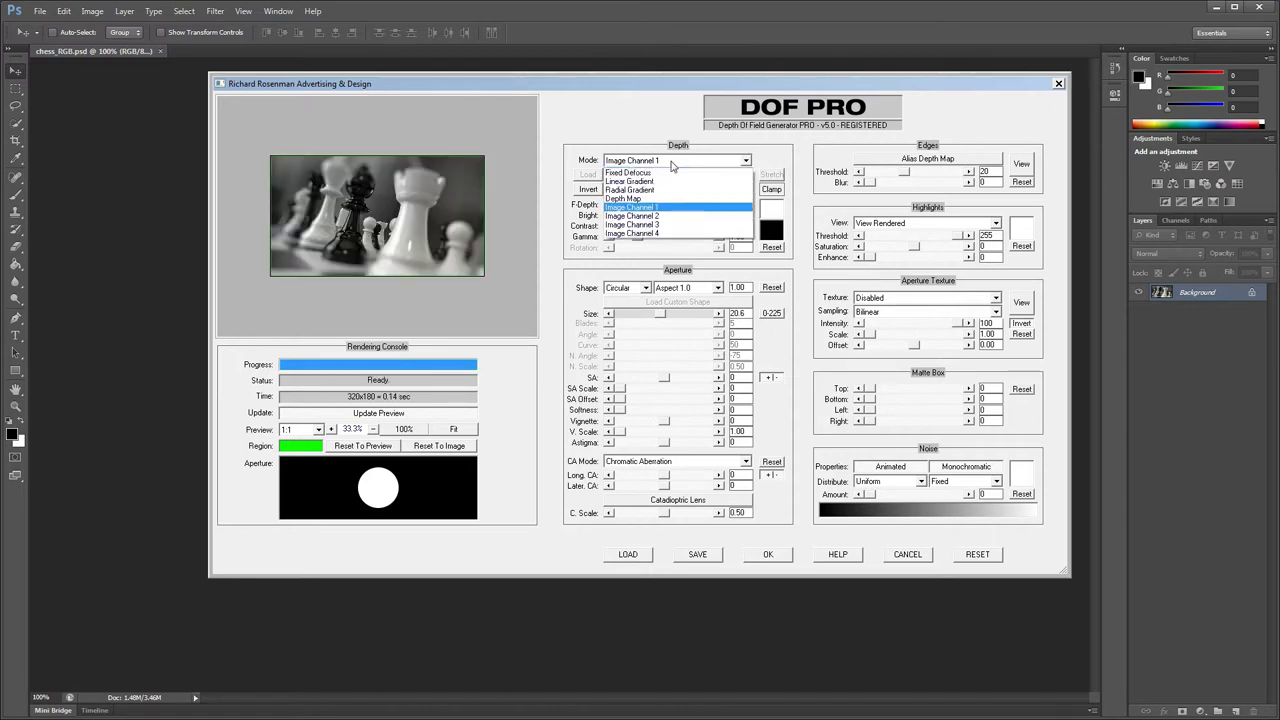
click(668, 216)
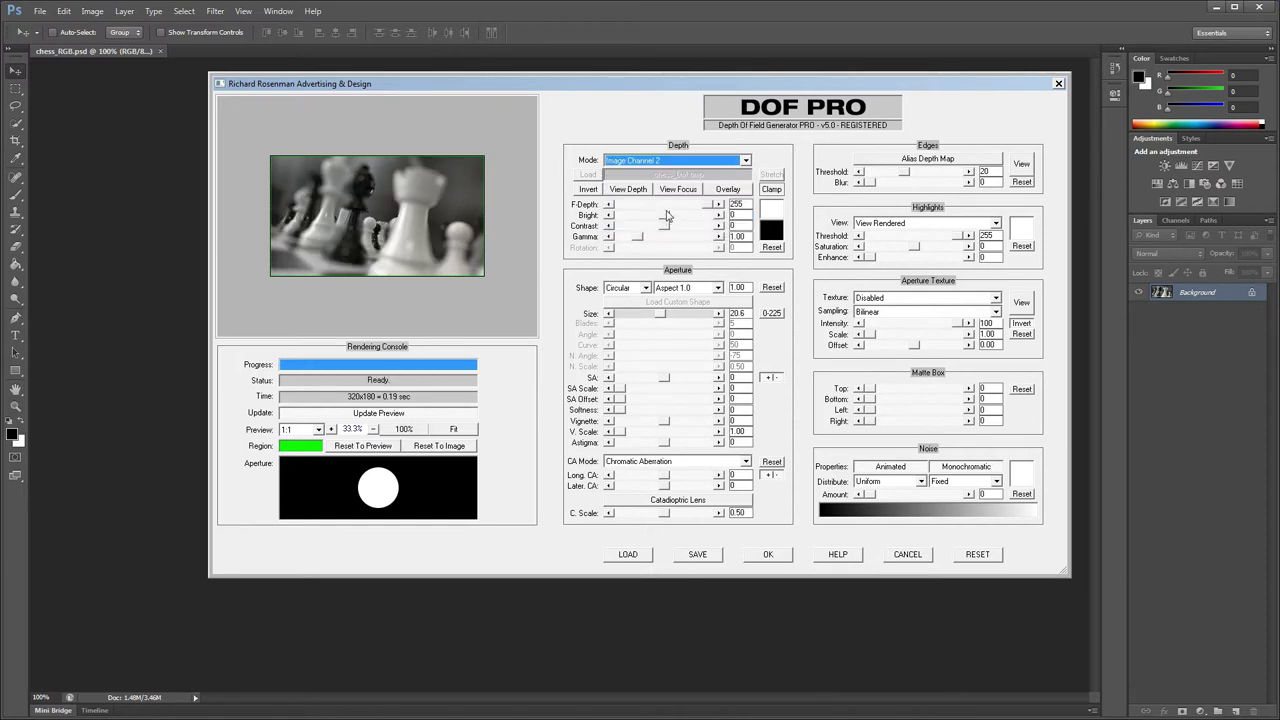
click(637, 195)
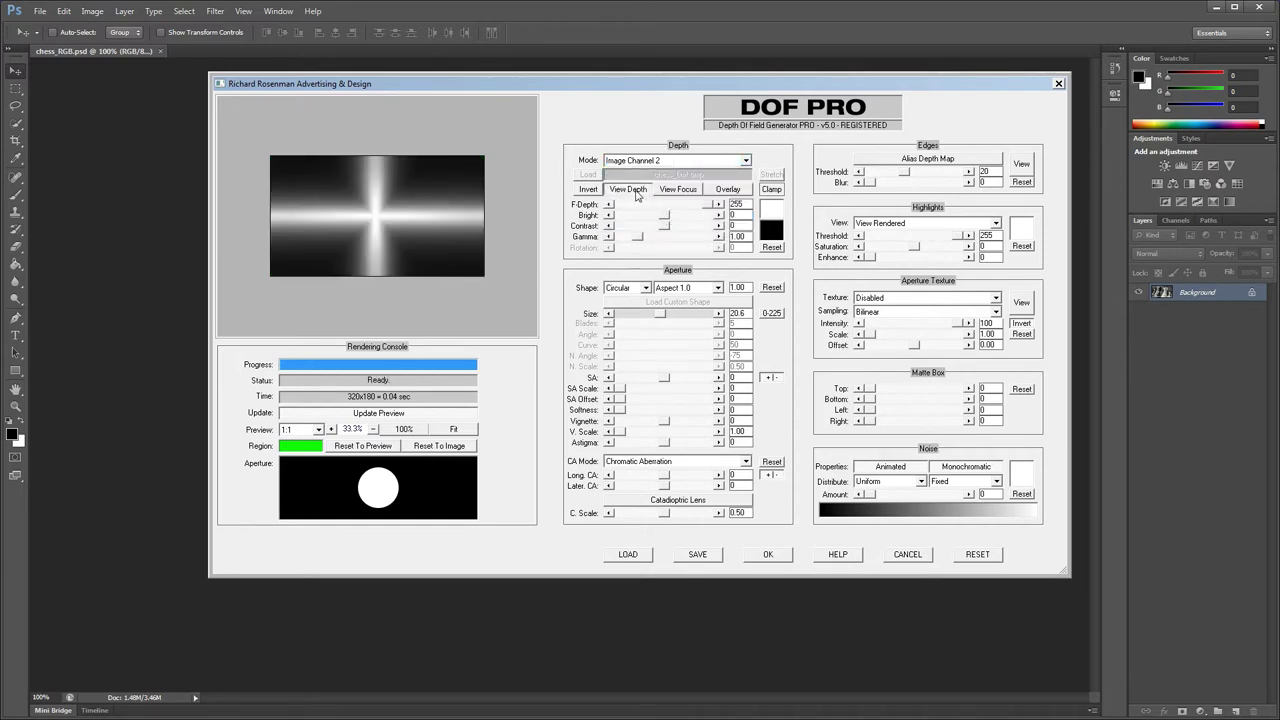
click(636, 194)
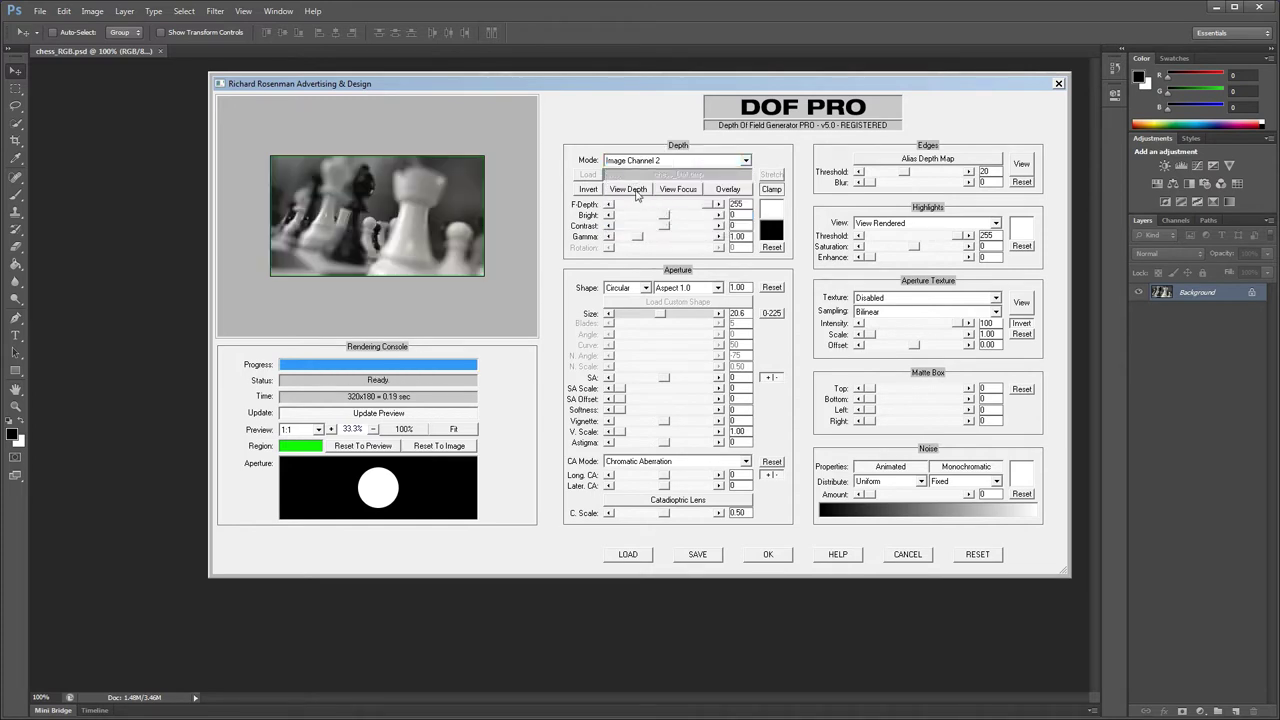
Return the depth mode to Depth Map, view the chess depth map, and invert it and back again
click(672, 166)
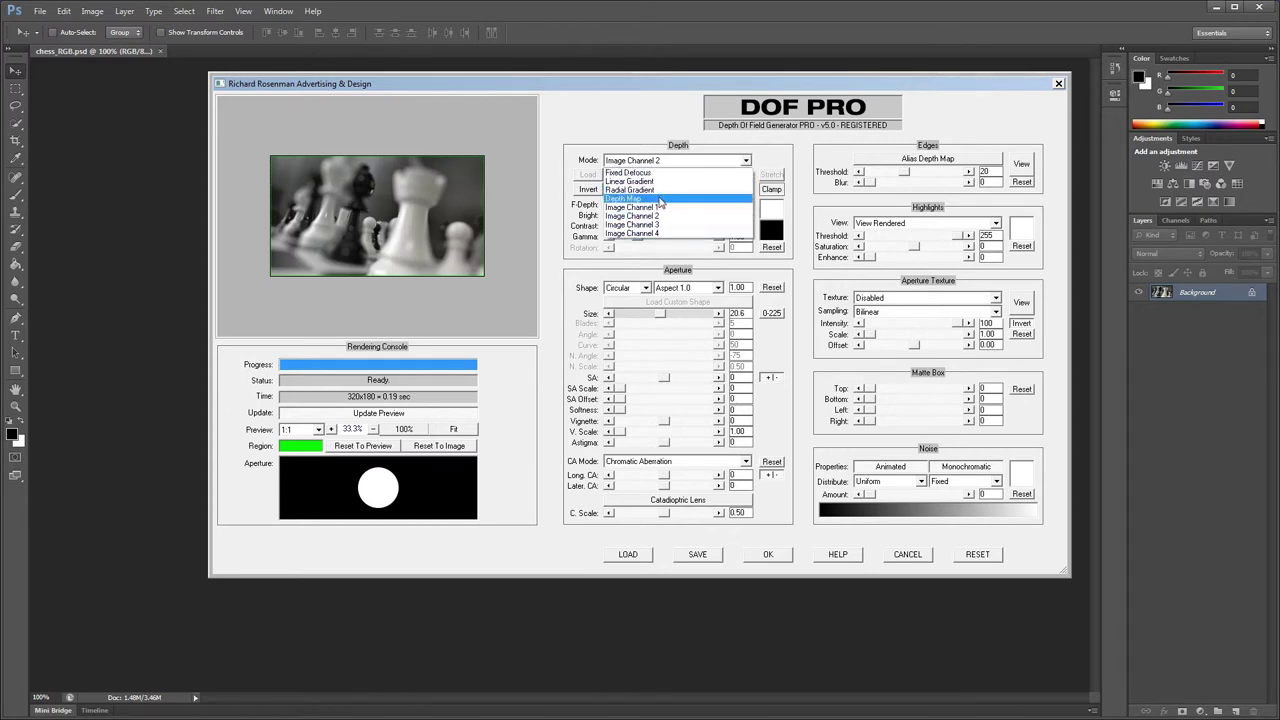
click(660, 200)
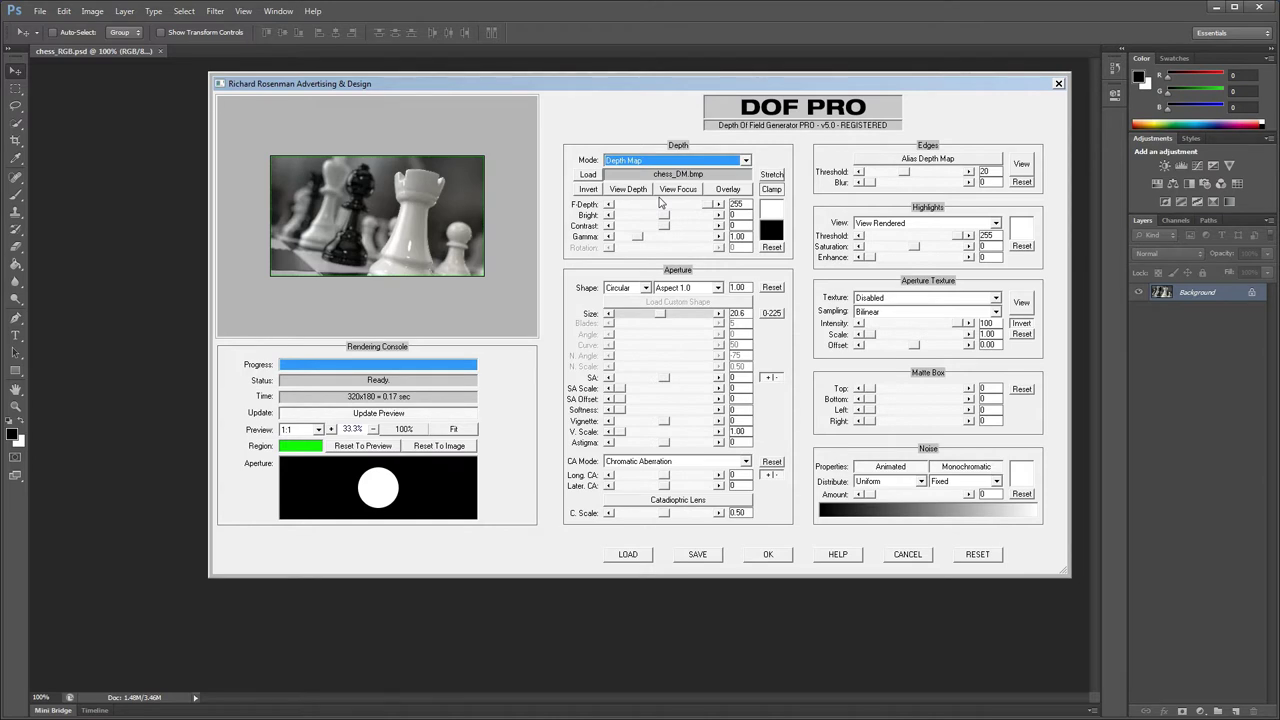
click(645, 192)
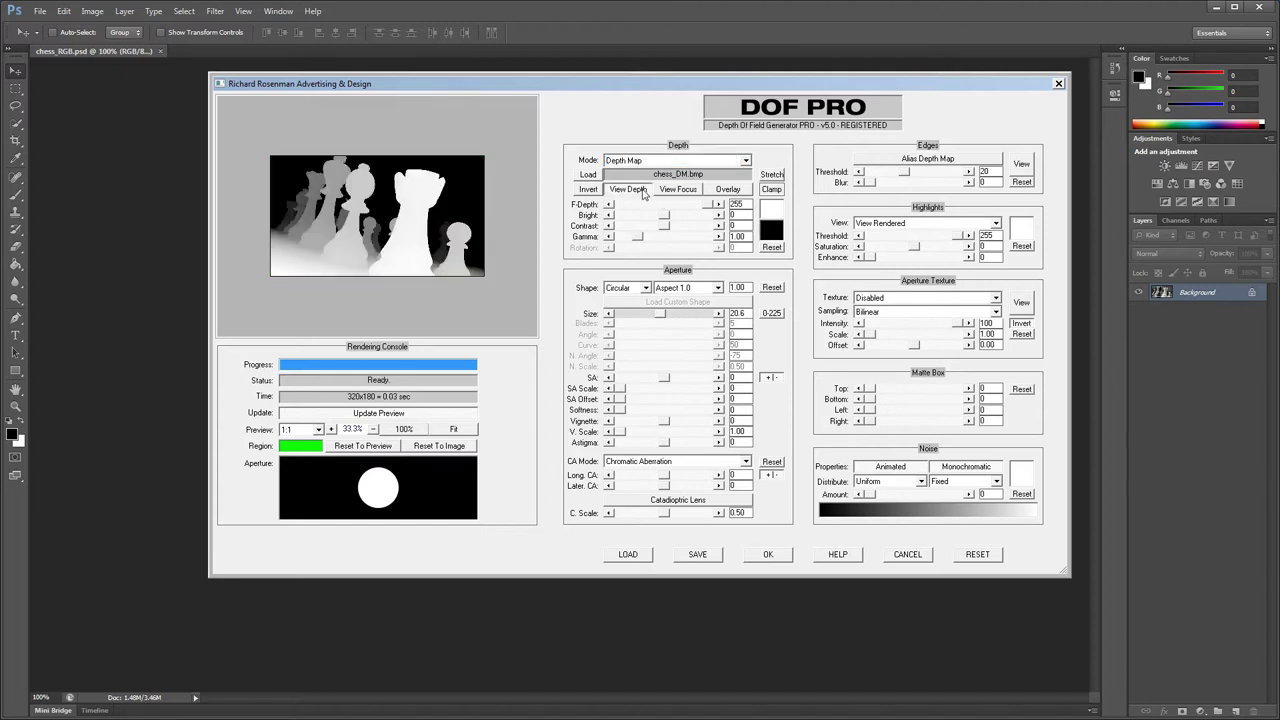
click(599, 191)
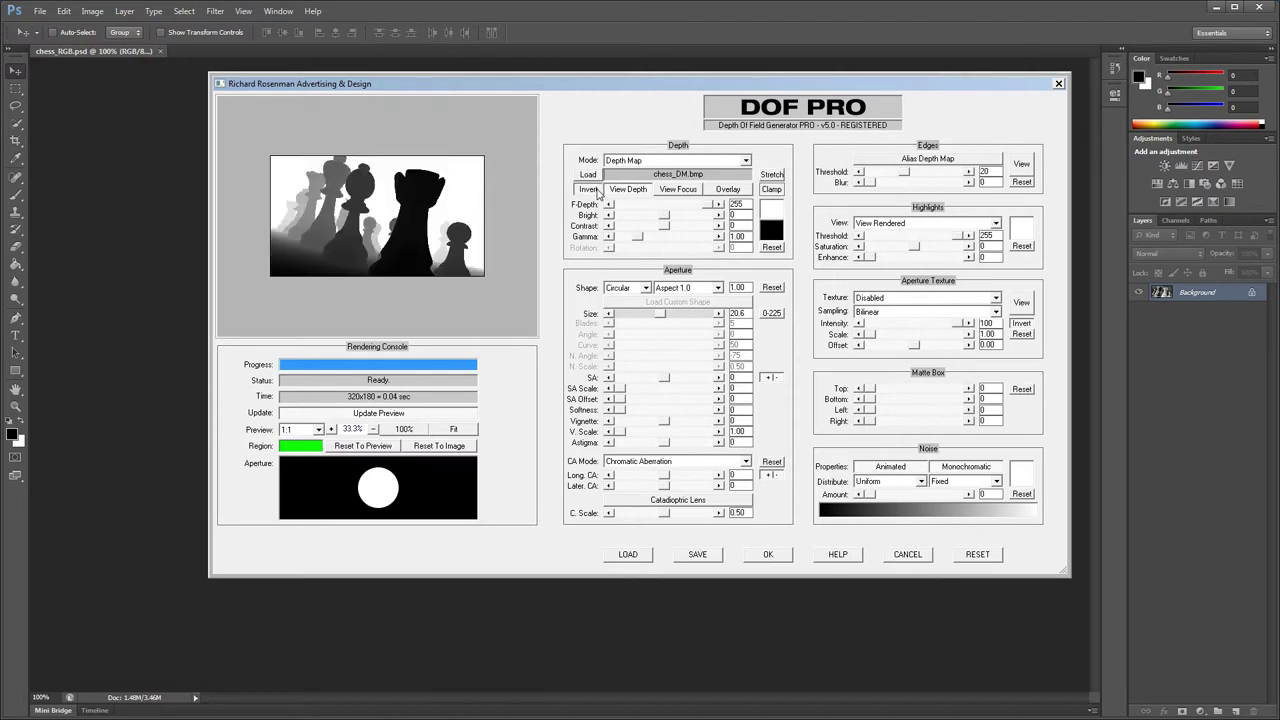
click(599, 191)
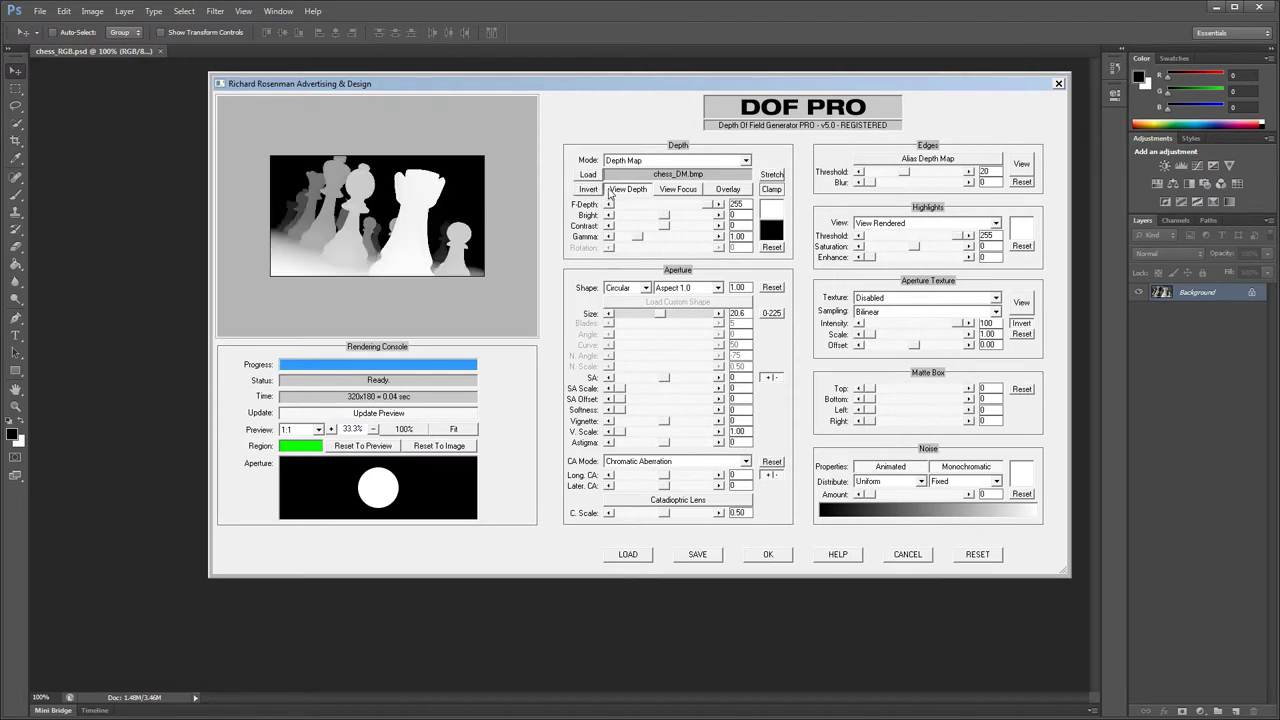
Toggle the depth preview and compare it with the focus view, ending on the focus view
click(630, 192)
click(630, 192)
click(678, 191)
click(630, 190)
click(676, 190)
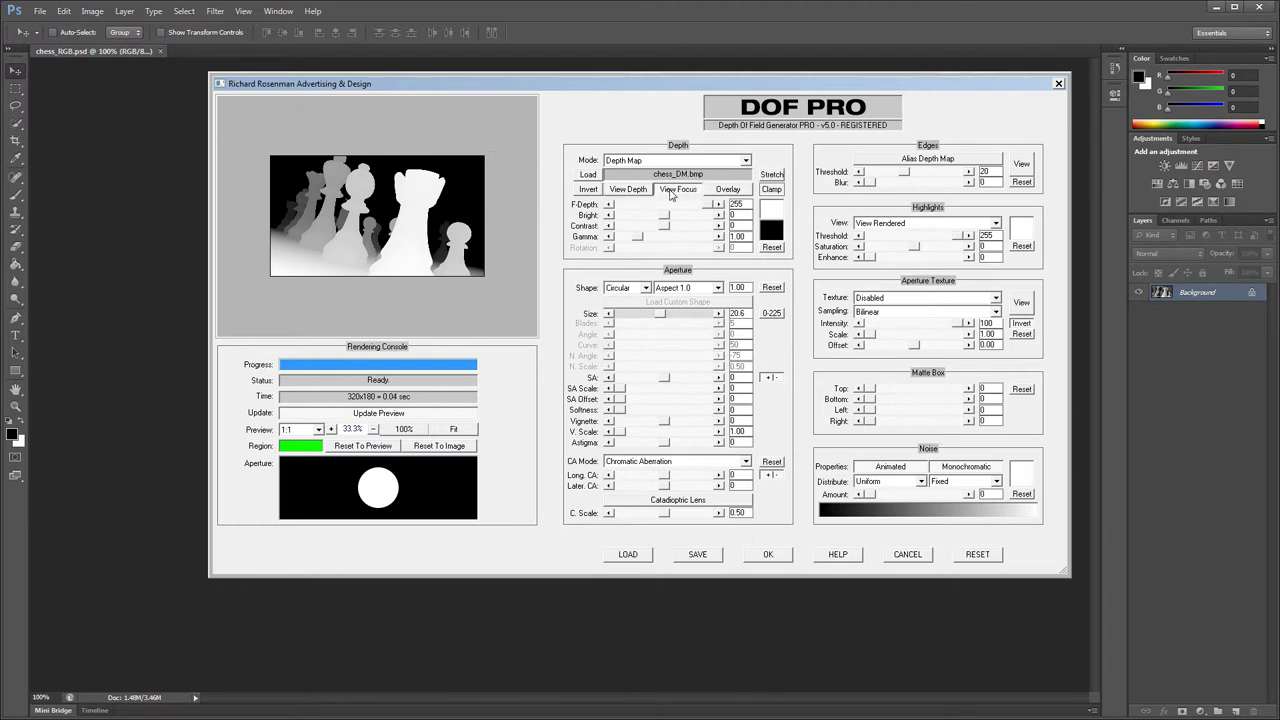
Set the focal point on the pawn at the image's right edge and compare the focus view with the depth view
click(462, 232)
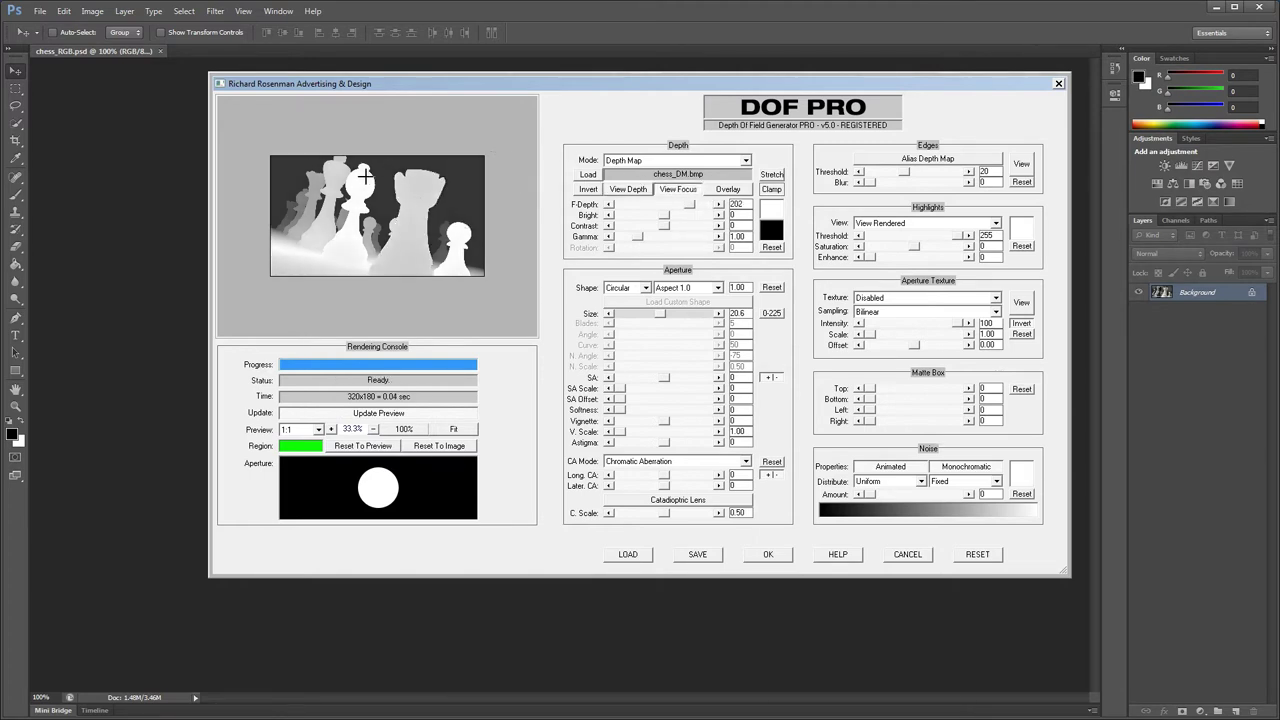
click(630, 190)
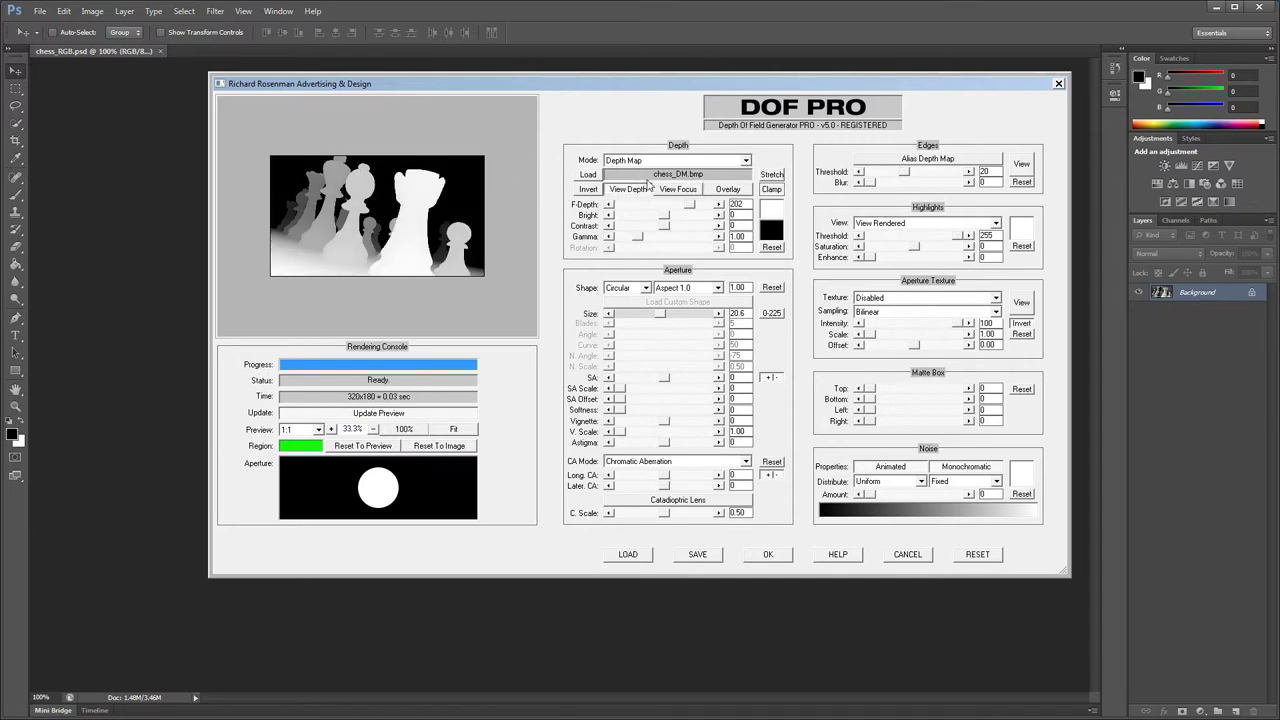
click(678, 189)
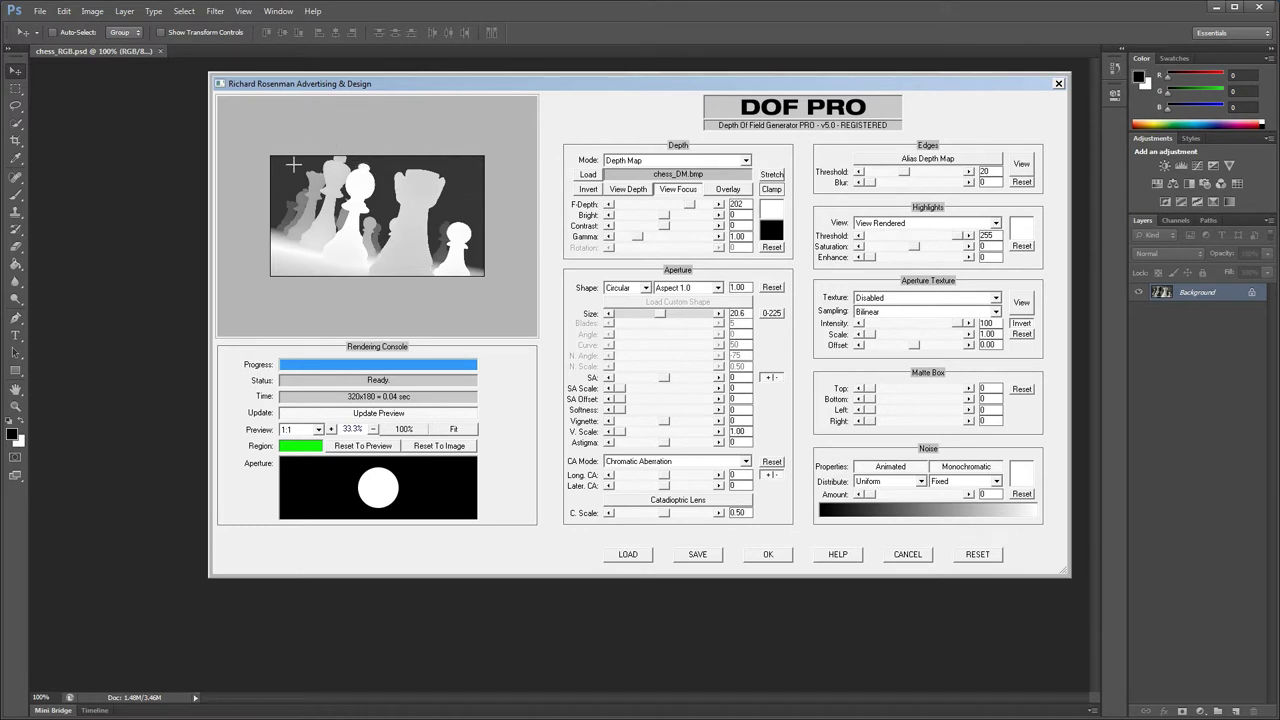
click(615, 192)
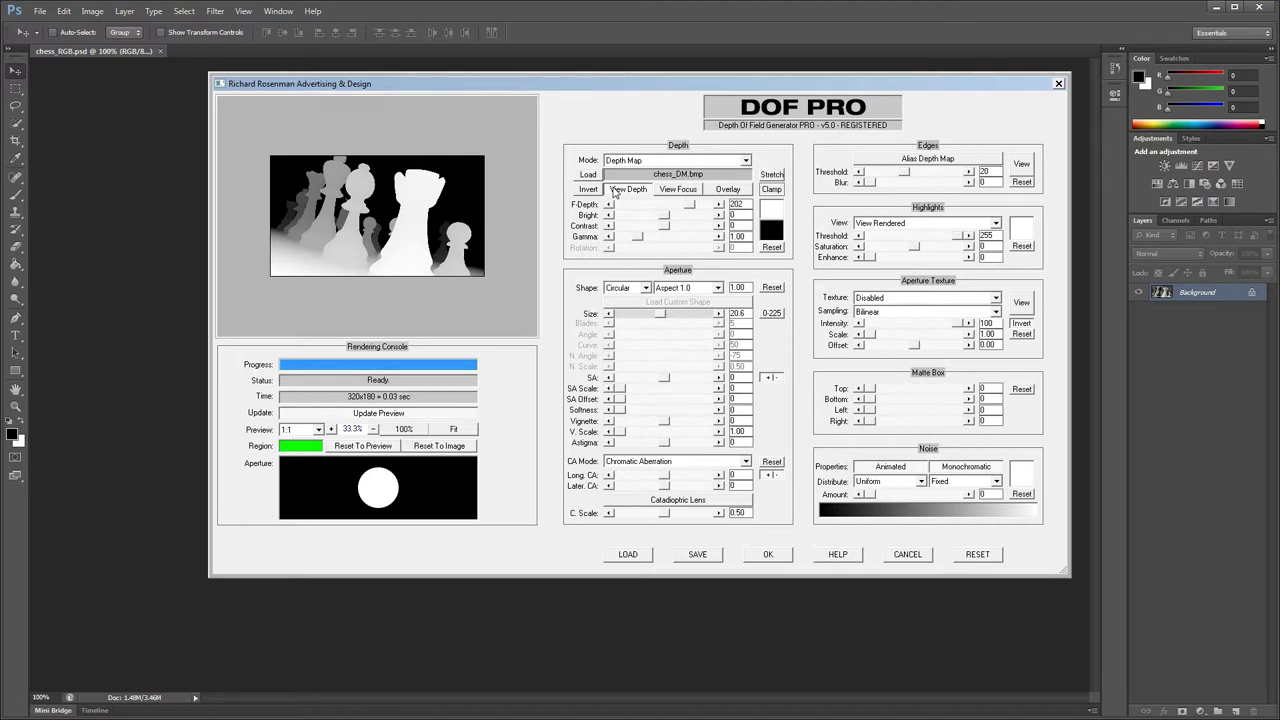
click(675, 189)
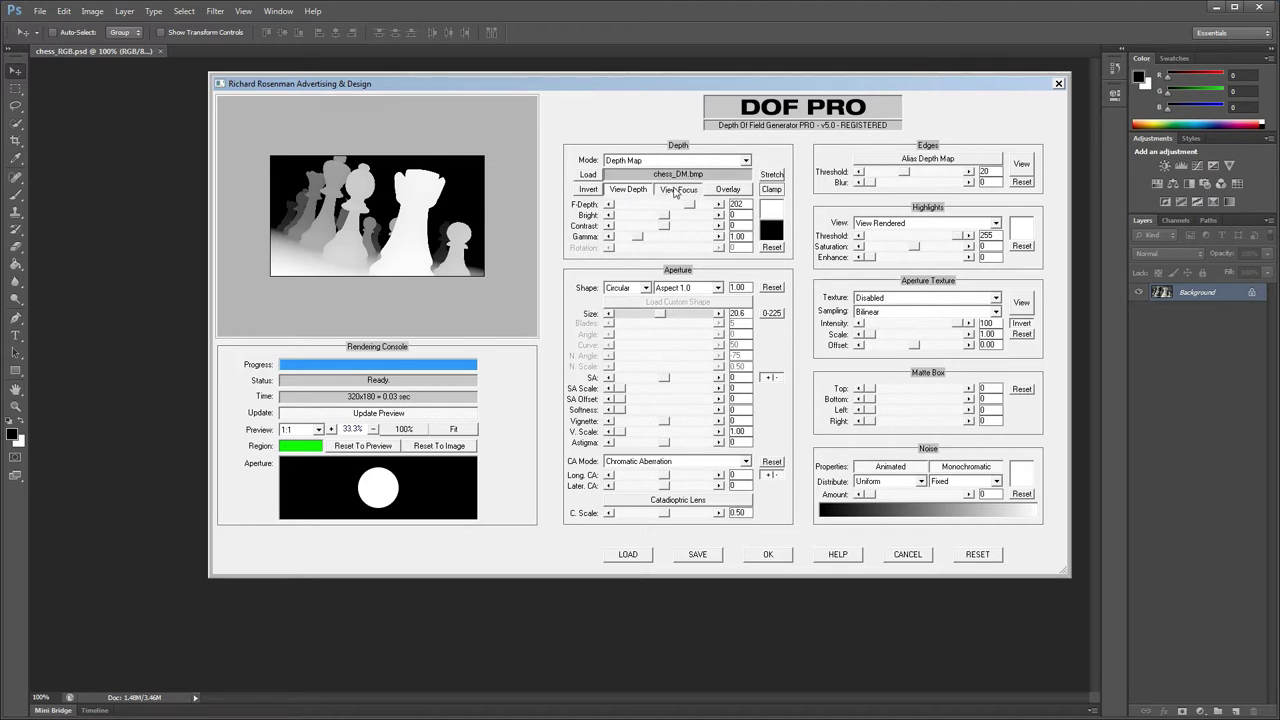
Refocus on the small middle pawn, the white piece behind and the background, set F-Depth to 255, and return to the rendered image
click(369, 223)
click(322, 184)
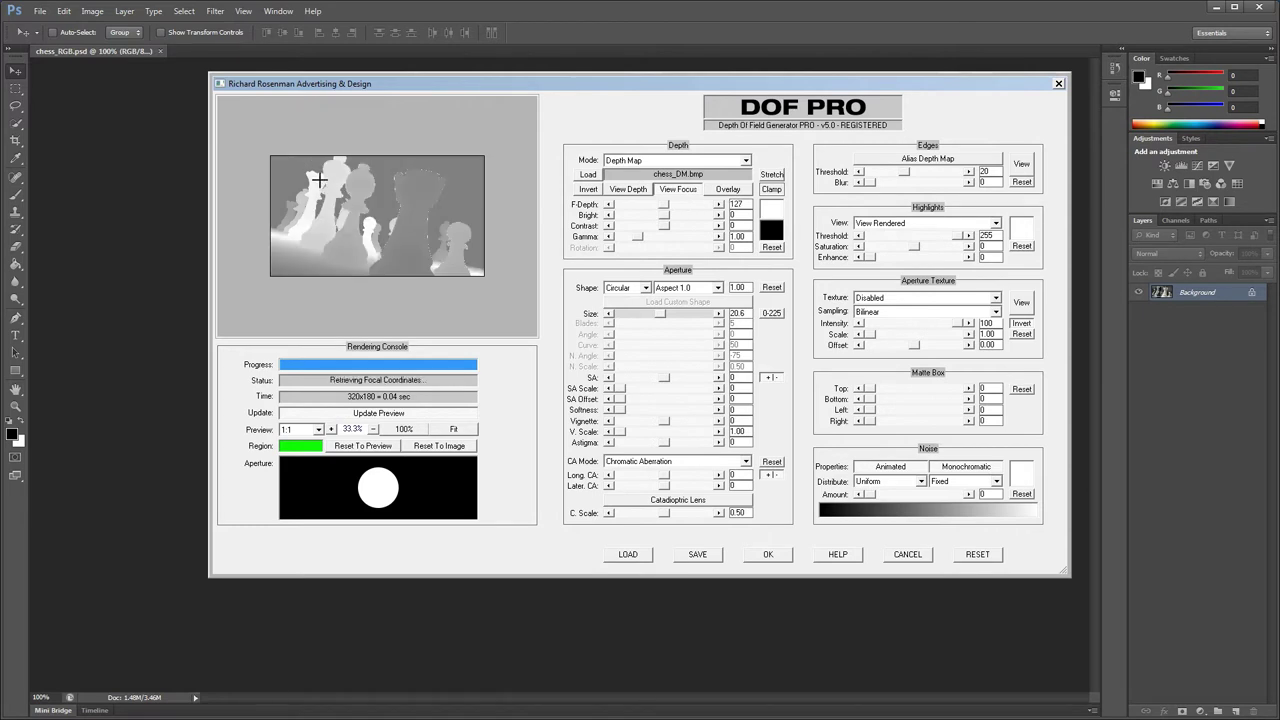
click(281, 188)
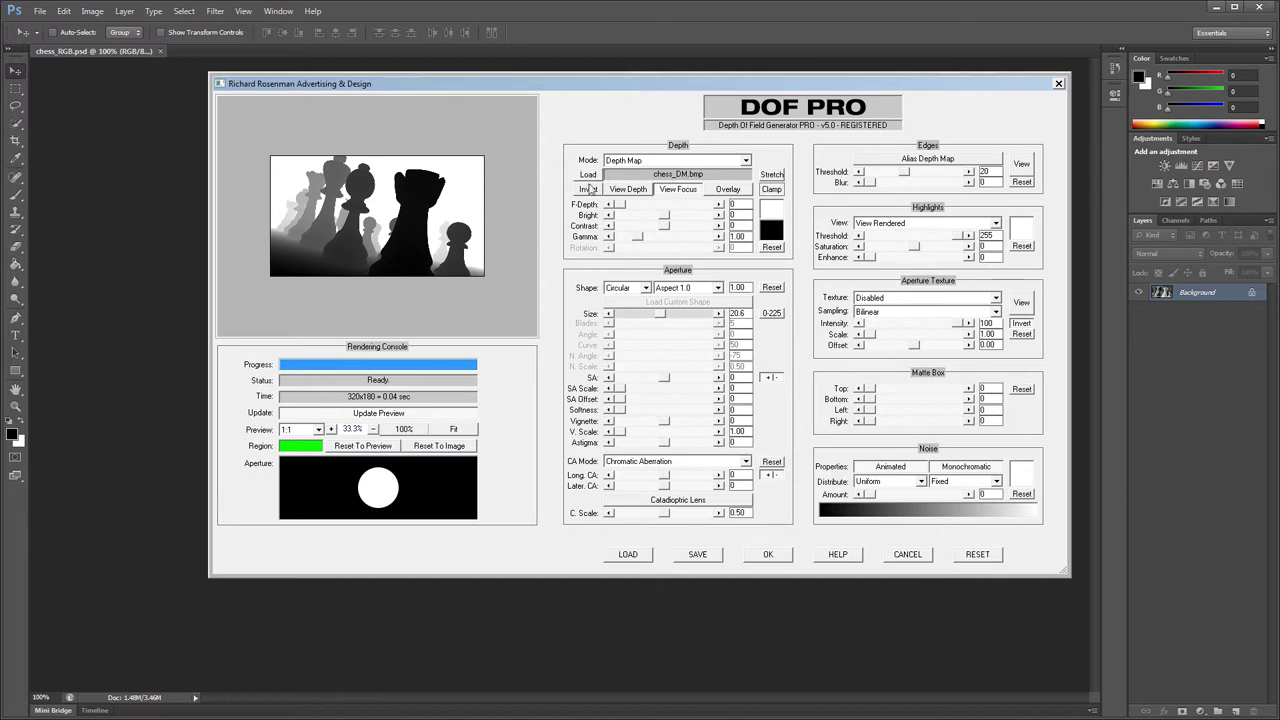
click(632, 206)
drag(632, 207, 717, 209)
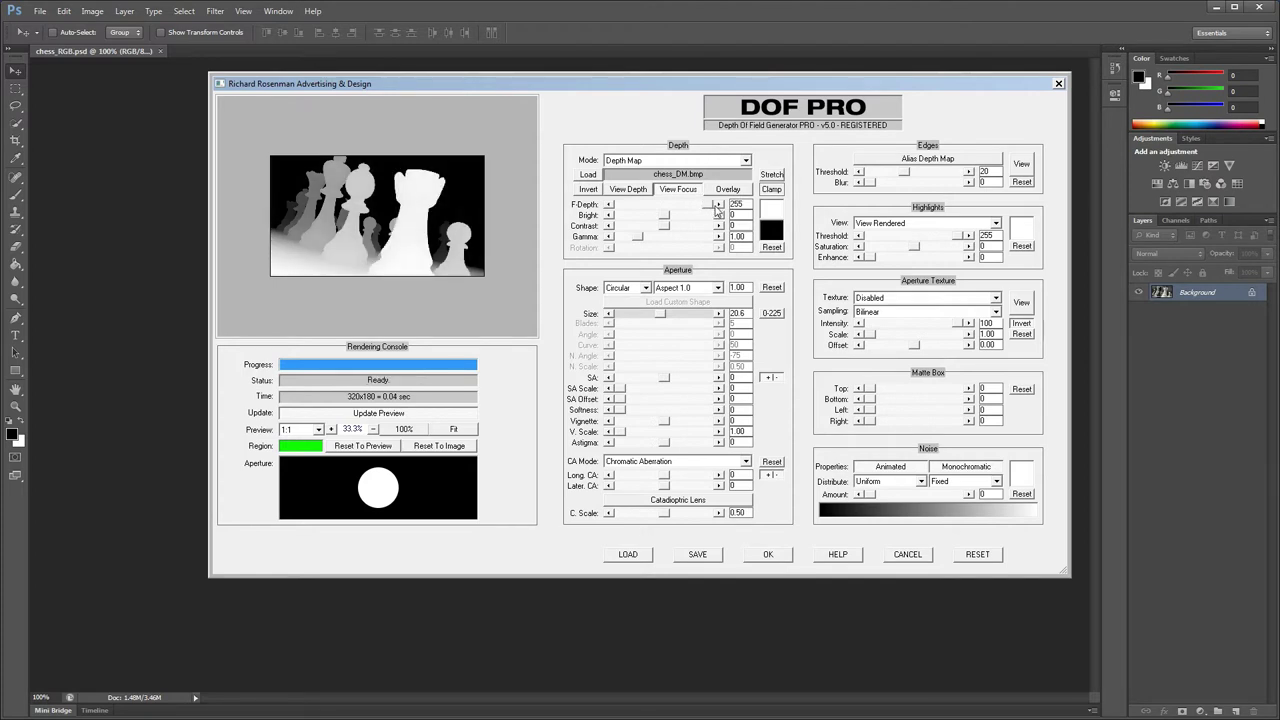
click(688, 191)
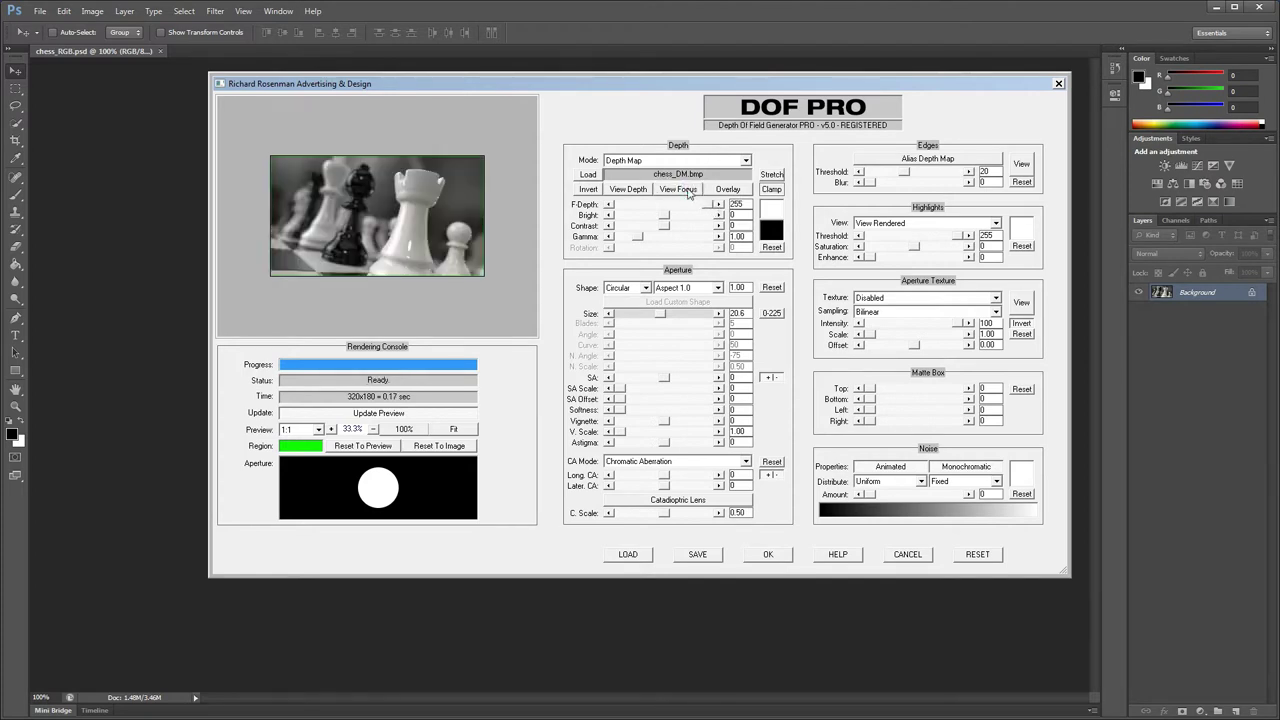
Show the focus overlay while refocusing on the pawn, the background and the rook, then hide it and set F-Depth to 255
click(728, 190)
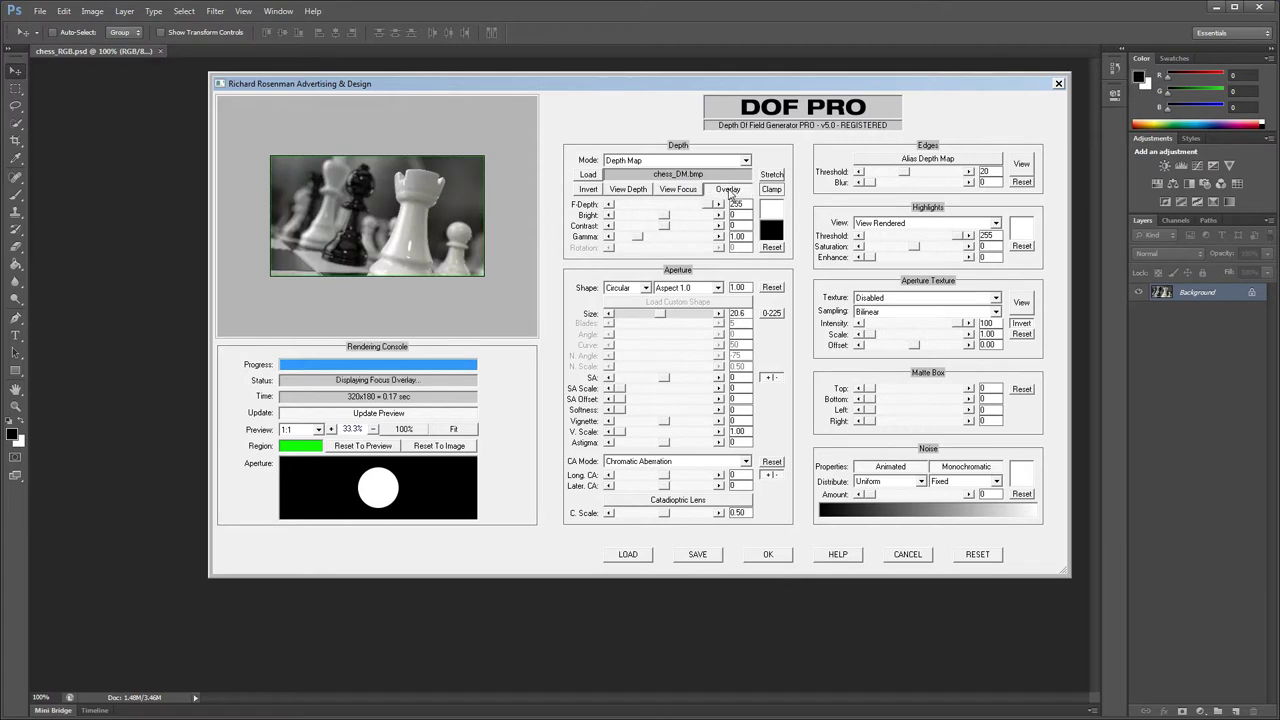
click(458, 224)
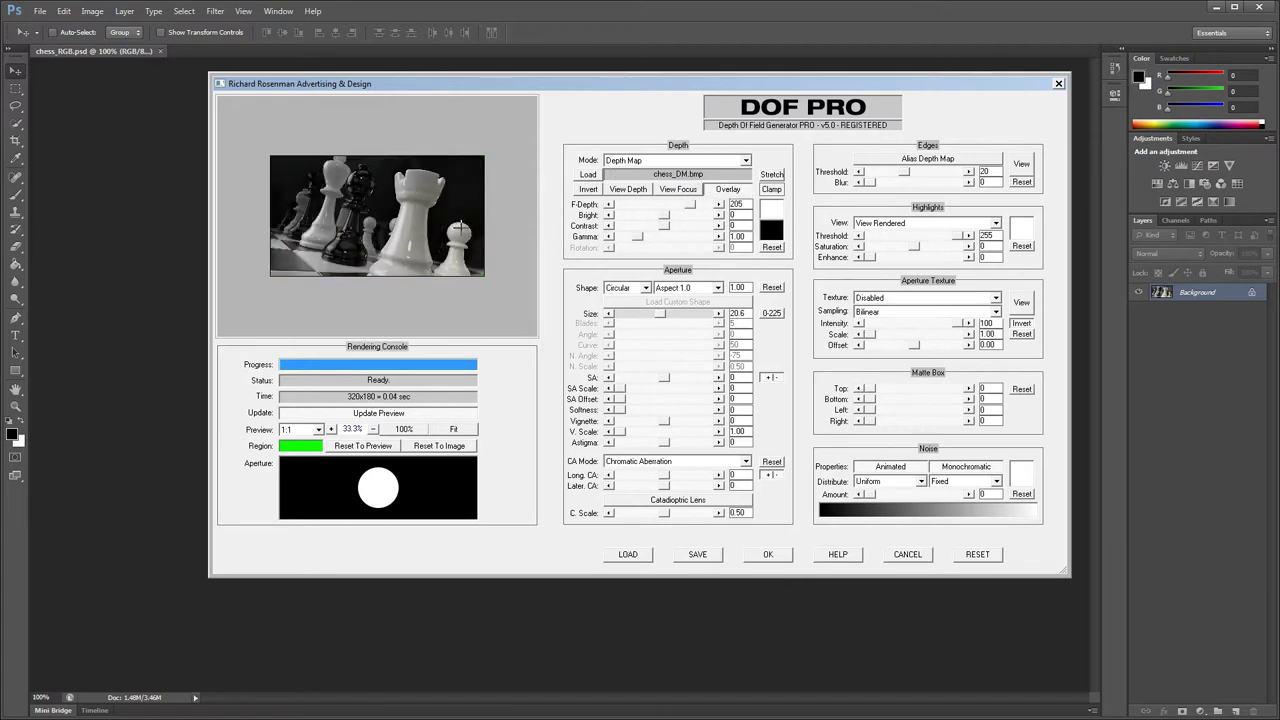
click(293, 171)
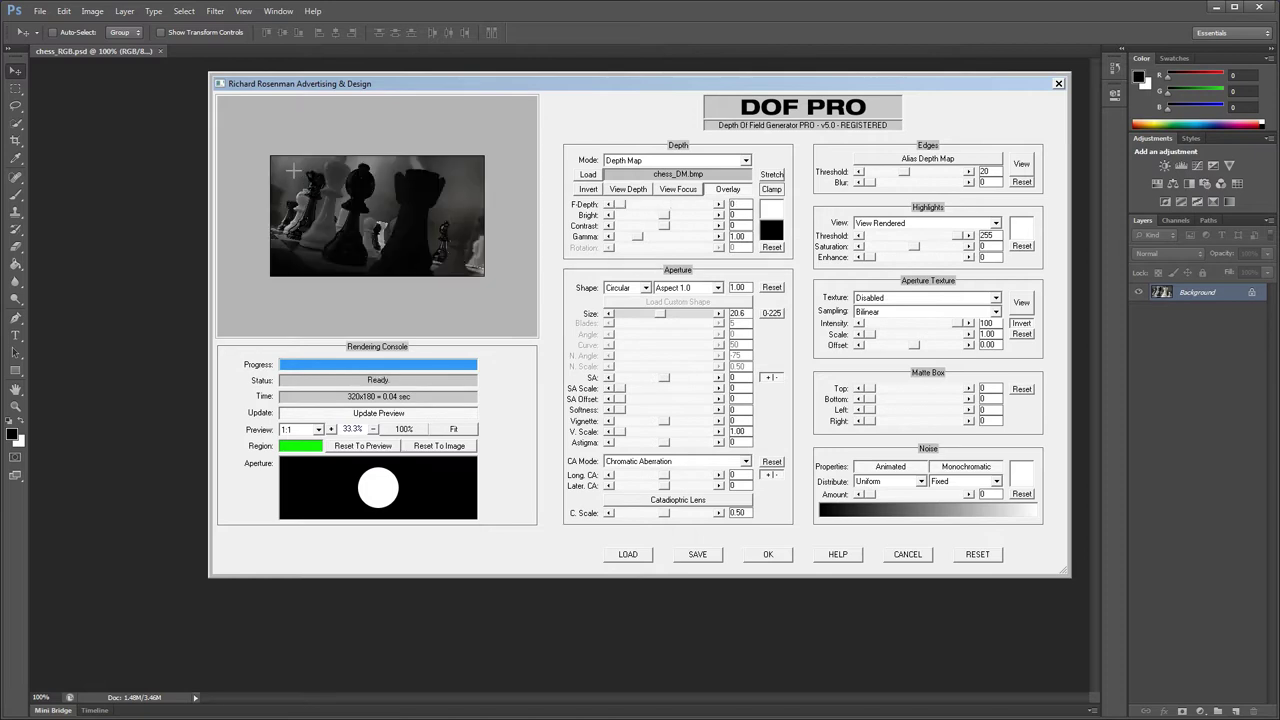
click(409, 233)
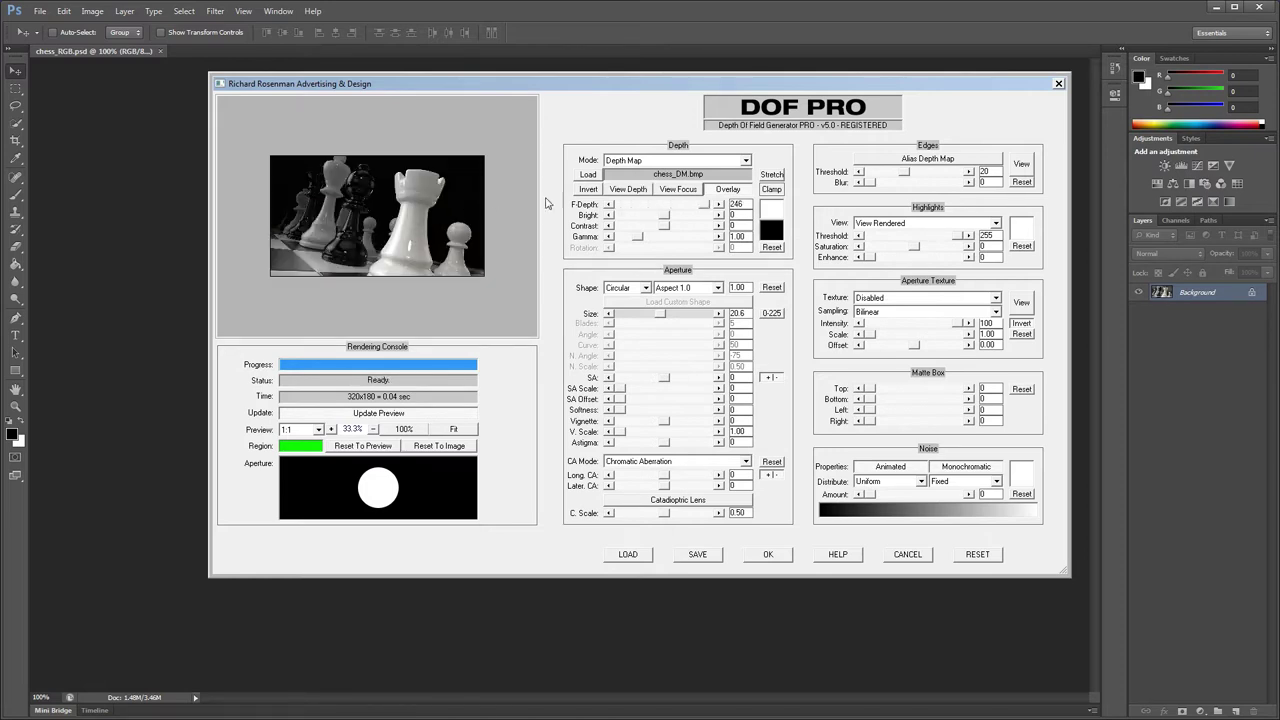
click(721, 191)
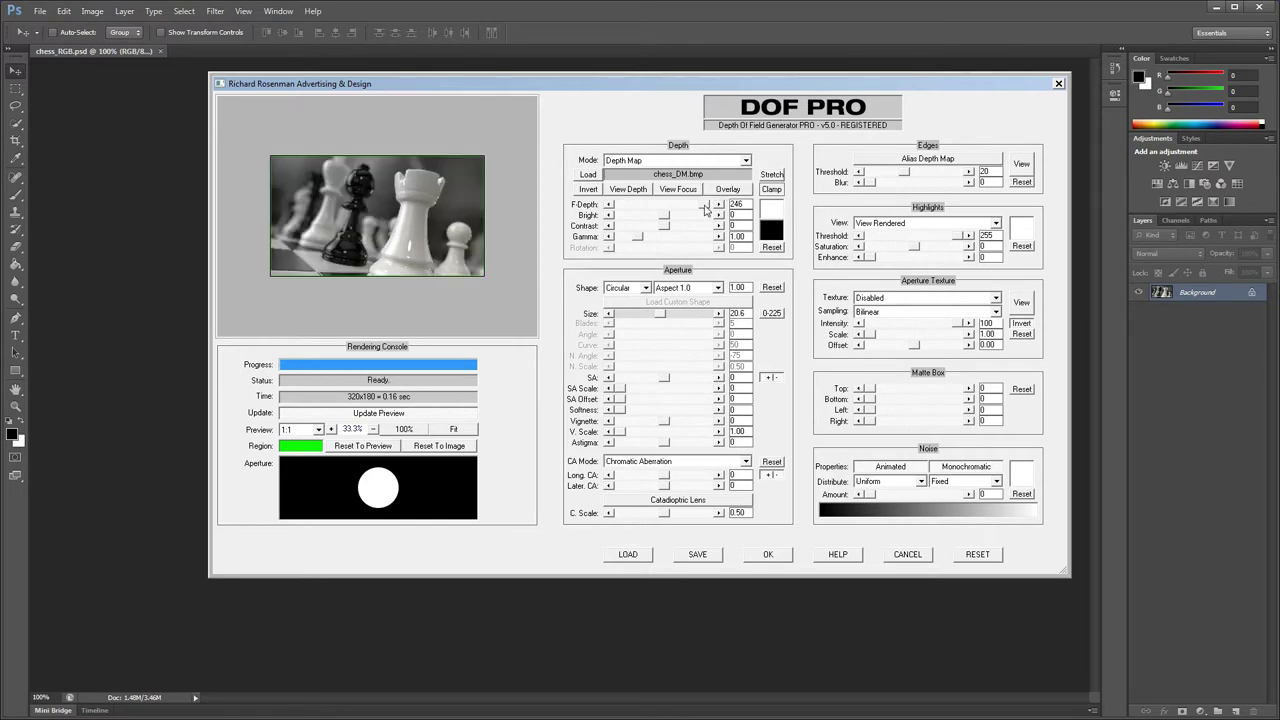
mouse_move(705, 208)
mouse_down()
mouse_move(617, 205)
mouse_move(716, 206)
mouse_up()
Preview the depth map, try brightness 59, contrast -47 and gamma 2.90, and reset the depth settings
click(640, 192)
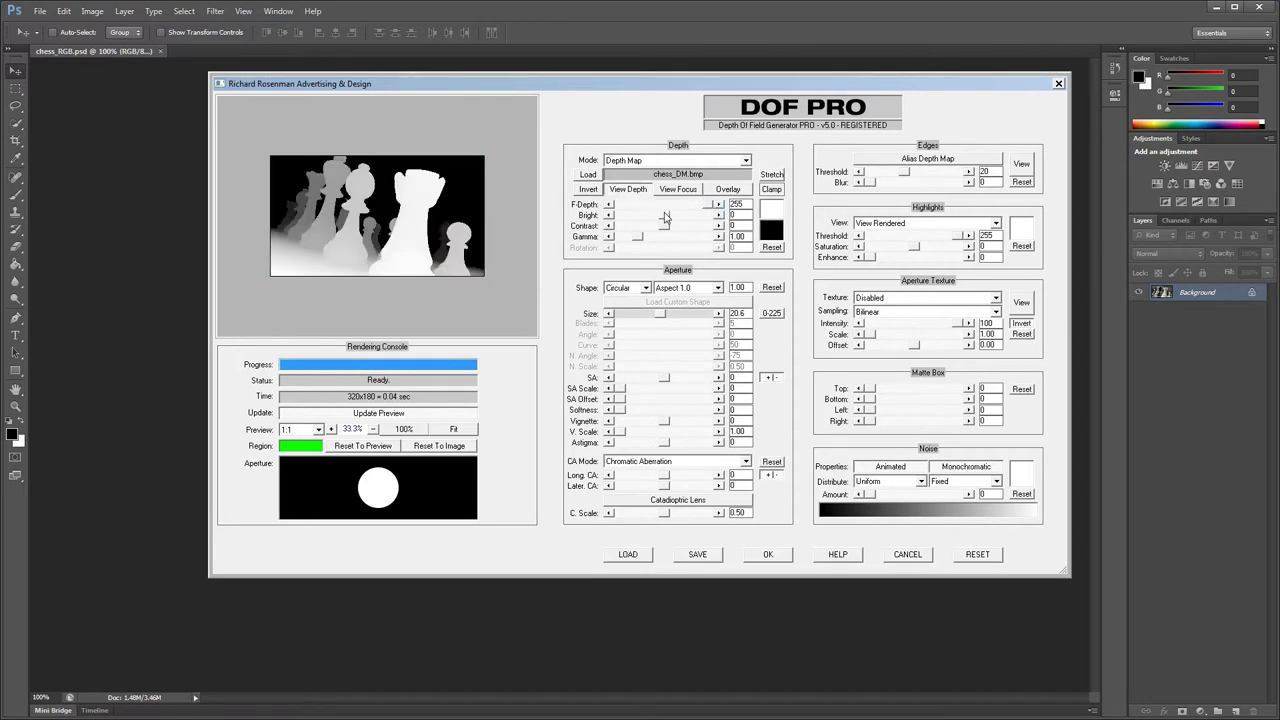
mouse_move(664, 216)
mouse_down()
mouse_move(688, 221)
mouse_move(643, 226)
mouse_move(643, 239)
mouse_move(672, 238)
mouse_up()
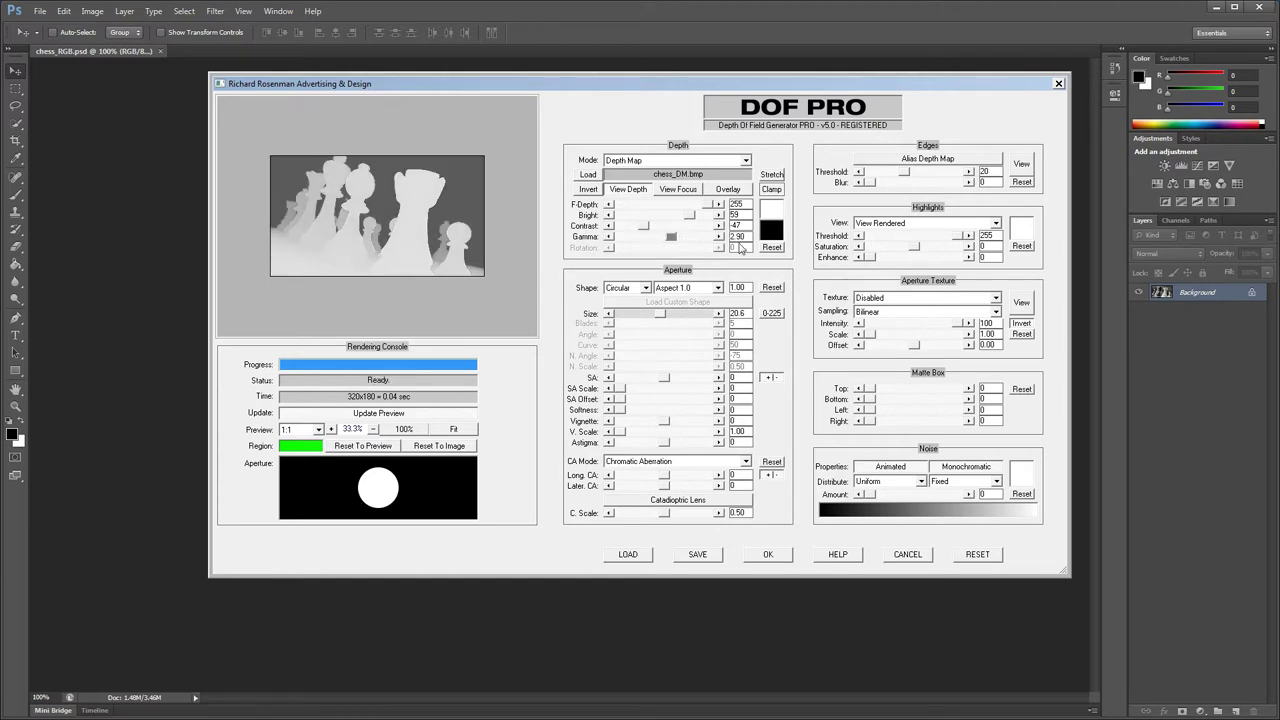
click(773, 248)
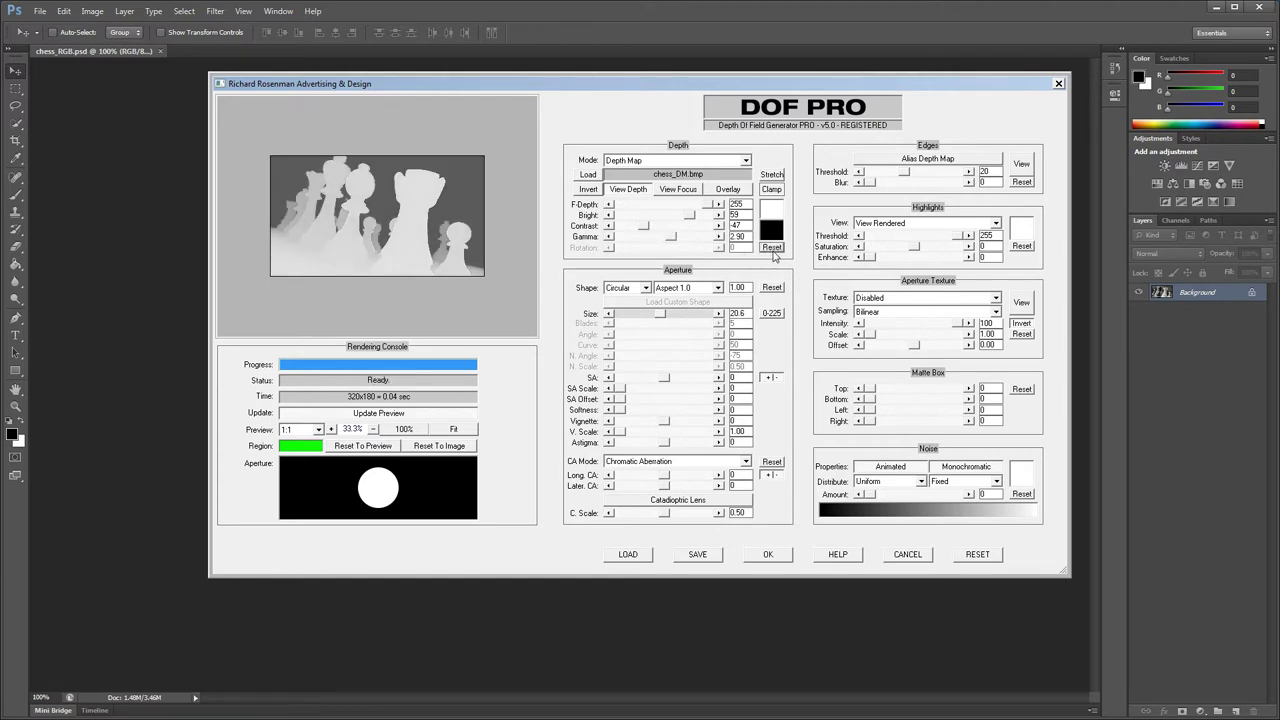
Change the depth mode to Linear Gradient, preview it while setting the rotation to -87, and return to the rendered image
click(652, 161)
click(640, 207)
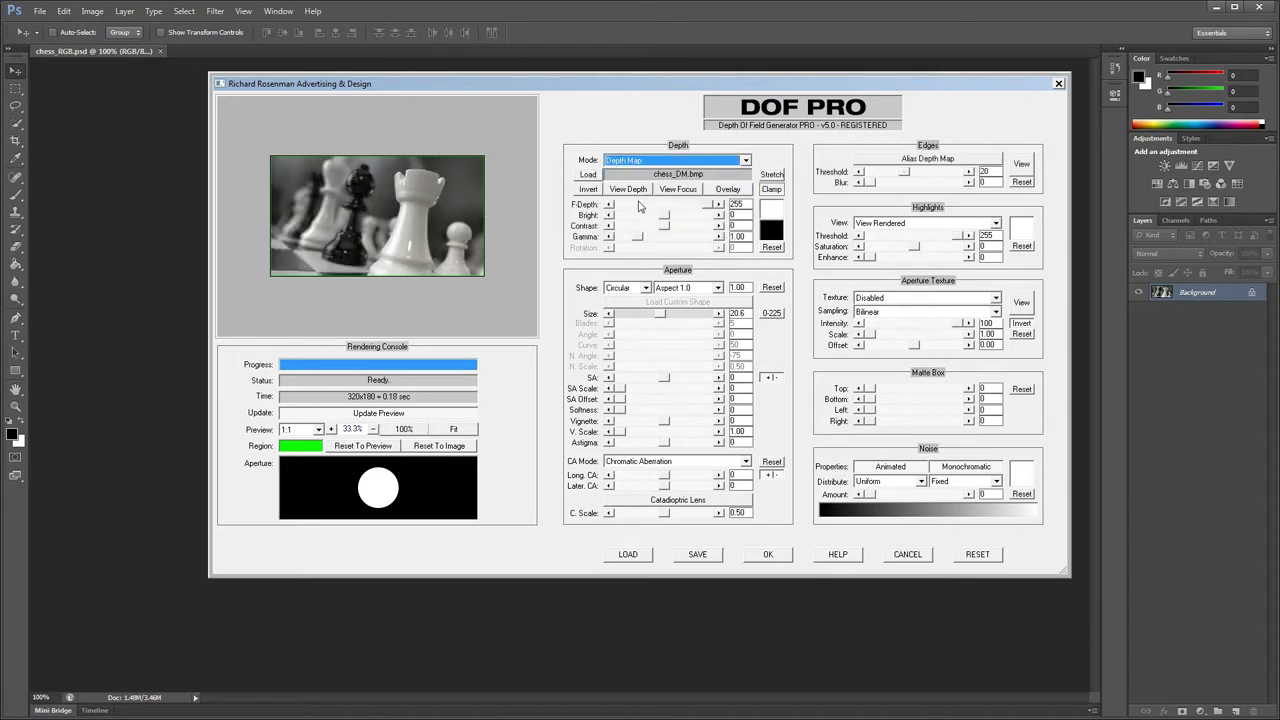
click(641, 163)
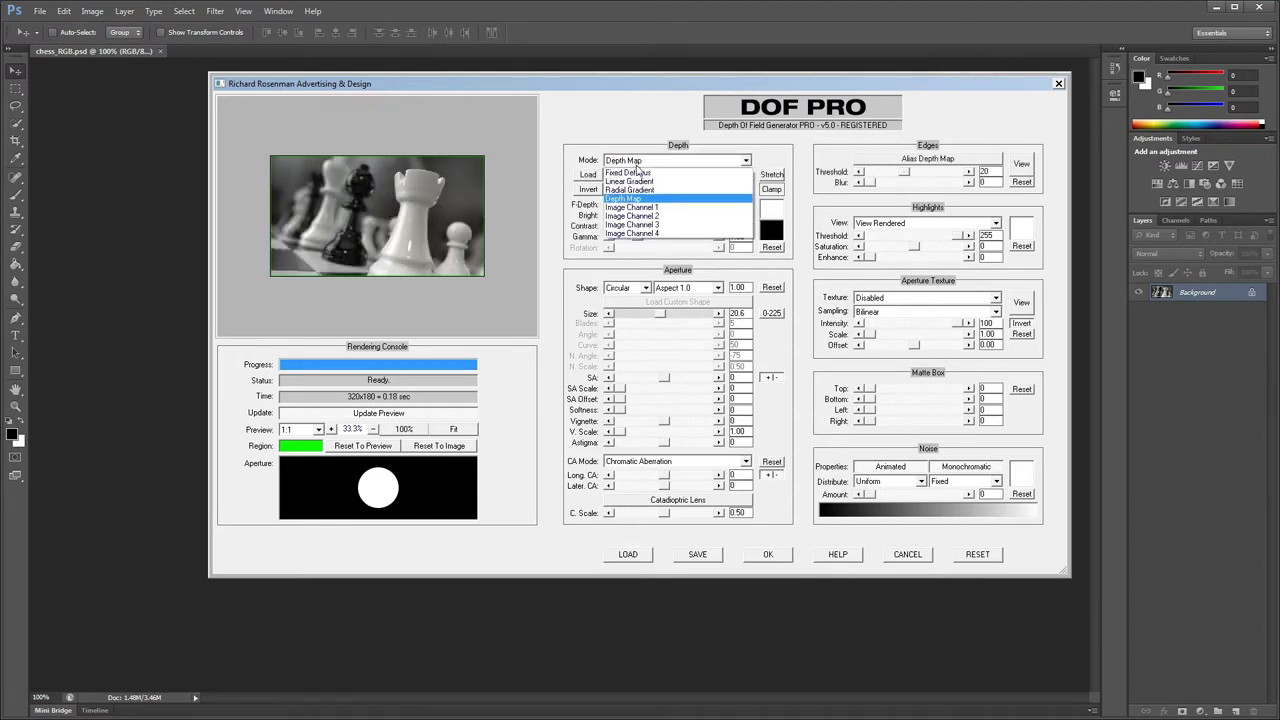
click(640, 183)
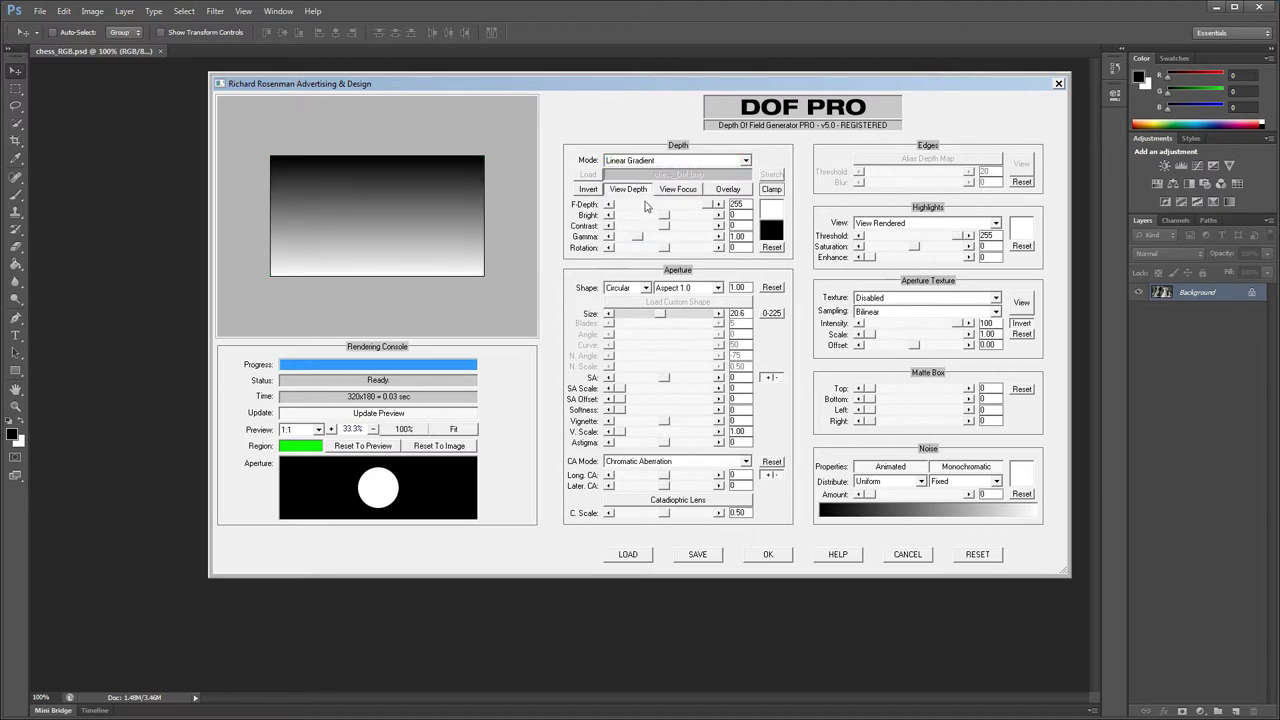
drag(667, 252, 621, 250)
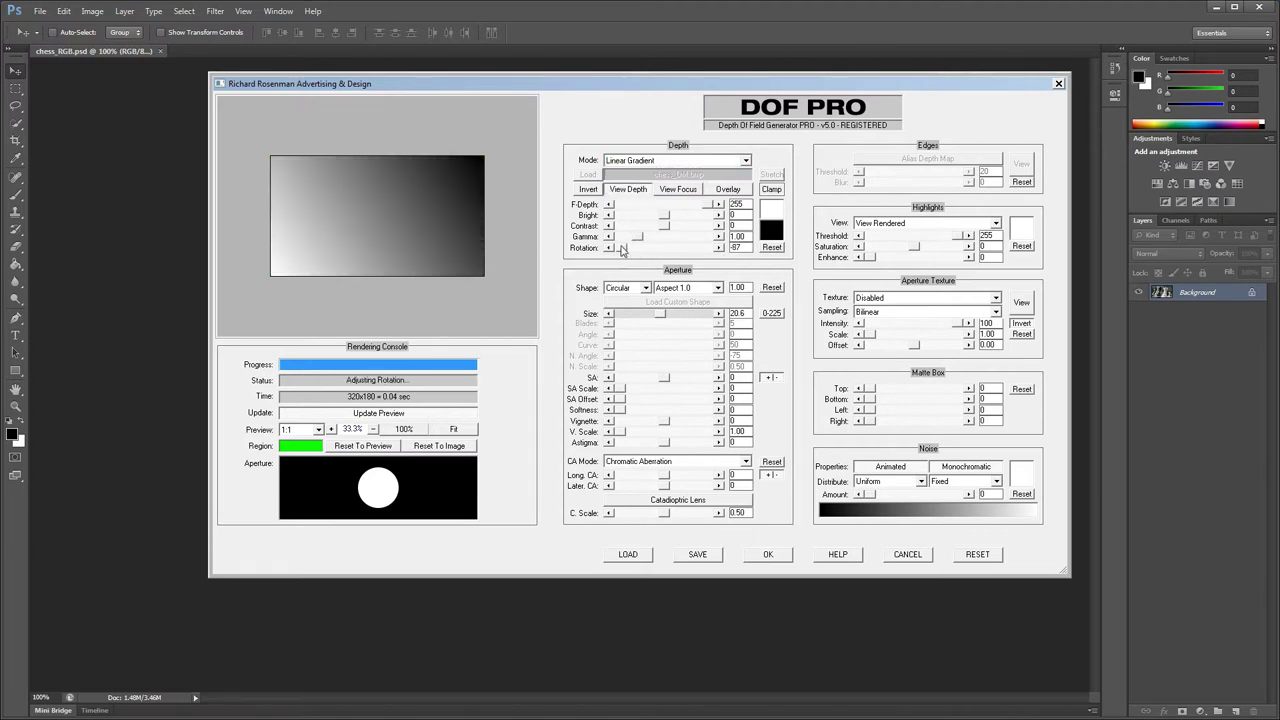
click(630, 190)
Return the depth mode to Depth Map, load chess_DM_unscaled.bmp, and preview its depth
click(646, 163)
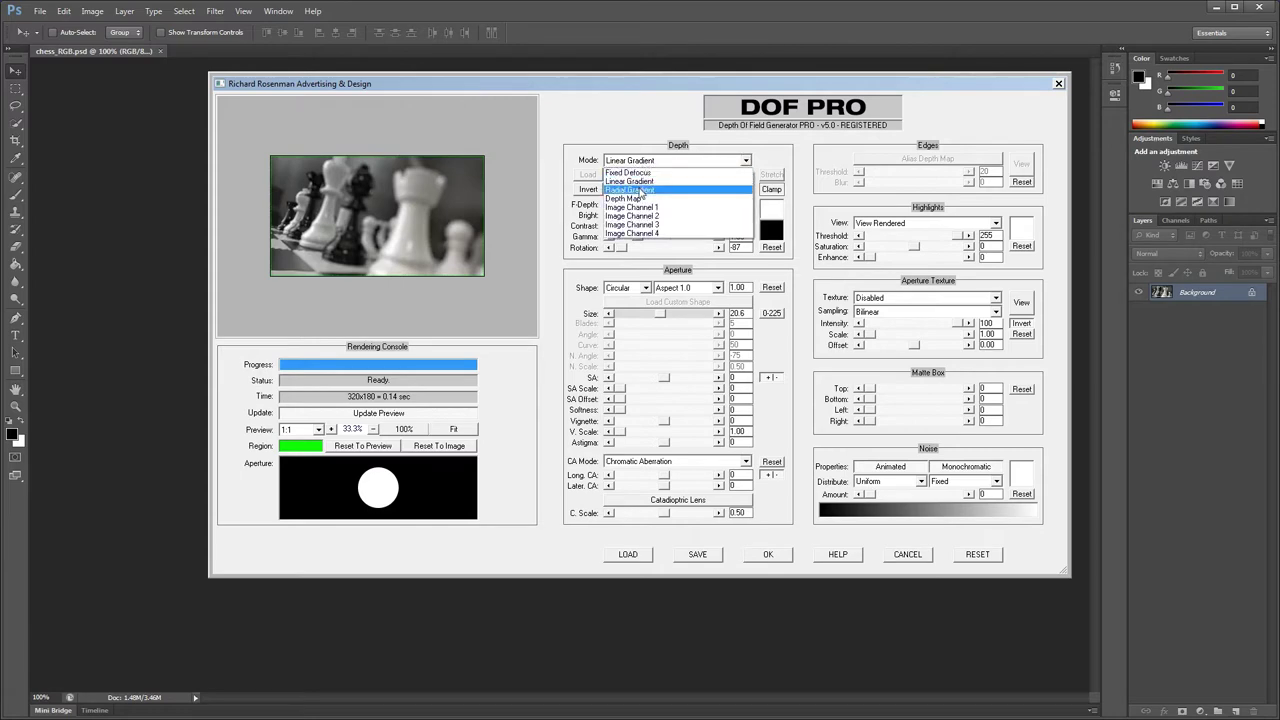
click(640, 199)
click(588, 174)
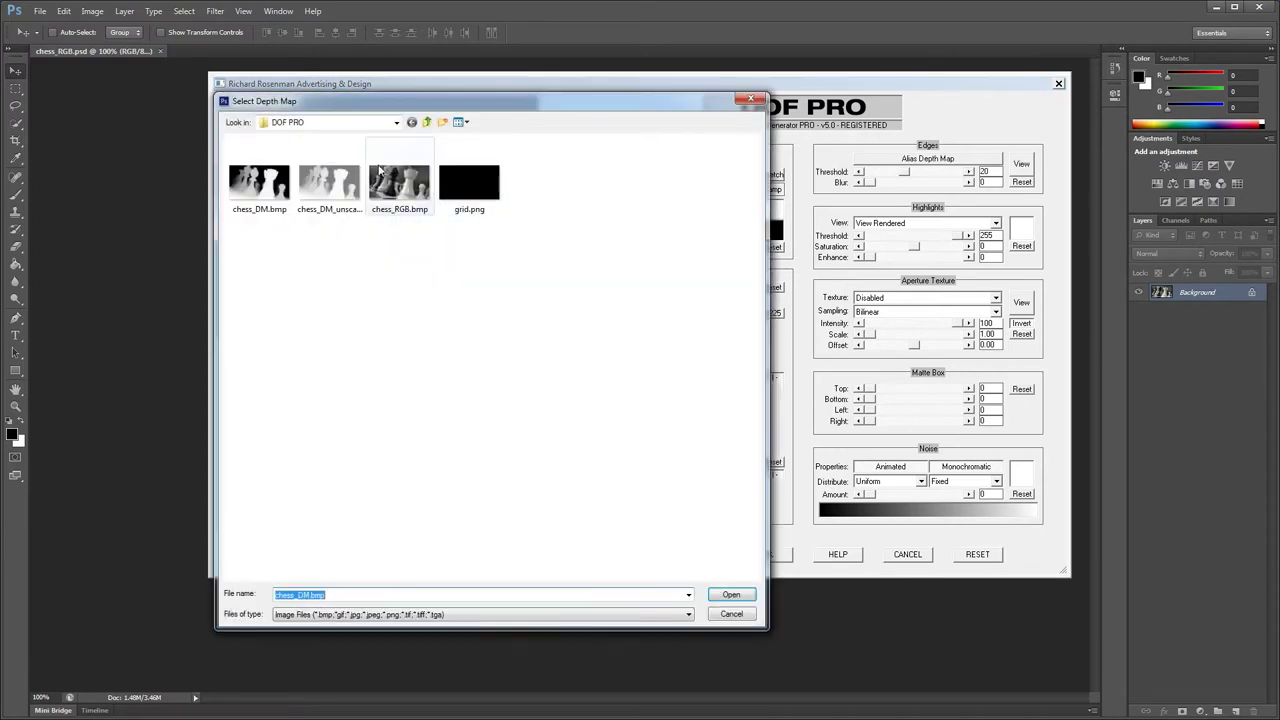
click(352, 180)
double_click(352, 180)
click(623, 192)
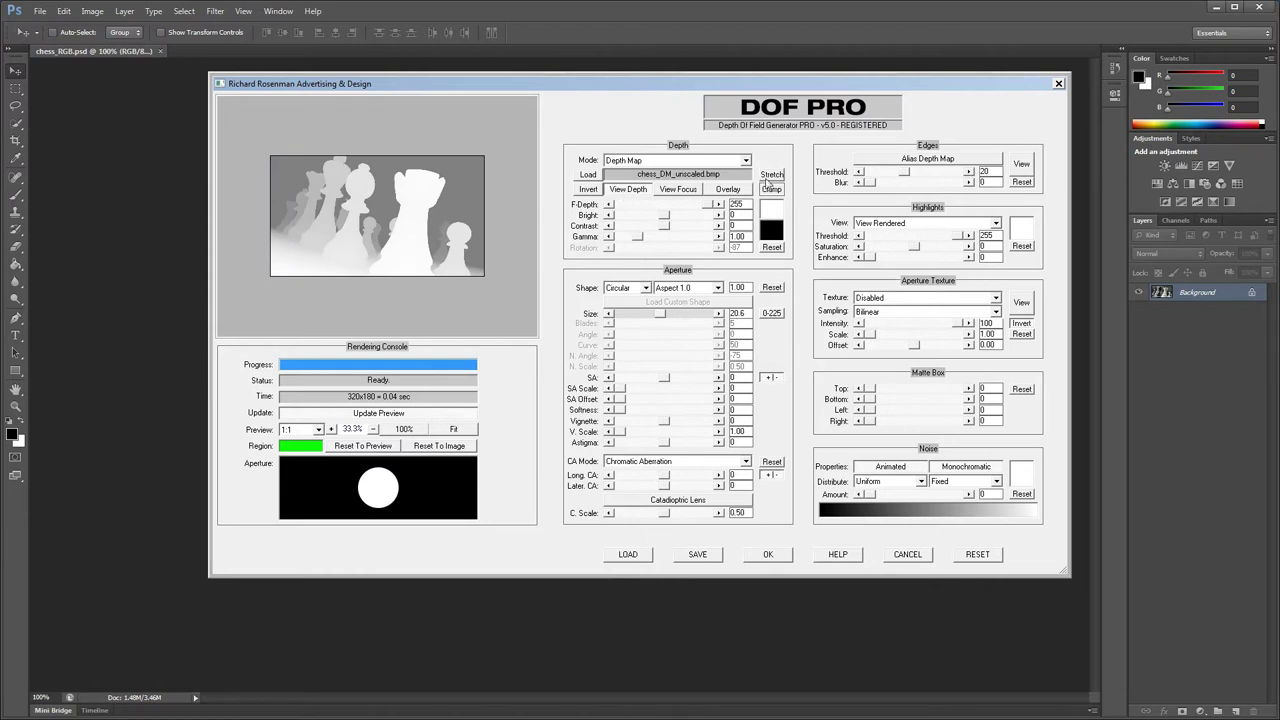
Stretch the unscaled depth map's range and toggle between Clamp and Scale, ending on Scale
click(772, 176)
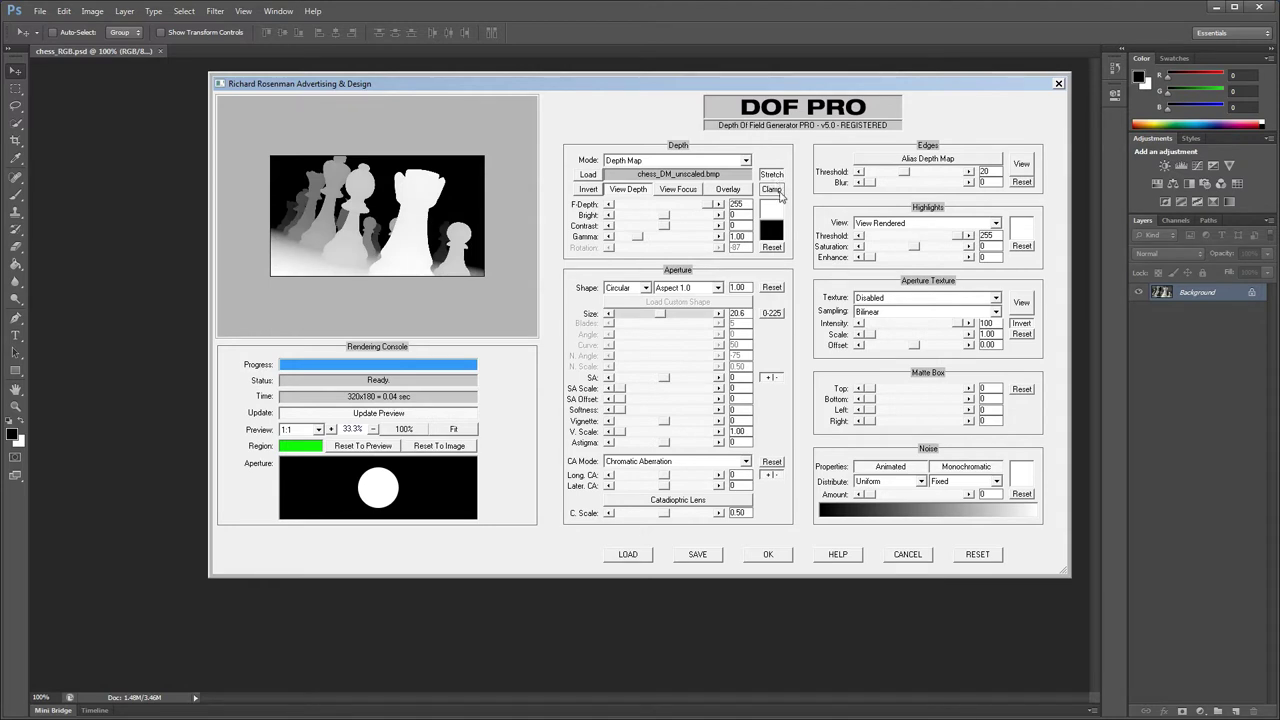
click(778, 192)
click(778, 192)
click(778, 192)
Set the depth map's upper range color to light grey cbcbcb and its lower range color to dark grey
click(776, 209)
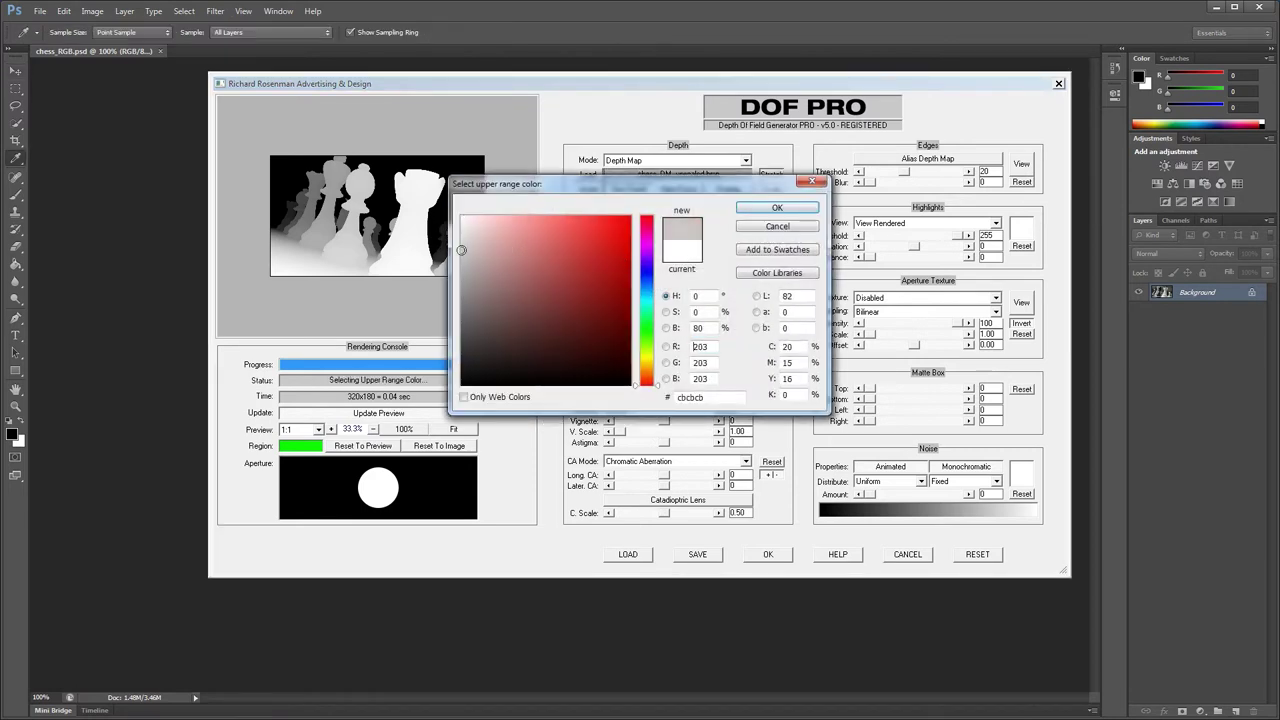
click(777, 207)
click(776, 230)
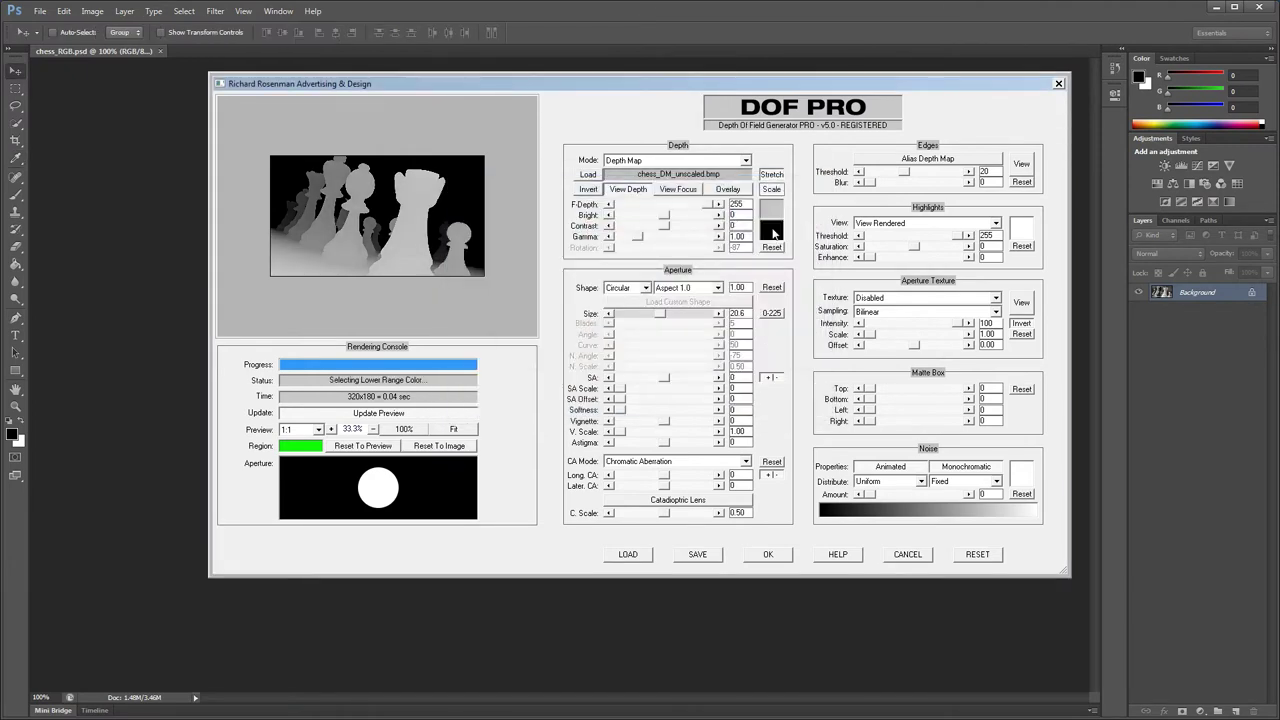
click(466, 314)
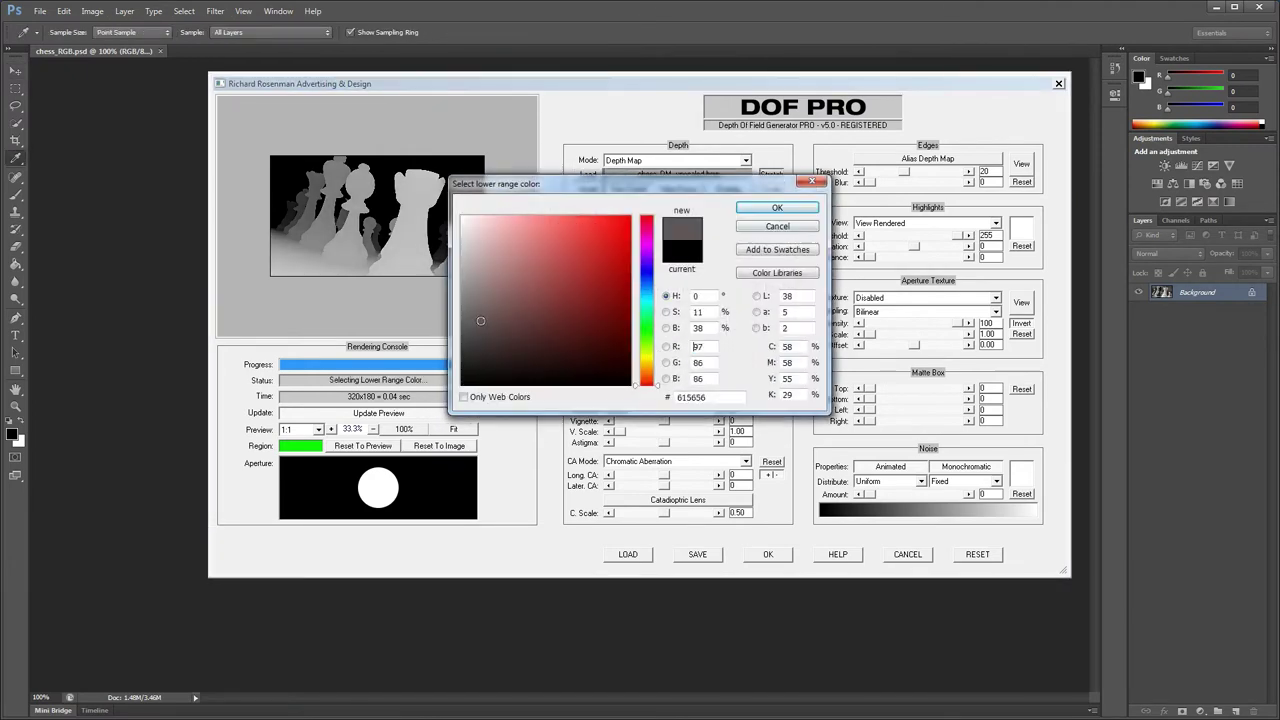
click(760, 209)
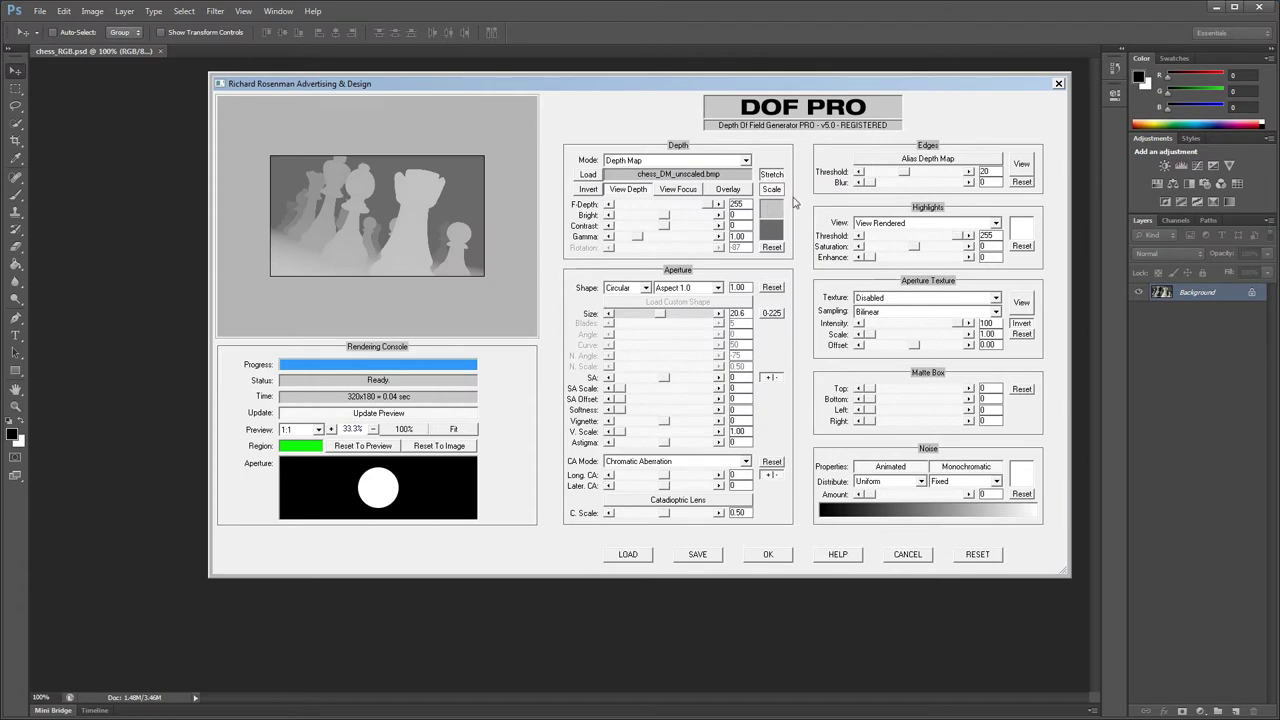
Switch the depth range handling to Clamp and set the lower range color to 919191
click(774, 190)
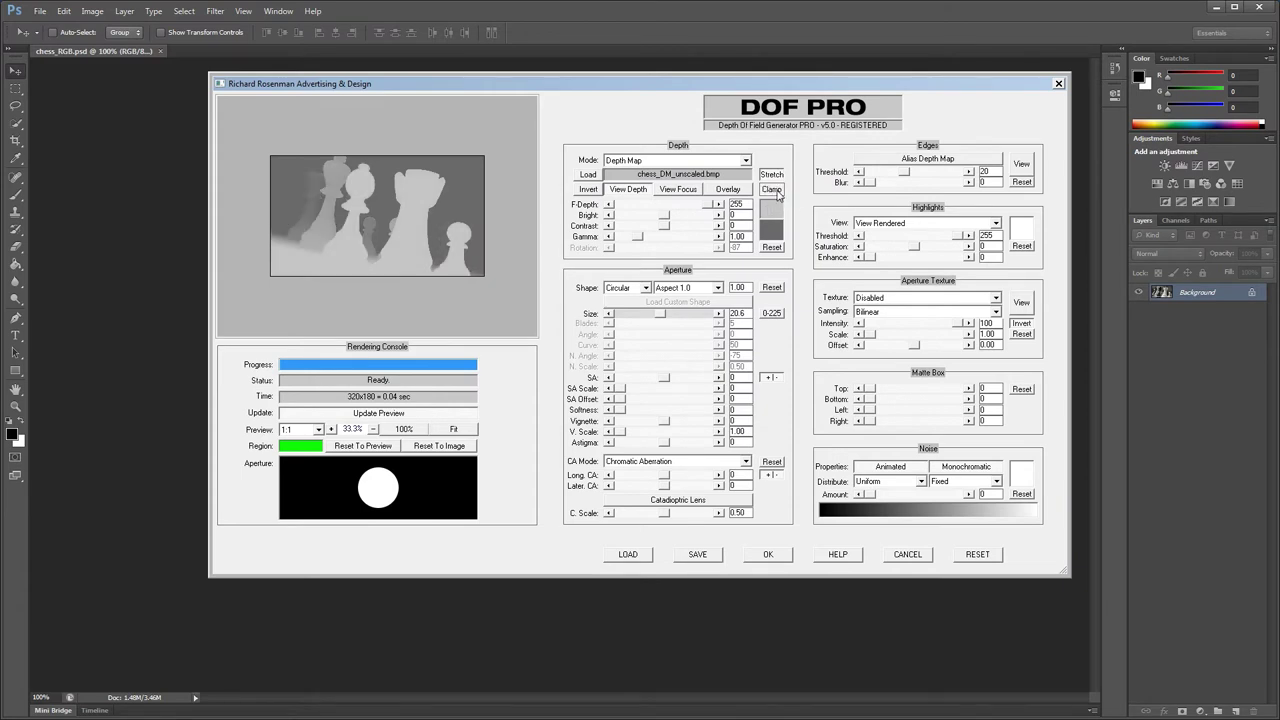
click(769, 231)
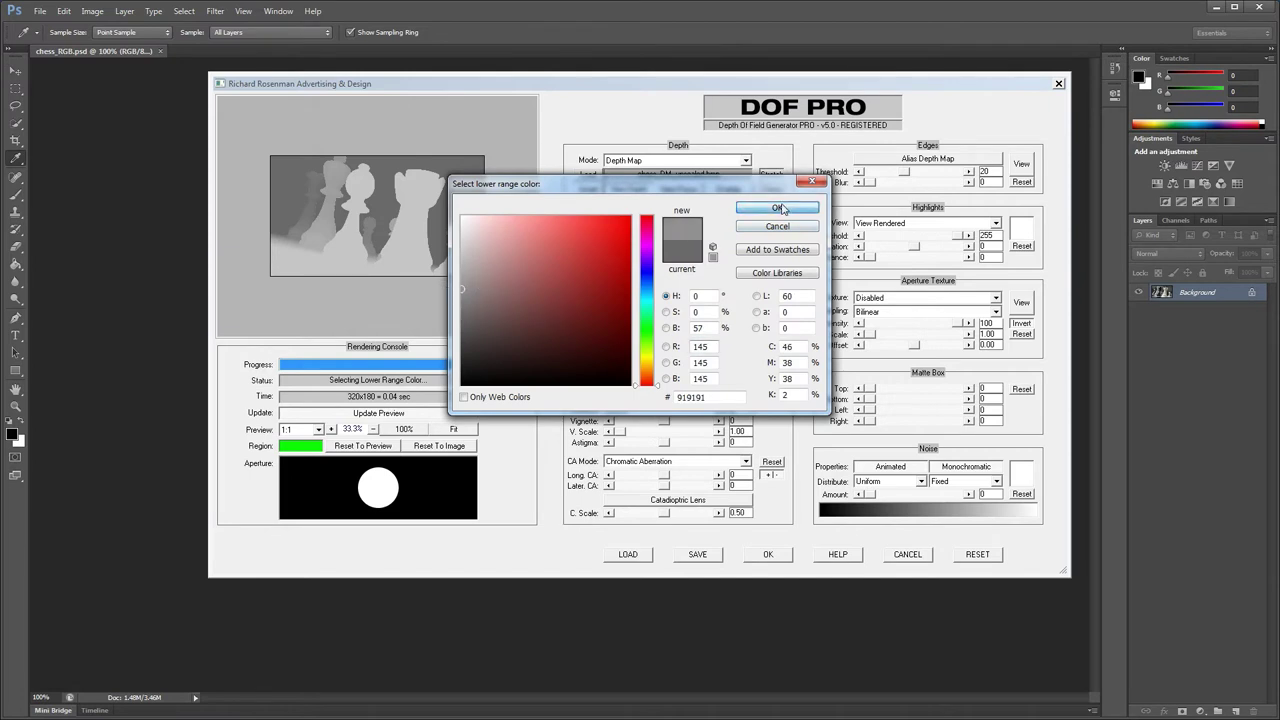
click(779, 208)
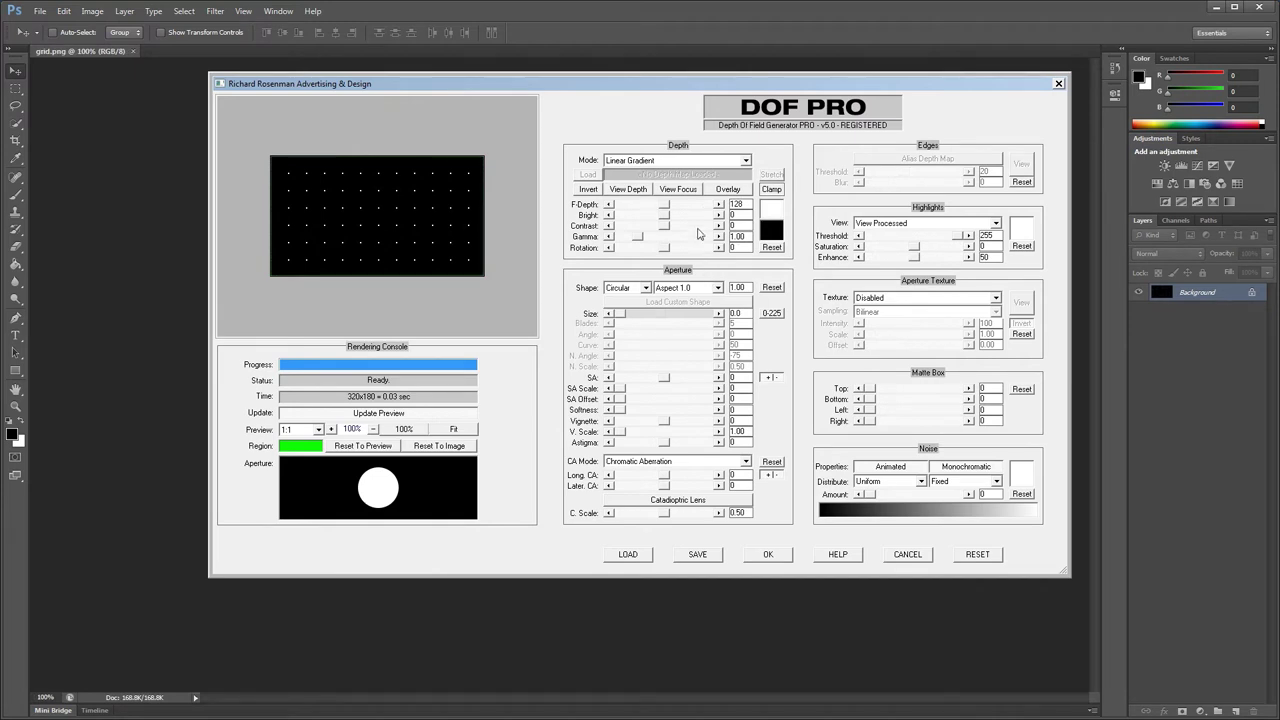
Preview the focus view of the grid image's linear gradient and return to the rendered grid
click(677, 194)
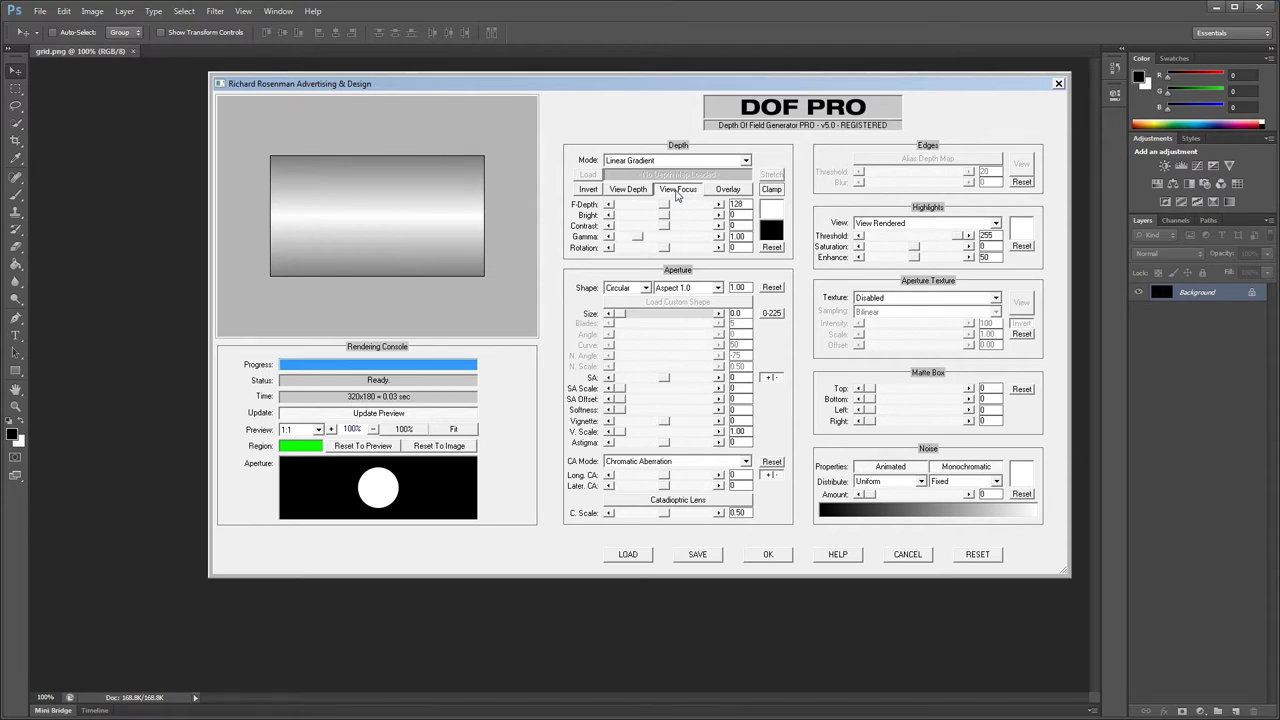
click(677, 193)
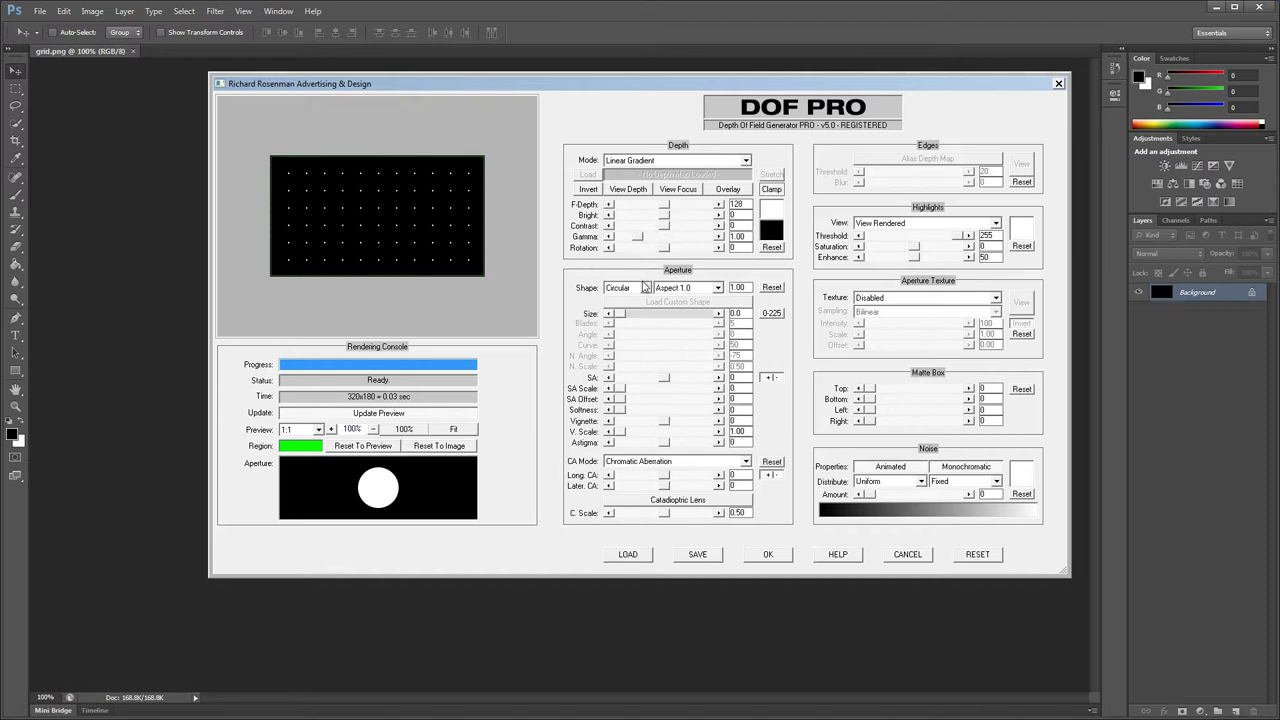
Keep the aperture shape Circular and raise the aperture size to 20.3
click(645, 288)
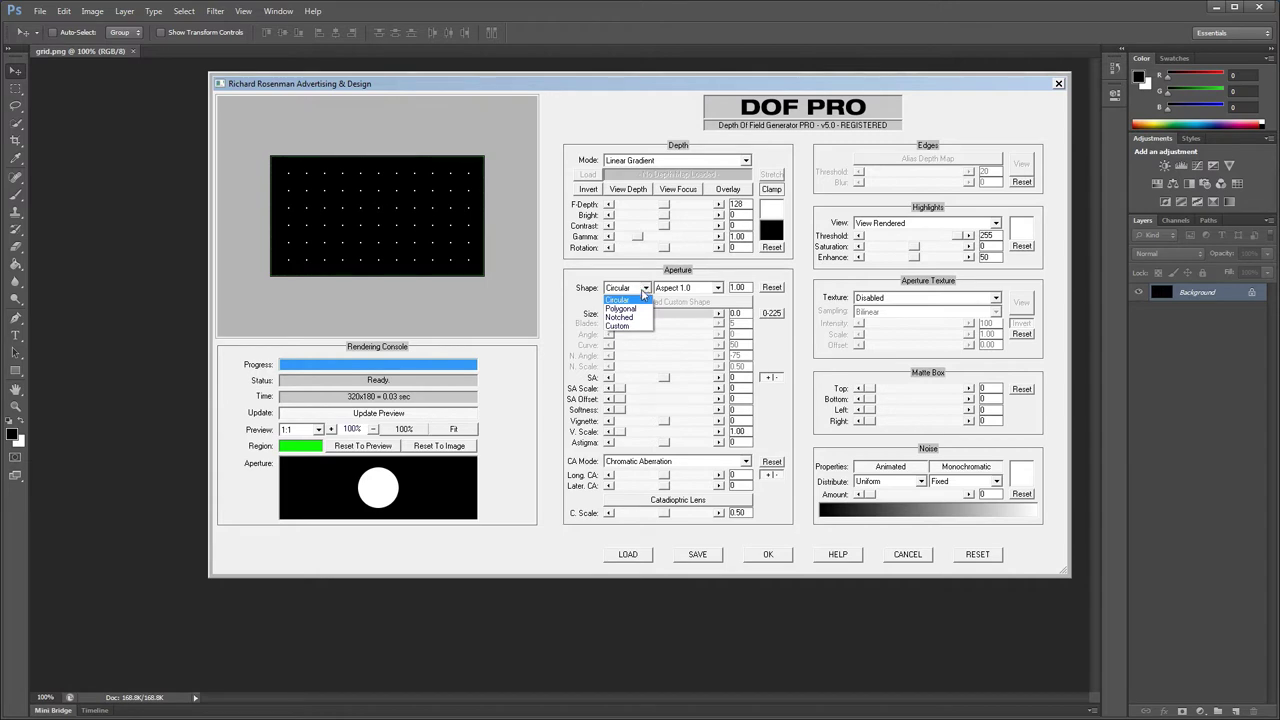
click(632, 300)
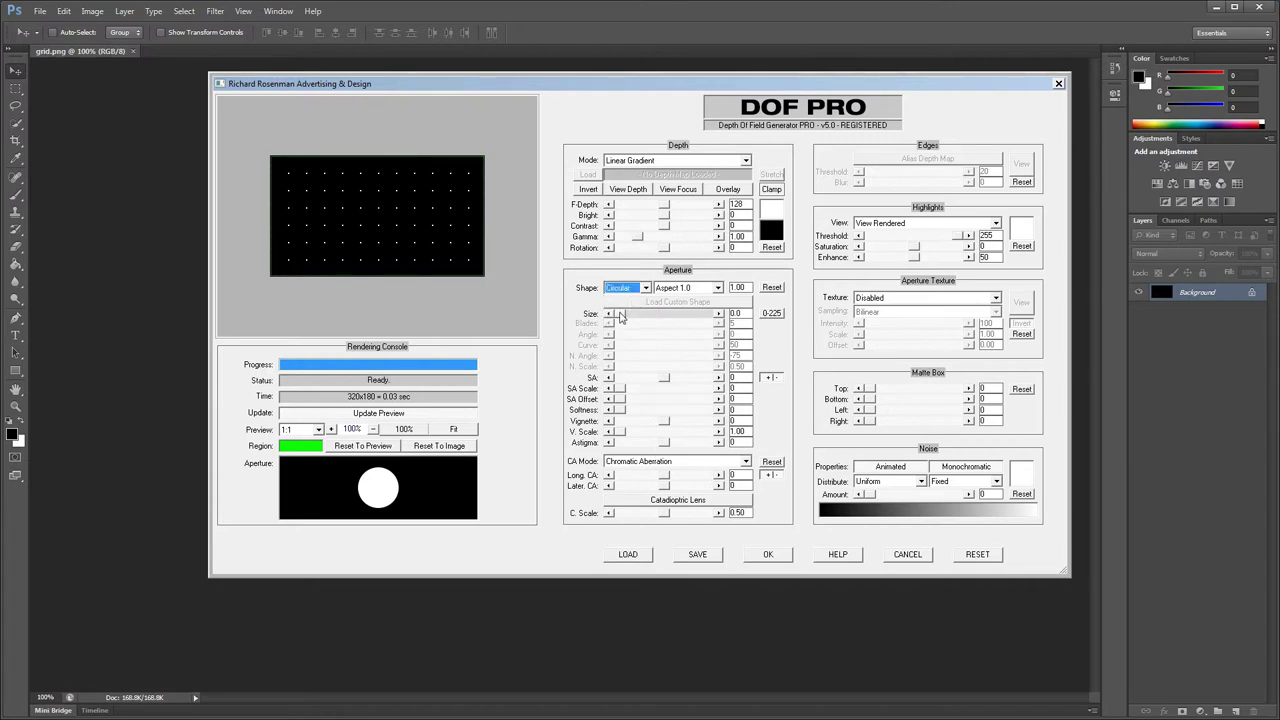
drag(622, 314, 661, 317)
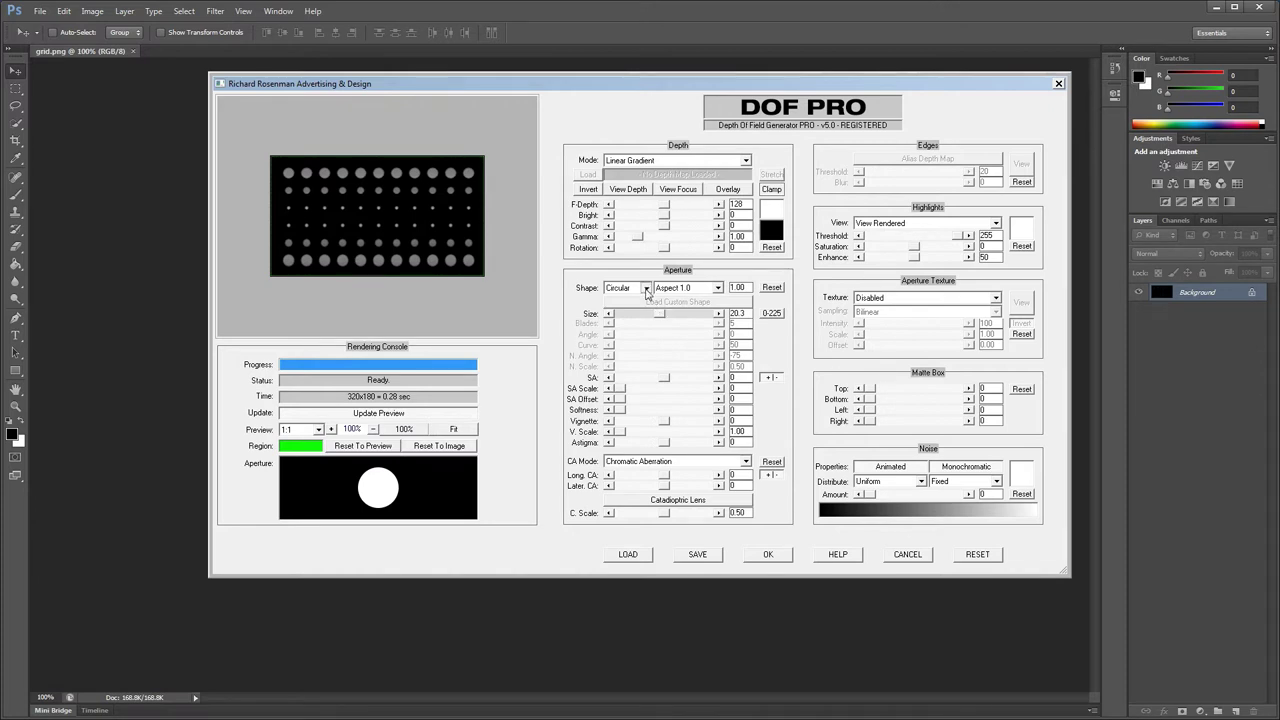
Change the aperture shape to Polygonal and then to Notched to compare their blur on the grid
click(645, 288)
click(639, 311)
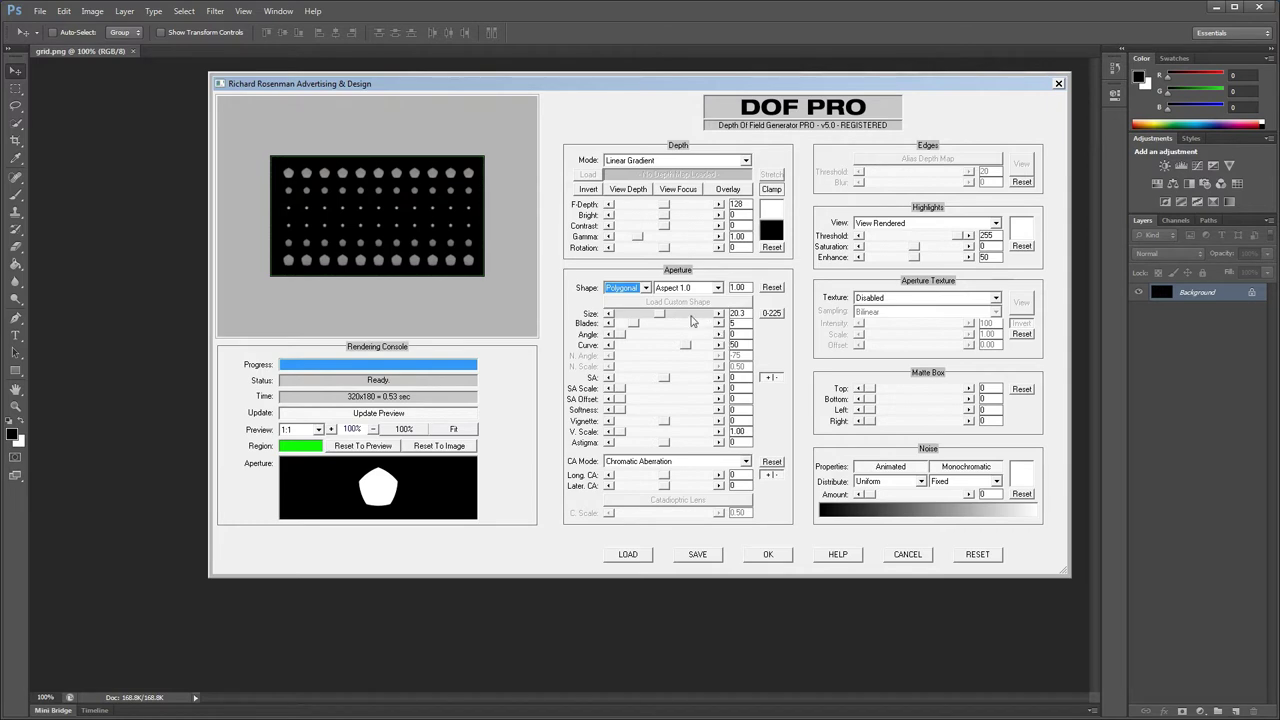
click(646, 288)
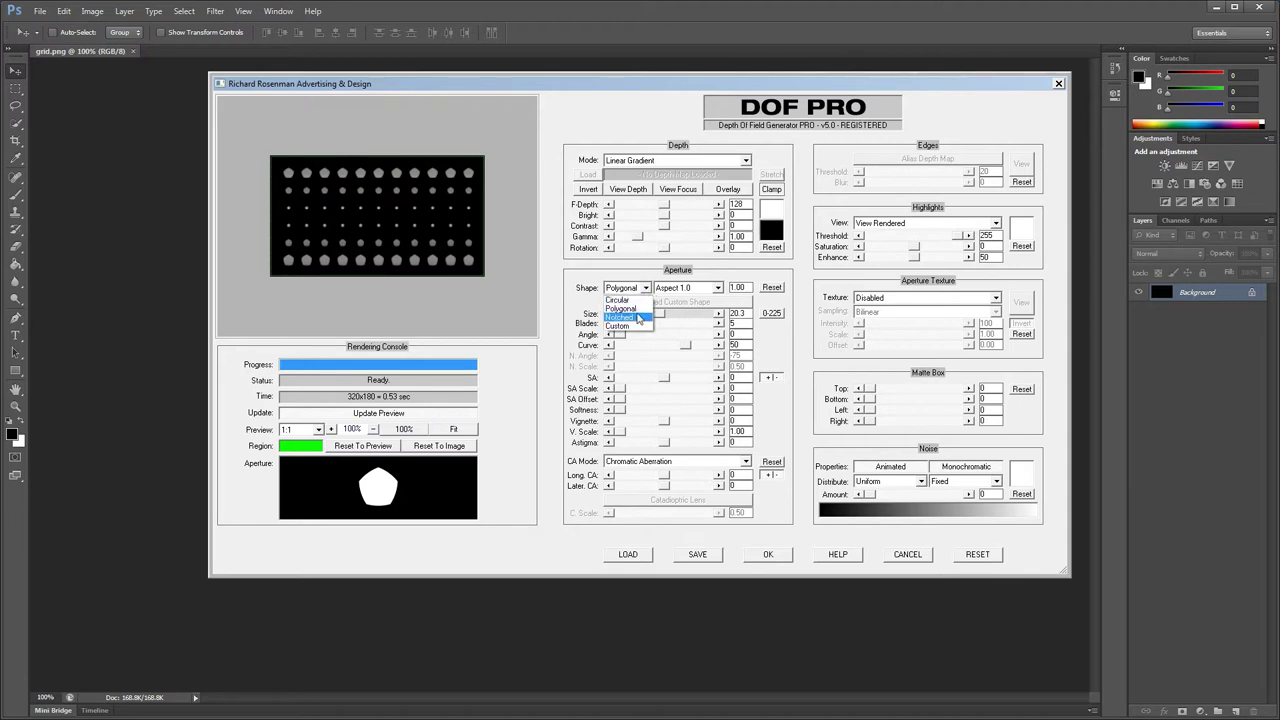
click(635, 317)
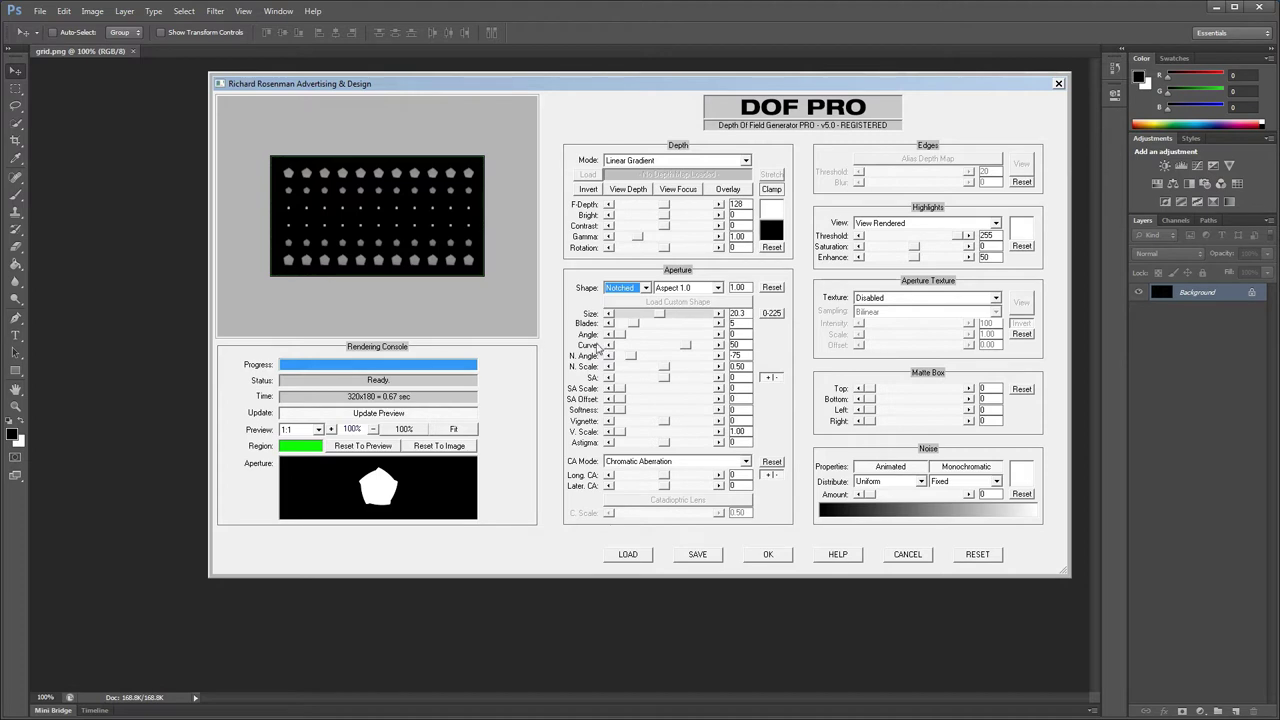
Set the aperture shape to Custom and load a custom aperture shape image
click(646, 288)
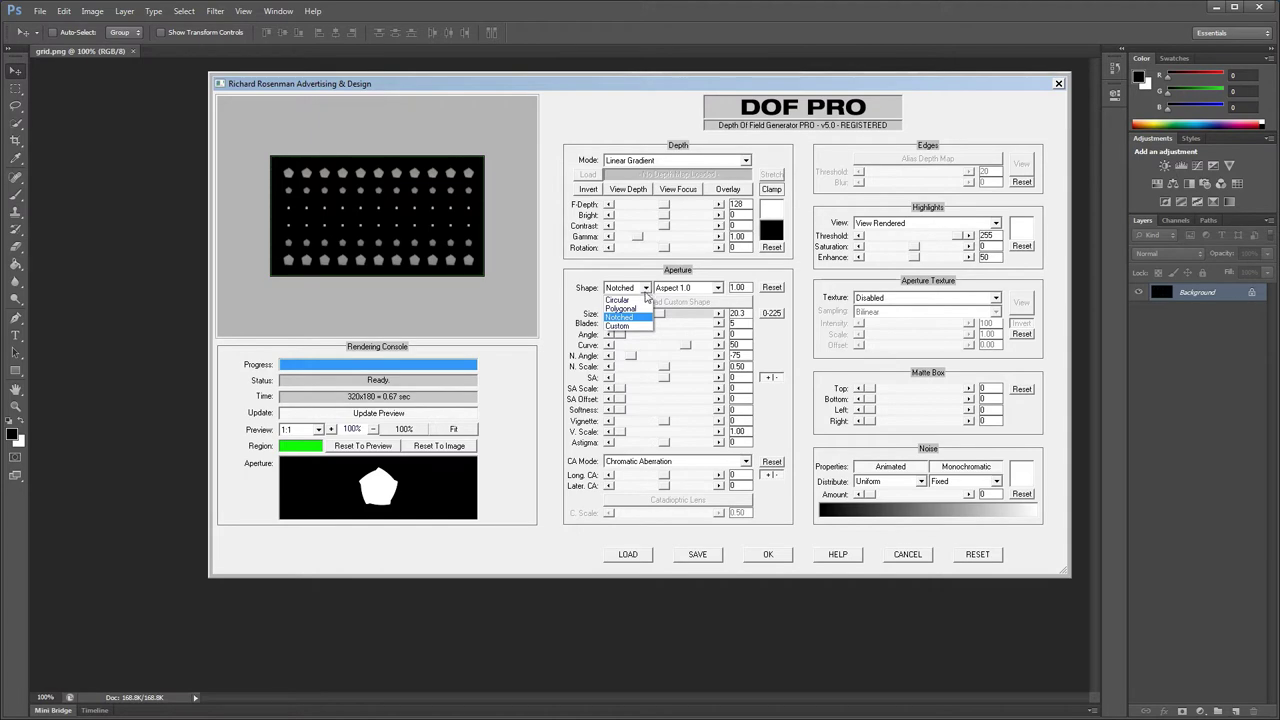
click(638, 326)
click(678, 301)
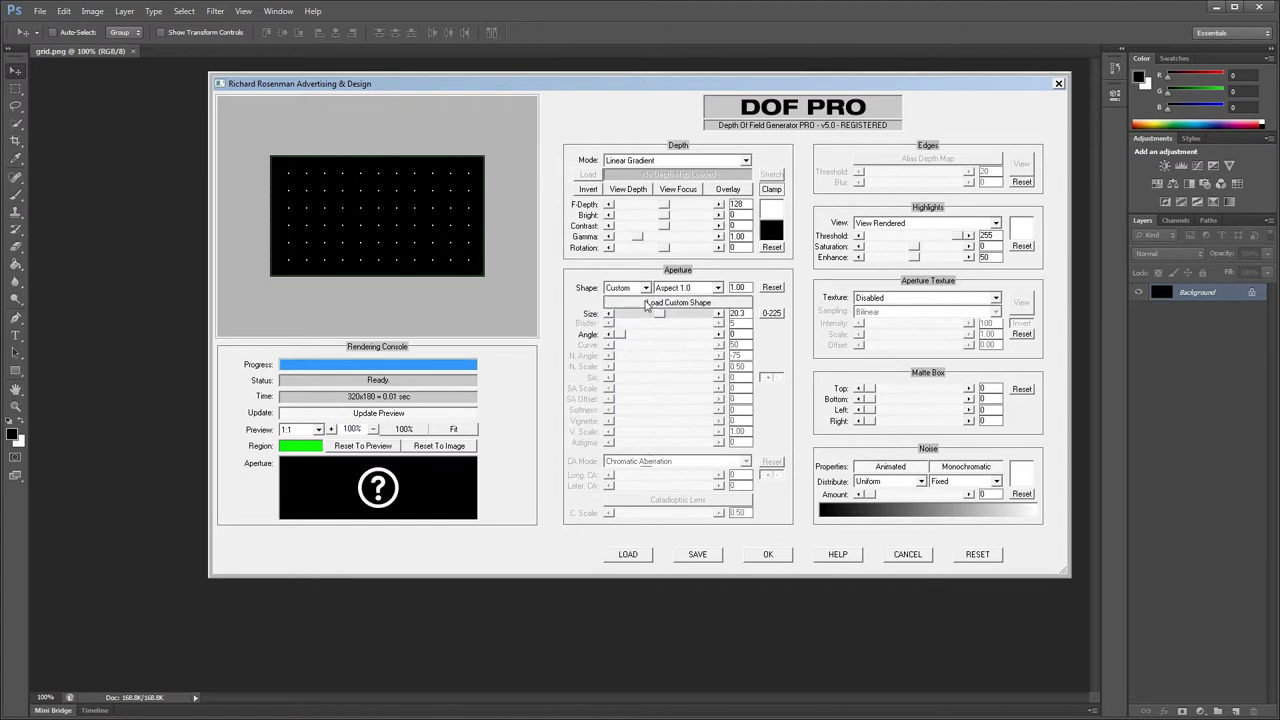
double_click(259, 174)
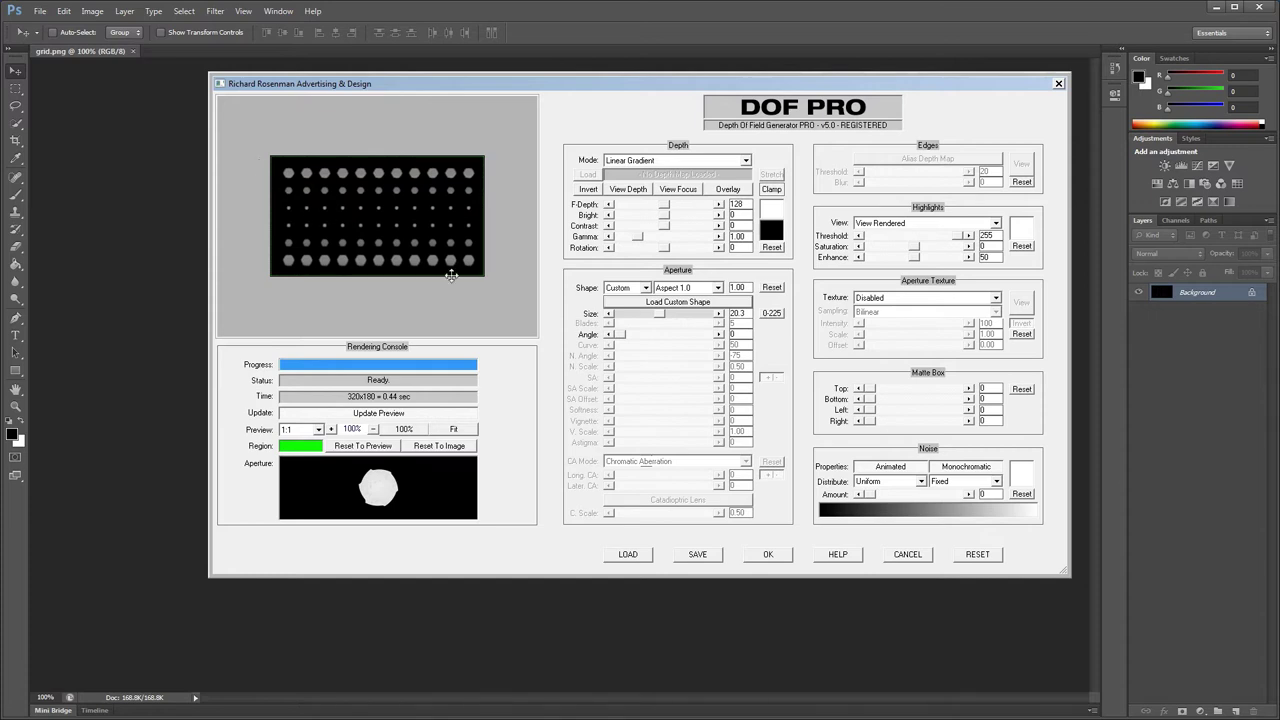
Switch the aperture shape to Polygonal and give it a custom aspect of 1.777
click(645, 288)
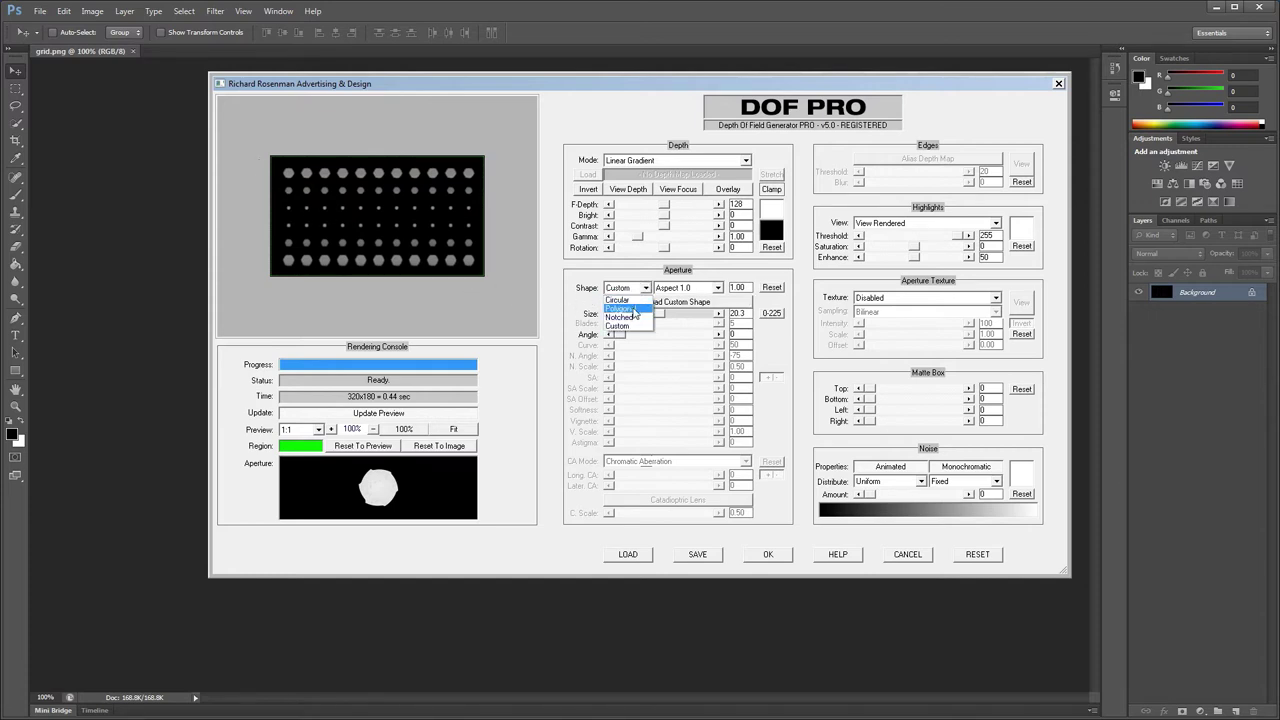
click(633, 316)
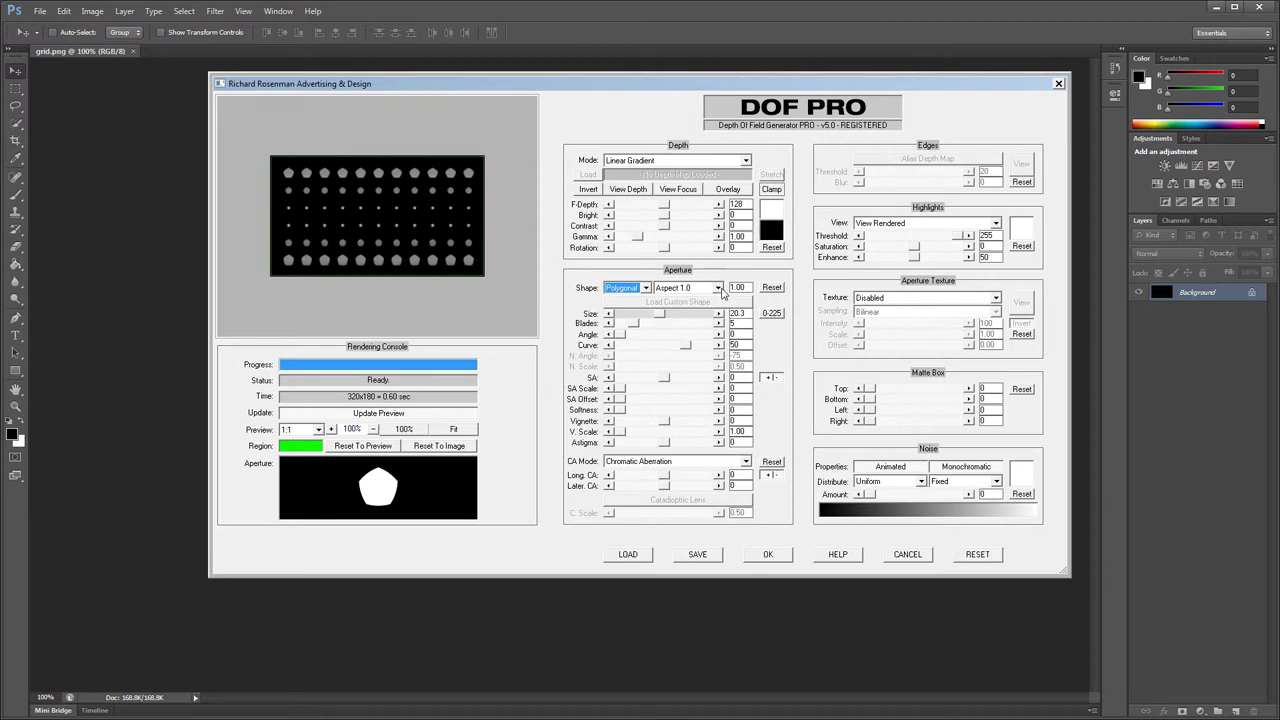
click(719, 290)
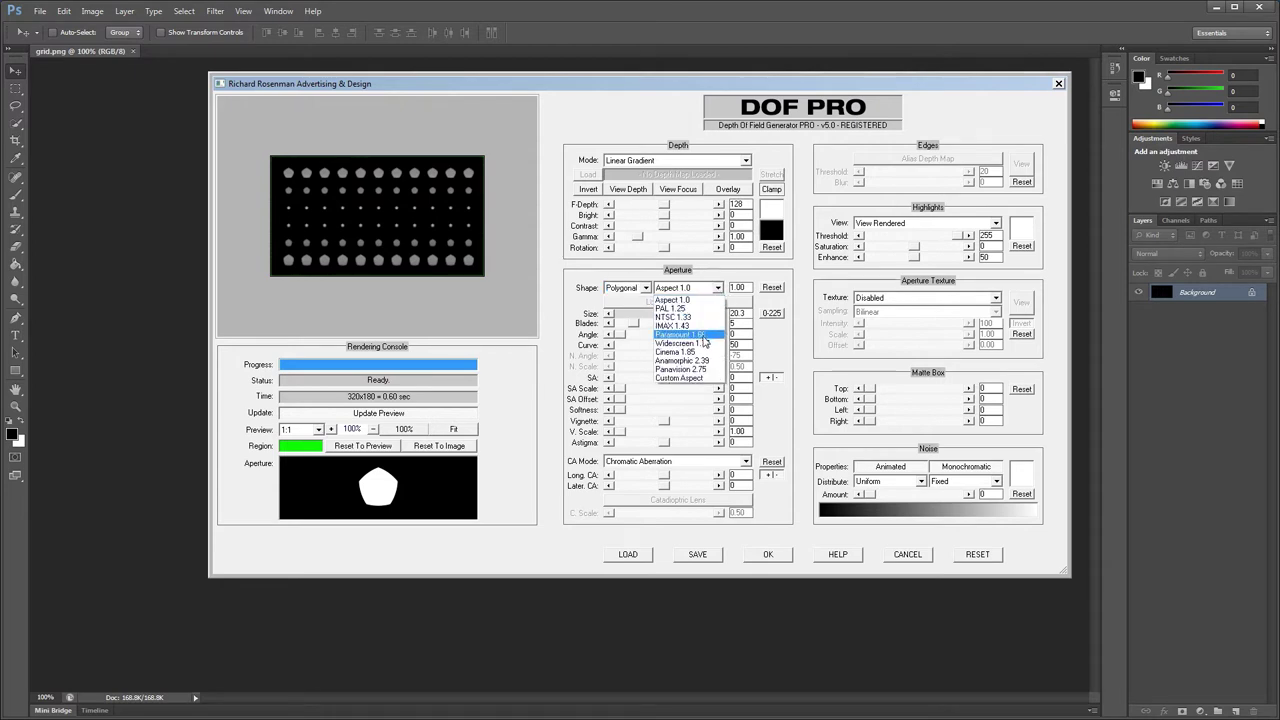
click(706, 378)
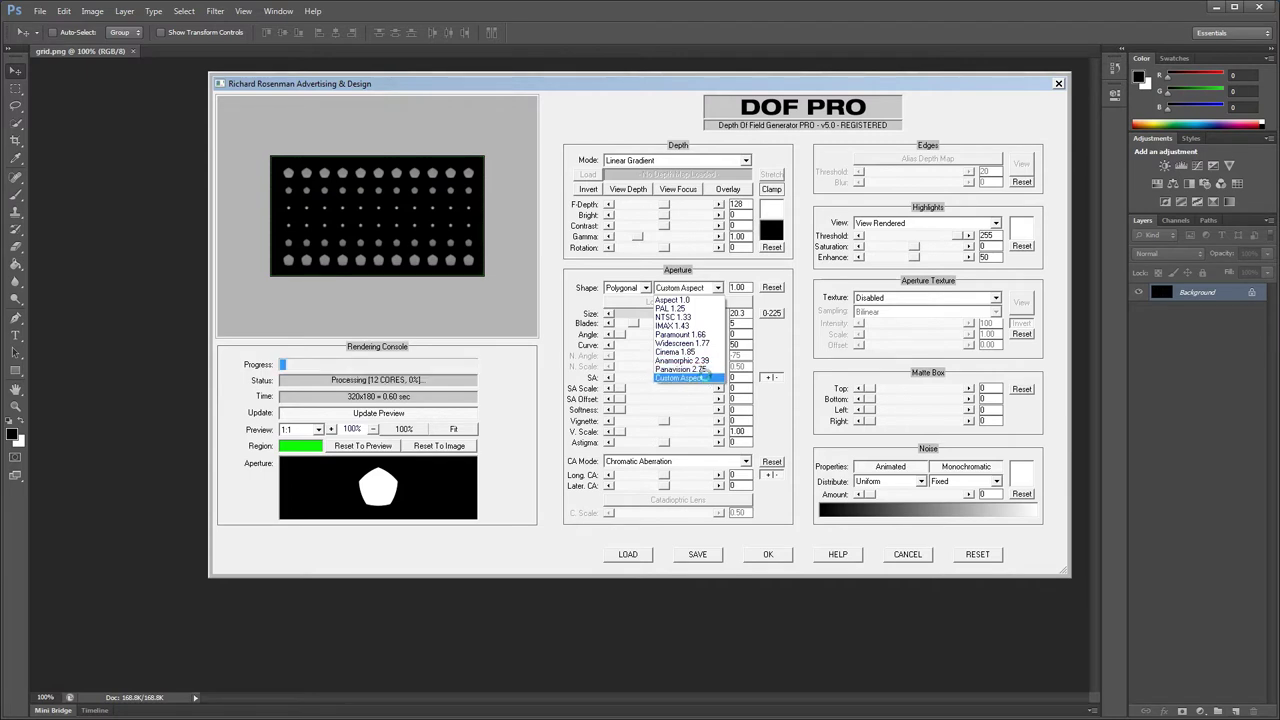
drag(731, 288, 746, 290)
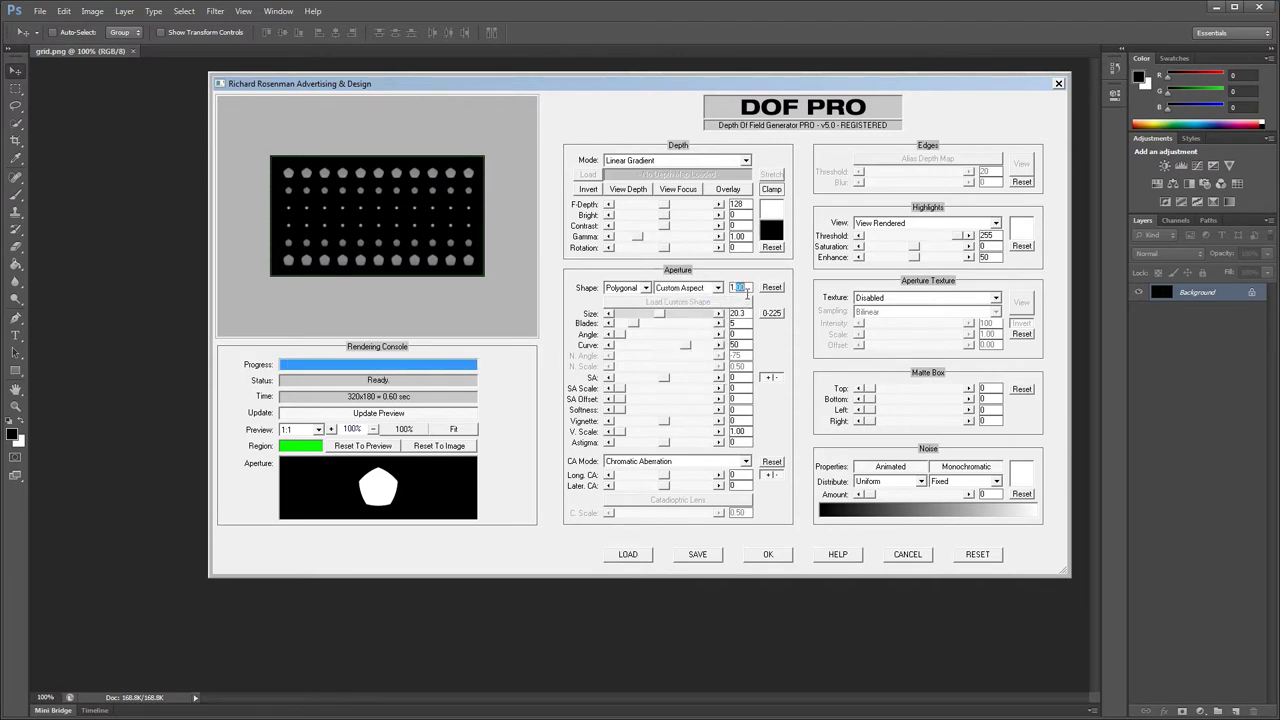
text(1.777)
key(Return)
Try custom aperture aspects of 1 and 0.50, and restore the Aspect 1.0 preset
drag(736, 289, 757, 293)
text(1)
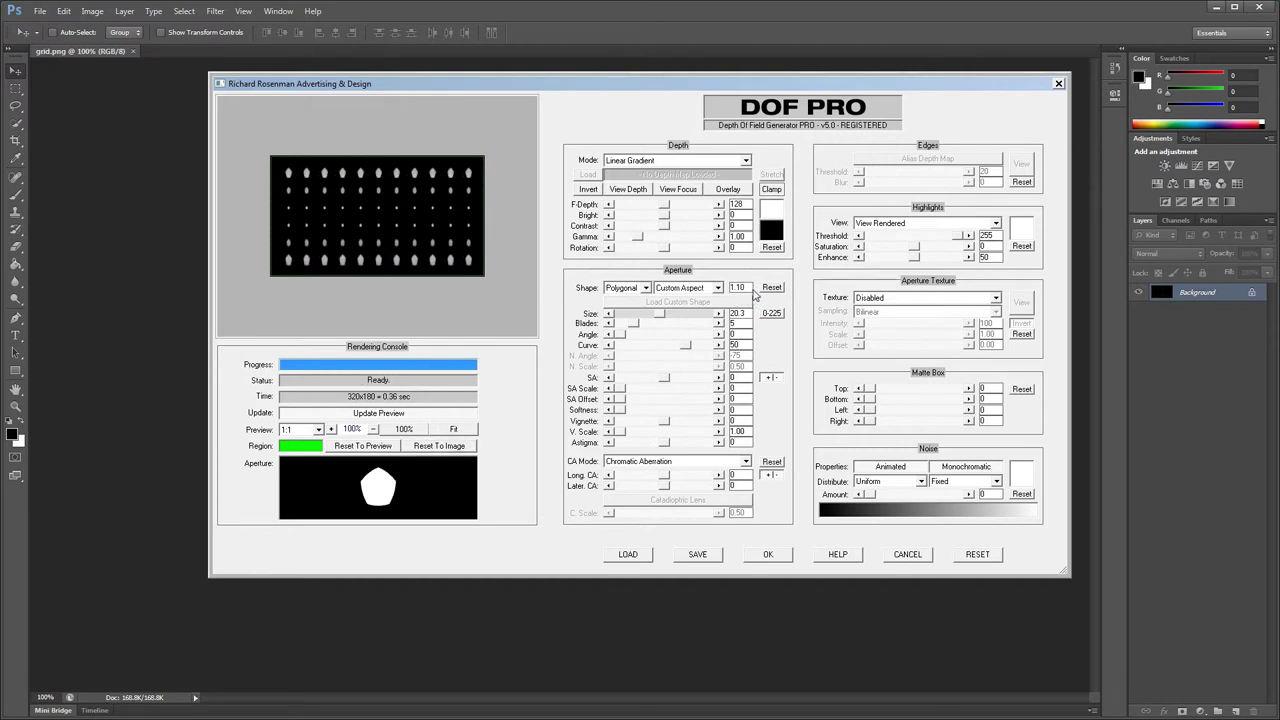
key(Return)
text(0.5)
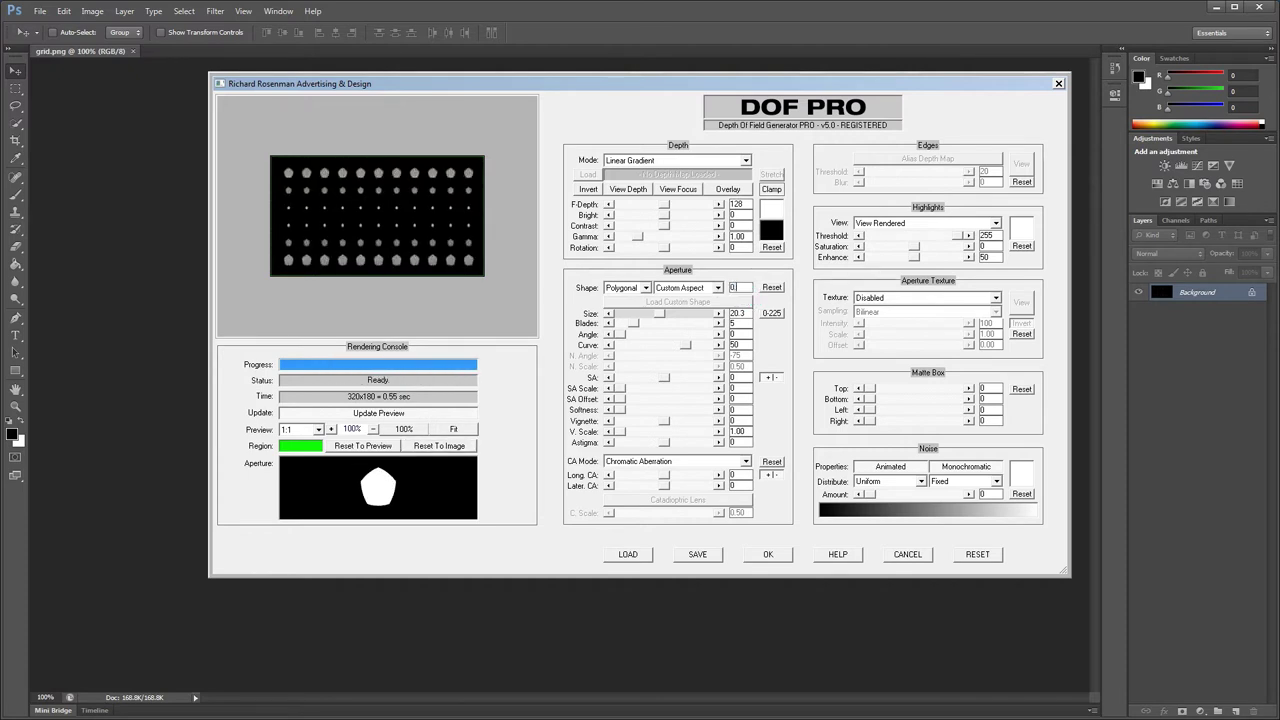
key(Return)
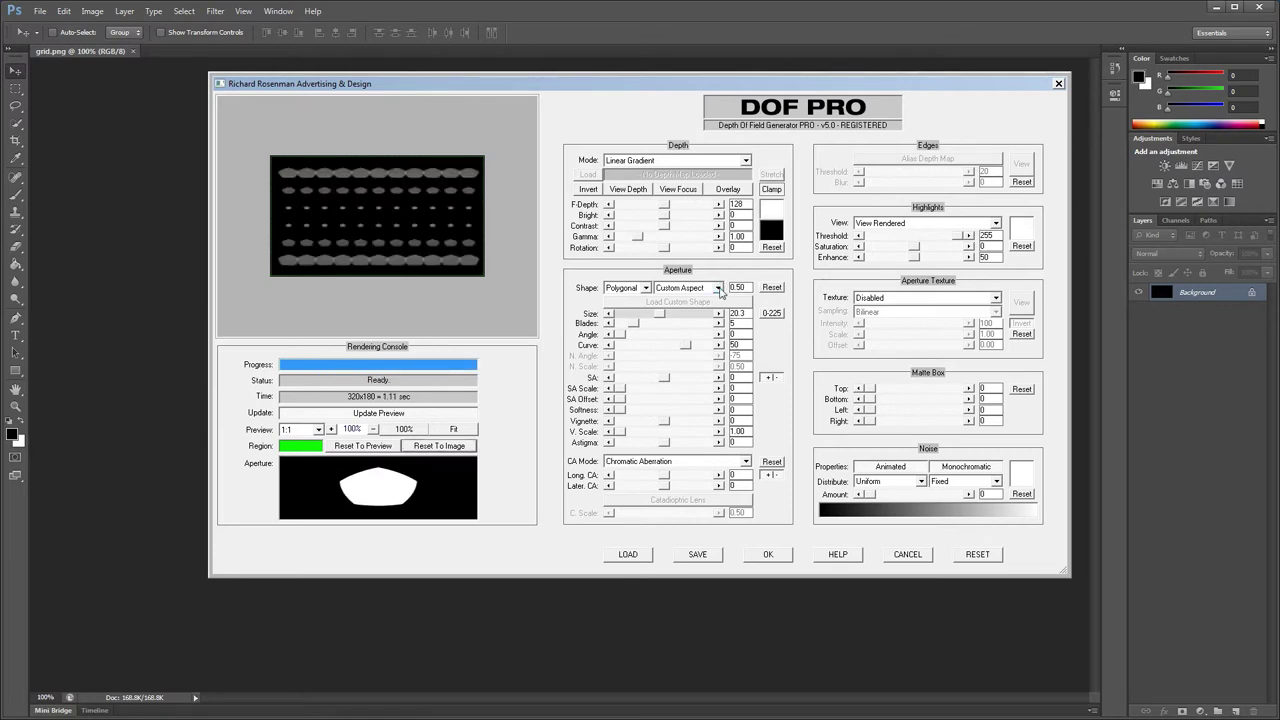
click(718, 288)
click(705, 300)
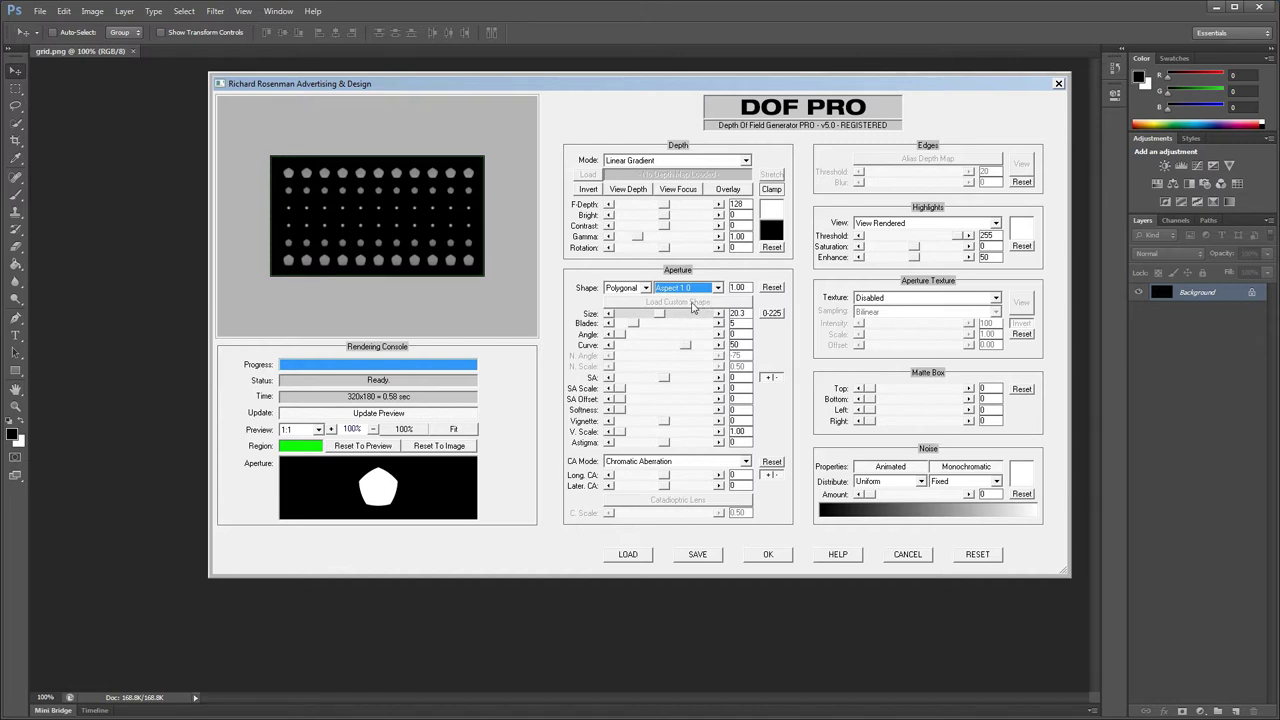
Adjust the polygonal aperture's size to 21.0 and try out its size range and blade settings
mouse_move(664, 315)
mouse_down()
mouse_move(617, 319)
mouse_move(661, 316)
mouse_up()
drag(661, 316, 661, 317)
drag(661, 316, 661, 317)
click(776, 315)
mouse_move(633, 324)
mouse_down()
mouse_move(613, 330)
mouse_move(708, 326)
mouse_move(632, 330)
mouse_move(704, 340)
mouse_move(612, 336)
mouse_up()
Bend the polygonal aperture's curve inward to -51, then set the curve to 75
drag(686, 348, 642, 349)
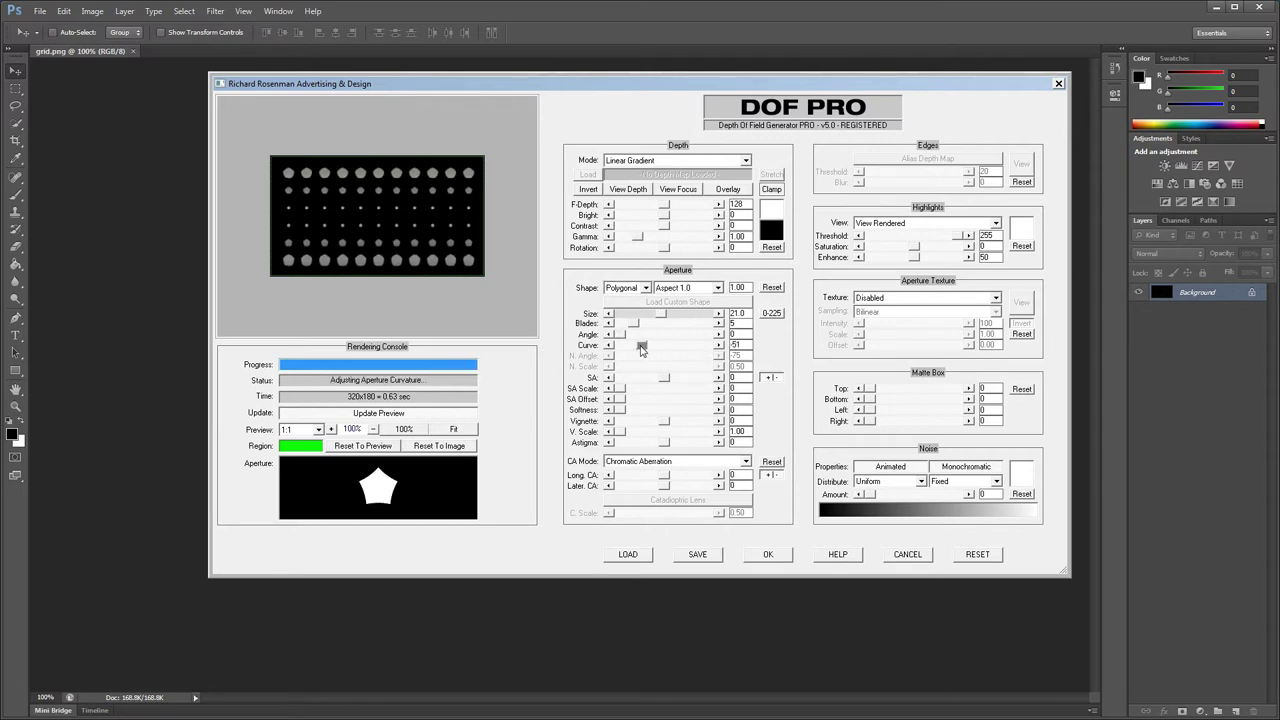
double_click(741, 344)
text(7)
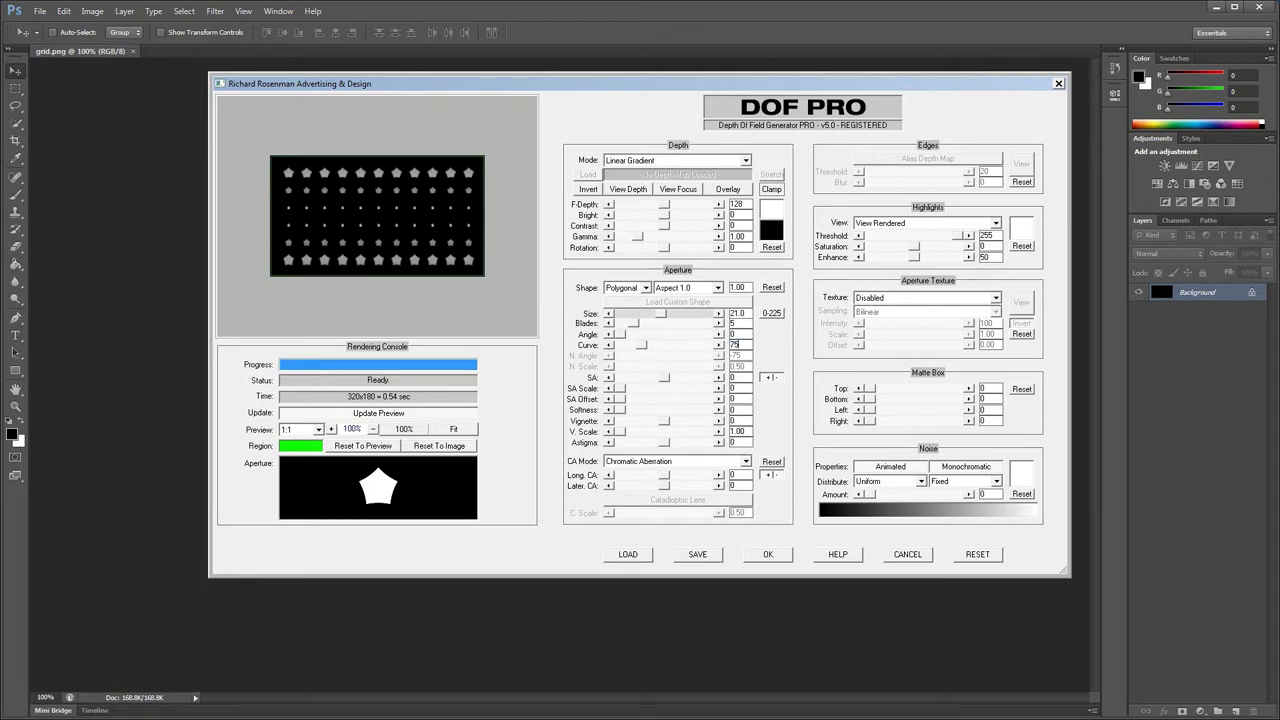
text(5)
key(Return)
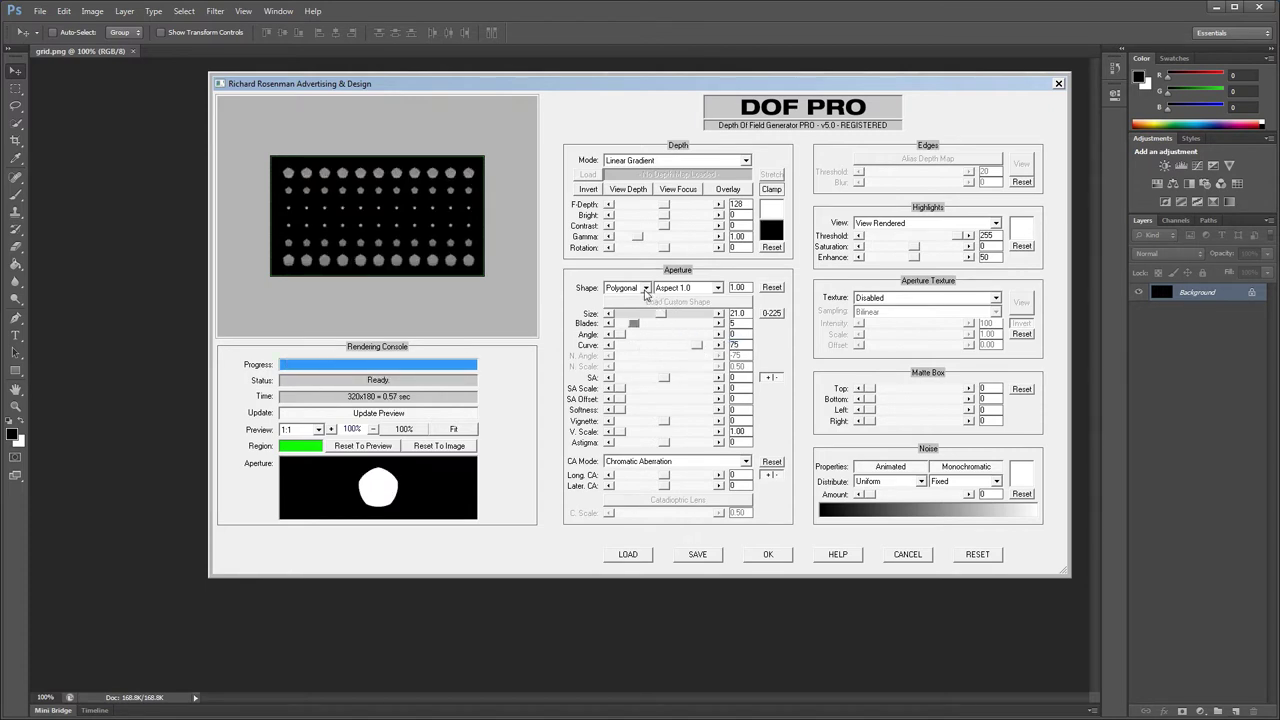
Change the aperture shape to Notched with a notch angle of -76 and a notch scale of 0.85
click(646, 288)
click(633, 321)
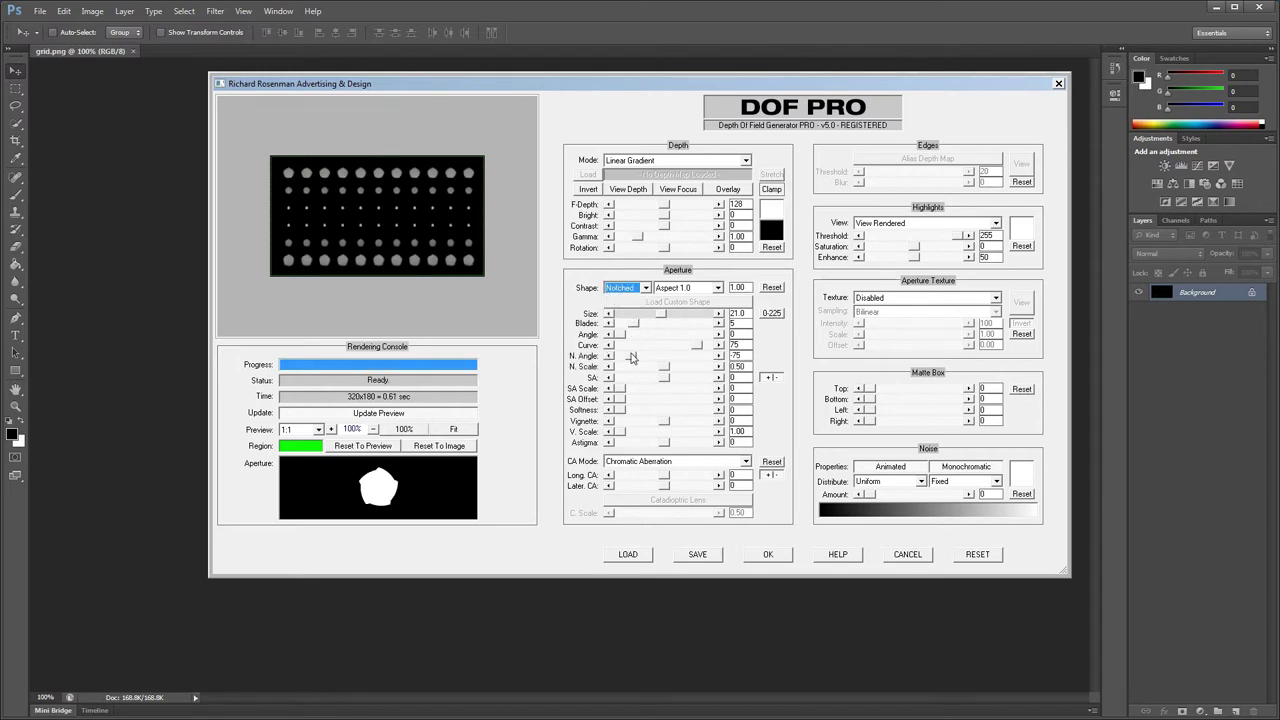
drag(631, 358, 697, 371)
Return the aperture shape to Polygonal and try a spherical aberration of -100 before setting it back to 0
click(645, 288)
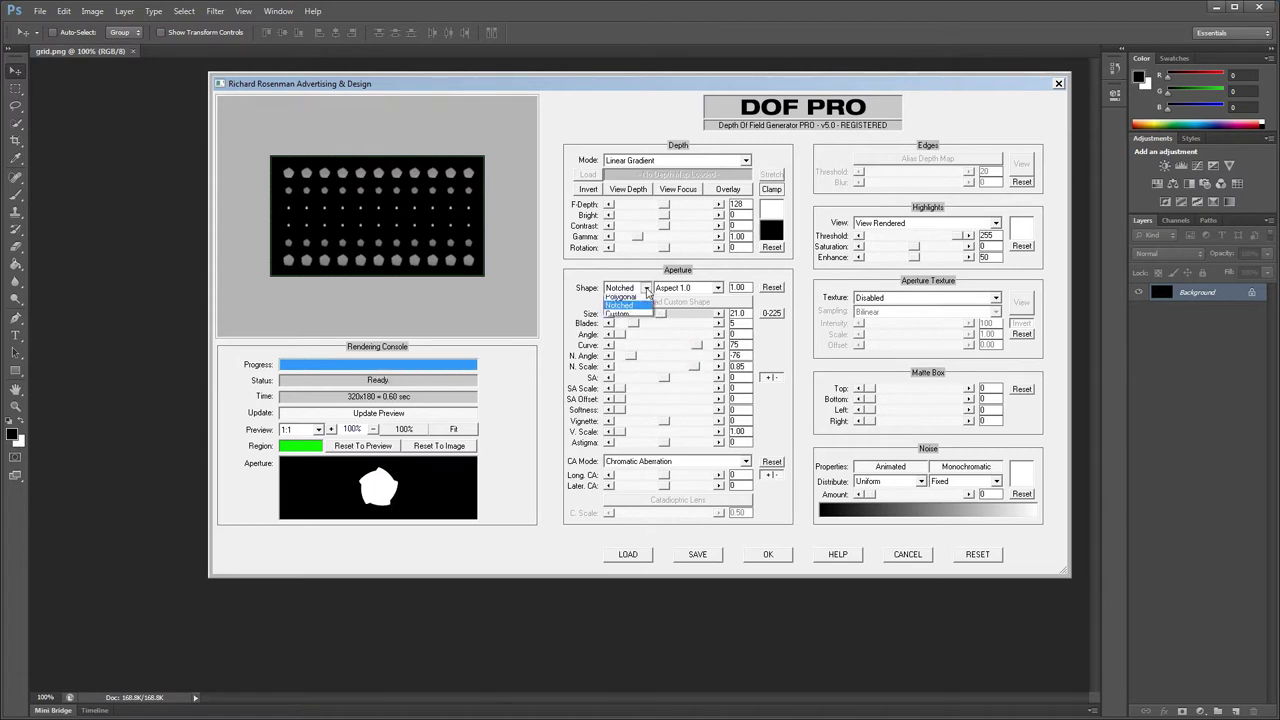
click(644, 313)
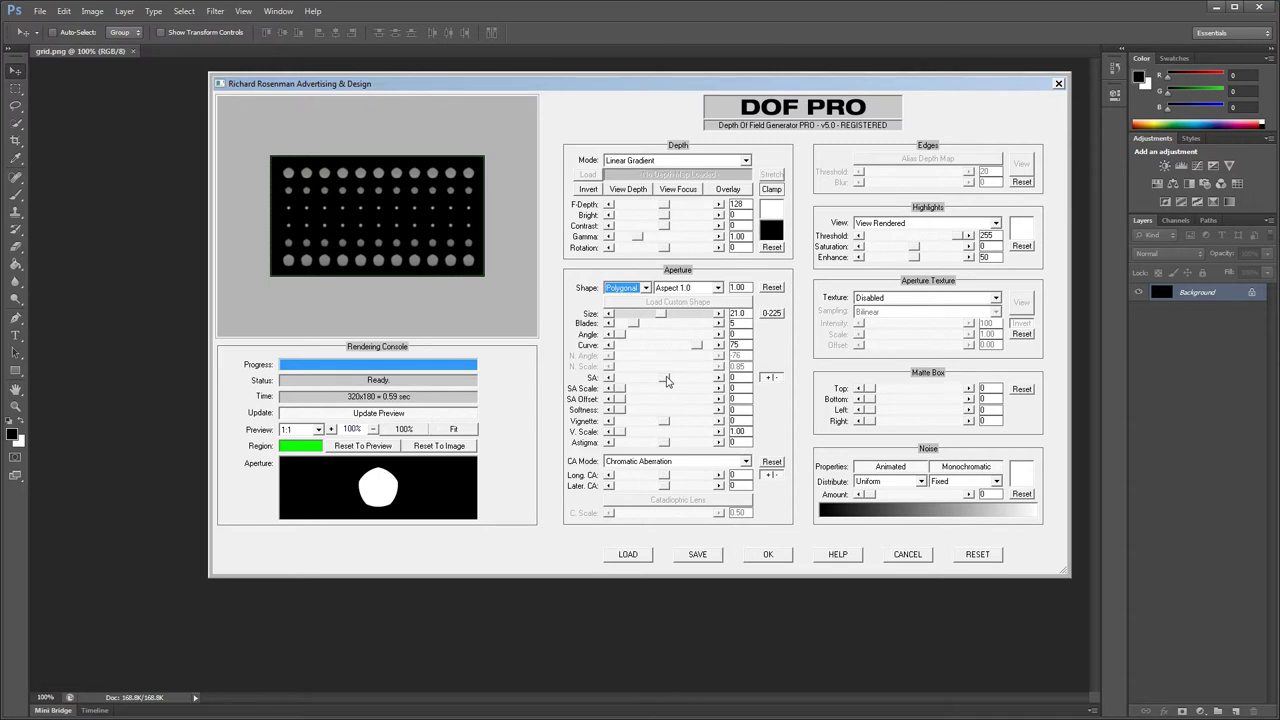
drag(667, 381, 616, 383)
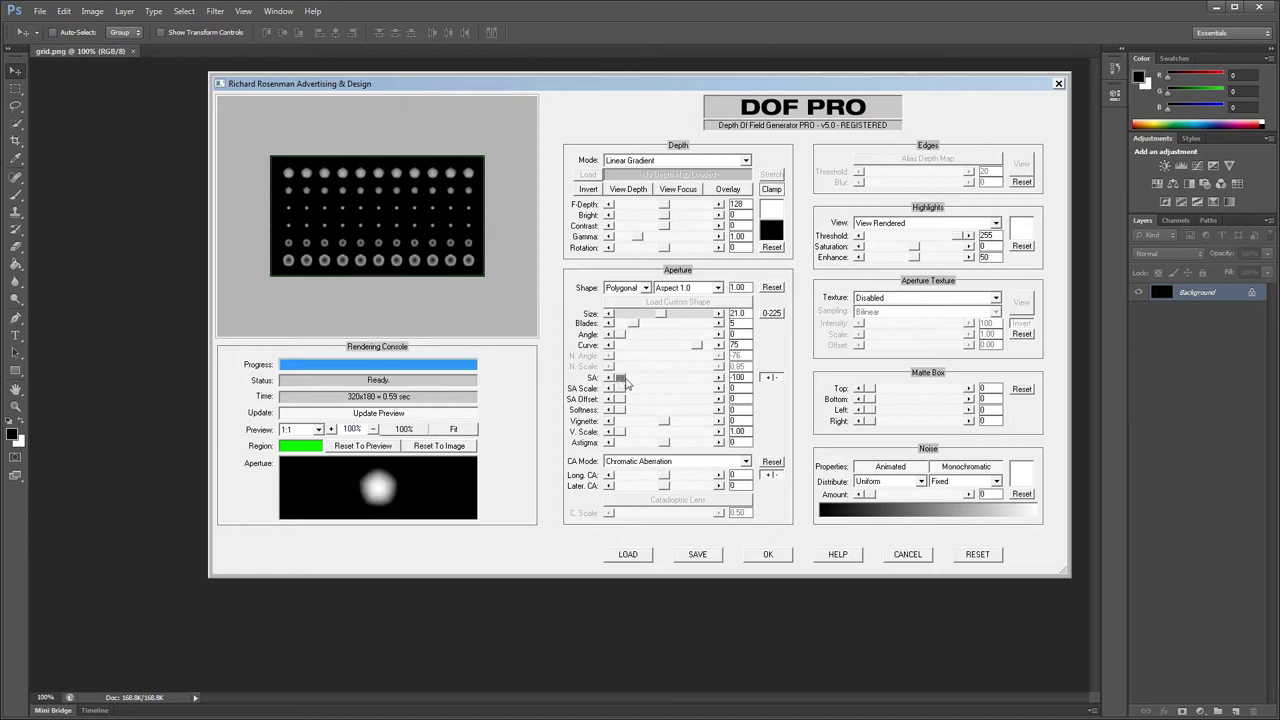
click(692, 377)
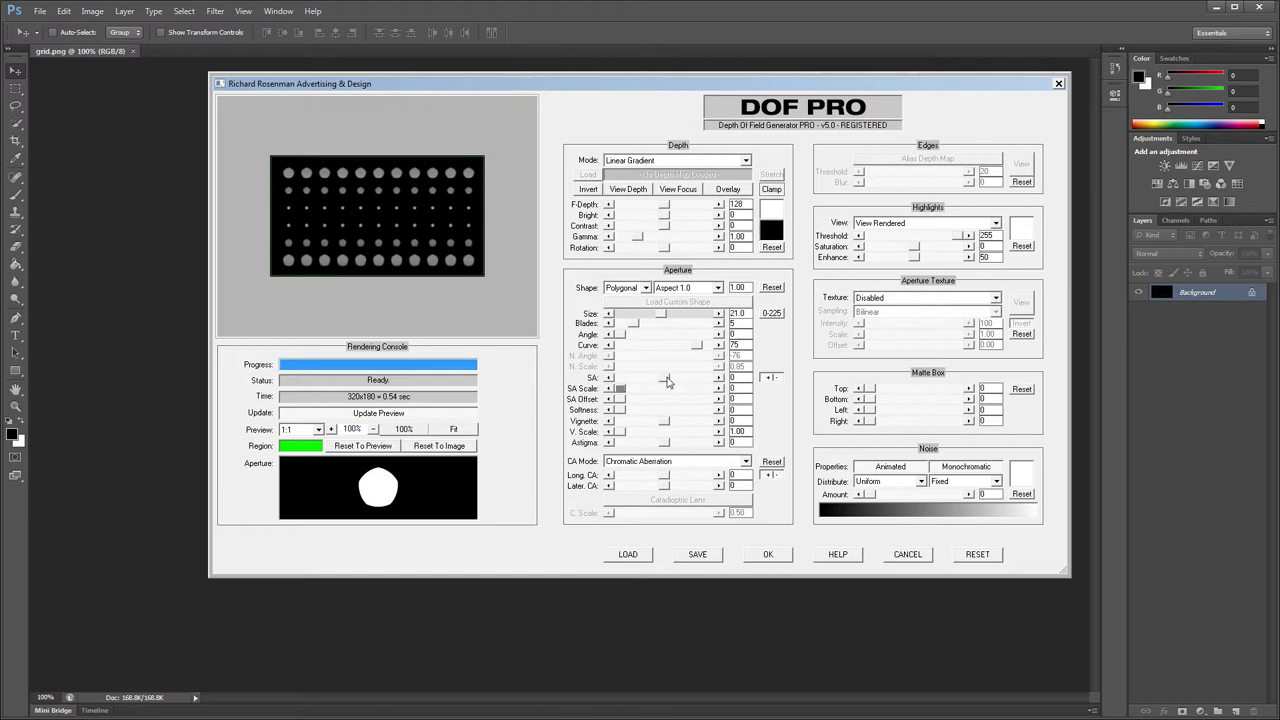
Swing the spherical aberration between 100 and -100, ending at 100, and toggle its +|- option off and on
drag(668, 381, 716, 381)
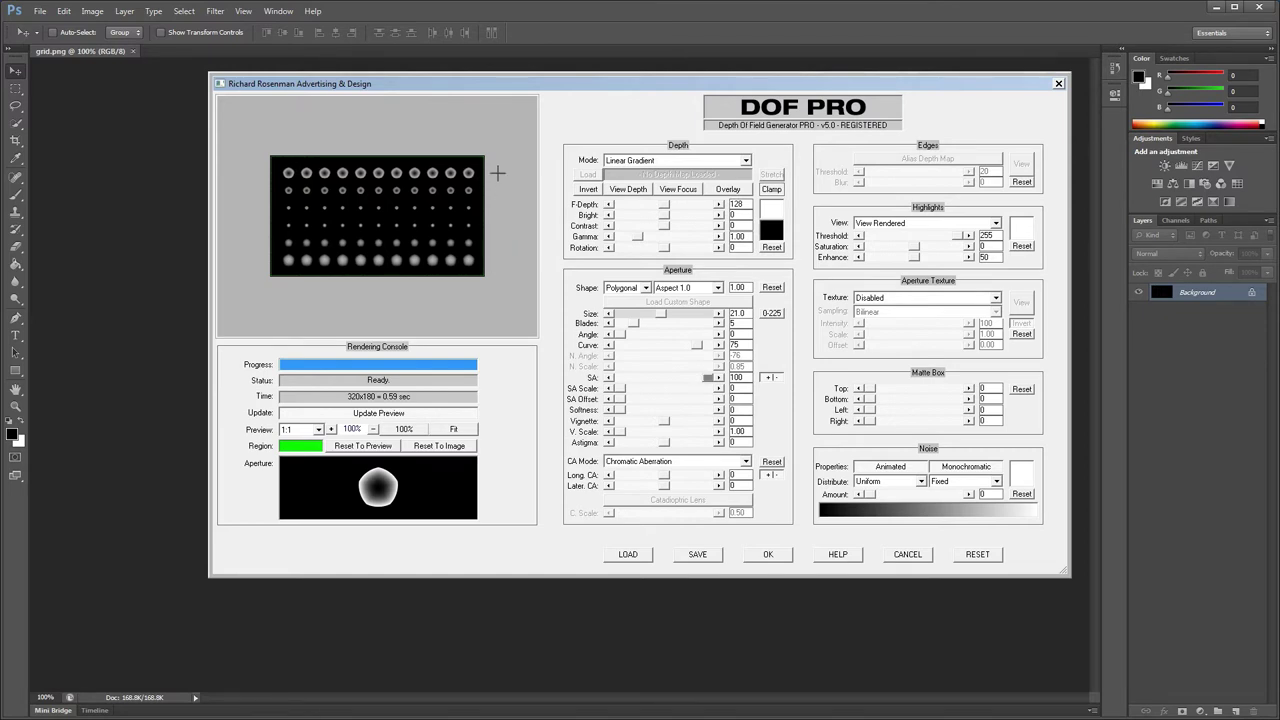
drag(707, 377, 609, 375)
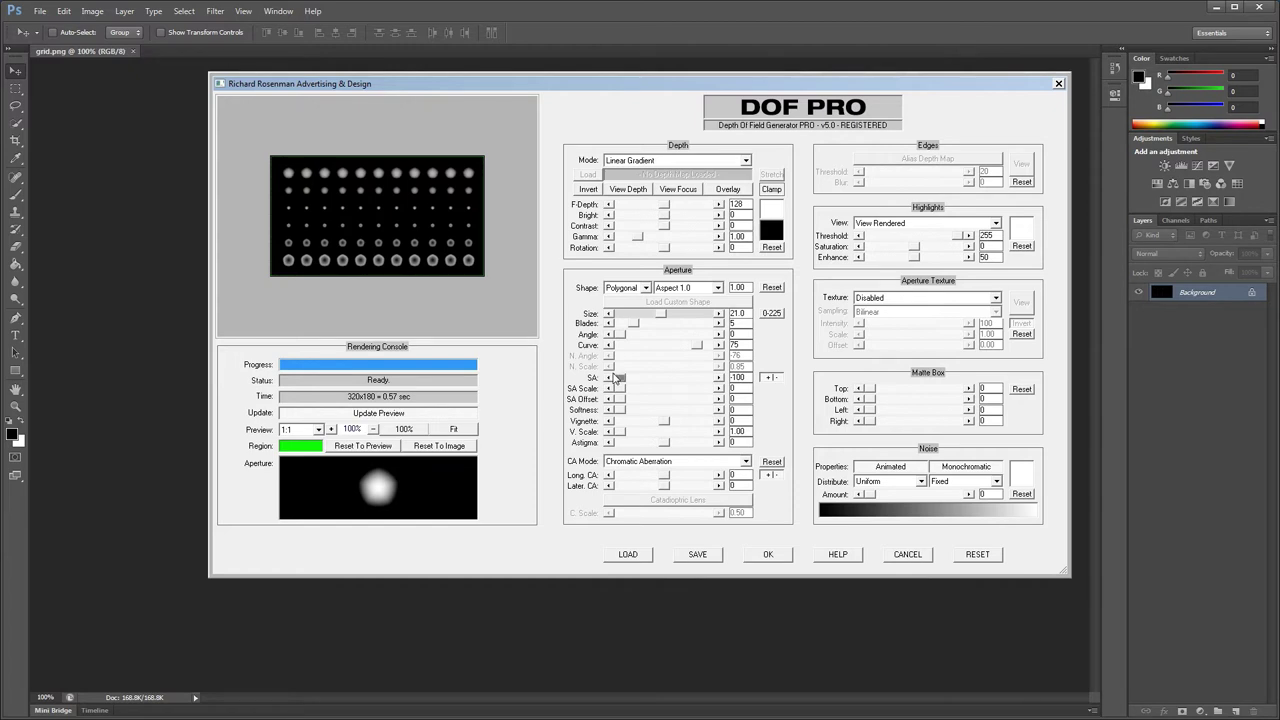
drag(621, 380, 710, 377)
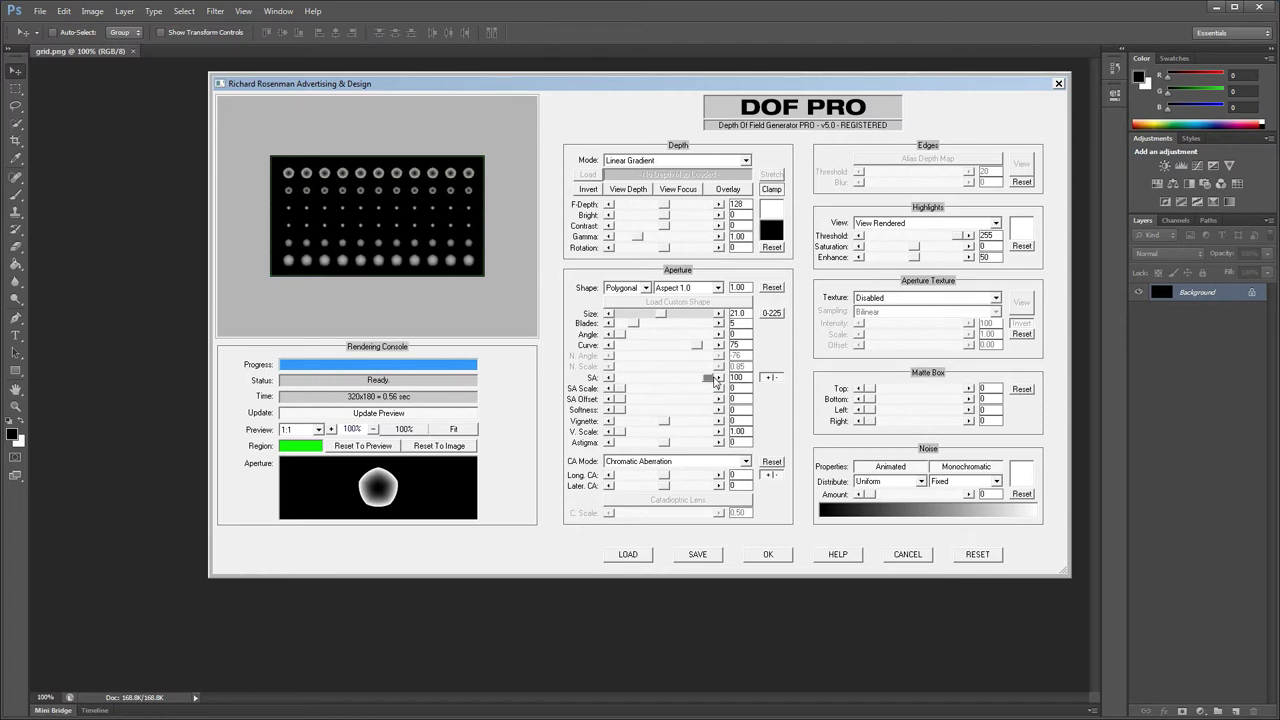
click(773, 379)
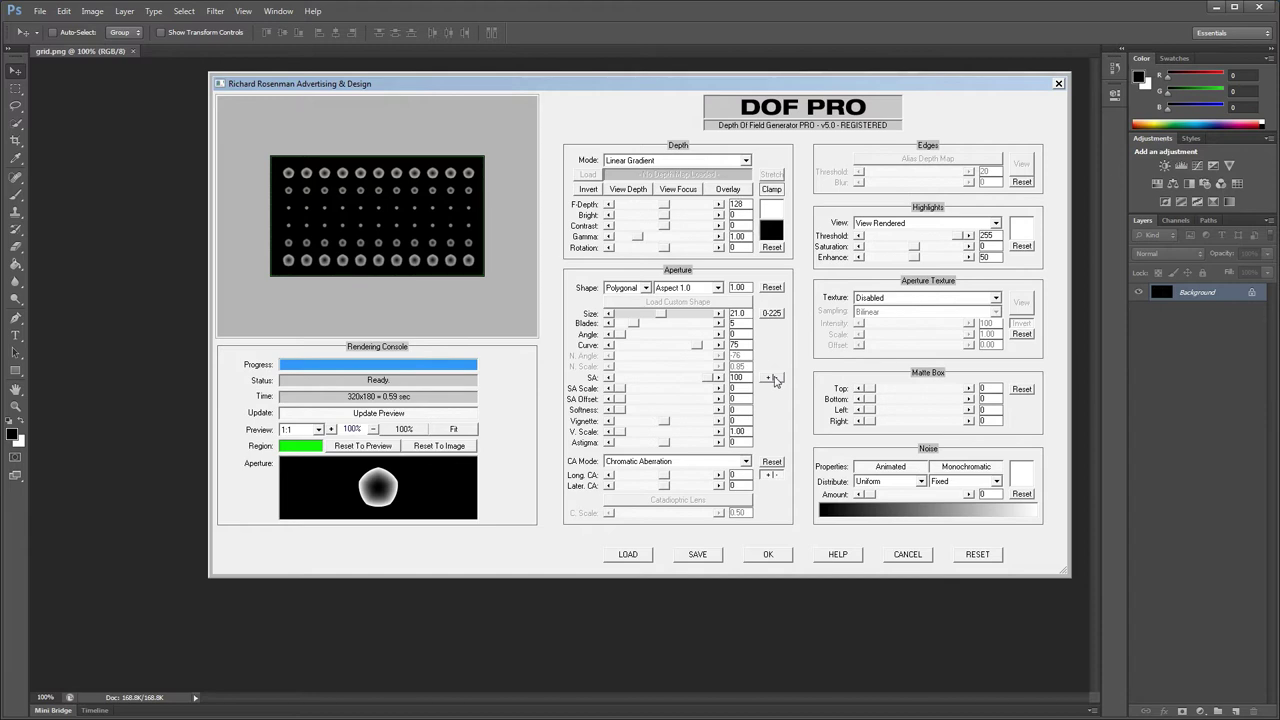
click(773, 379)
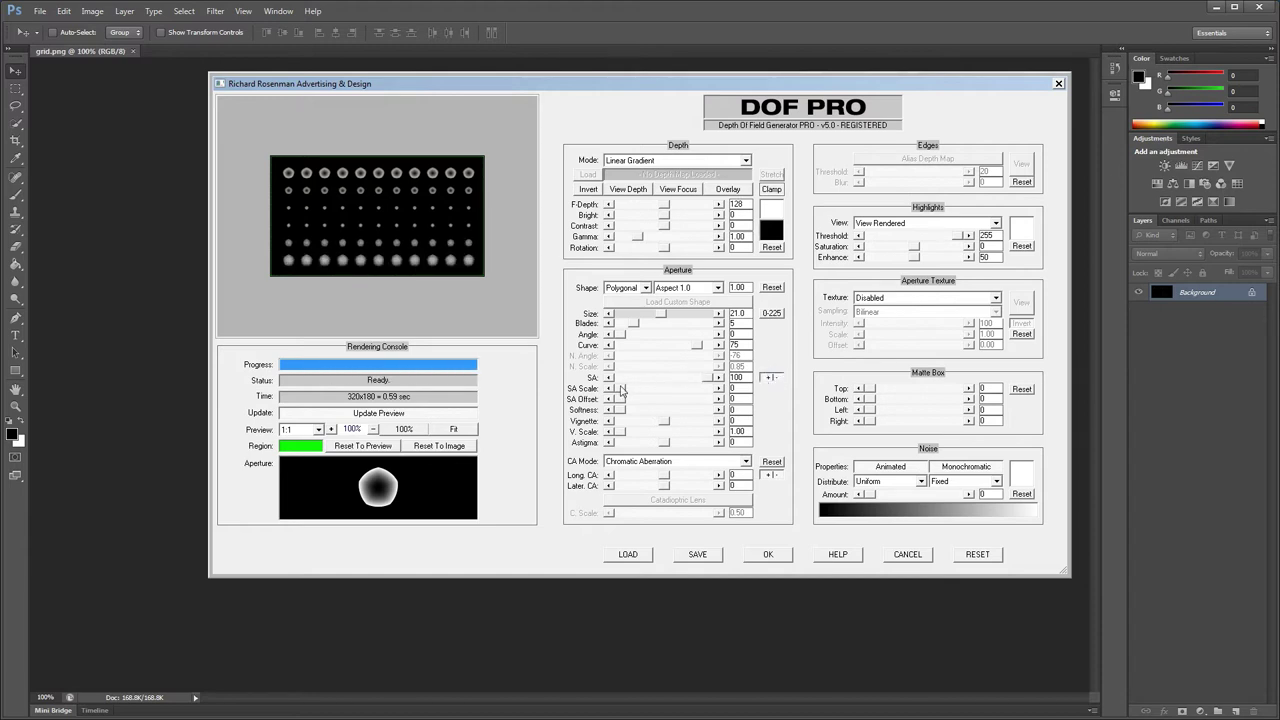
Try the spherical aberration scale at 100 and softness at 52, then reset all aperture settings
drag(620, 388, 711, 390)
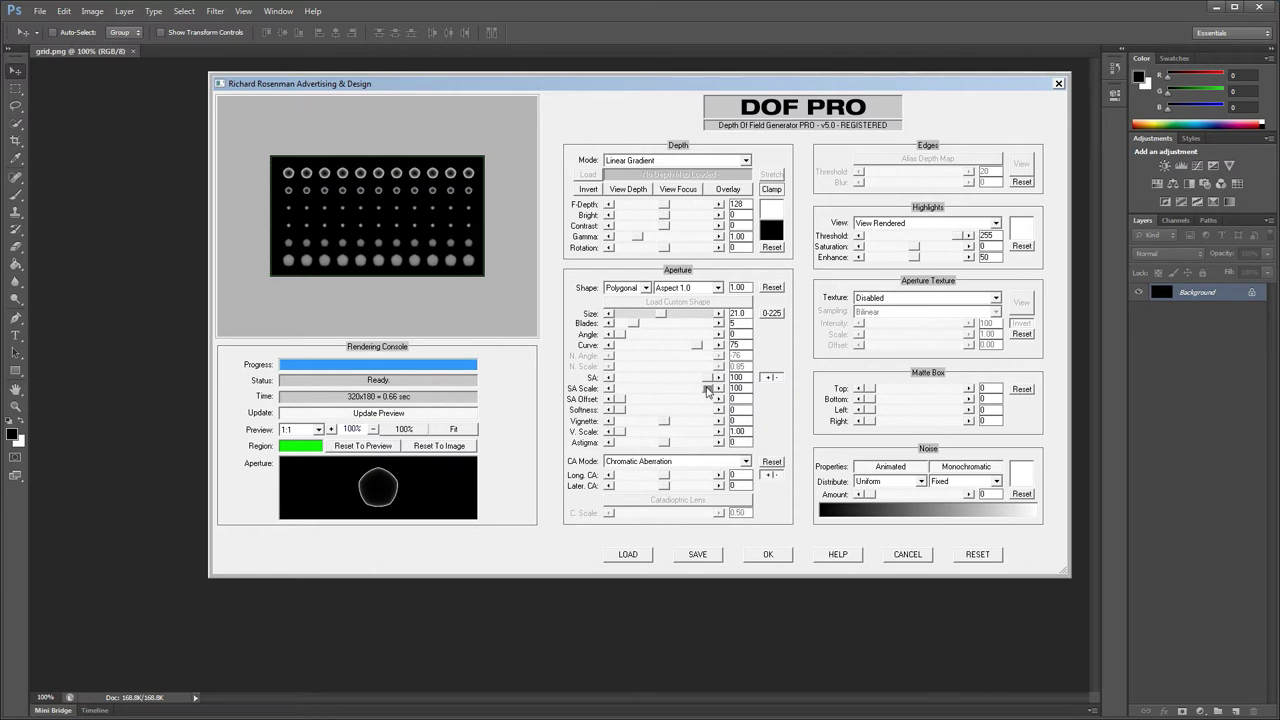
mouse_move(619, 401)
mouse_down()
mouse_move(690, 401)
mouse_move(617, 401)
mouse_up()
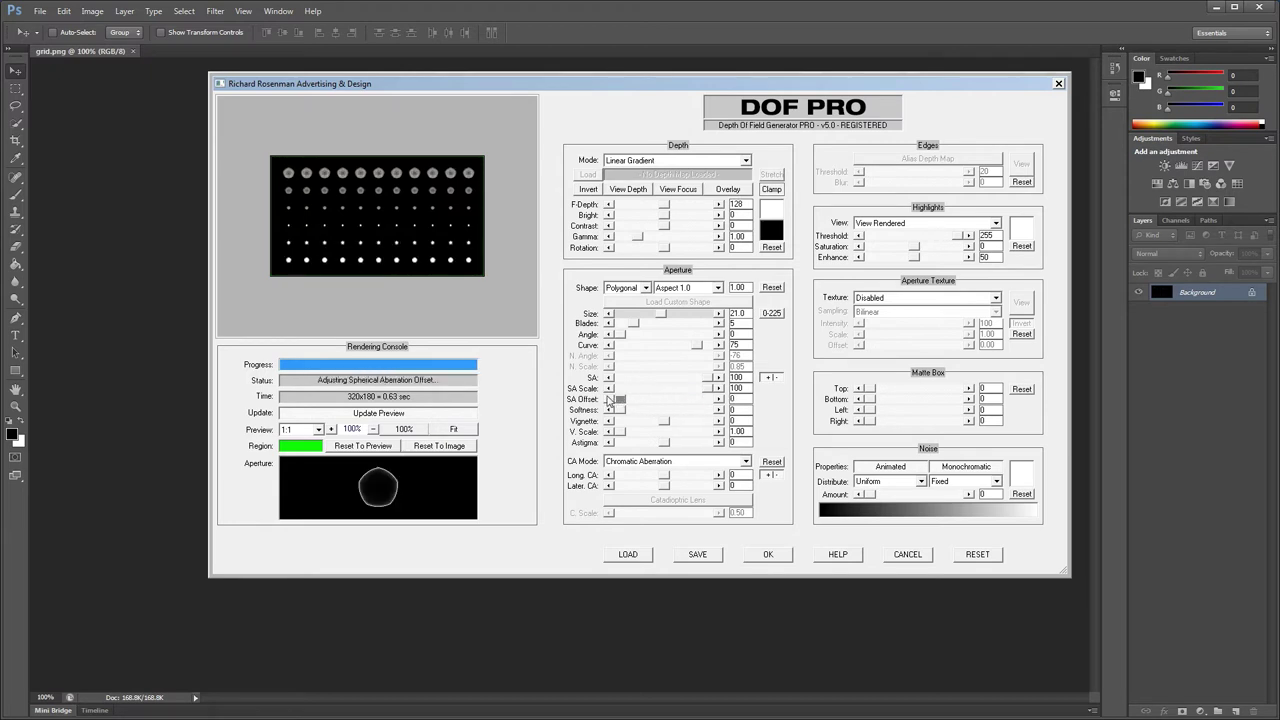
drag(709, 388, 665, 408)
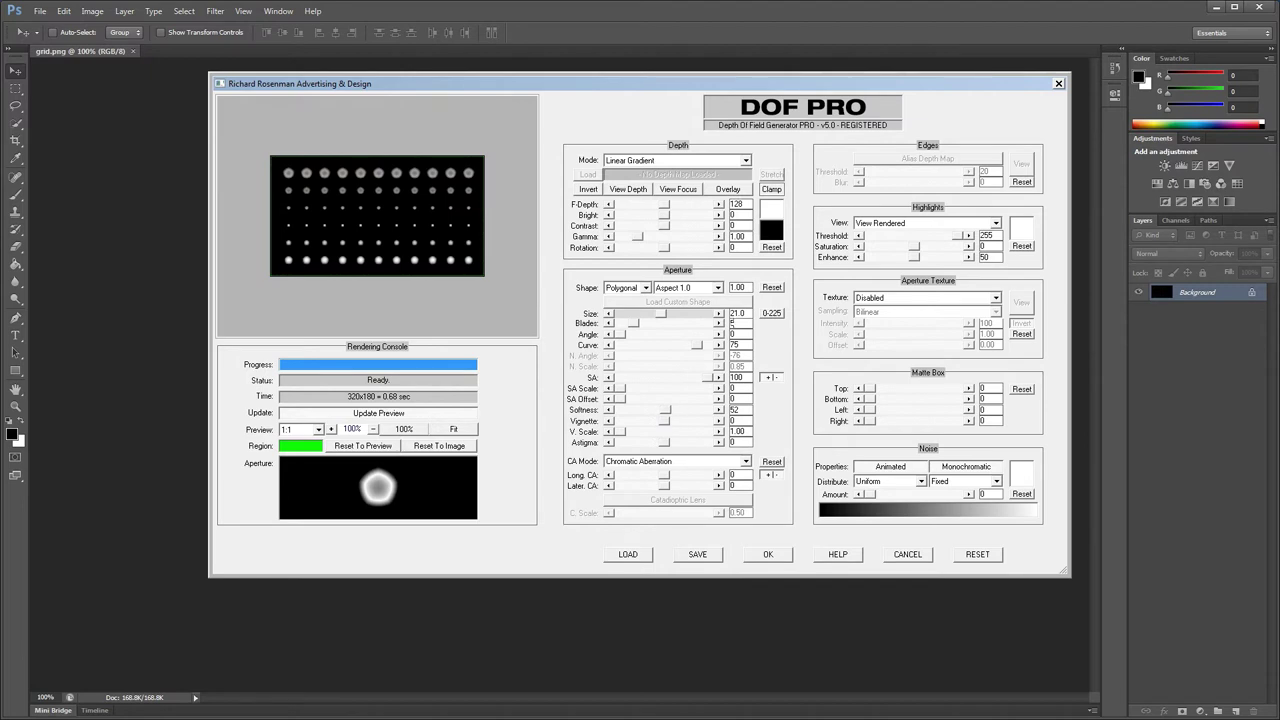
click(771, 289)
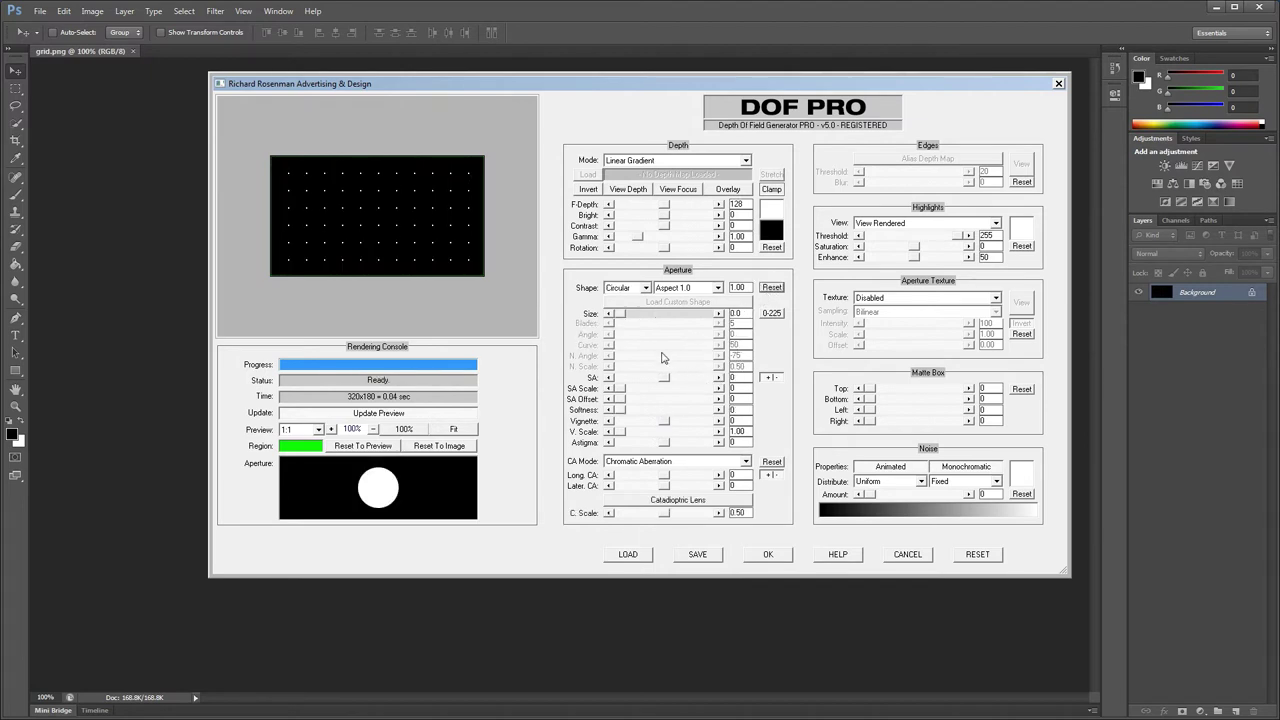
Try a vignette of 74 with a vignette scale of 2.74 at aperture size 20.3, then reset all aperture settings
drag(620, 314, 657, 316)
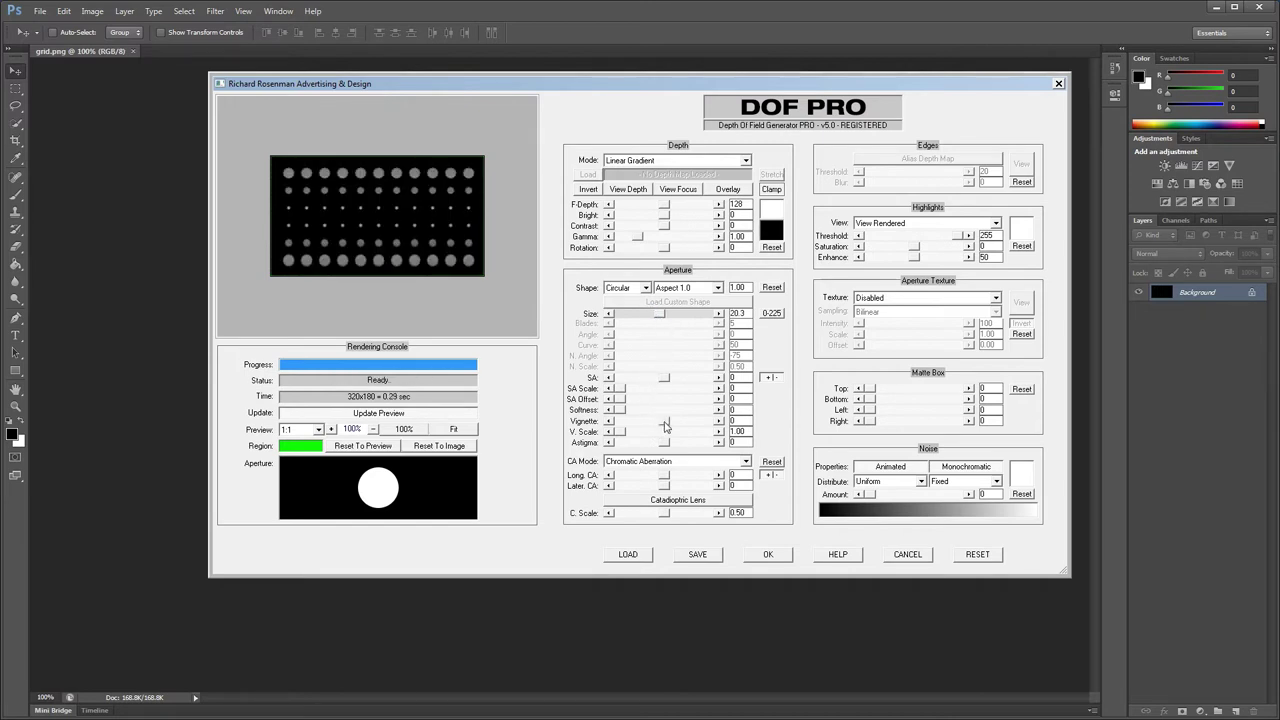
drag(665, 426, 690, 426)
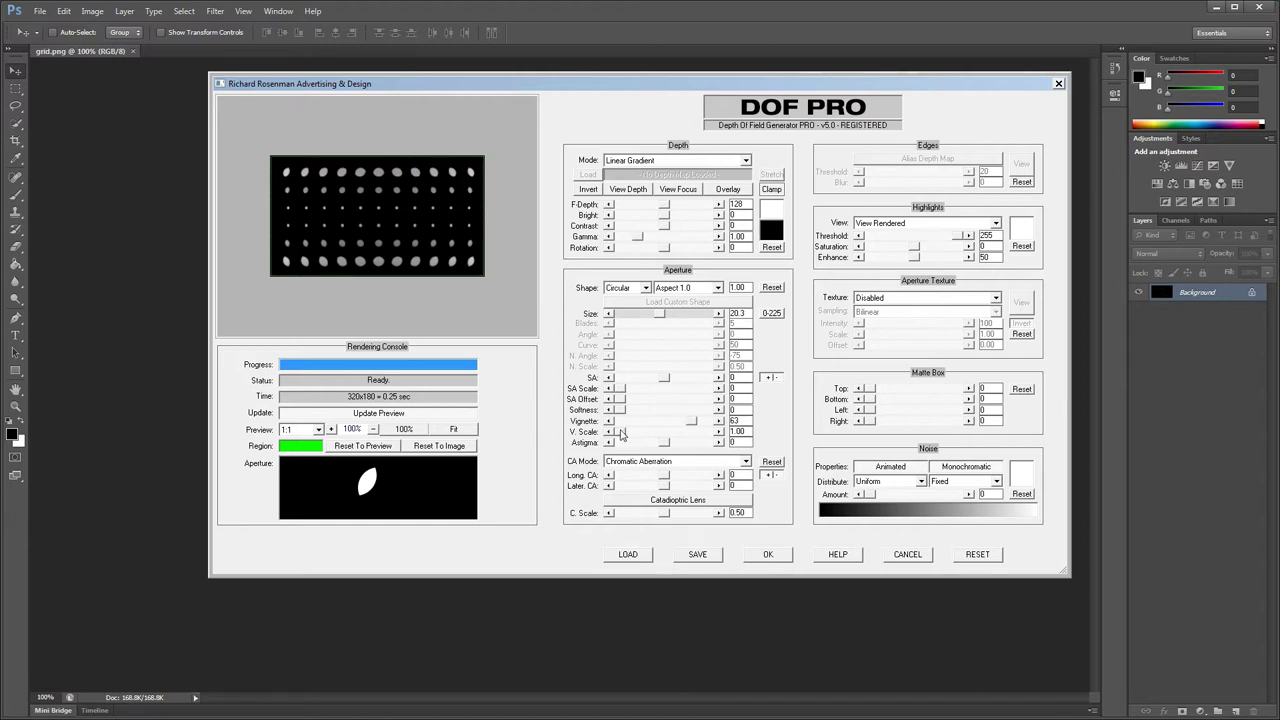
drag(620, 432, 696, 424)
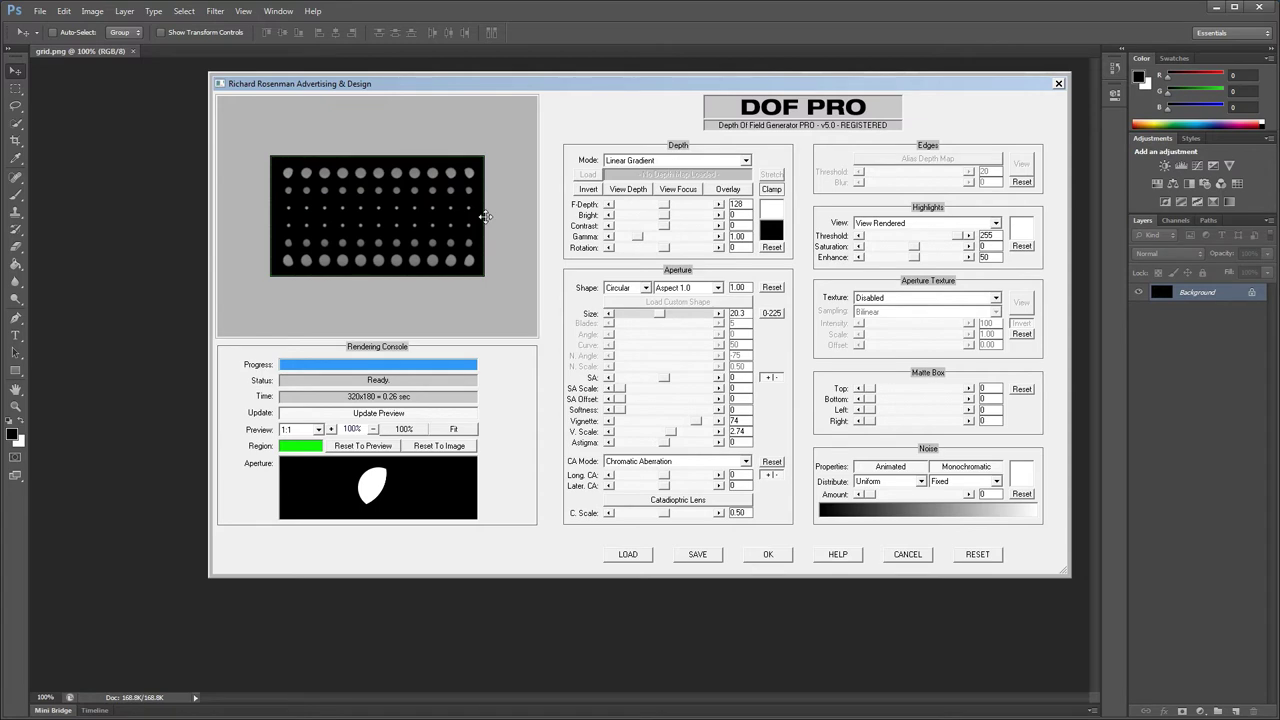
click(771, 287)
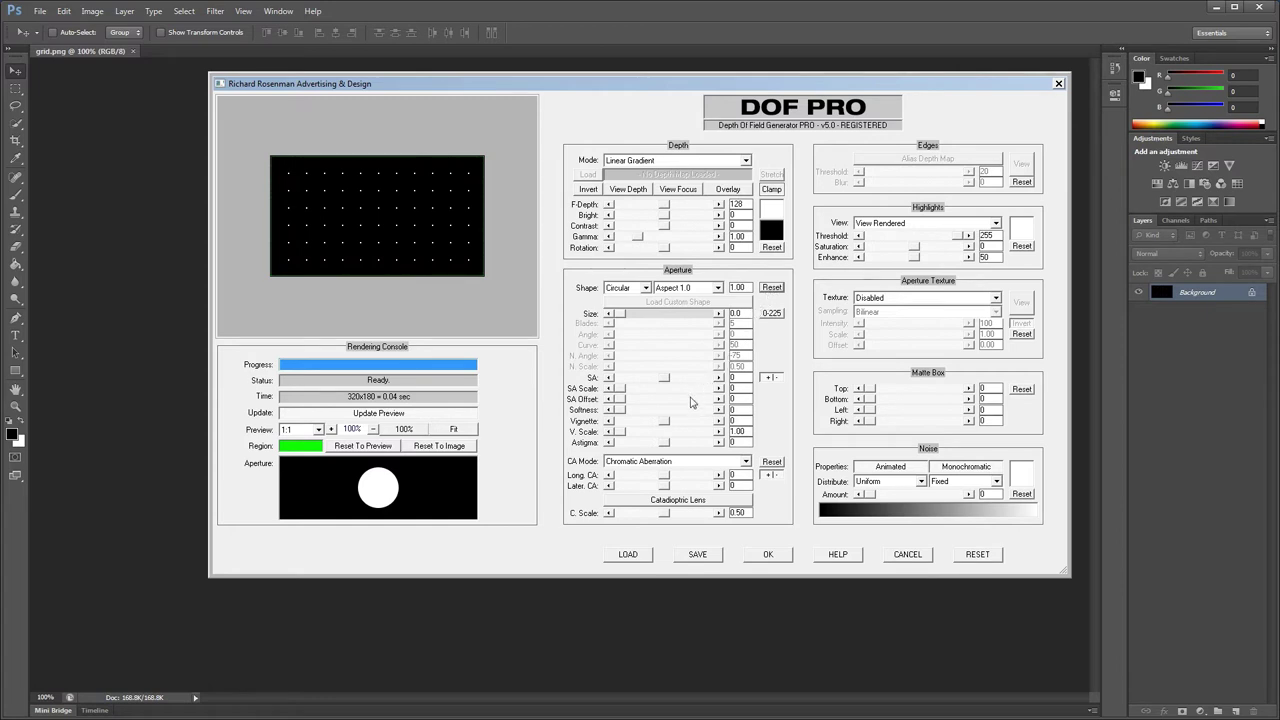
Set the aperture size to 21.6 and try astigmatism at 85 and 100 before setting it back to 0
drag(620, 316, 662, 320)
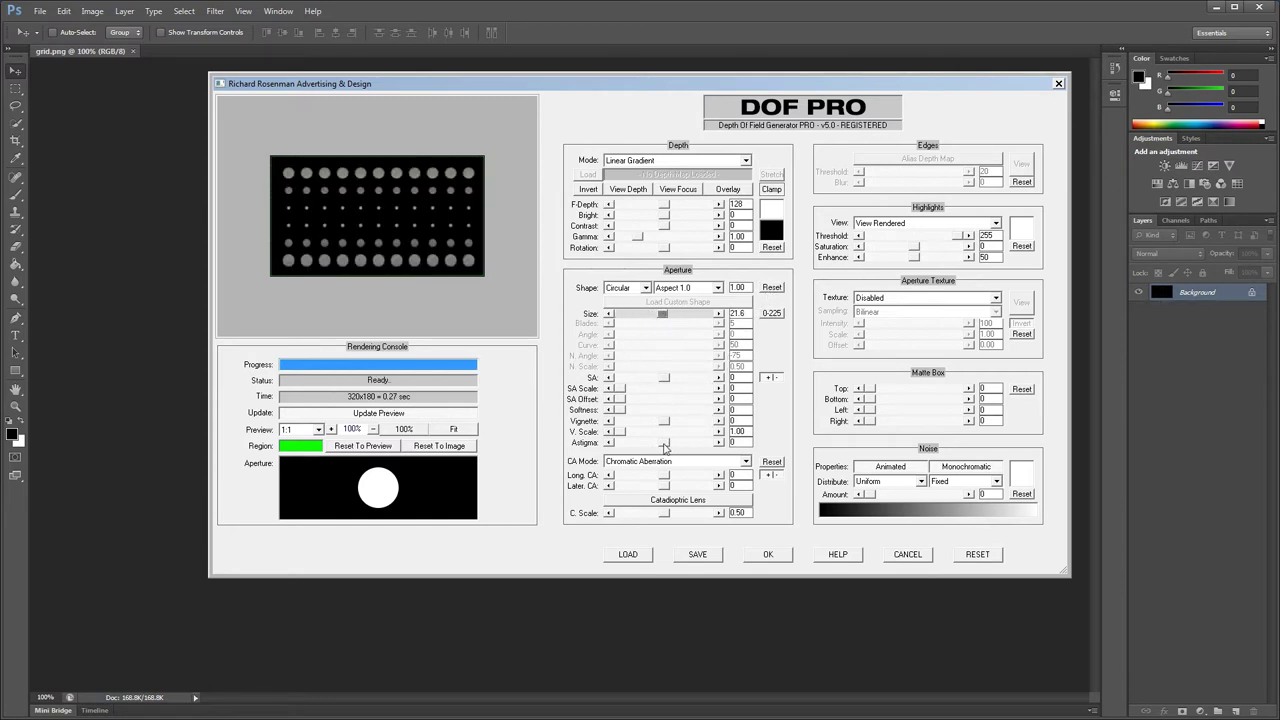
drag(665, 445, 701, 447)
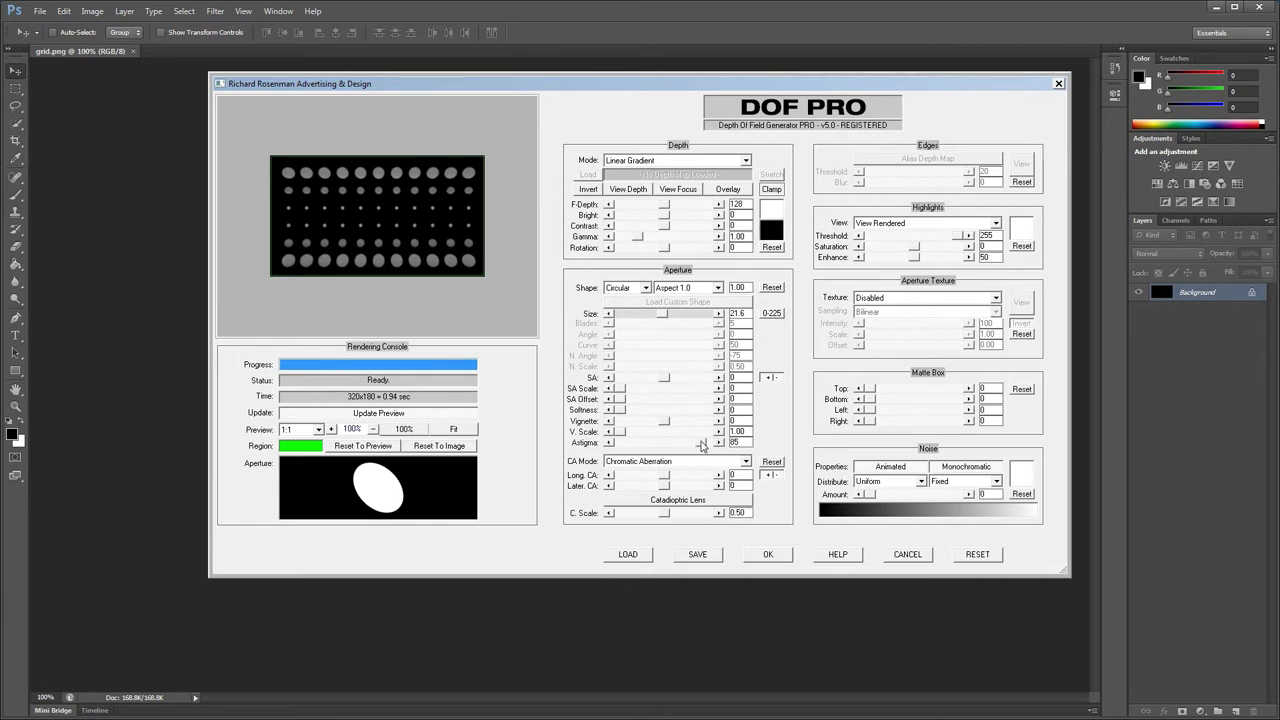
mouse_move(701, 447)
mouse_down()
mouse_move(618, 443)
mouse_move(720, 442)
mouse_up()
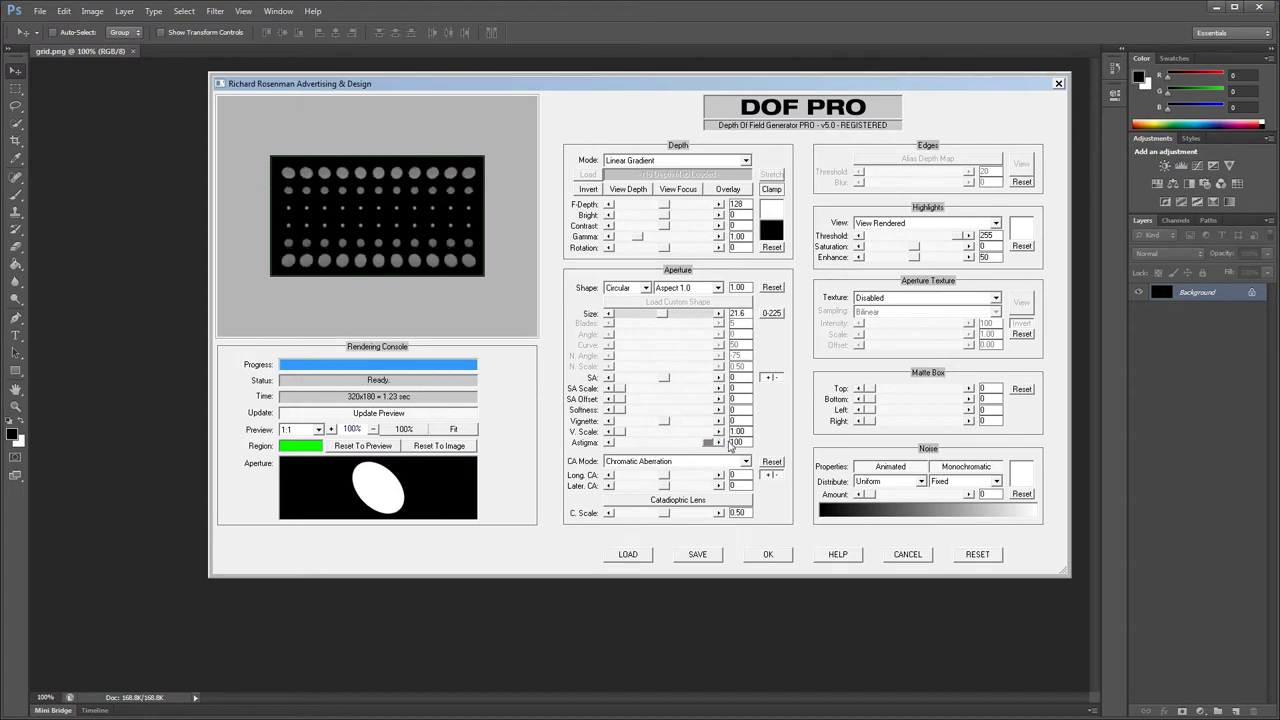
click(733, 443)
double_click(736, 442)
text(0)
click(717, 444)
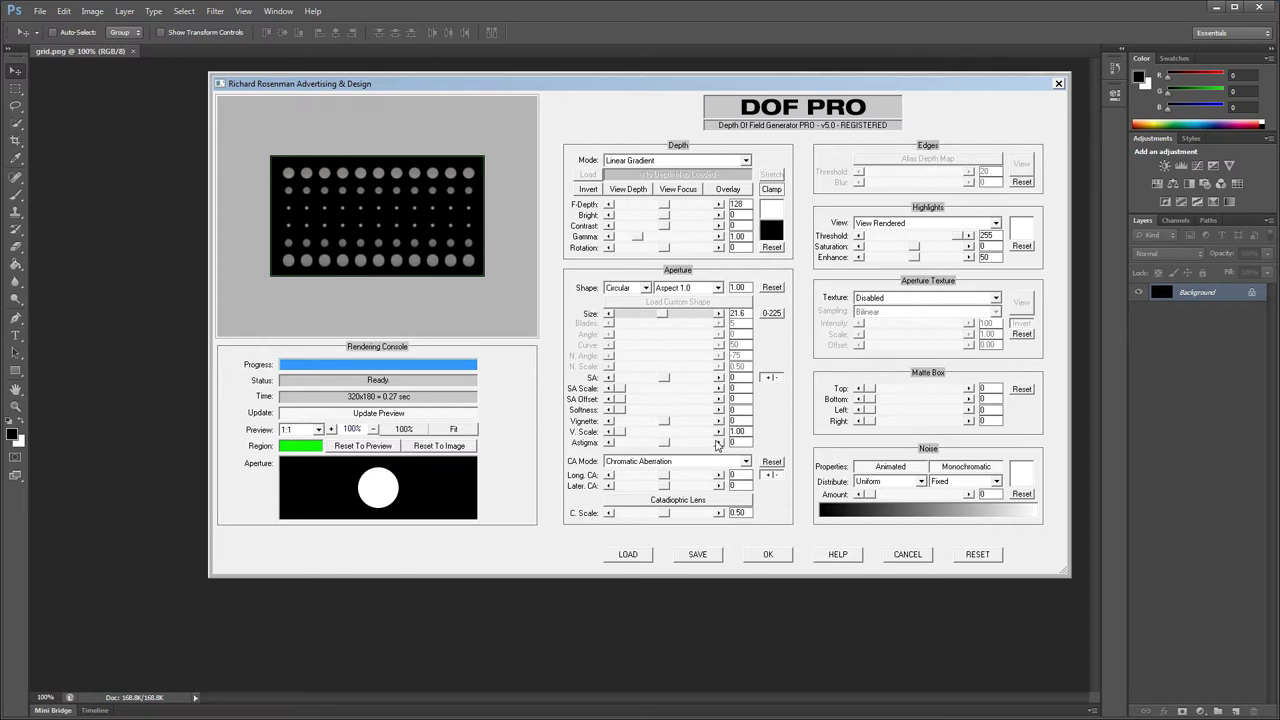
Keep the CA mode on Chromatic Aberration and try longitudinal CA at 25 and then -42
click(745, 462)
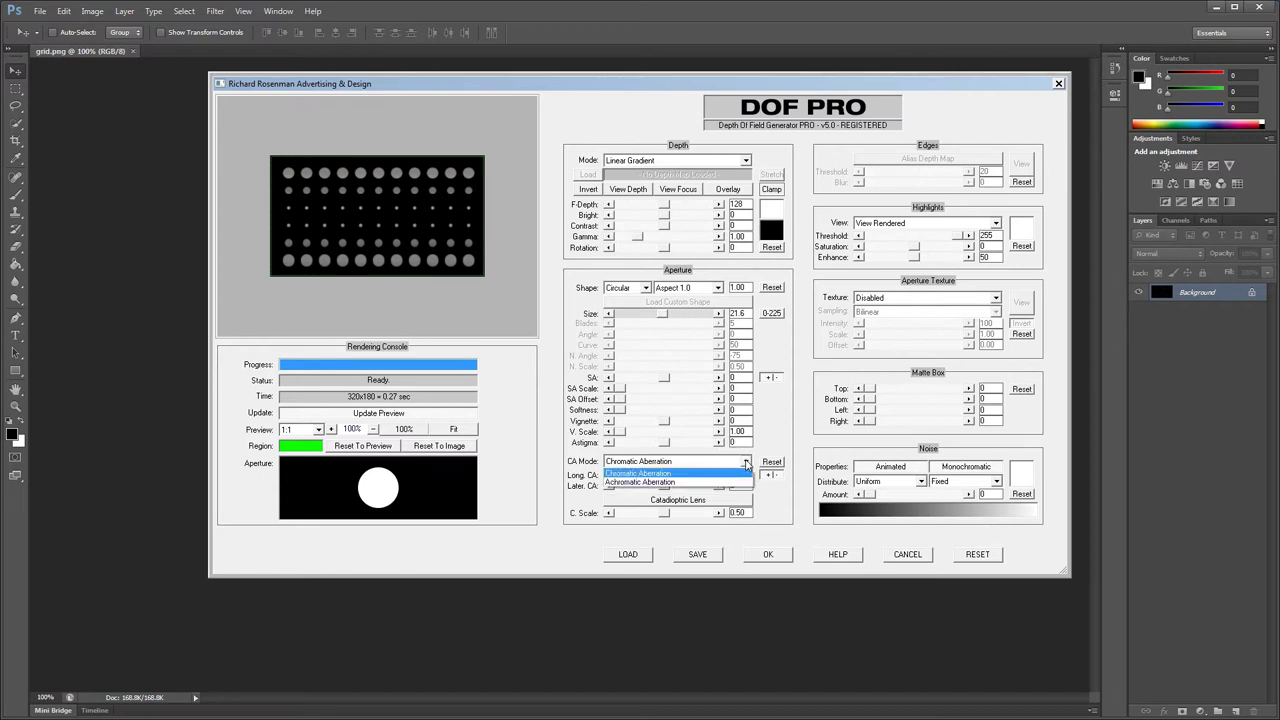
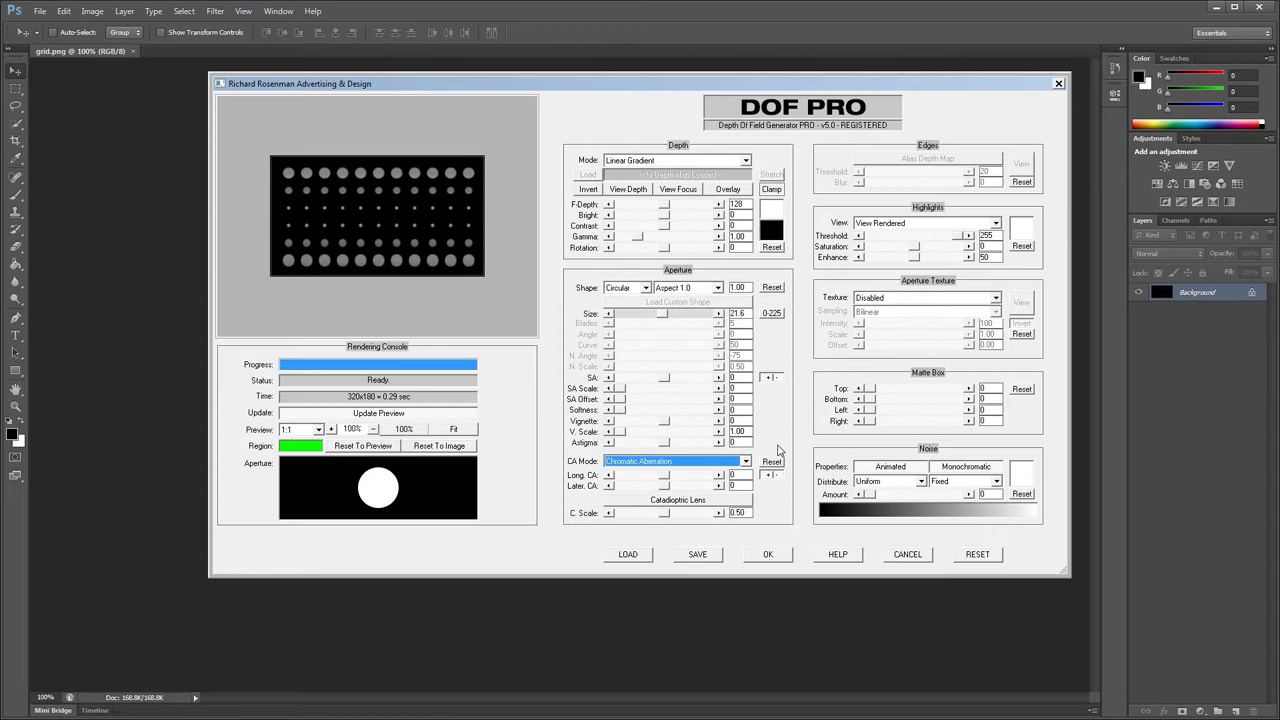
click(740, 474)
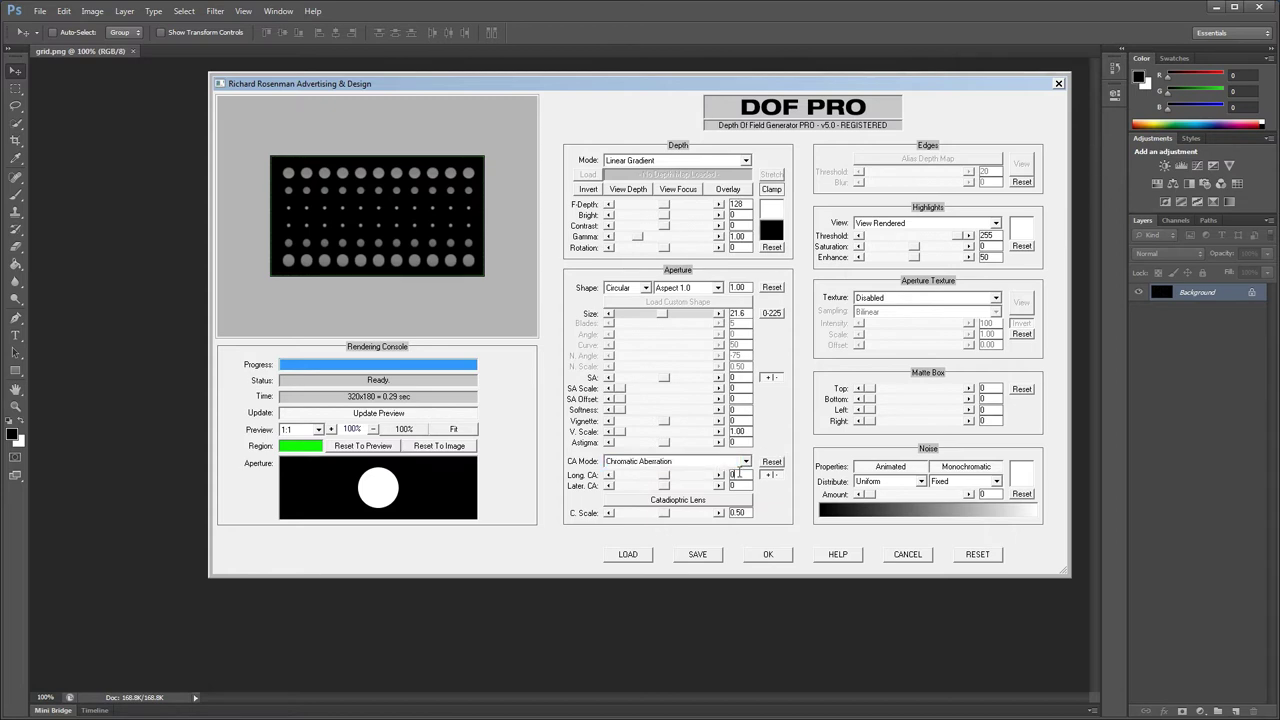
text(25)
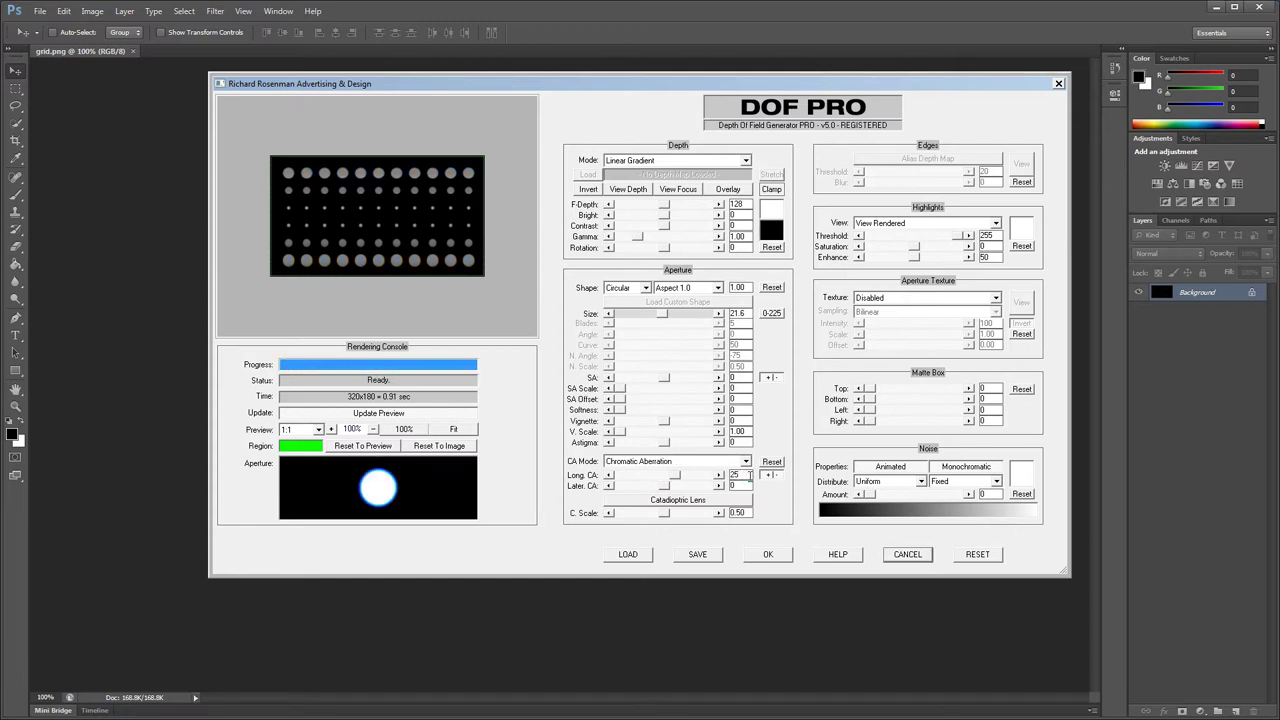
drag(674, 476, 647, 482)
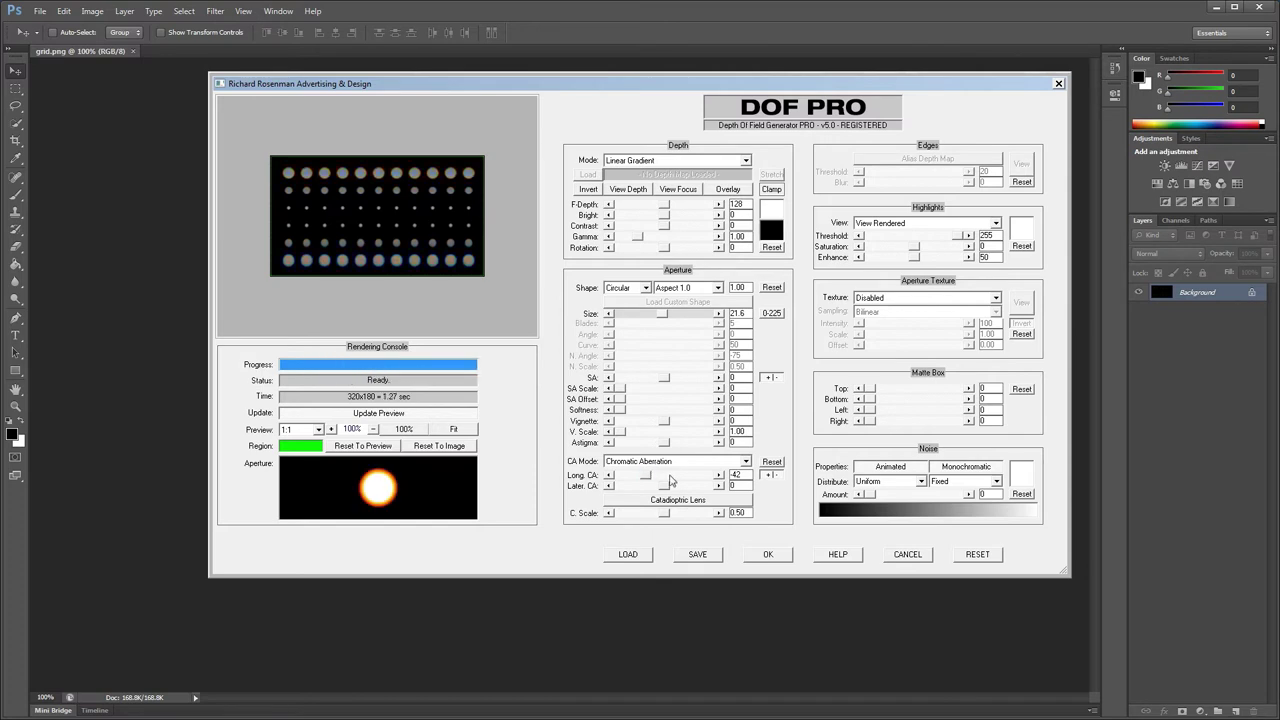
Switch the CA mode to Achromatic Aberration and try a longitudinal CA of 45 before setting it back to 0
click(745, 462)
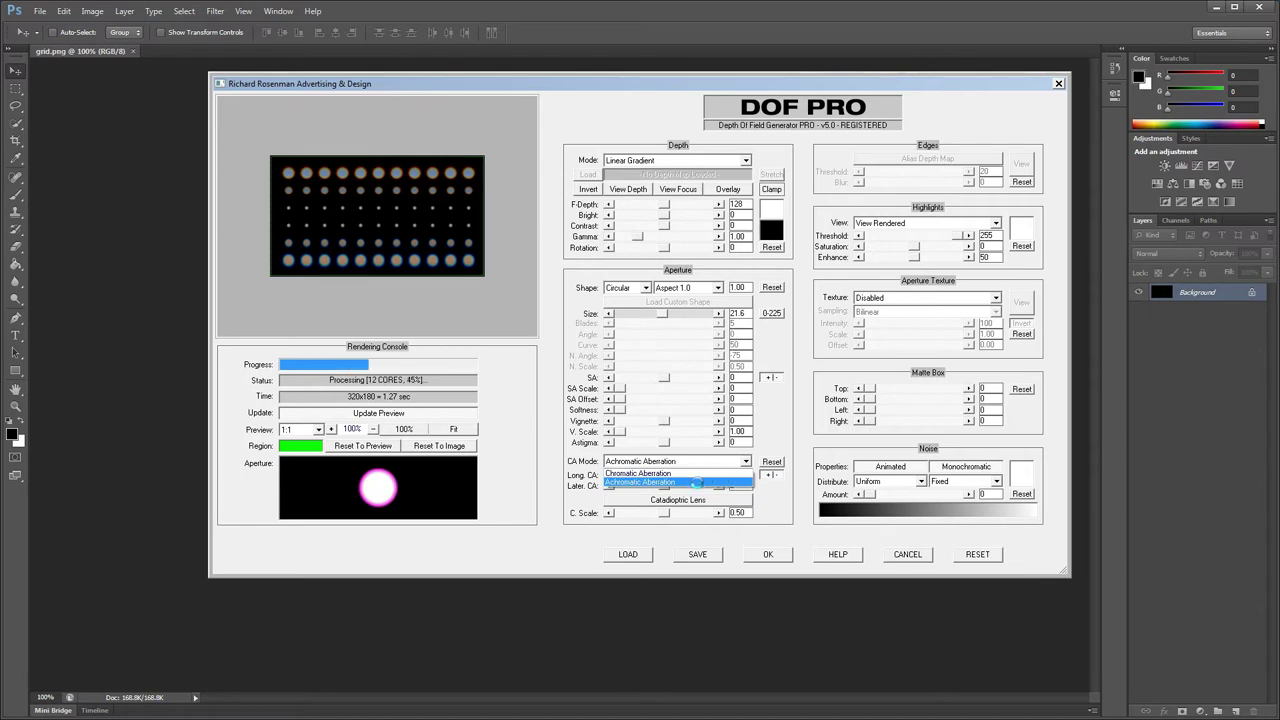
click(668, 483)
drag(650, 476, 686, 477)
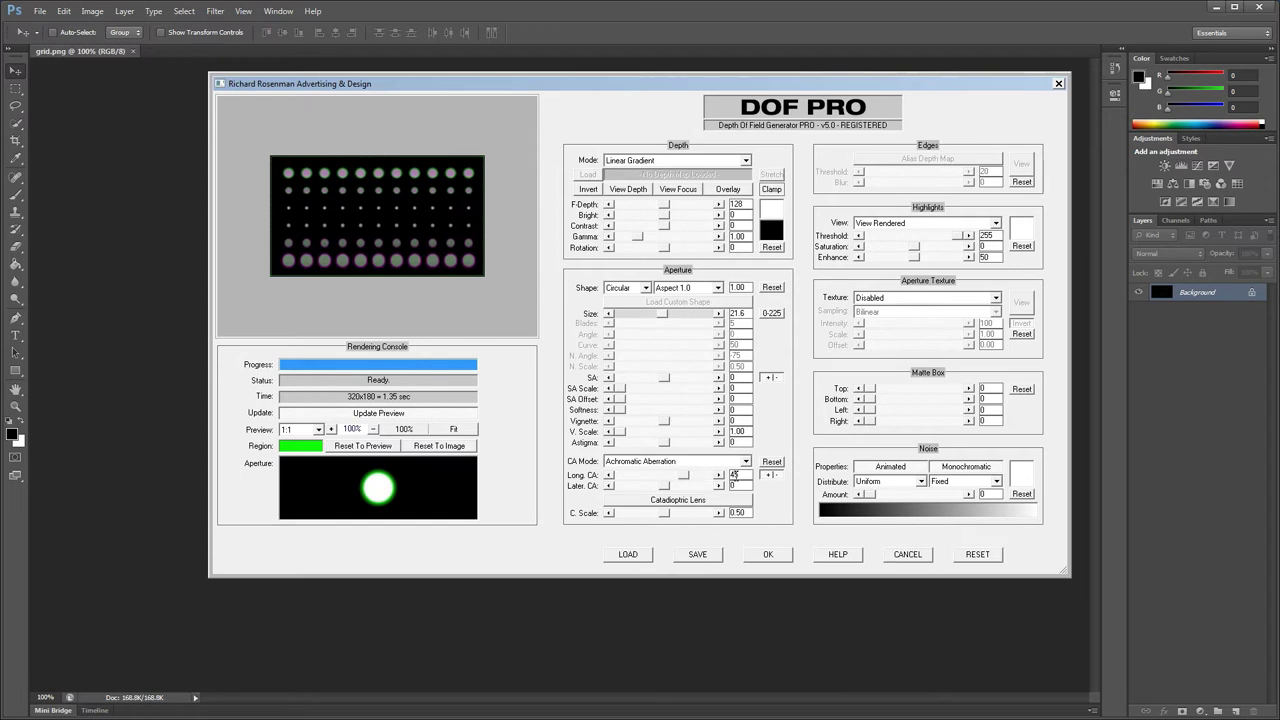
double_click(730, 475)
text(0)
Try a lateral CA of -65, then return it to 0
drag(666, 485, 640, 487)
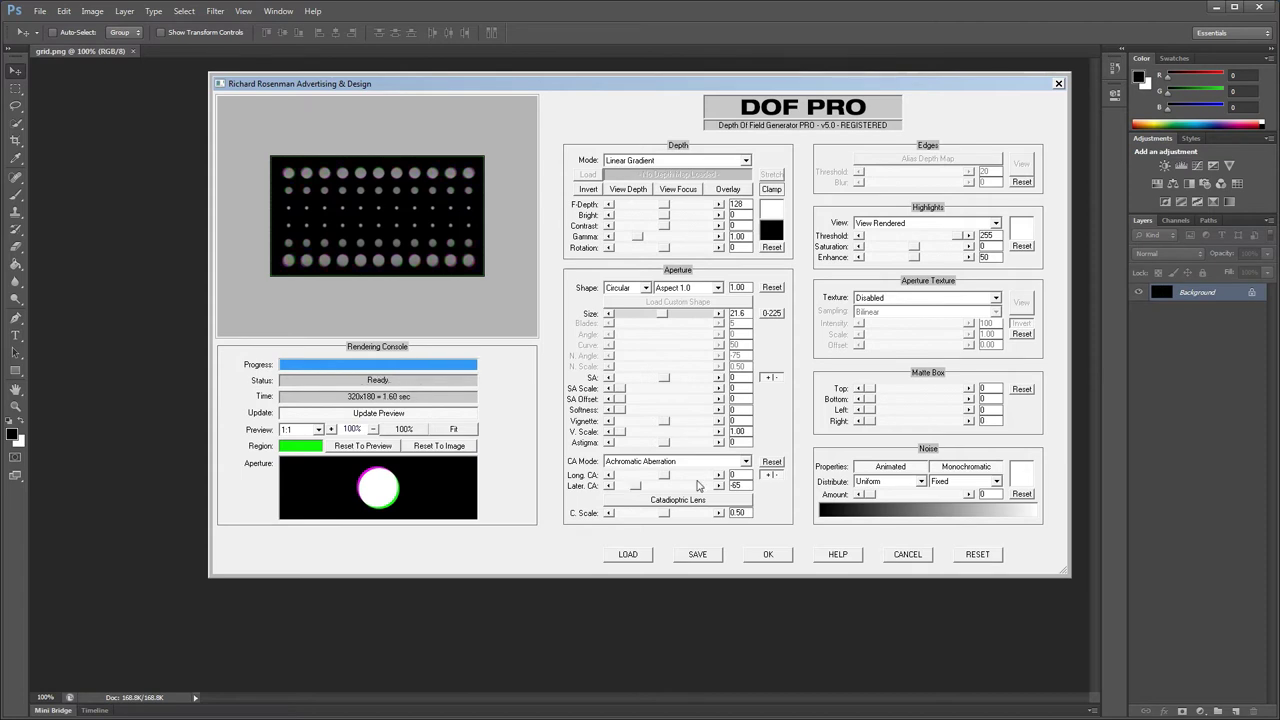
key(Tab)
text(0)
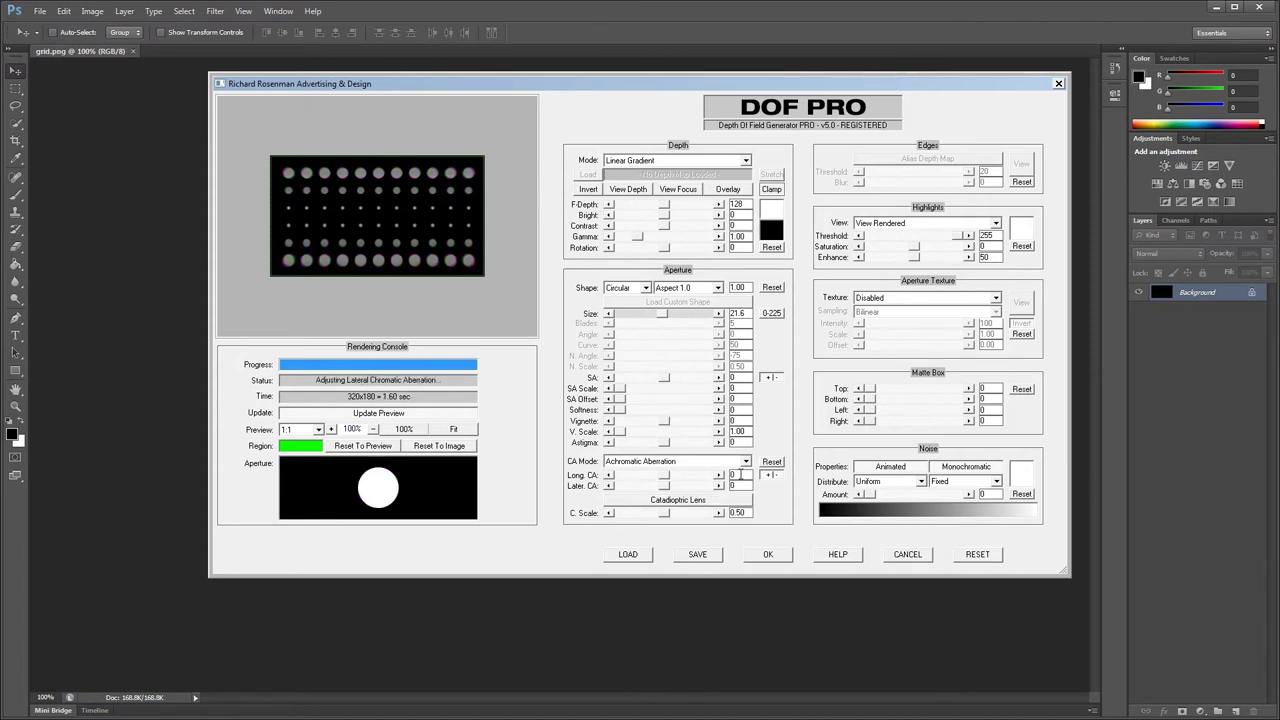
Return the CA mode to Chromatic Aberration and set the longitudinal CA to 50
click(742, 462)
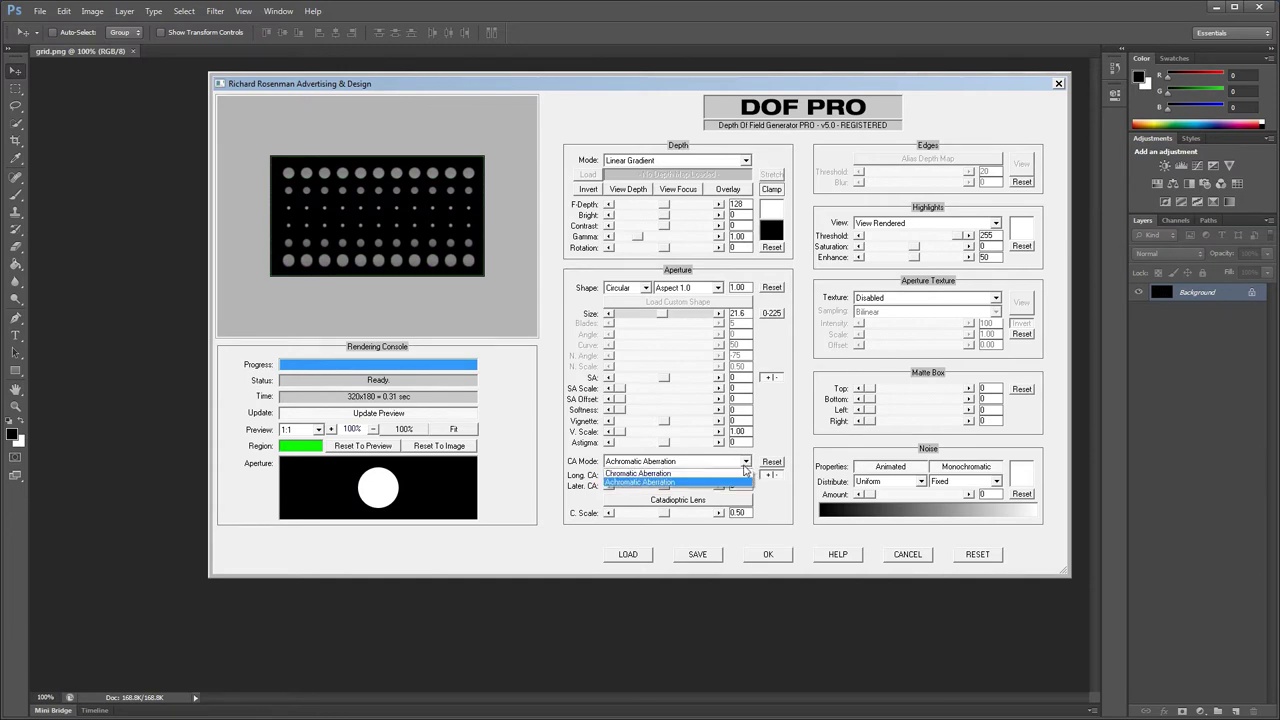
click(732, 474)
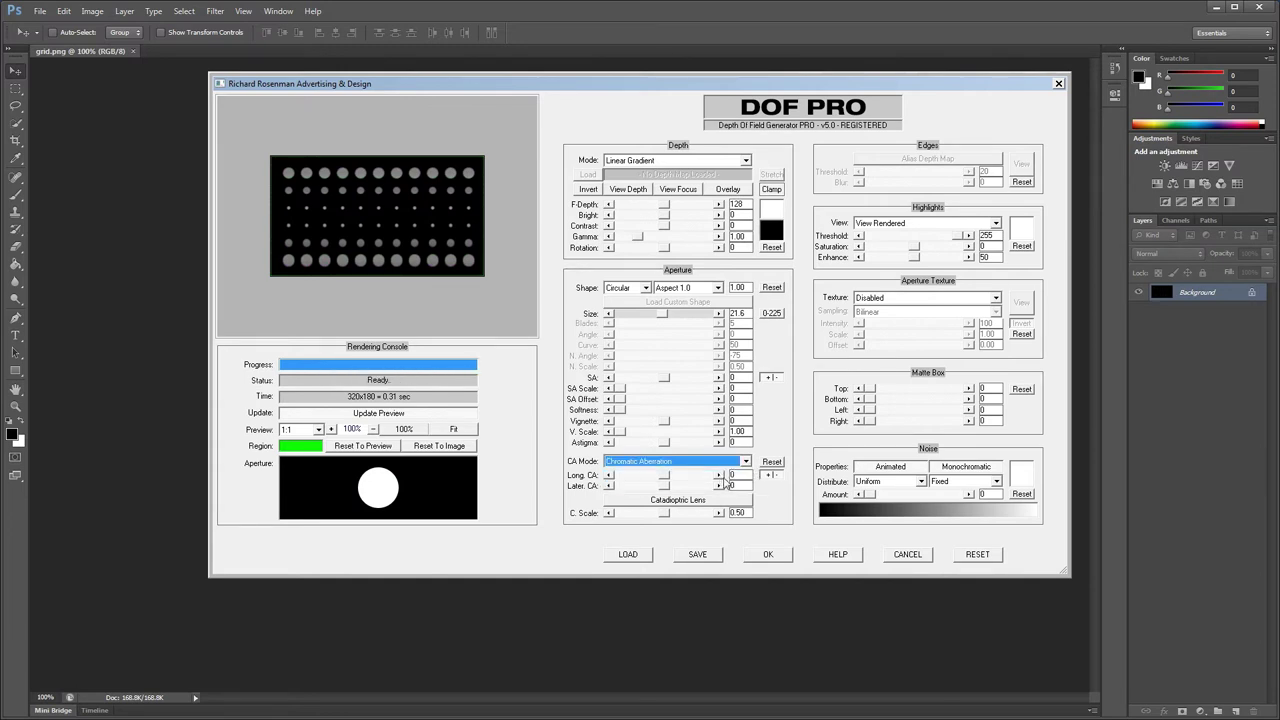
key(Tab)
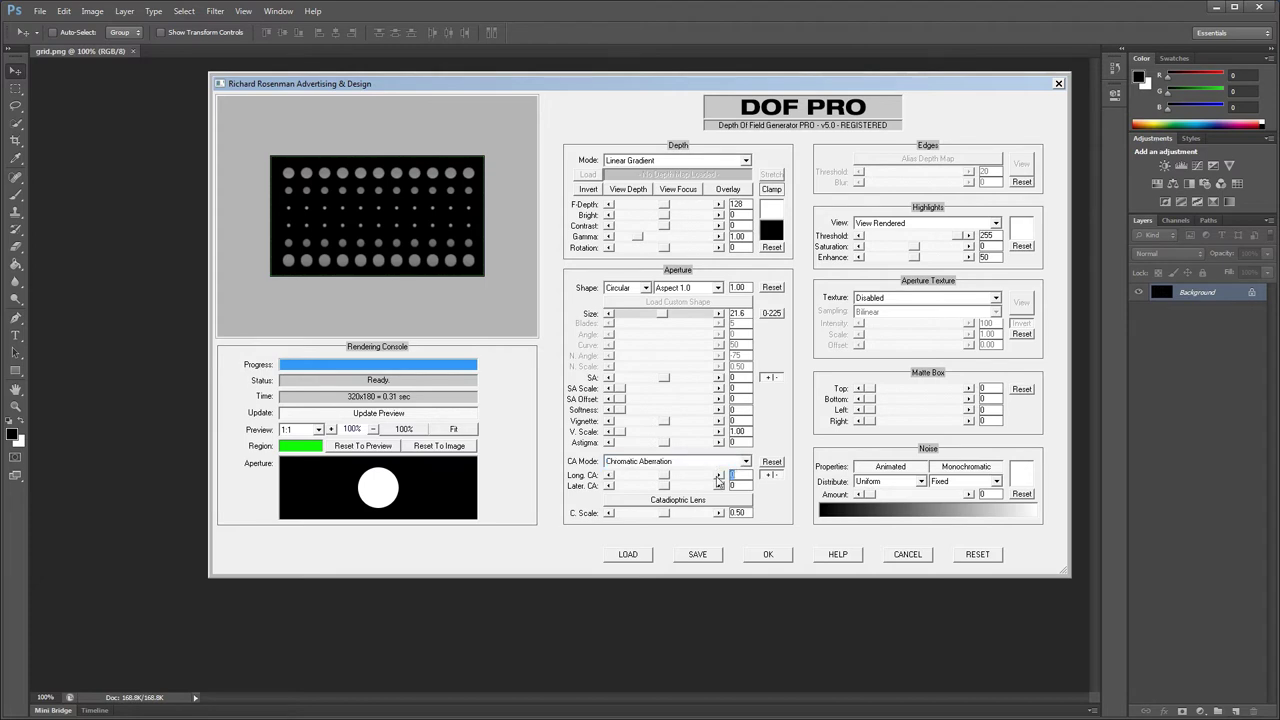
text(50)
key(Return)
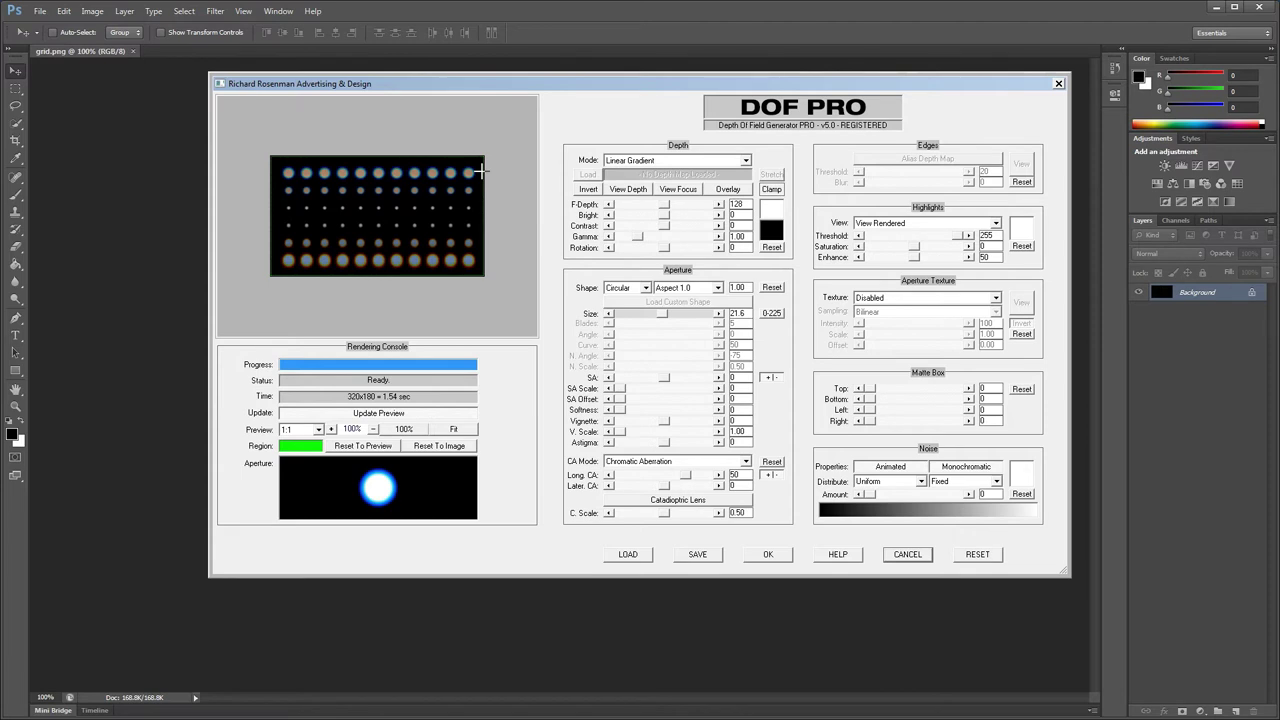
Try Achromatic Aberration with the longitudinal CA's +|- option turned off, then reset all aperture settings
click(632, 461)
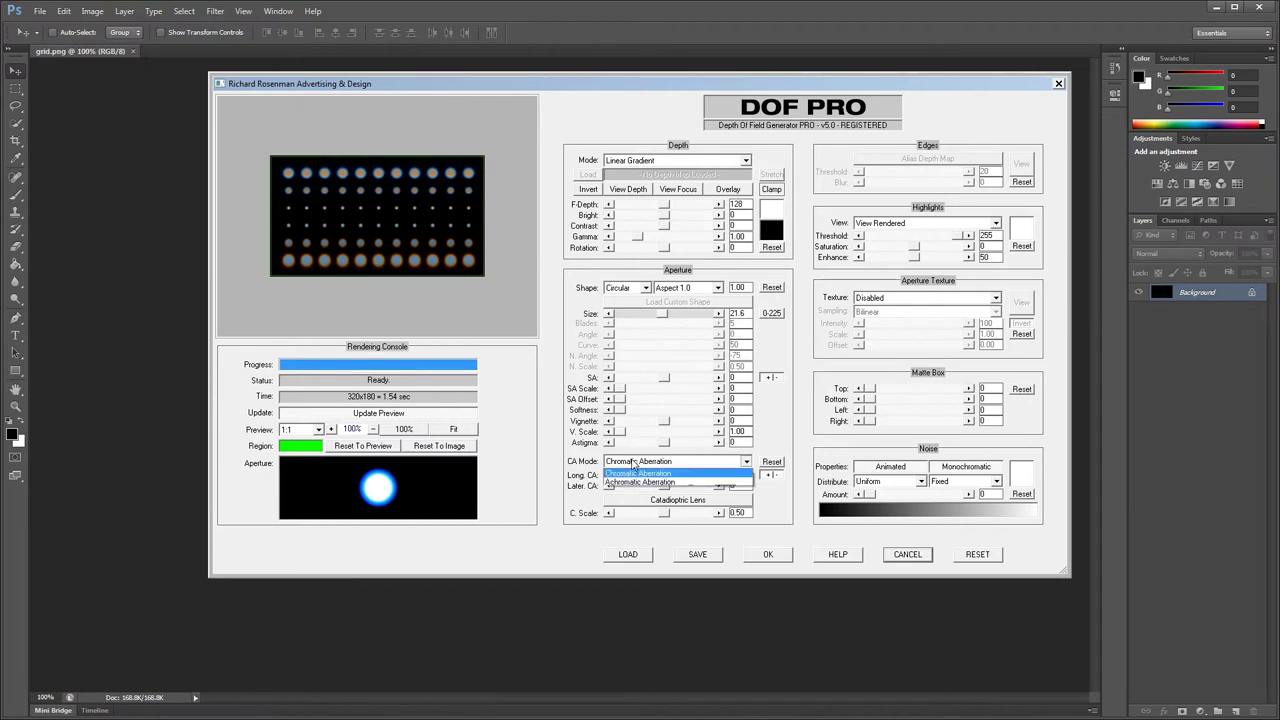
mouse_move(637, 482)
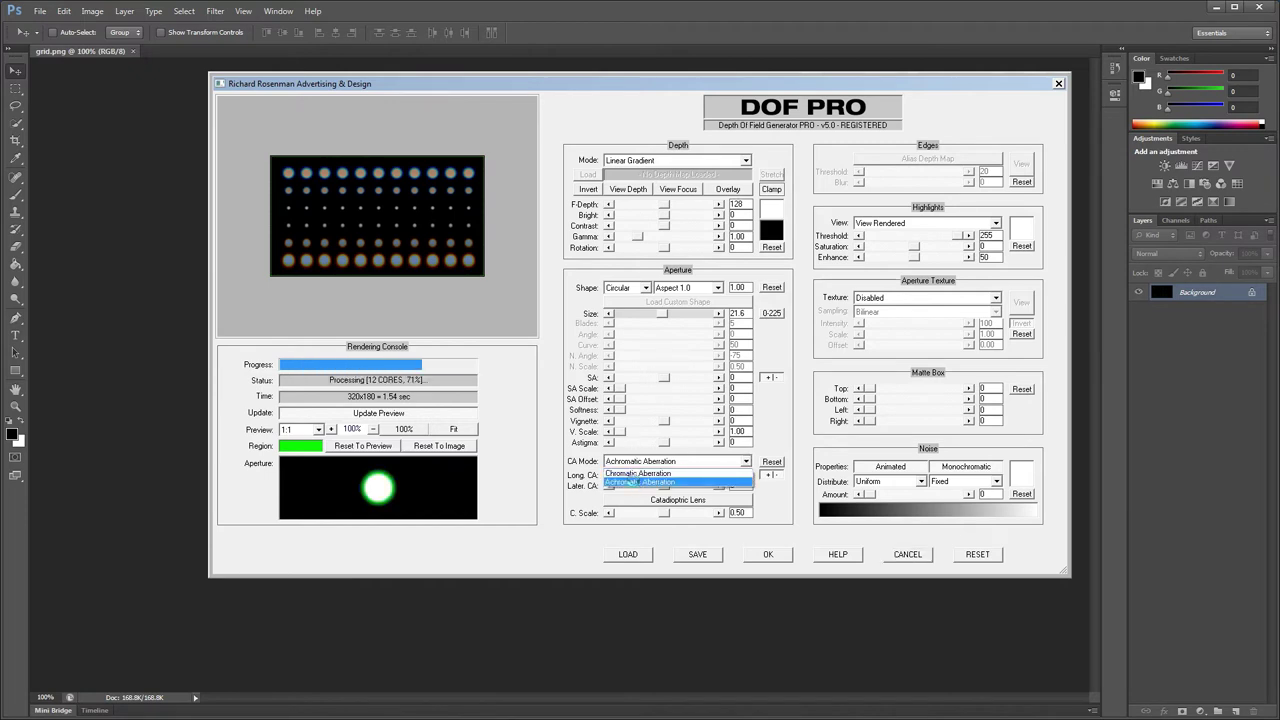
click(636, 483)
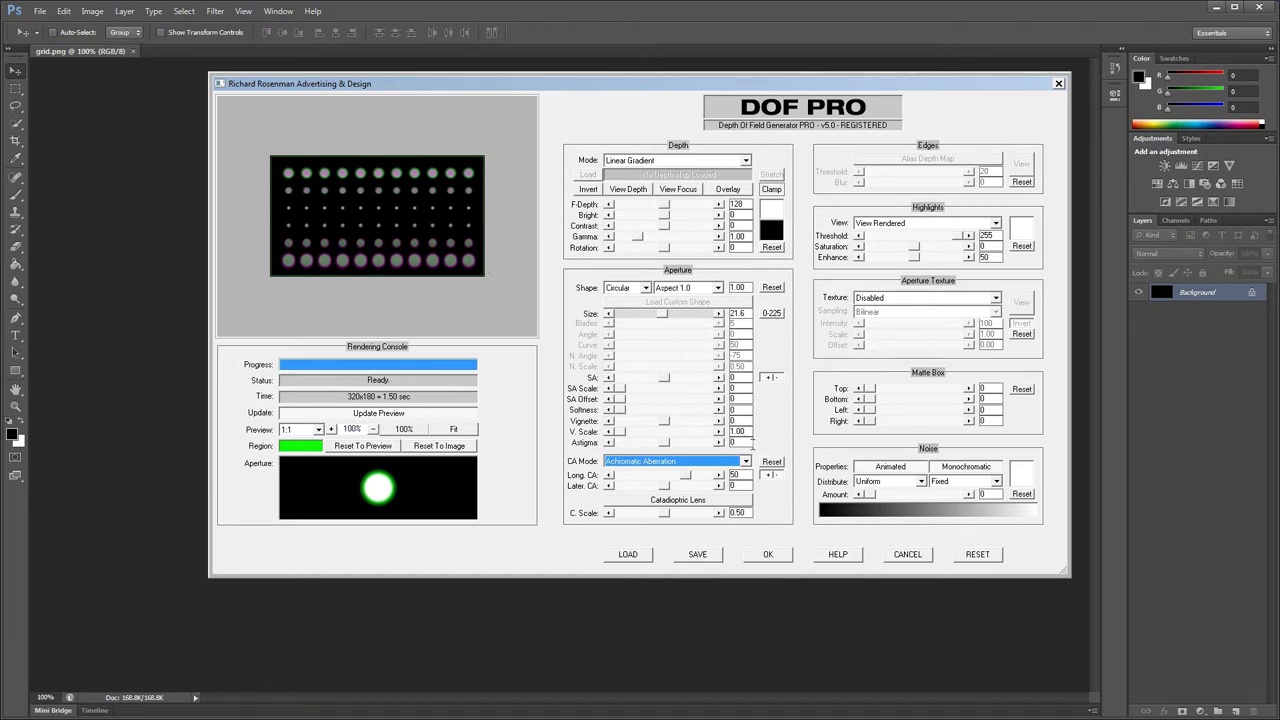
click(766, 476)
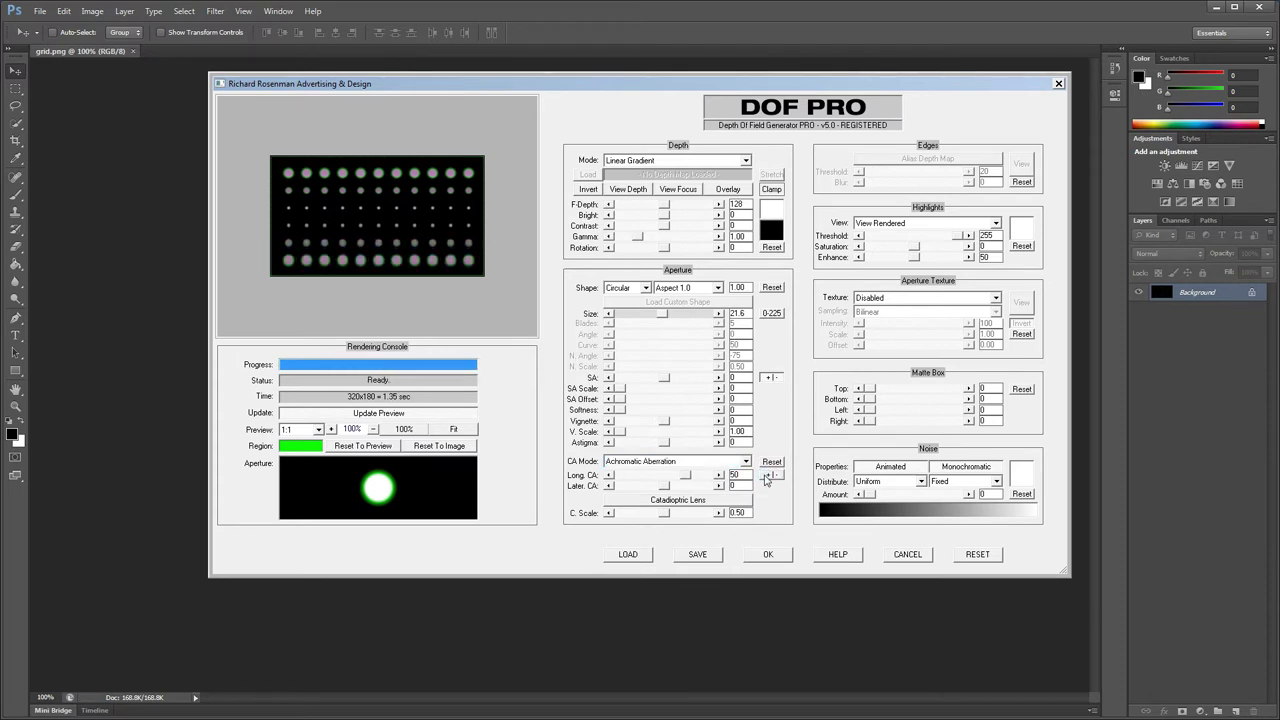
click(771, 288)
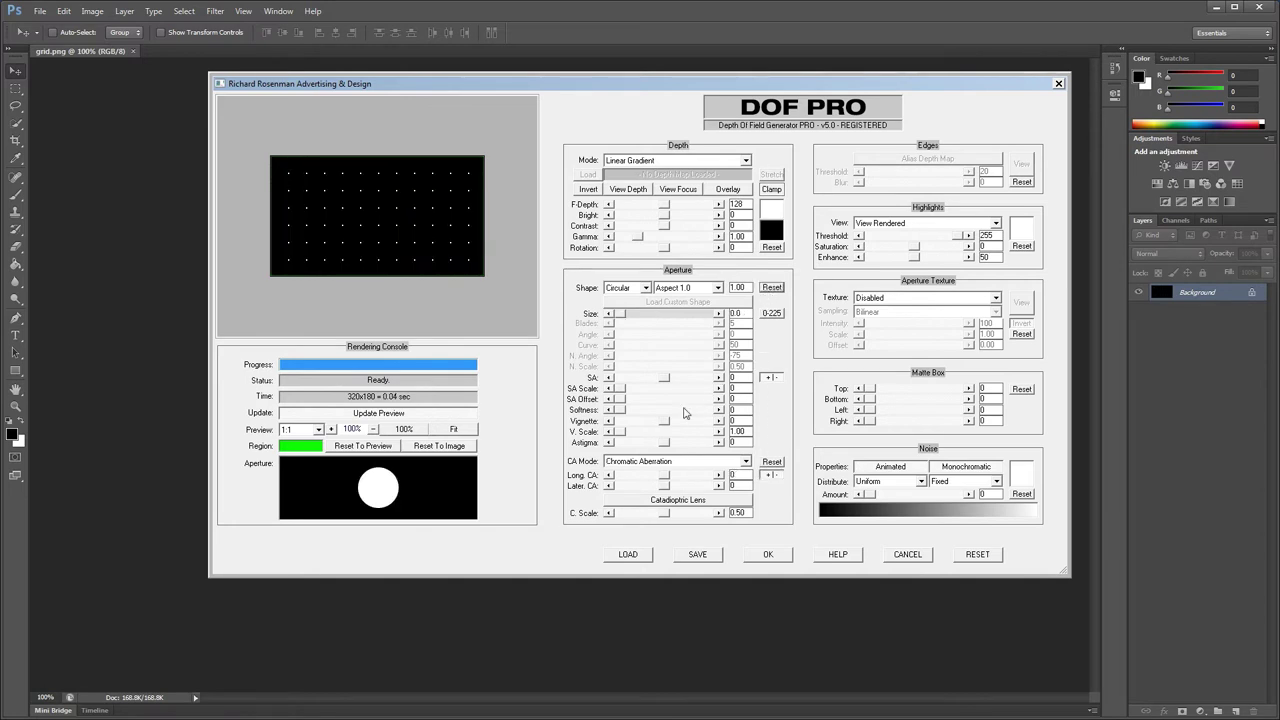
Try the Catadioptric Lens at aperture size 19.9 with a vignette of -39 and C. Scale of 0.89, then reset the aperture settings
drag(621, 315, 660, 316)
click(671, 500)
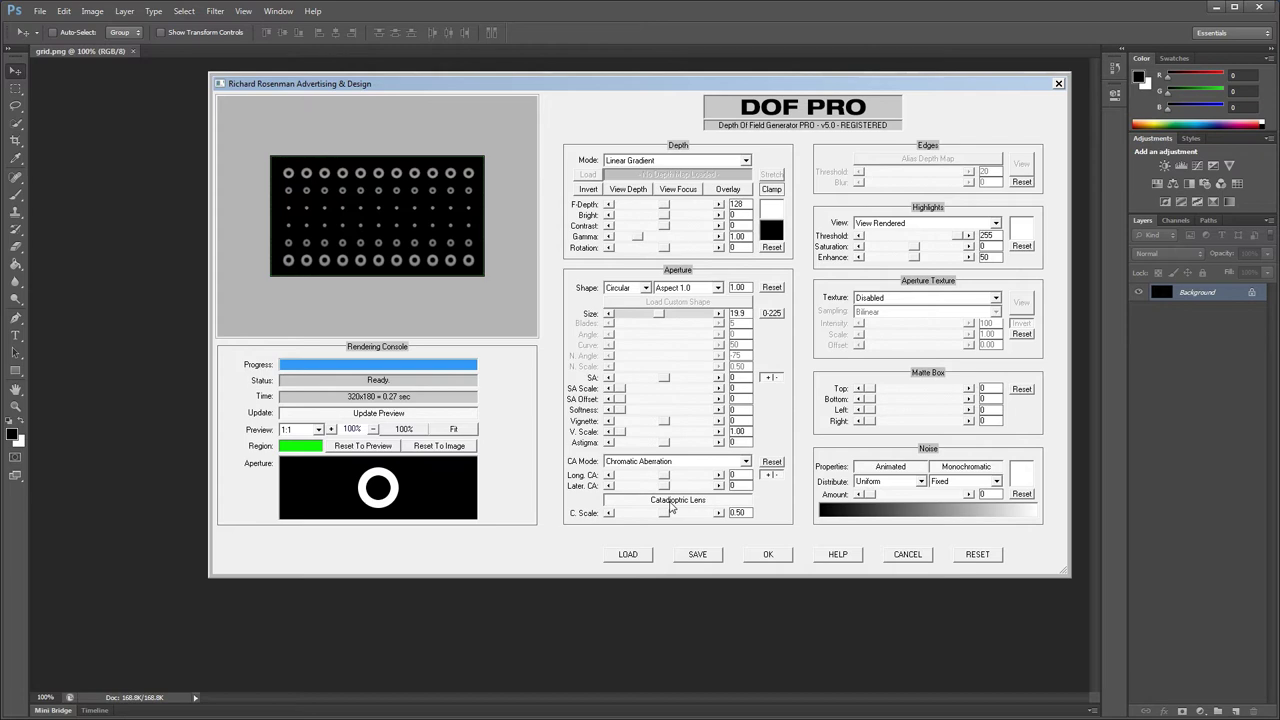
mouse_move(664, 421)
mouse_down()
mouse_move(637, 424)
mouse_move(649, 425)
mouse_up()
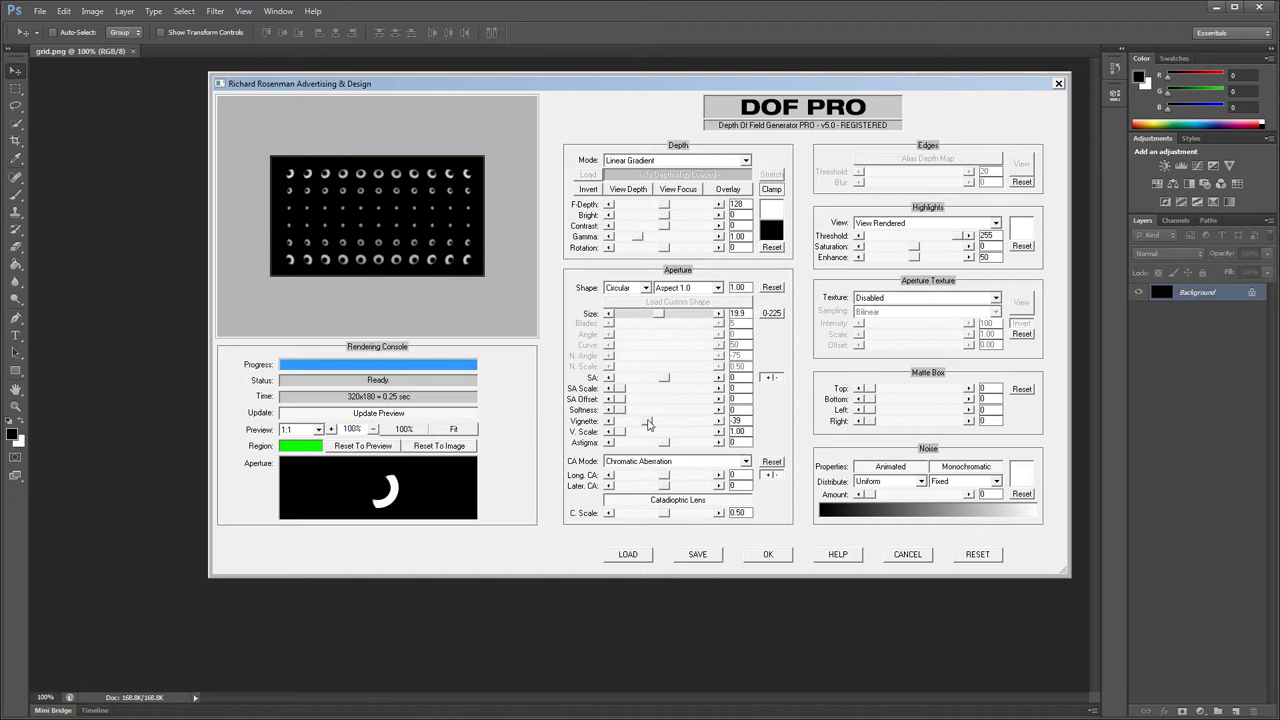
drag(664, 513, 698, 516)
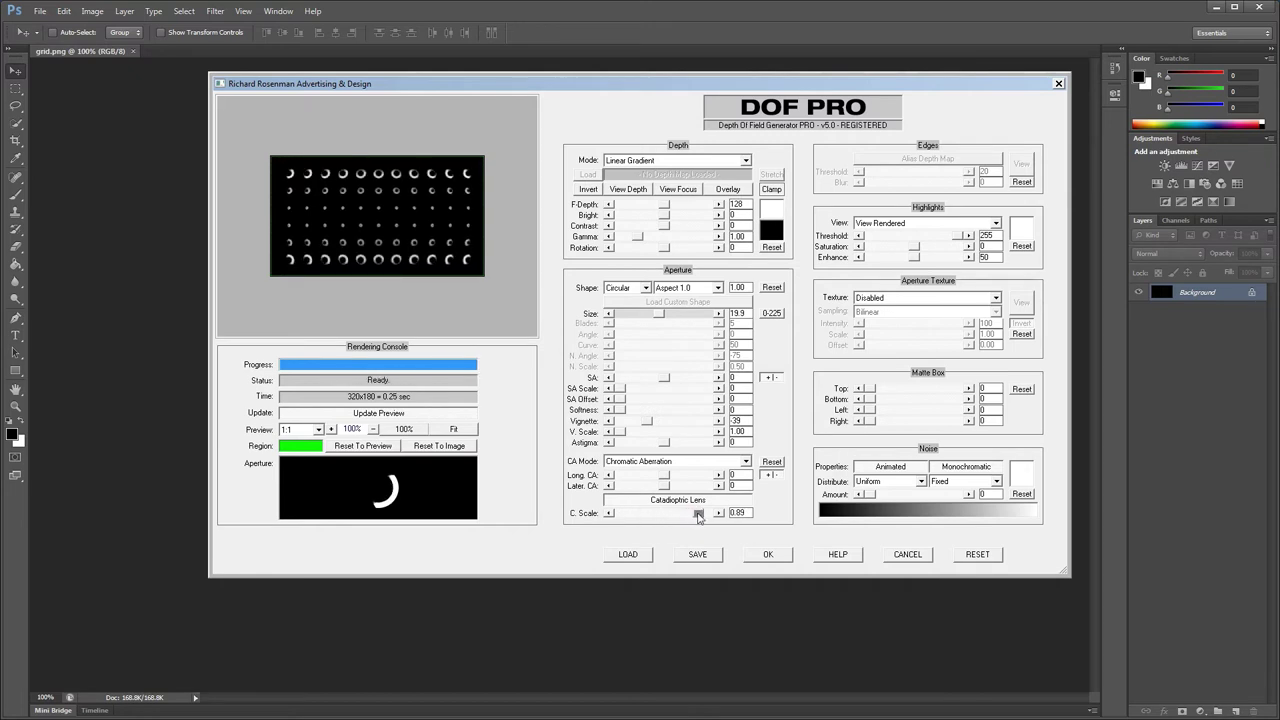
click(767, 290)
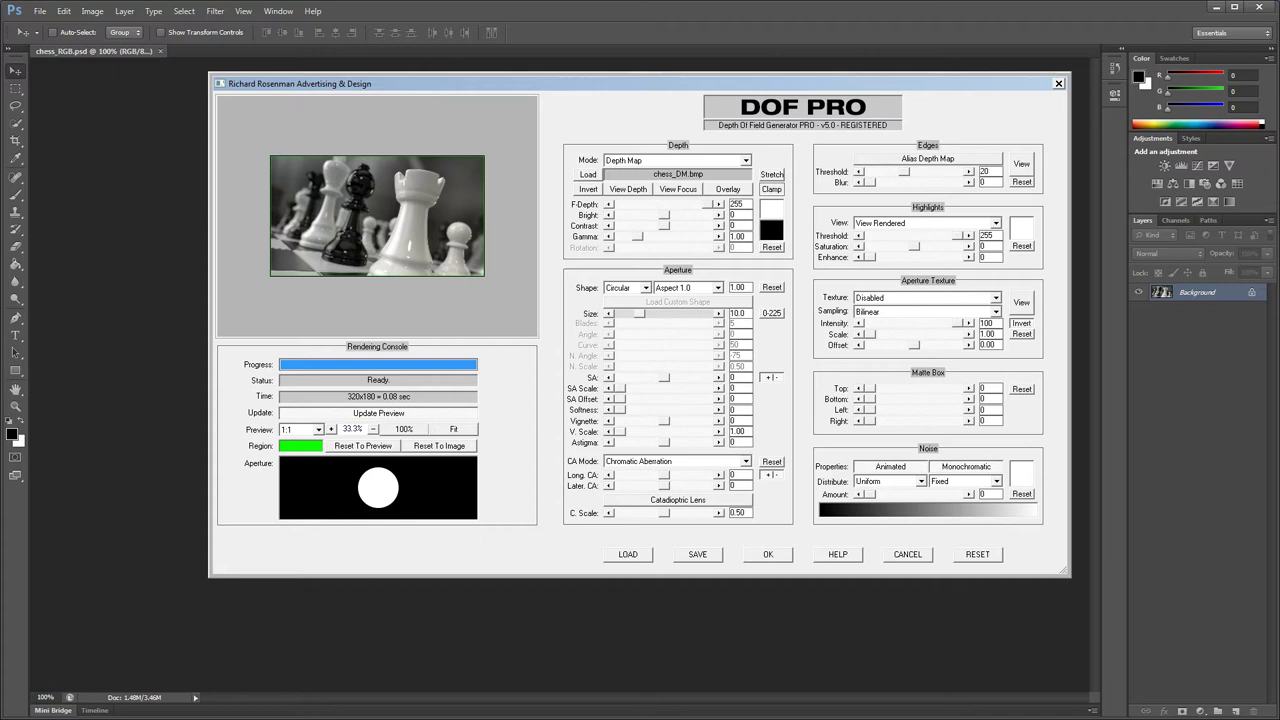
Enlarge the chess preview to 100% and bring the top of the white rook into view
click(331, 429)
drag(423, 191, 228, 316)
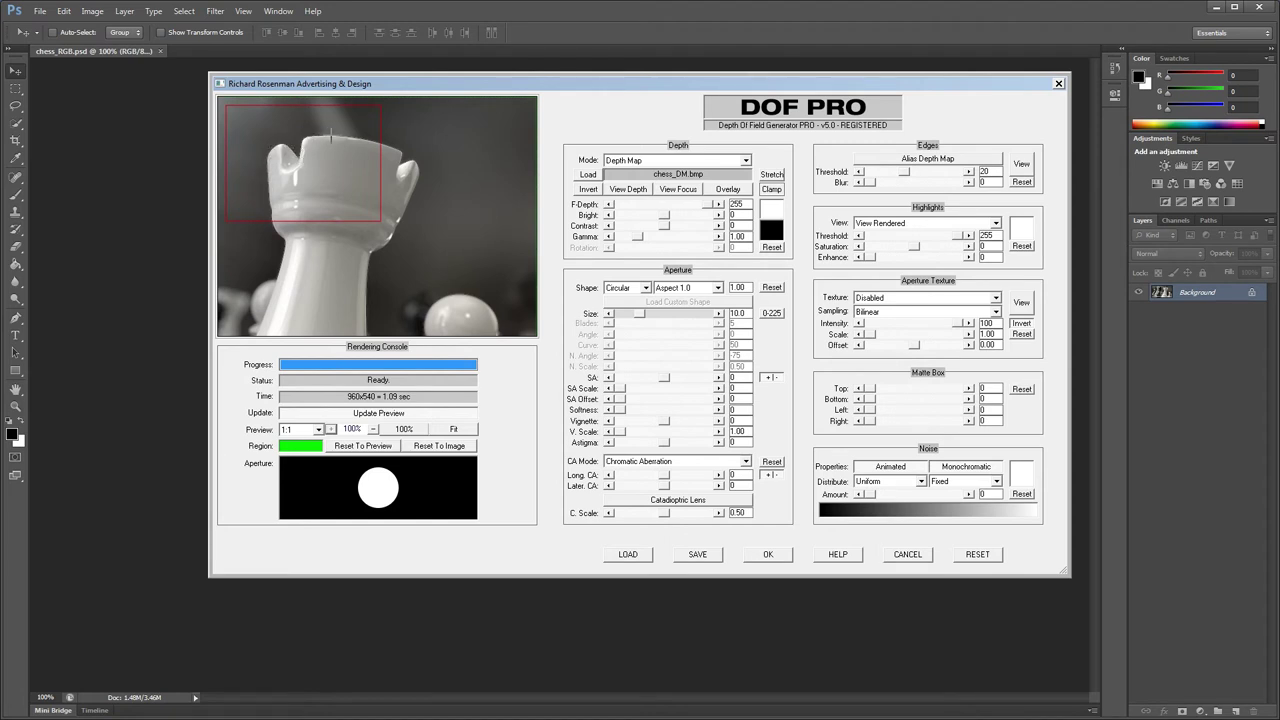
click(400, 150)
Turn on Alias Depth Map while viewing the depth map, then leave the depth view and display the edges
click(628, 190)
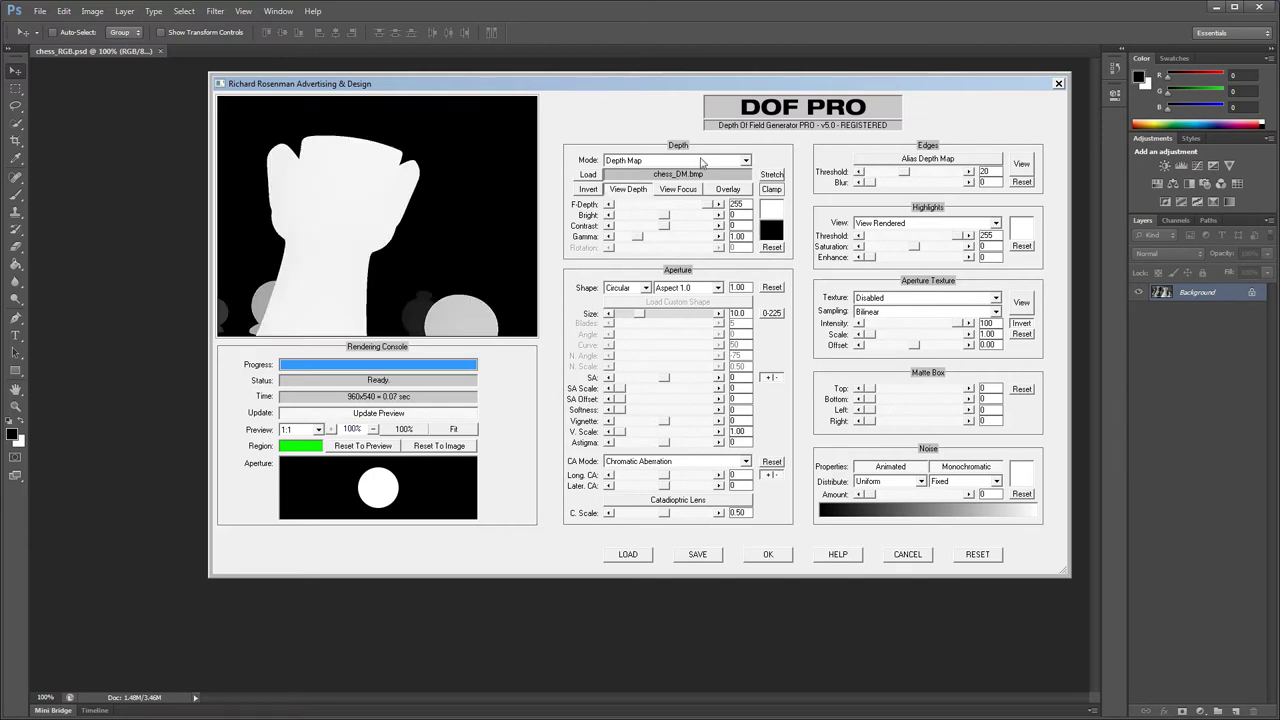
click(894, 161)
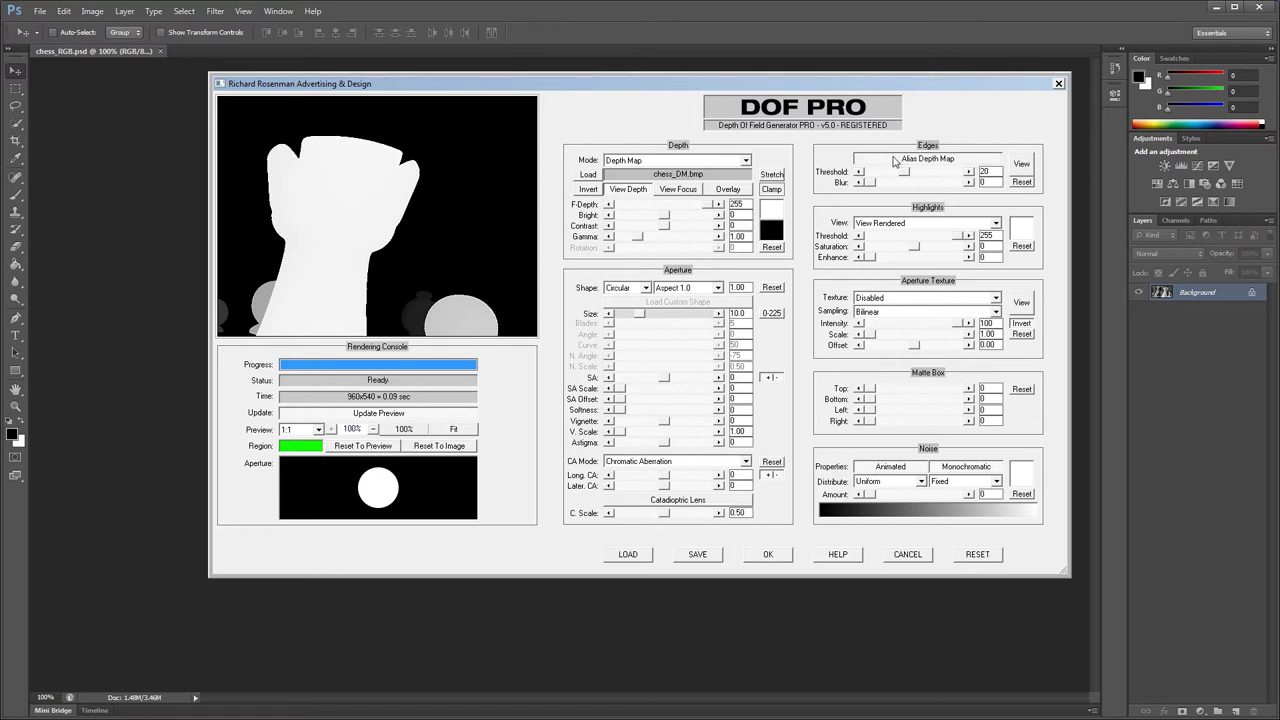
click(628, 192)
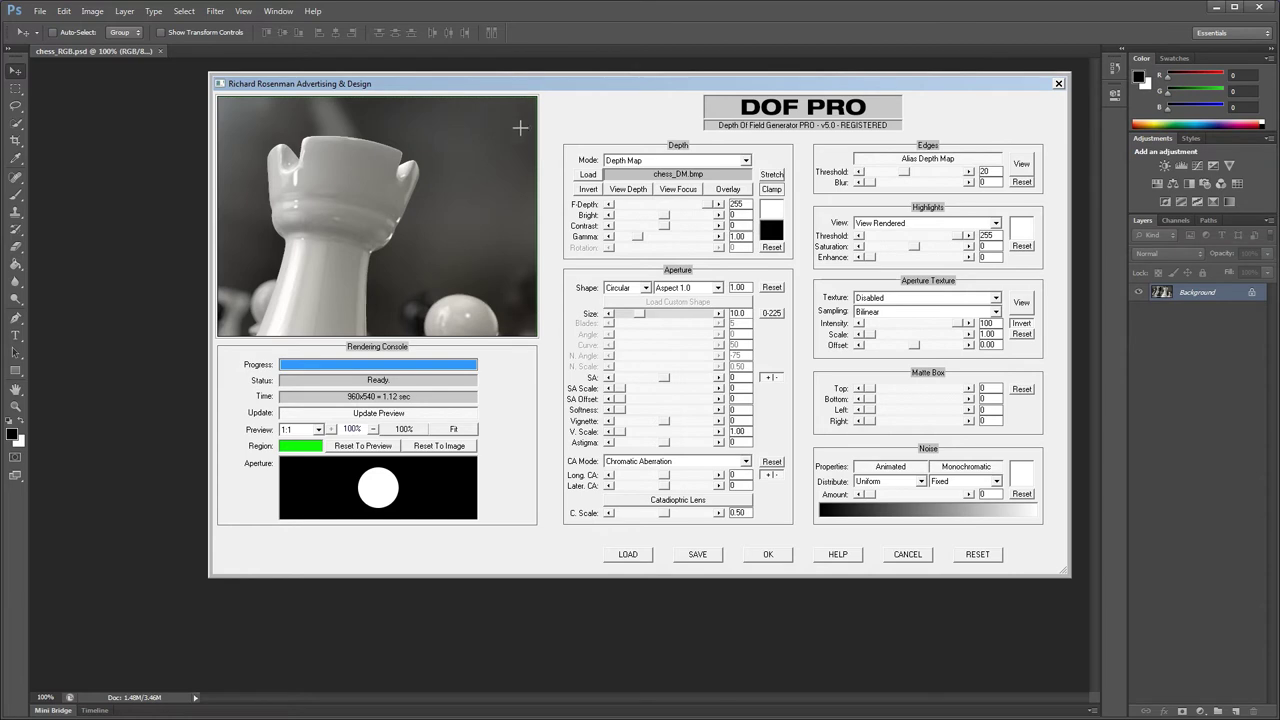
click(1022, 165)
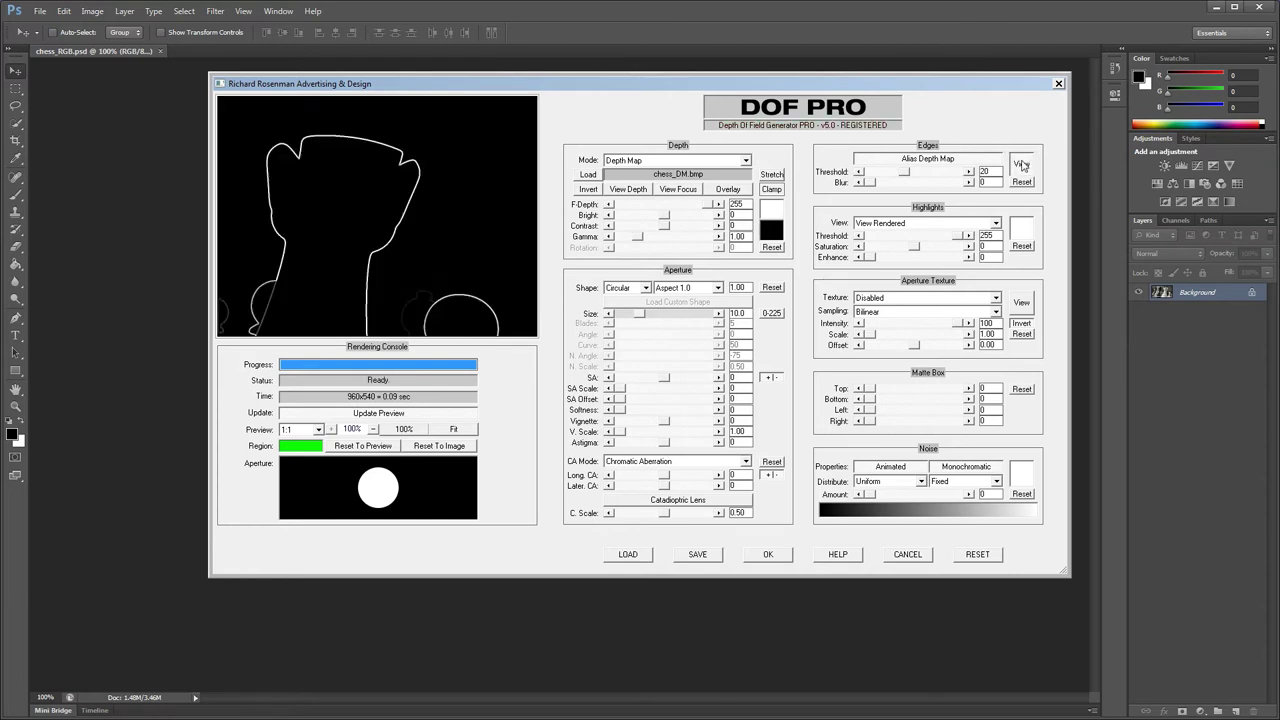
Lower the edge threshold to 10 while viewing the edges, then increase the edge blur outside that view
drag(905, 175, 887, 179)
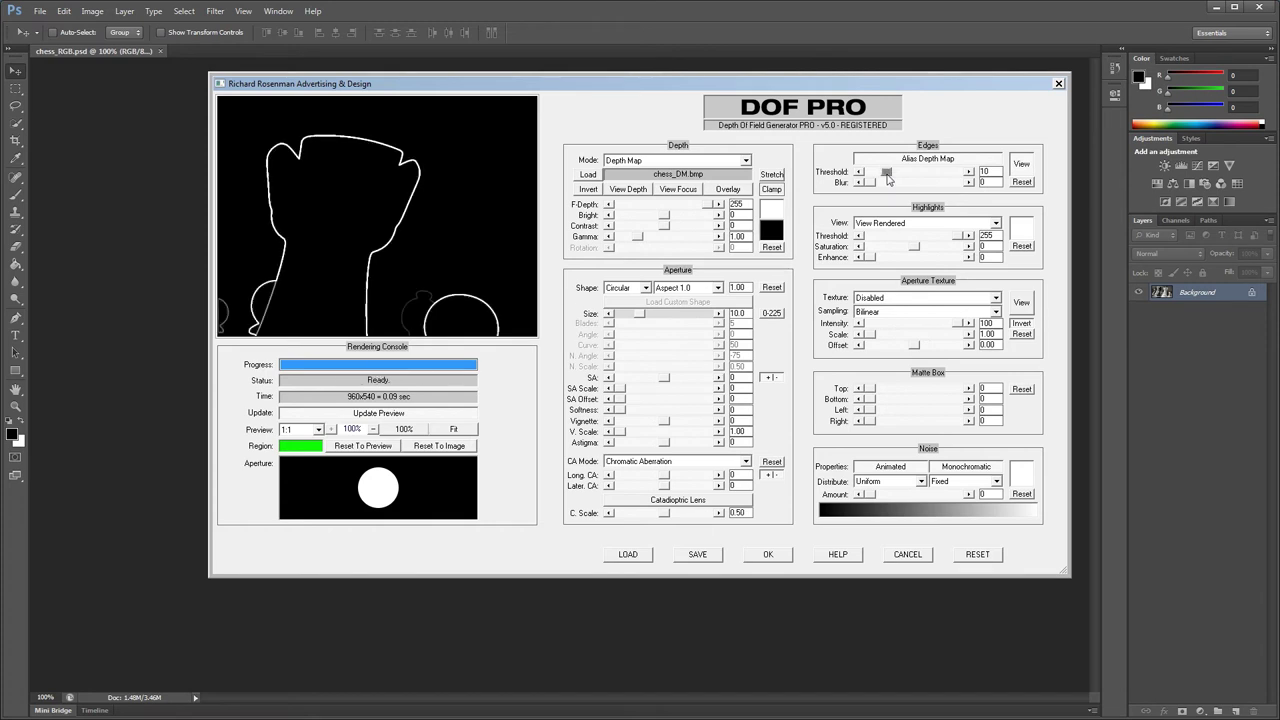
click(1022, 165)
drag(868, 181, 941, 187)
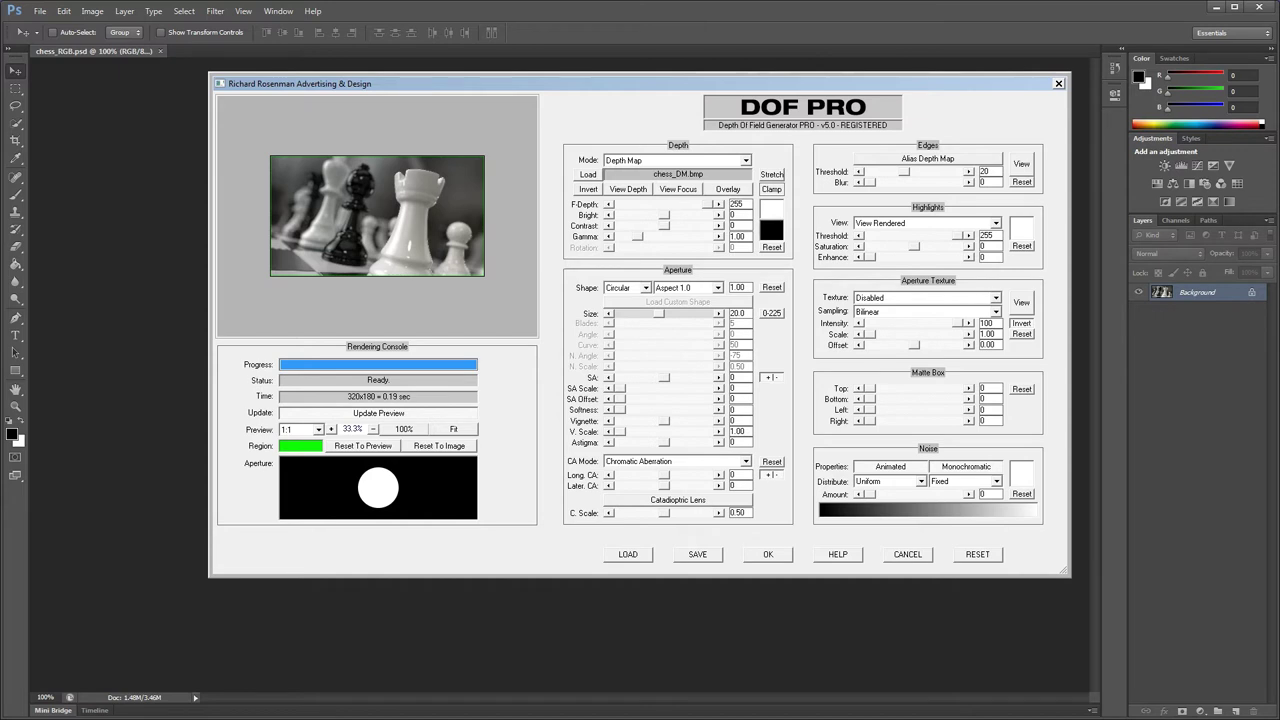
Compare the chess highlights in the View Rendered, View Selected and View Processed modes
click(985, 224)
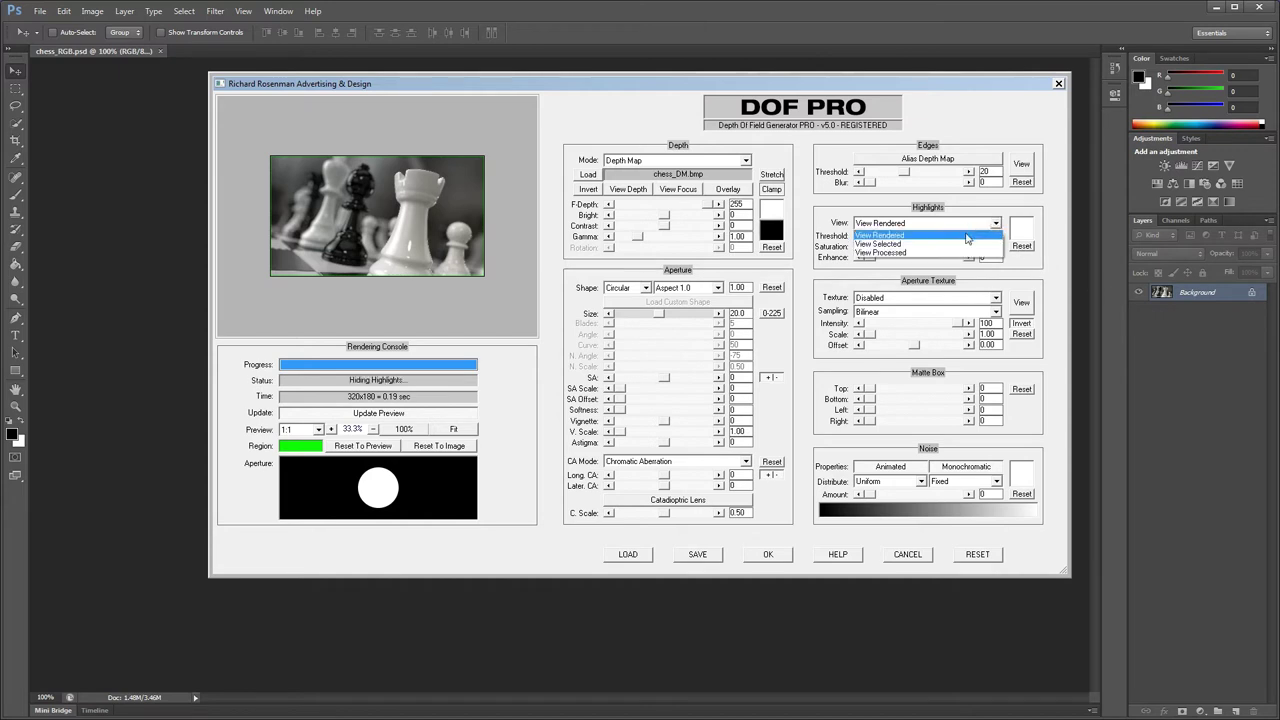
click(968, 234)
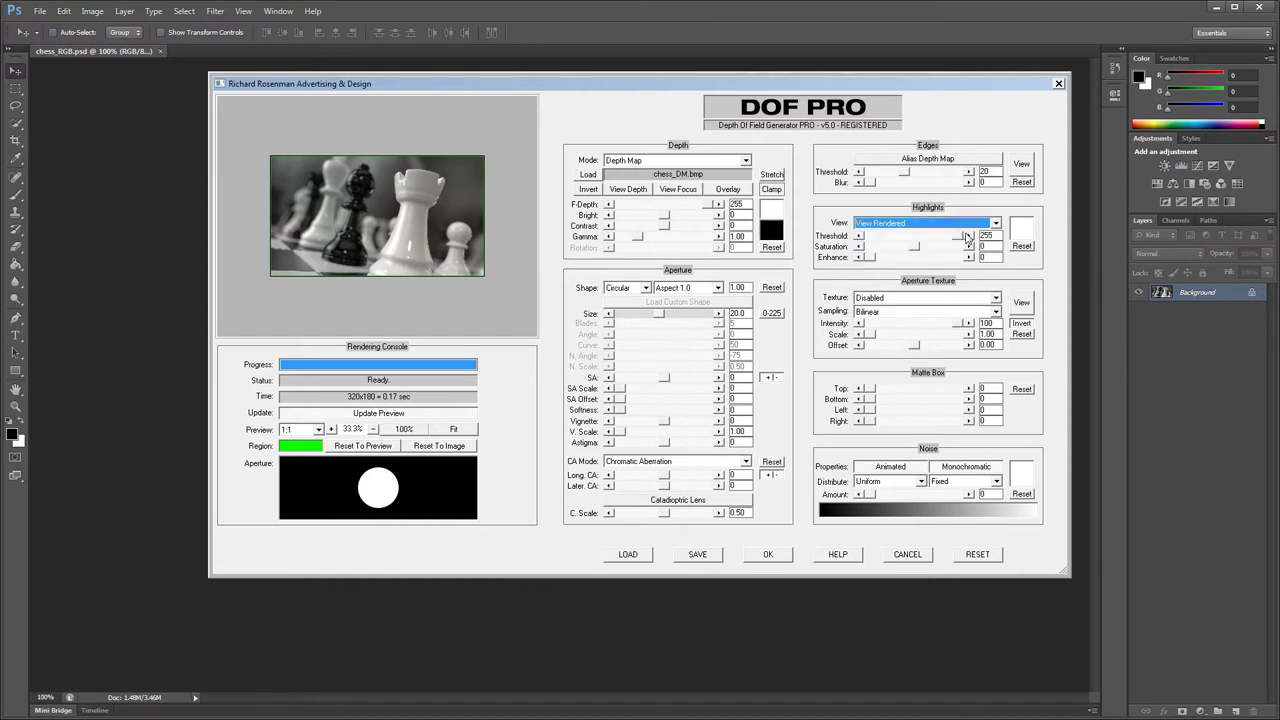
click(966, 224)
click(958, 247)
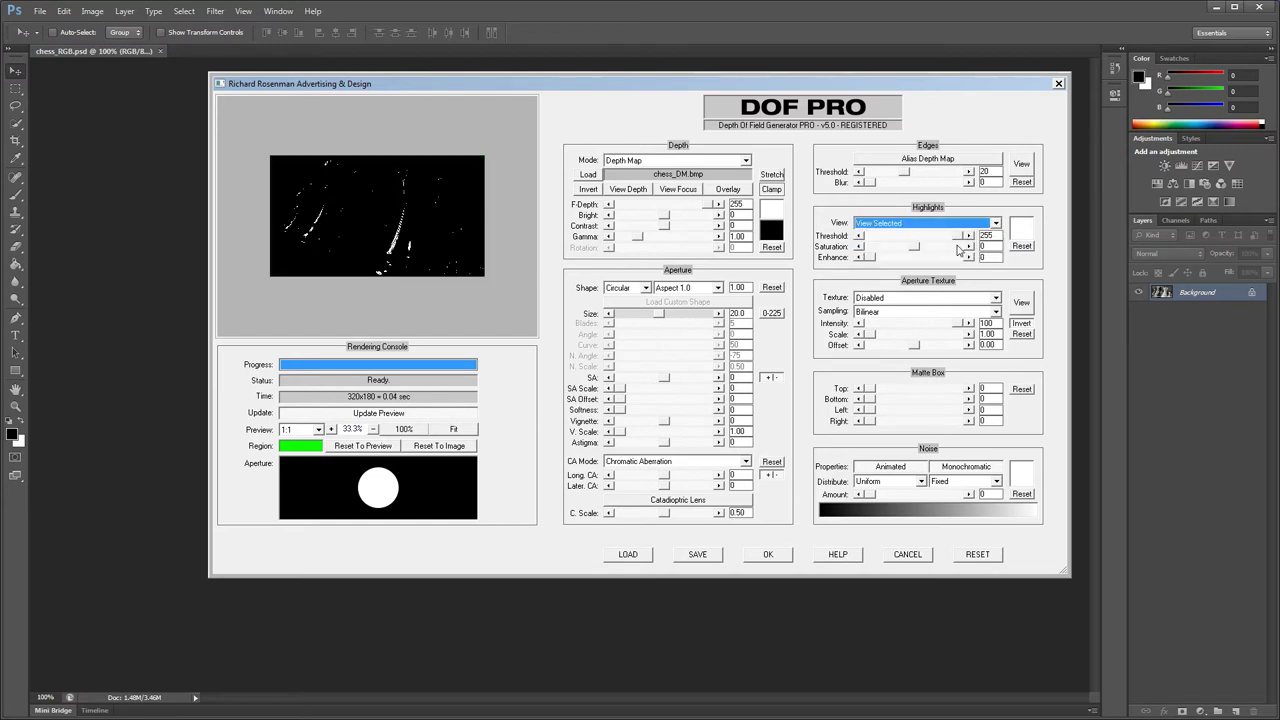
click(950, 224)
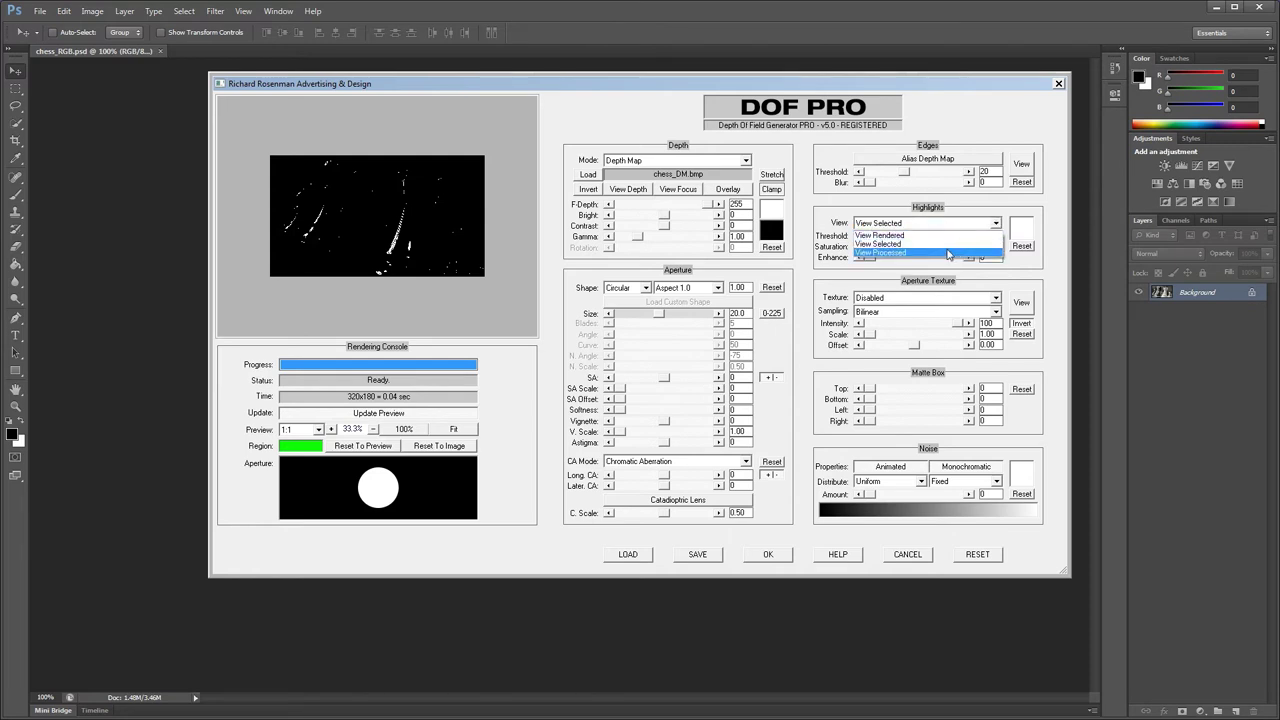
click(948, 252)
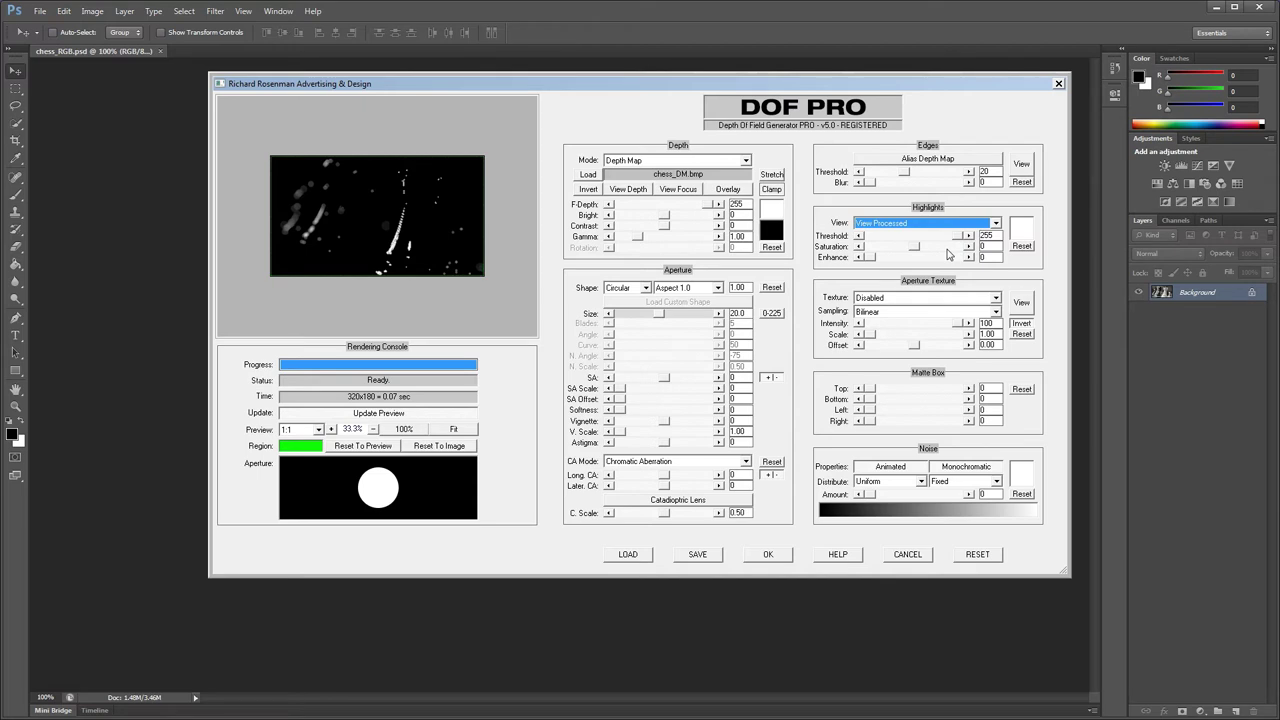
Set the highlights threshold to 218 in View Selected, then return to View Rendered and set Enhance to 18
click(941, 224)
click(938, 248)
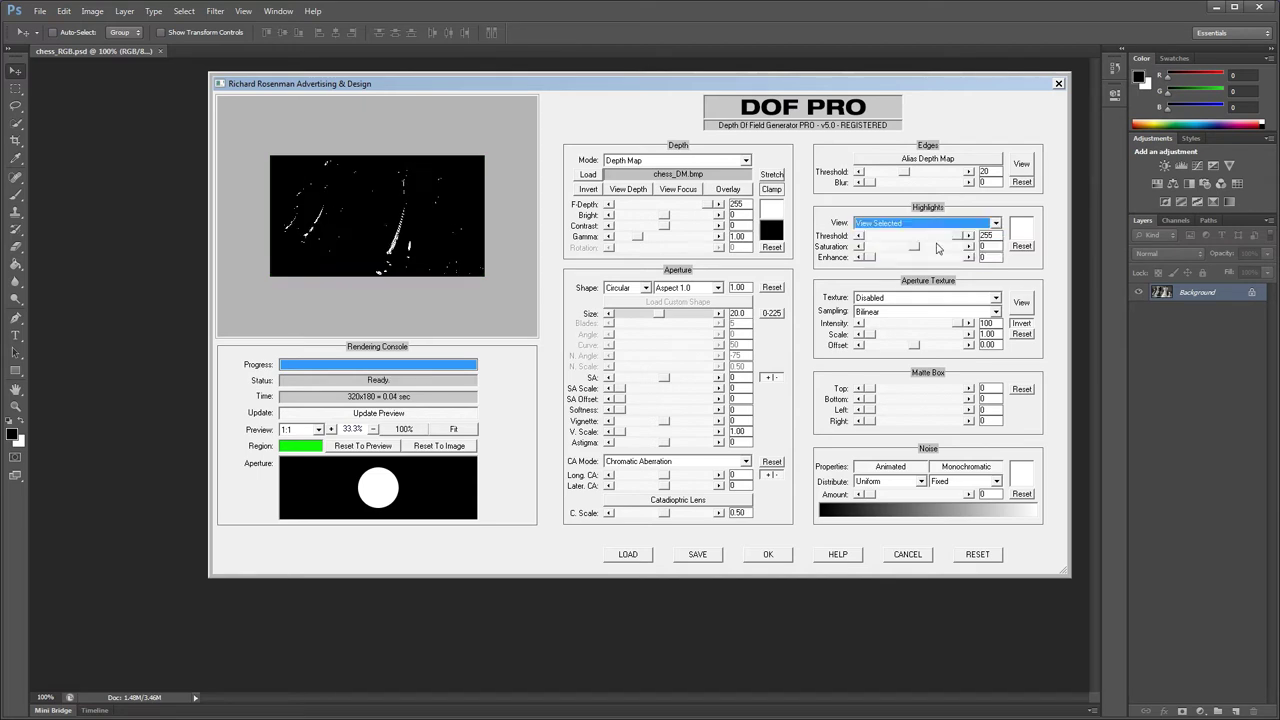
drag(962, 236, 947, 242)
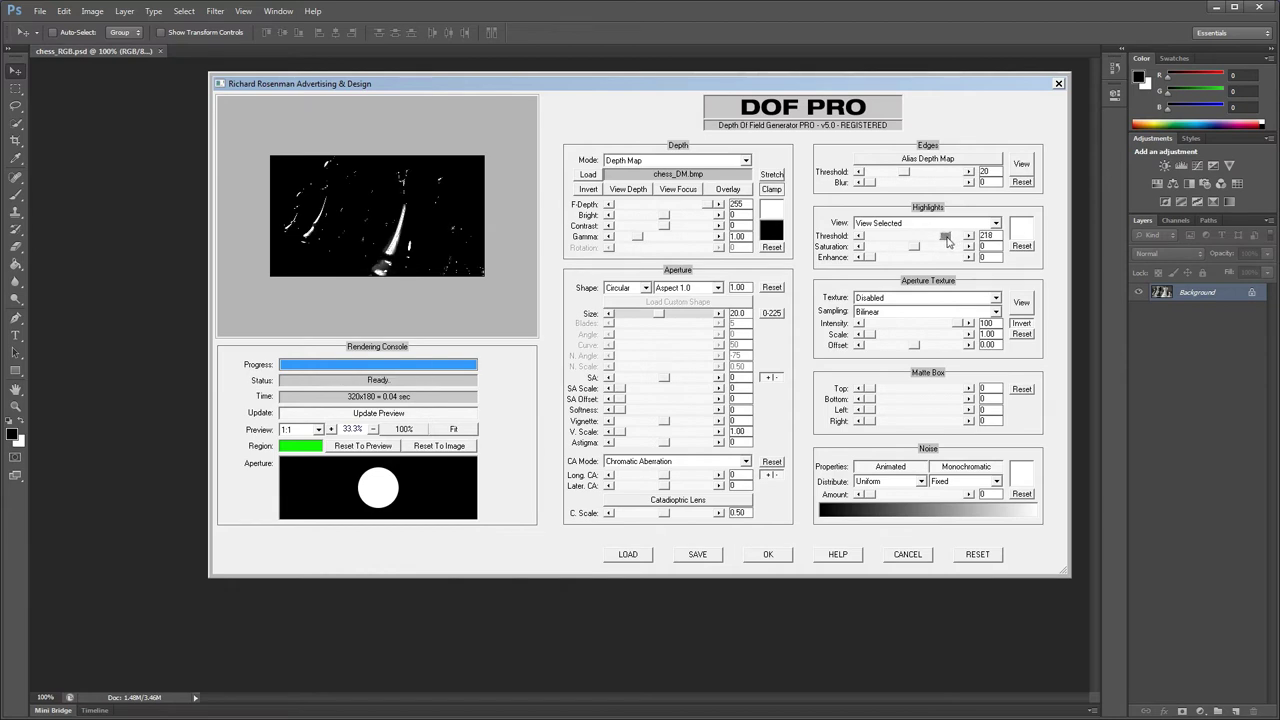
click(935, 224)
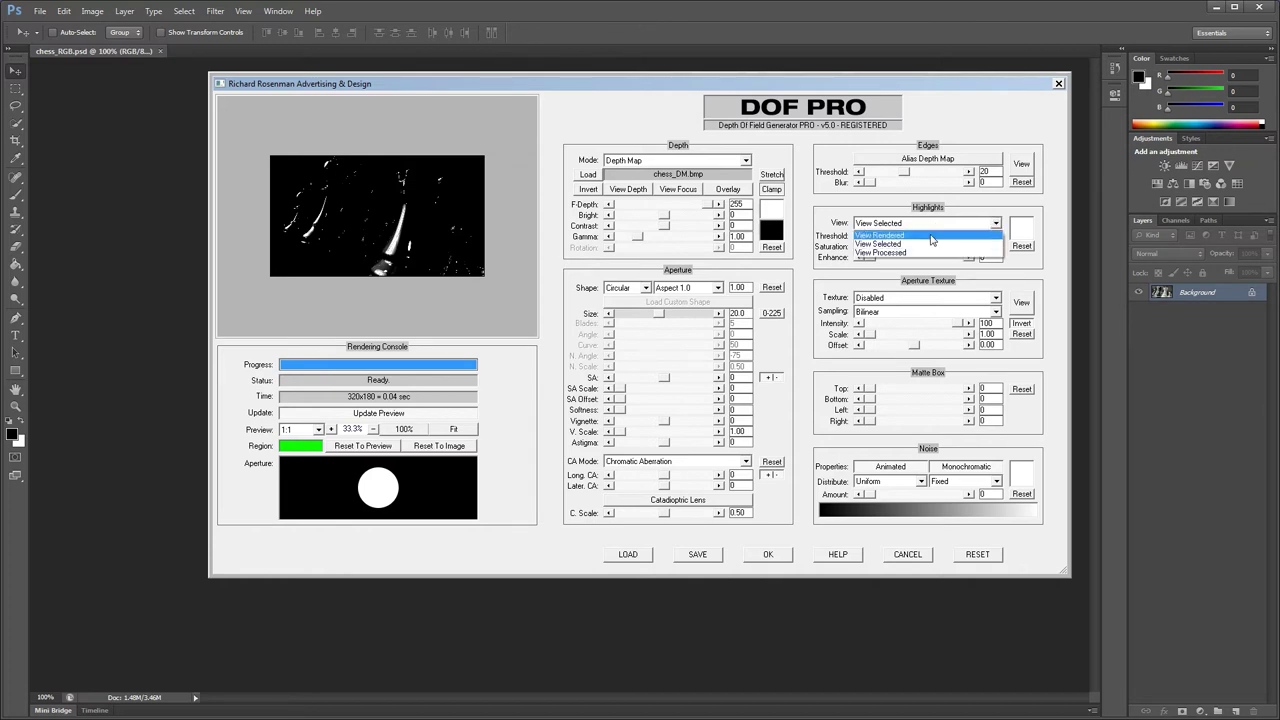
click(925, 235)
drag(870, 260, 889, 262)
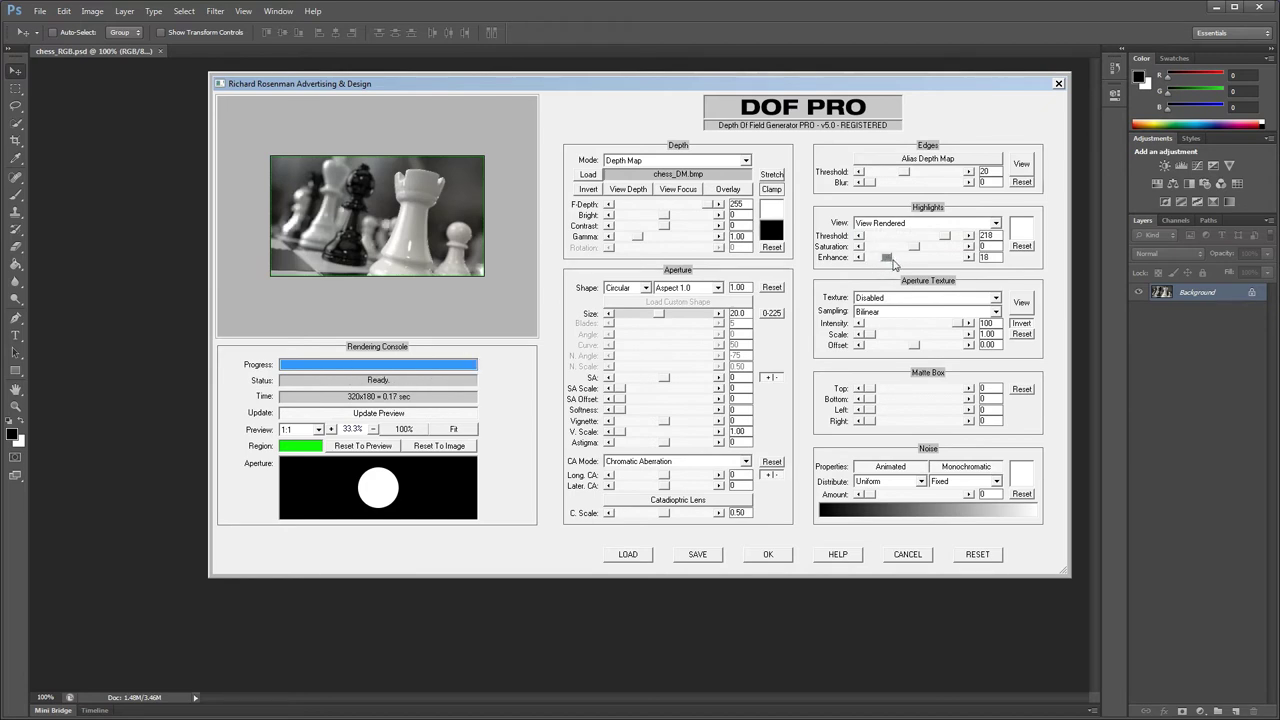
Tint the highlights pale yellow (fffbdd) and increase their saturation
click(1022, 230)
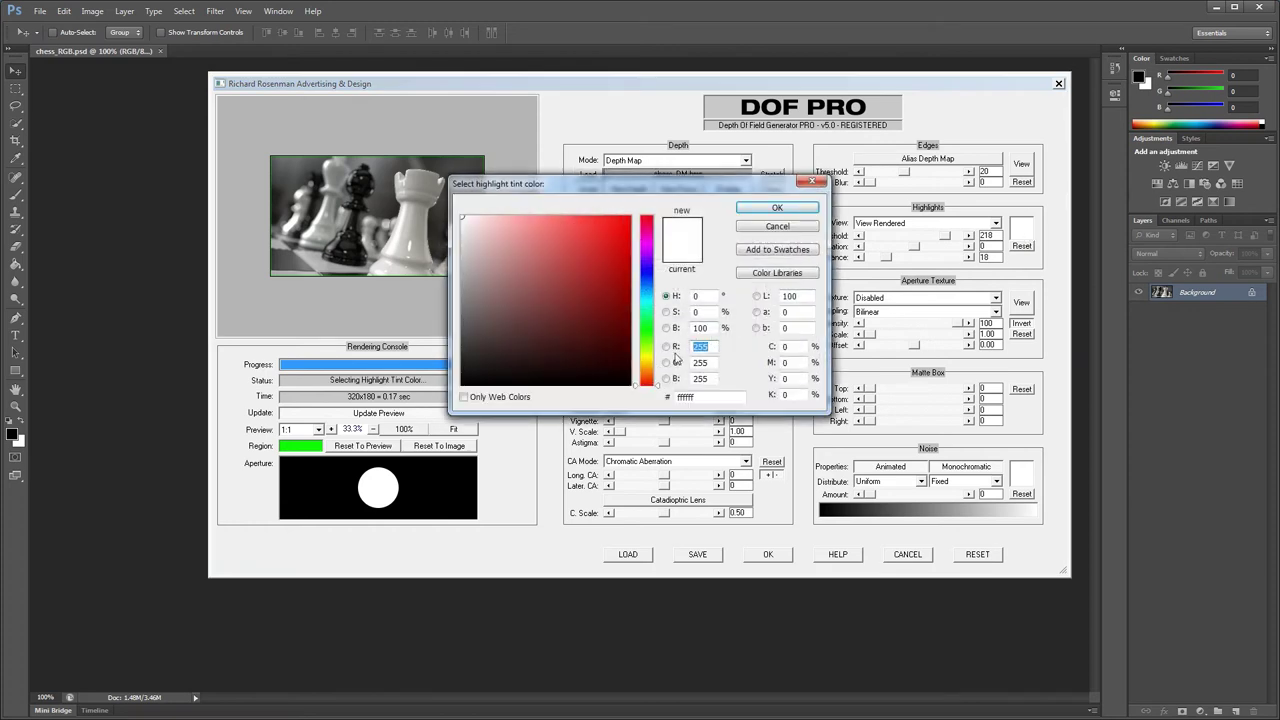
click(646, 361)
click(488, 218)
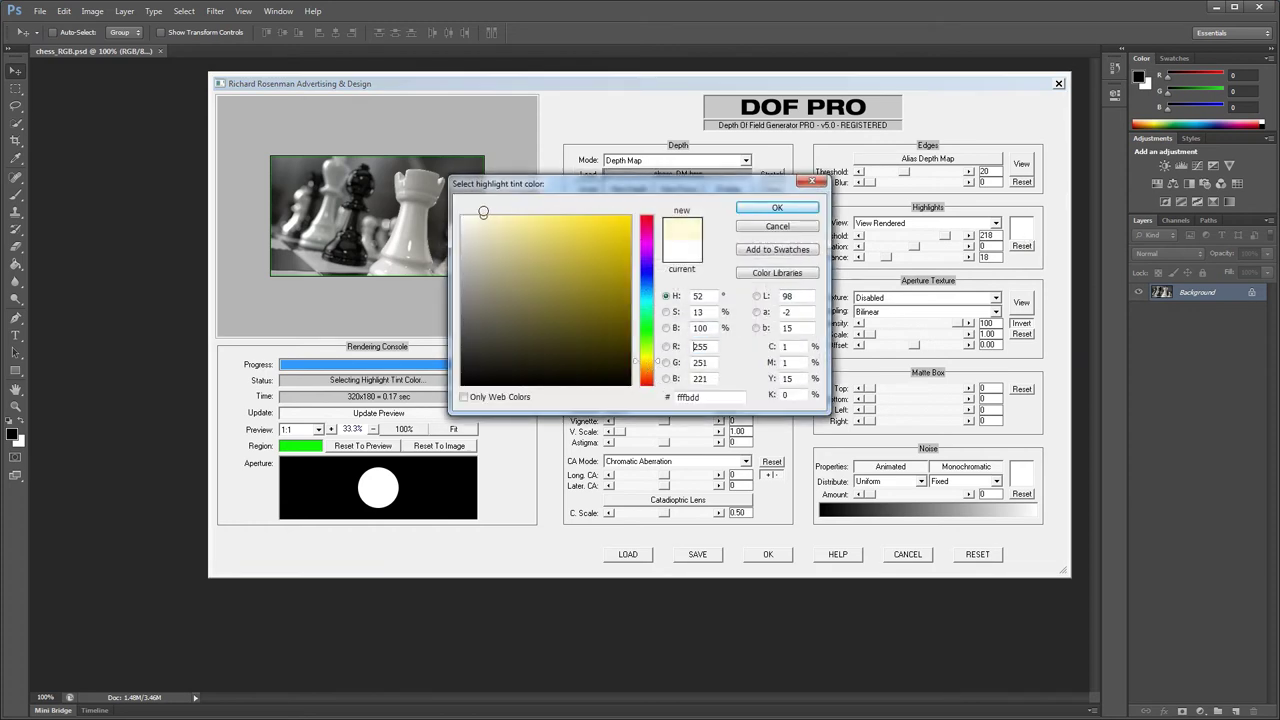
click(777, 208)
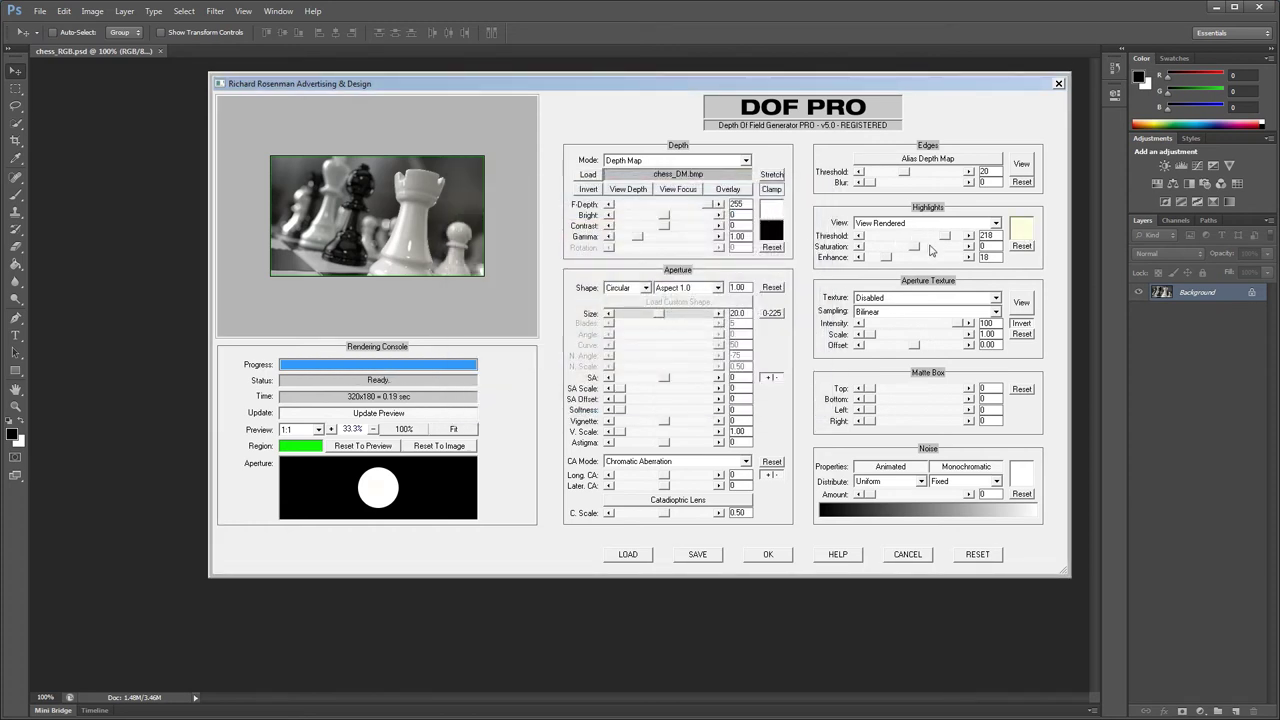
drag(917, 249, 939, 252)
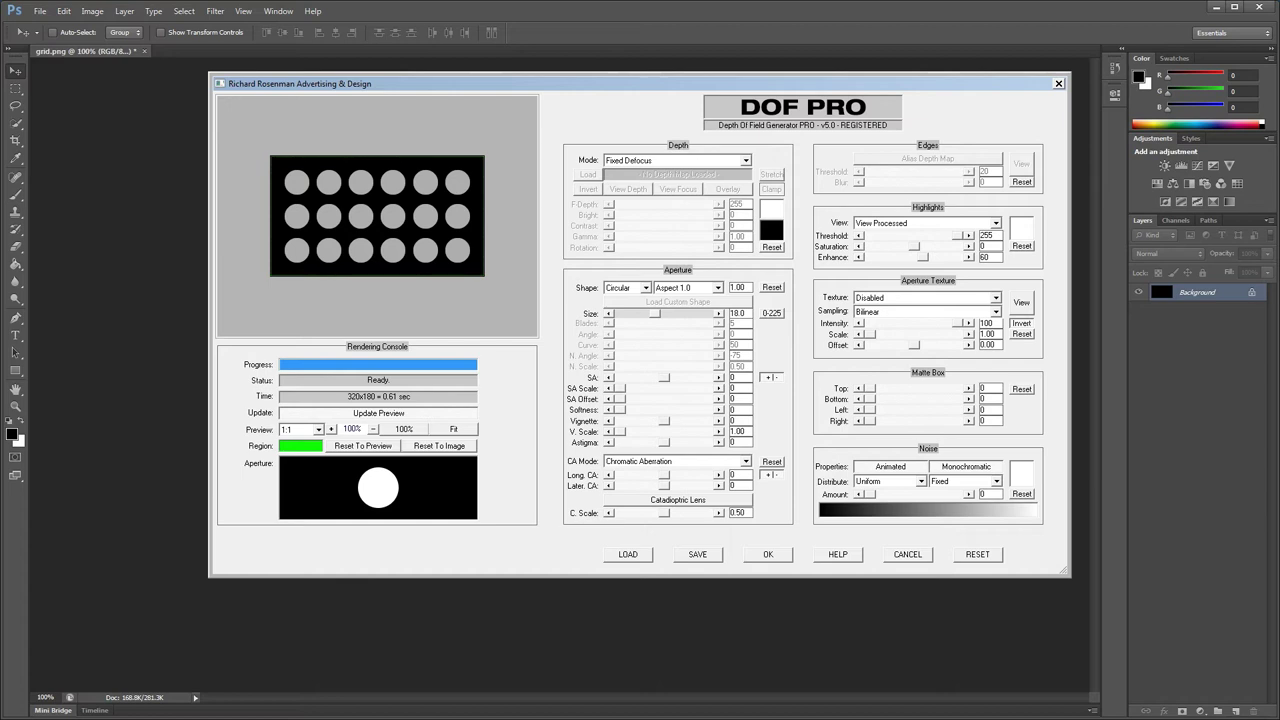
Try Image Channel 1 and Image Channel 2 as the aperture texture, toggling Invert on and off for Channel 2
click(996, 298)
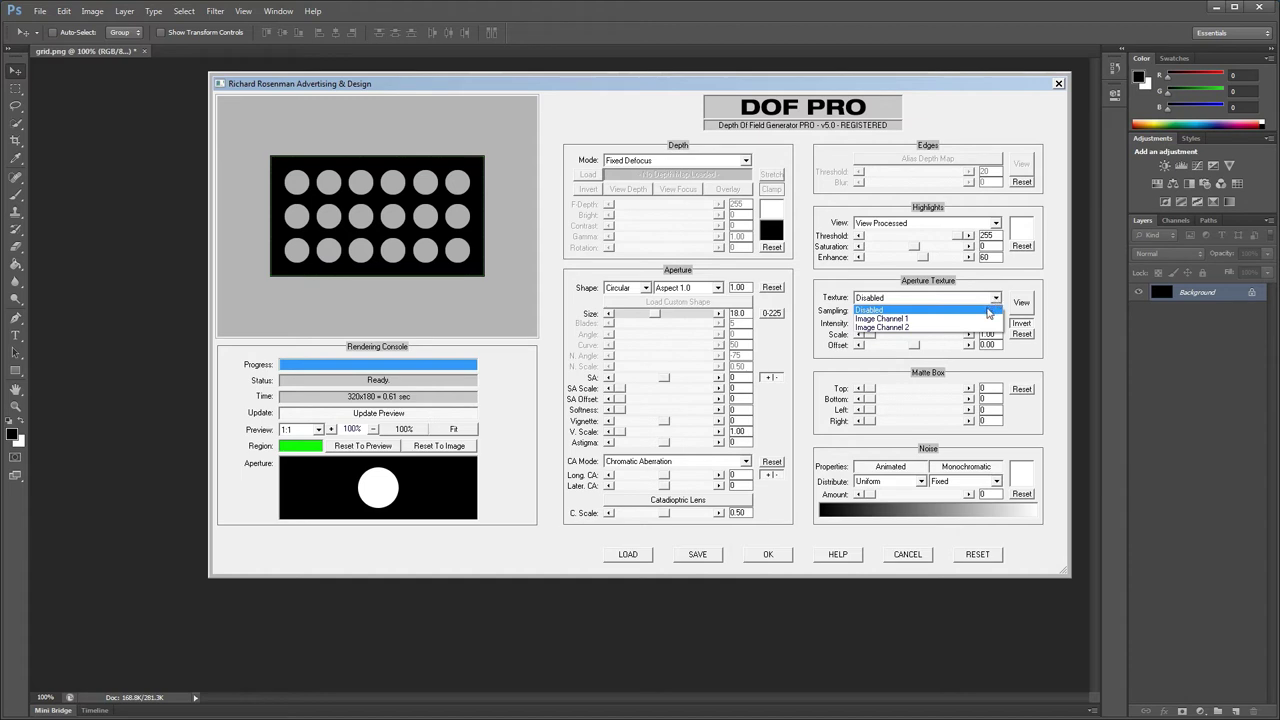
click(985, 318)
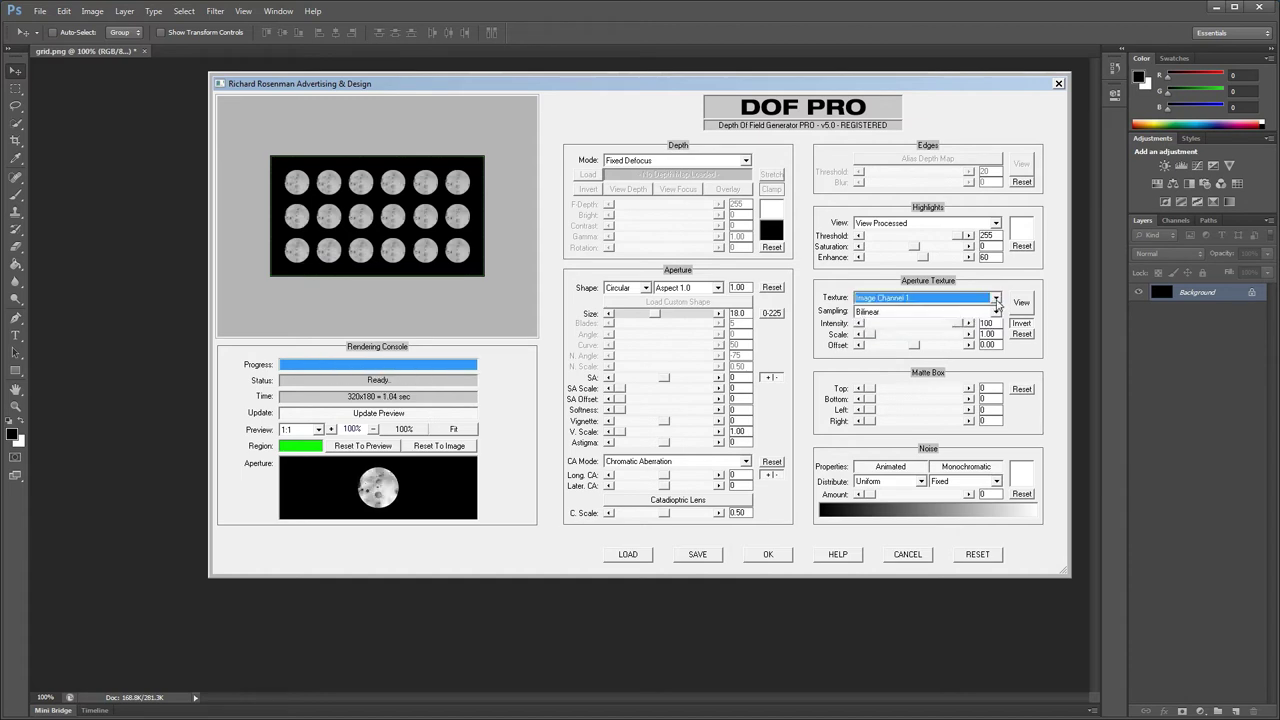
click(996, 298)
click(978, 328)
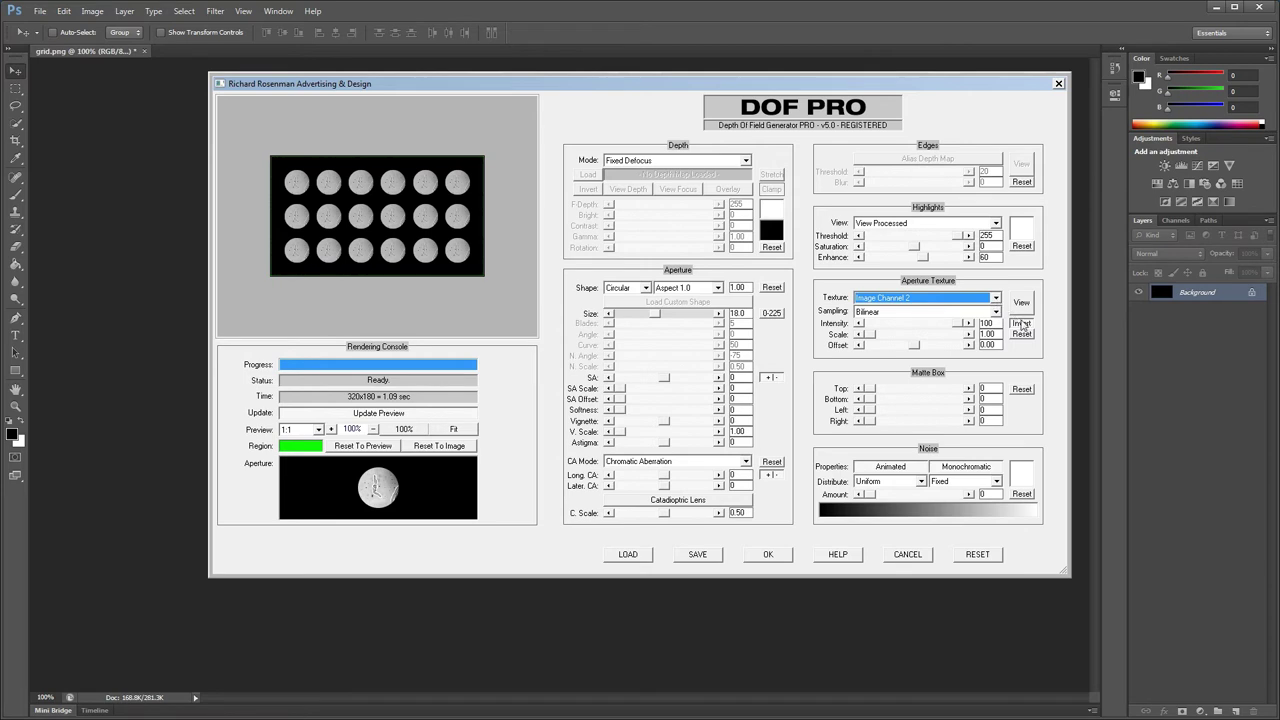
click(1022, 324)
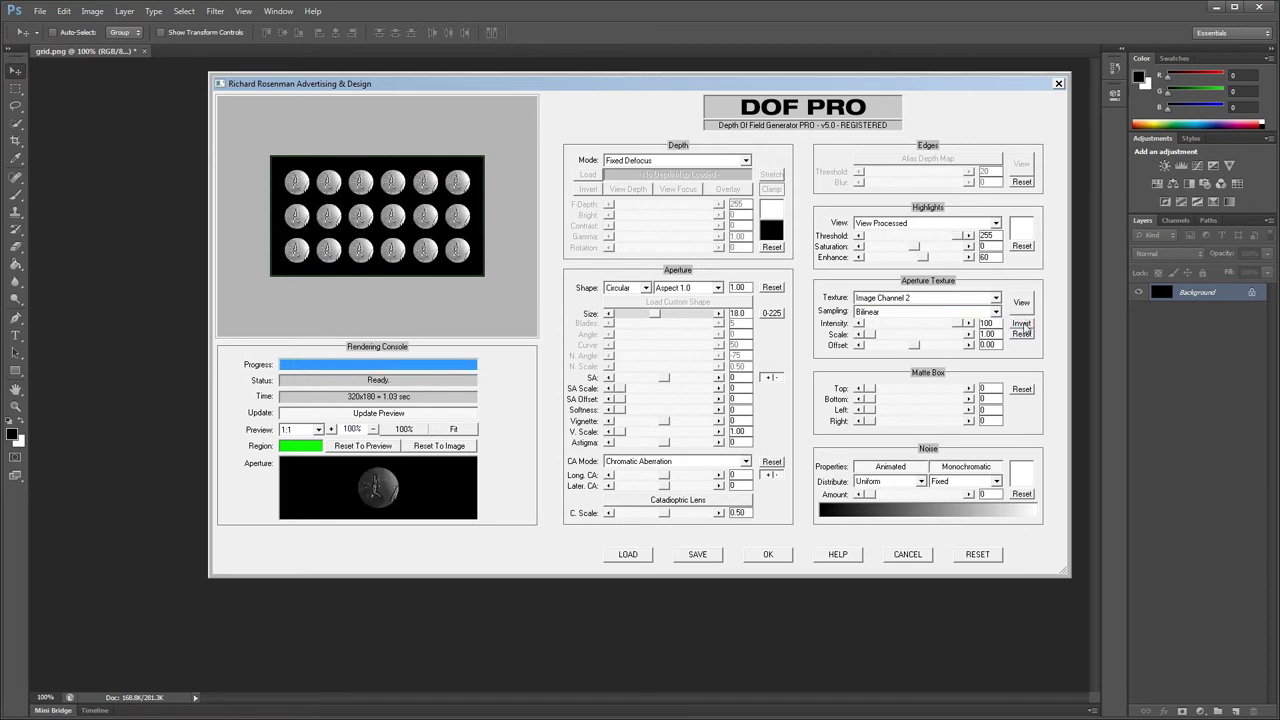
click(1022, 324)
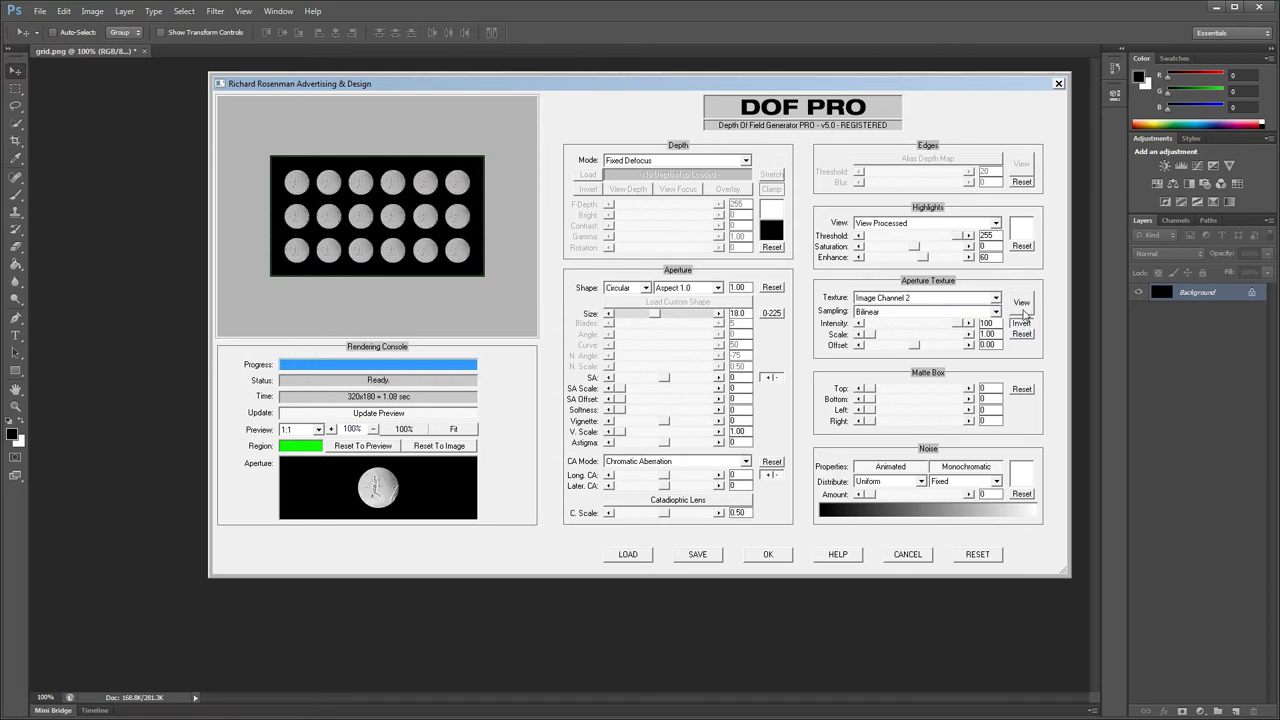
View the Image Channel 2 texture, switch the aperture texture to Image Channel 1, and return to the rendered grid
click(1022, 308)
click(999, 298)
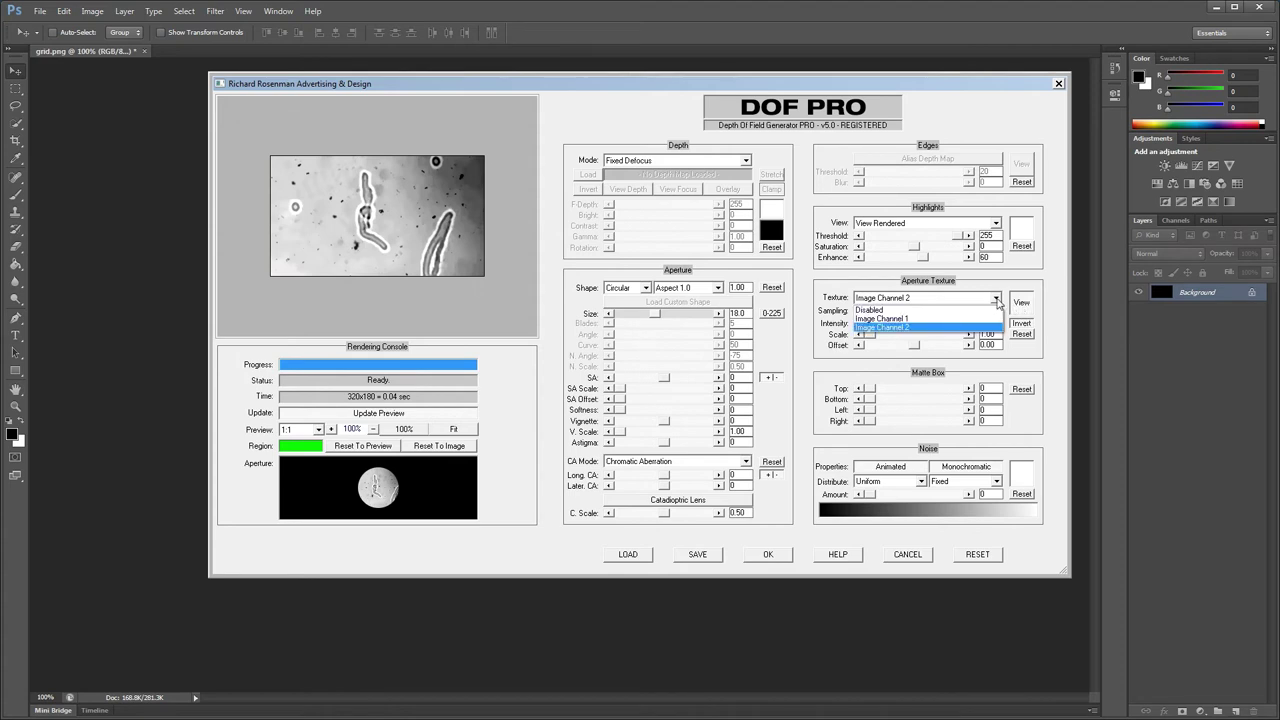
click(992, 322)
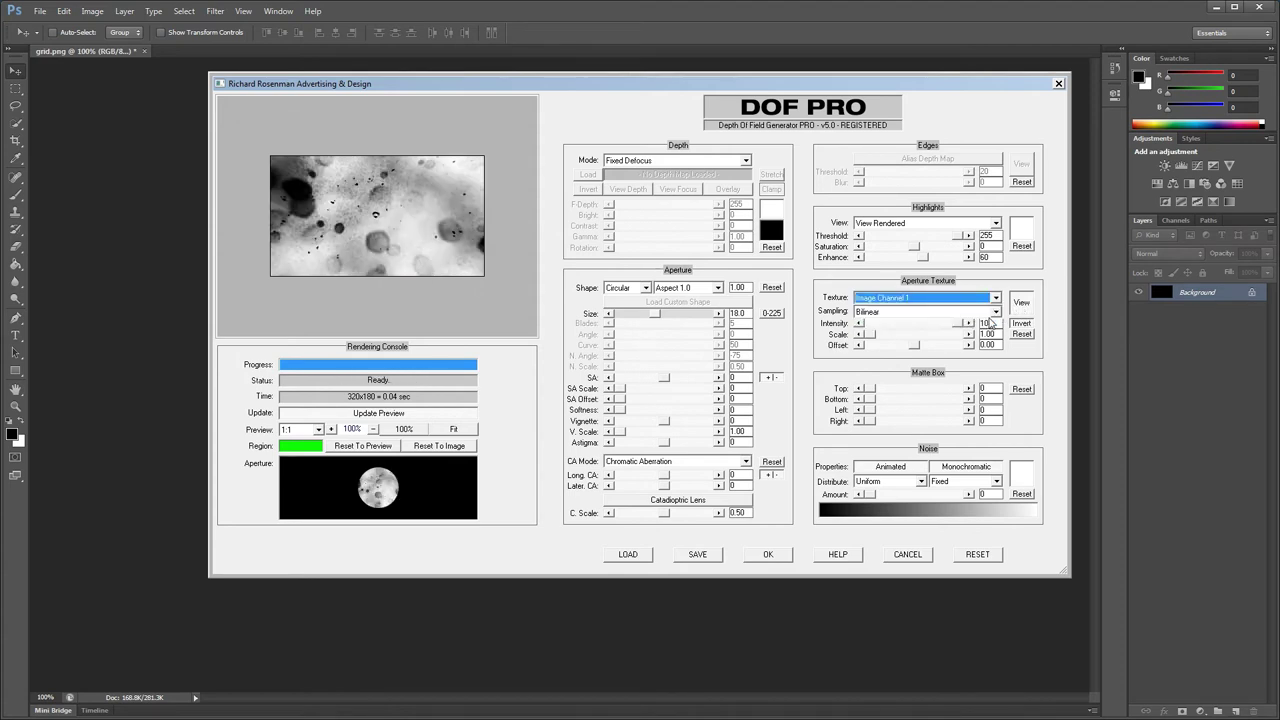
click(1021, 302)
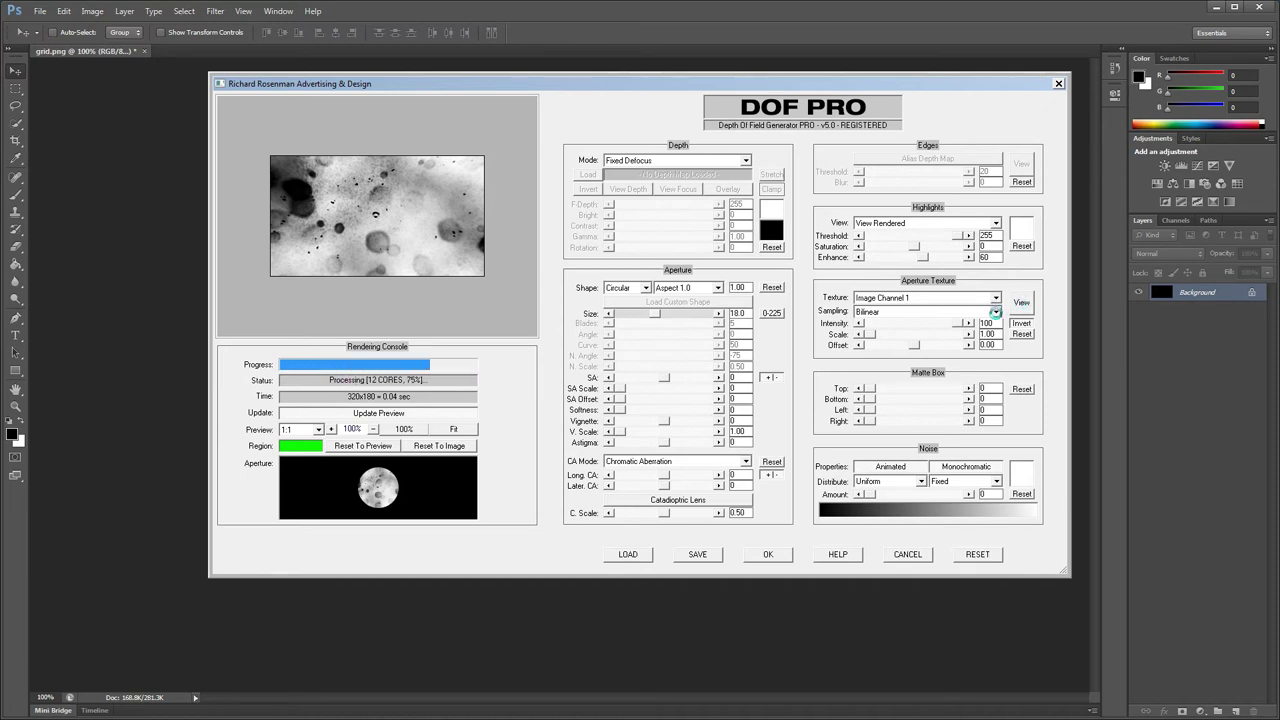
Keep the texture sampling at Bilinear and try texture intensities of 64 and 28 before restoring 100
click(996, 313)
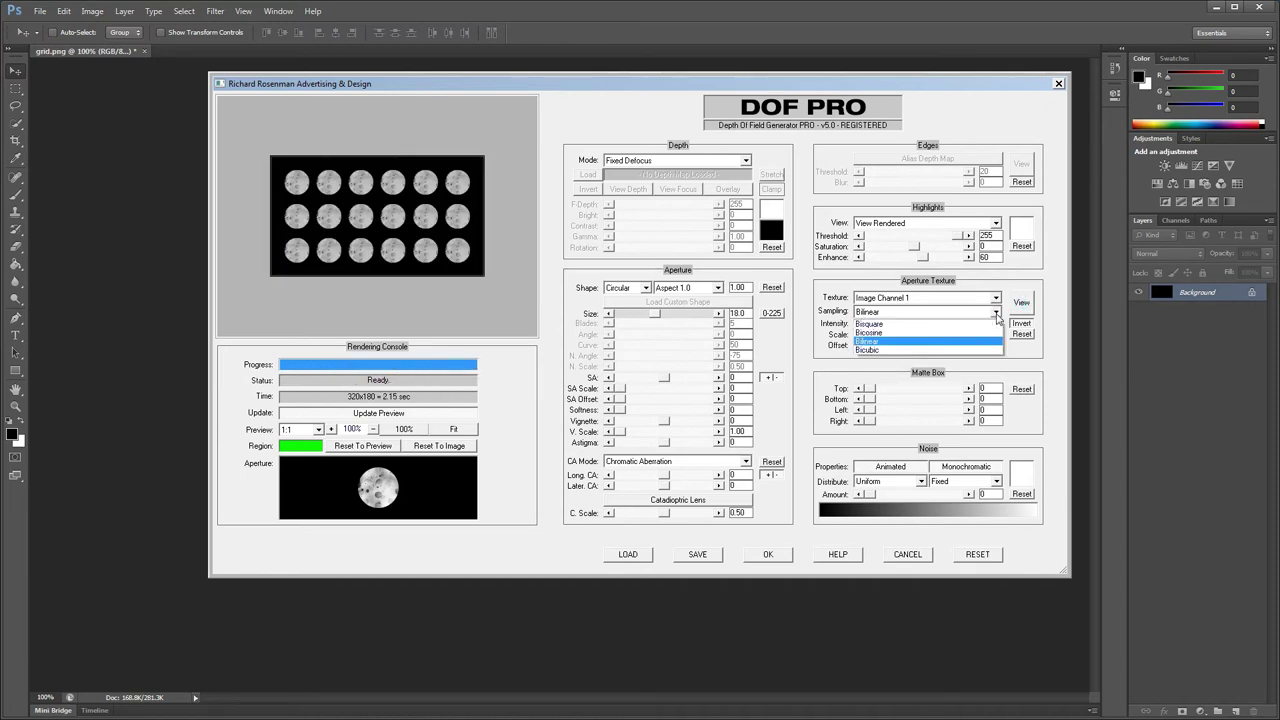
click(996, 314)
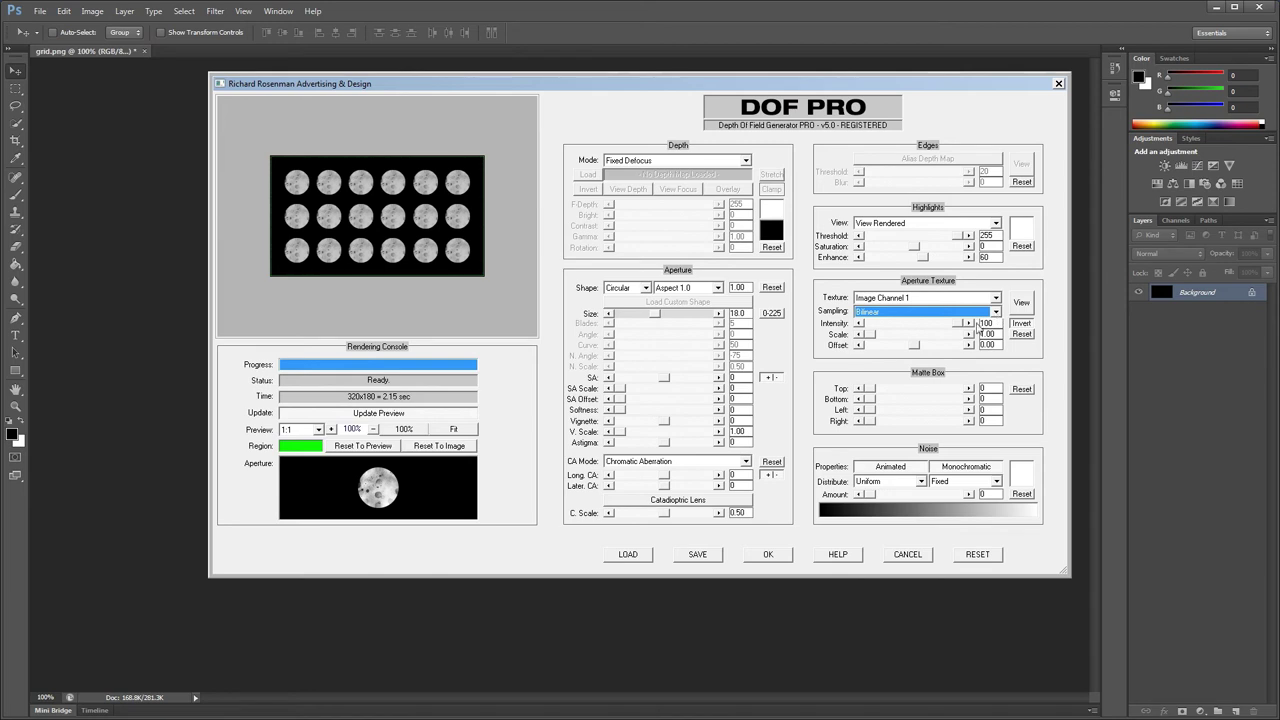
drag(963, 325, 926, 322)
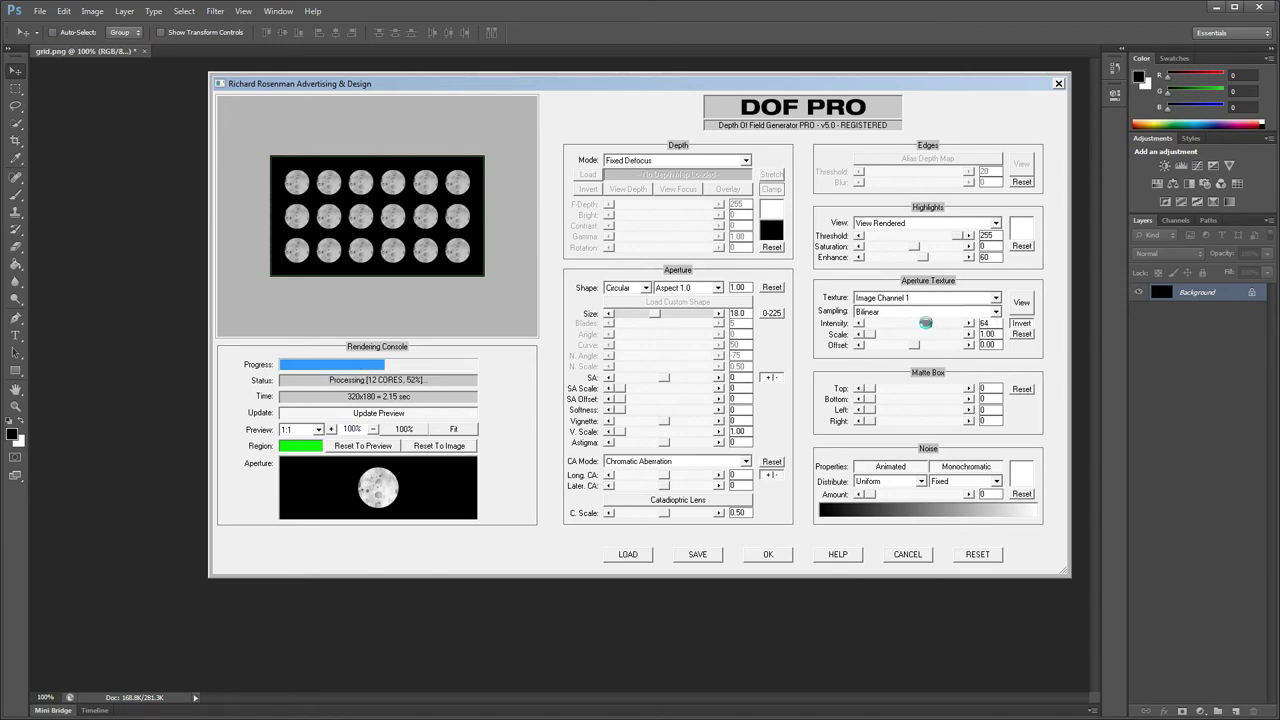
drag(926, 322, 894, 322)
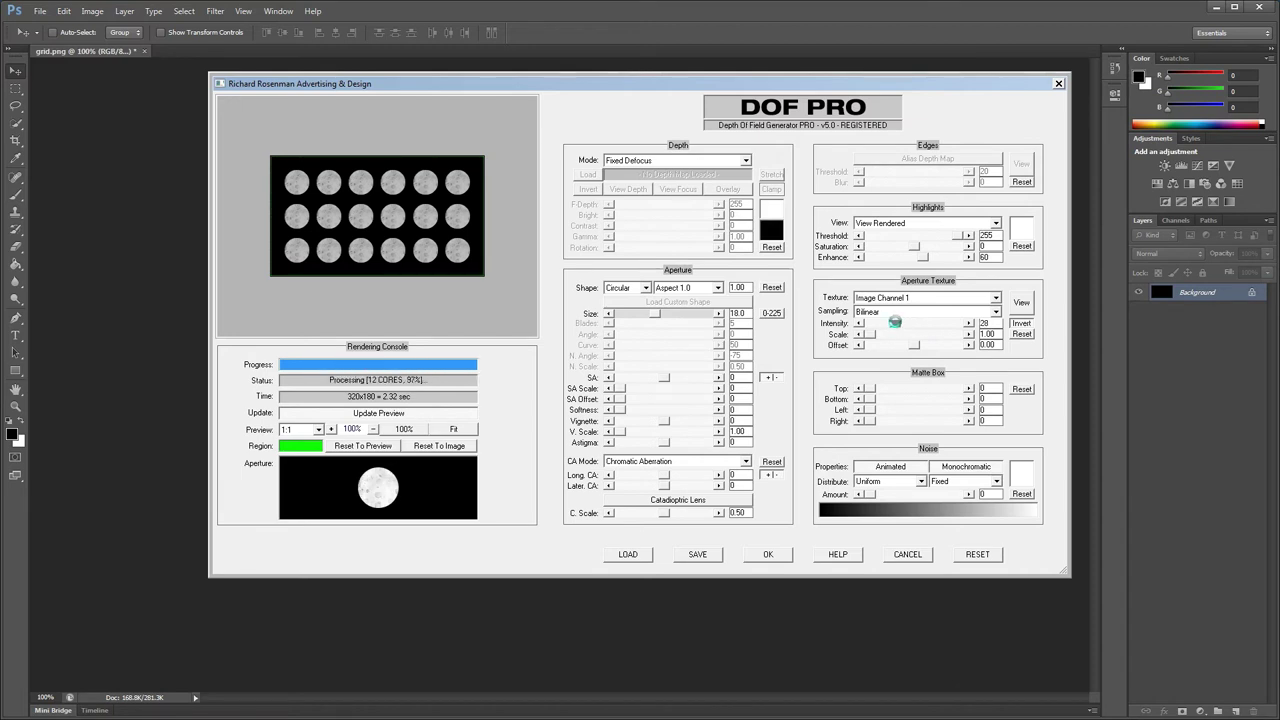
drag(894, 322, 958, 325)
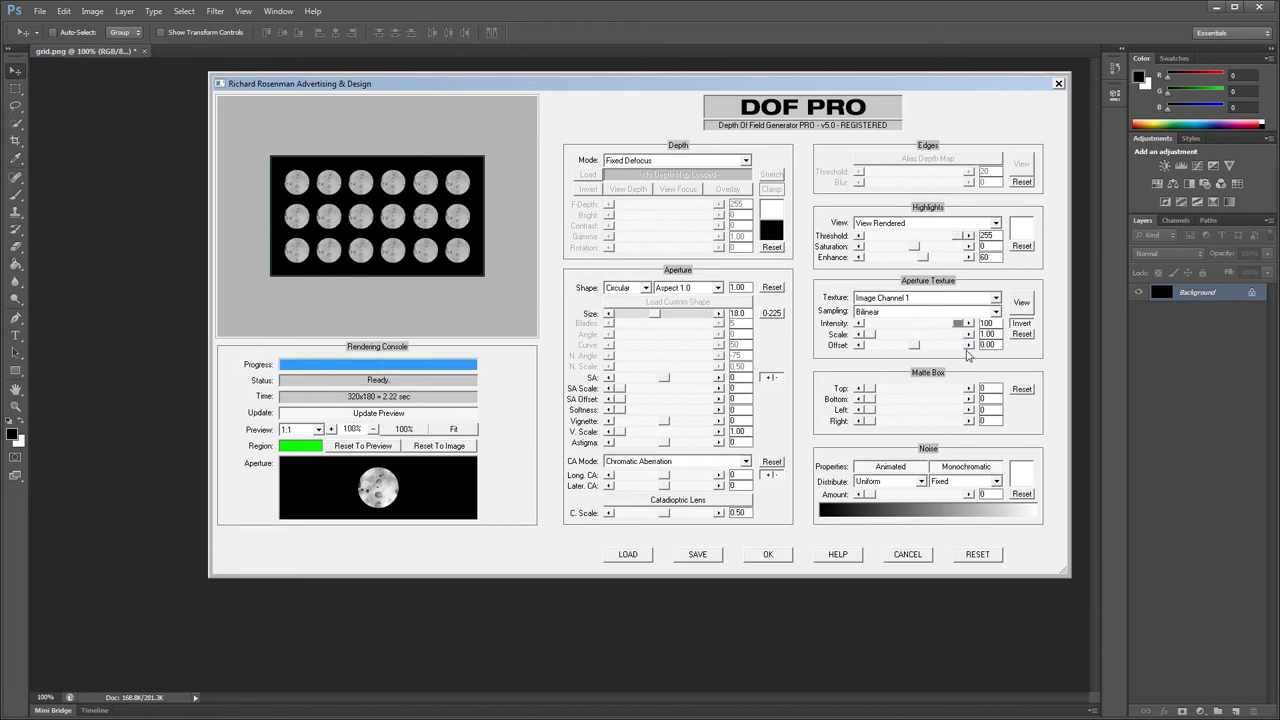
Set the aperture texture's scale to 2.04 and its offset to 1.00
mouse_move(870, 338)
mouse_down()
mouse_move(903, 341)
mouse_move(891, 338)
mouse_up()
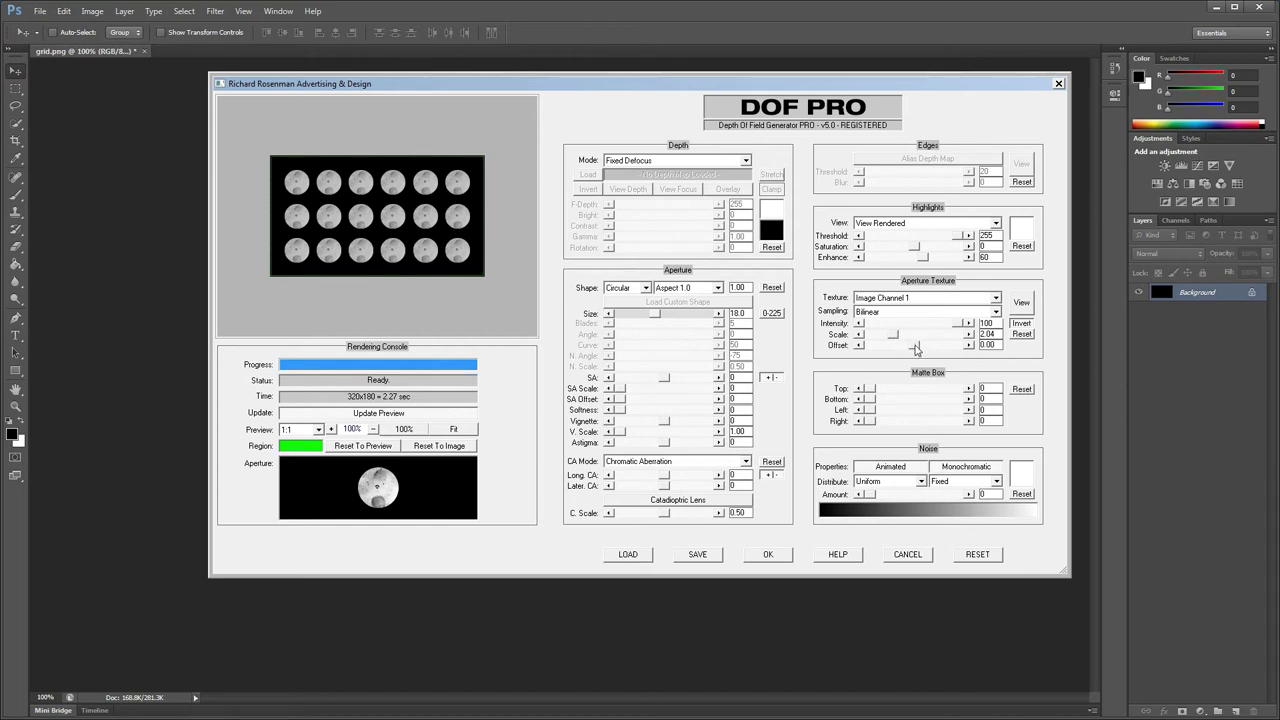
drag(915, 346, 944, 345)
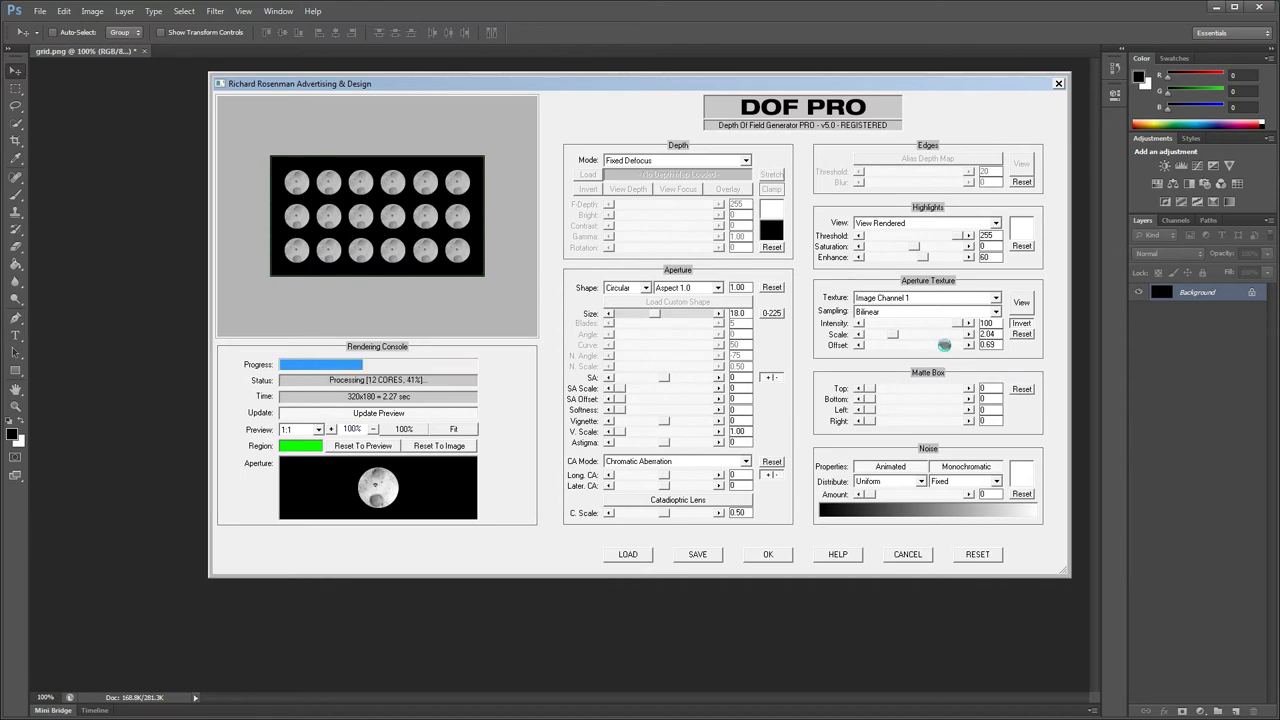
drag(945, 347, 961, 345)
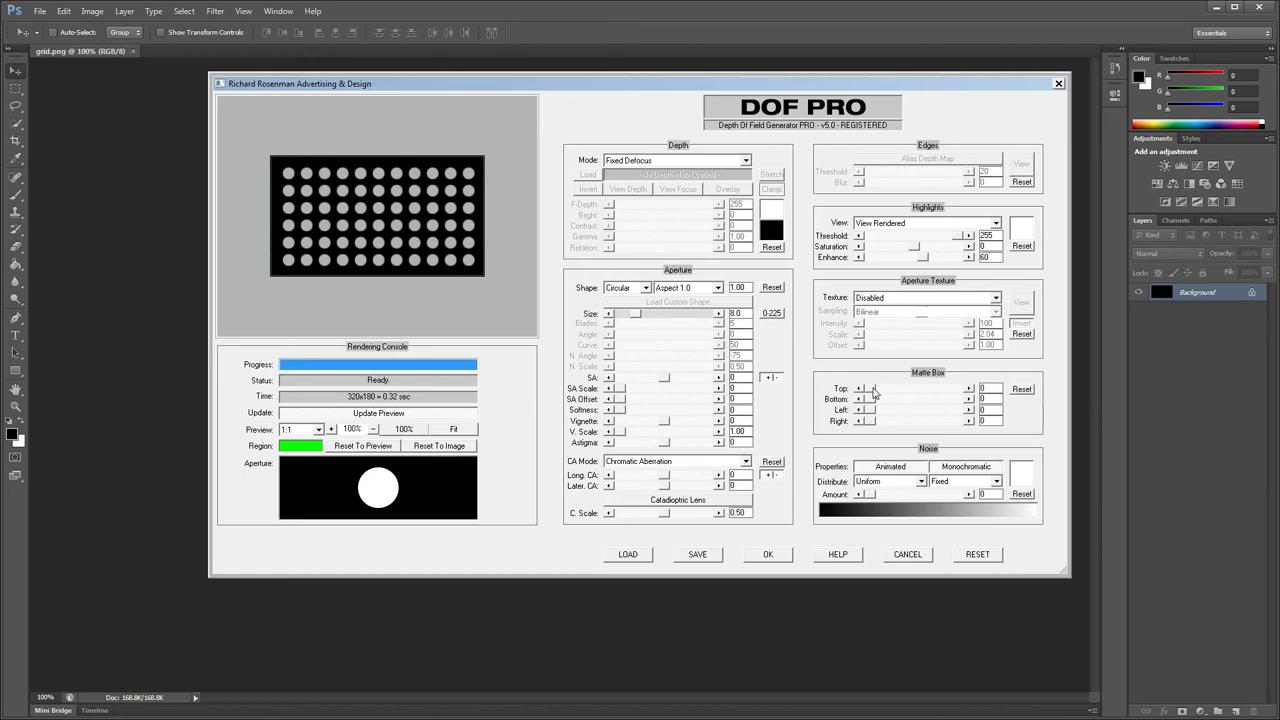
Set the matte box to Top 84, Bottom 86 and Left 85, and increase Right similarly
drag(873, 392, 946, 400)
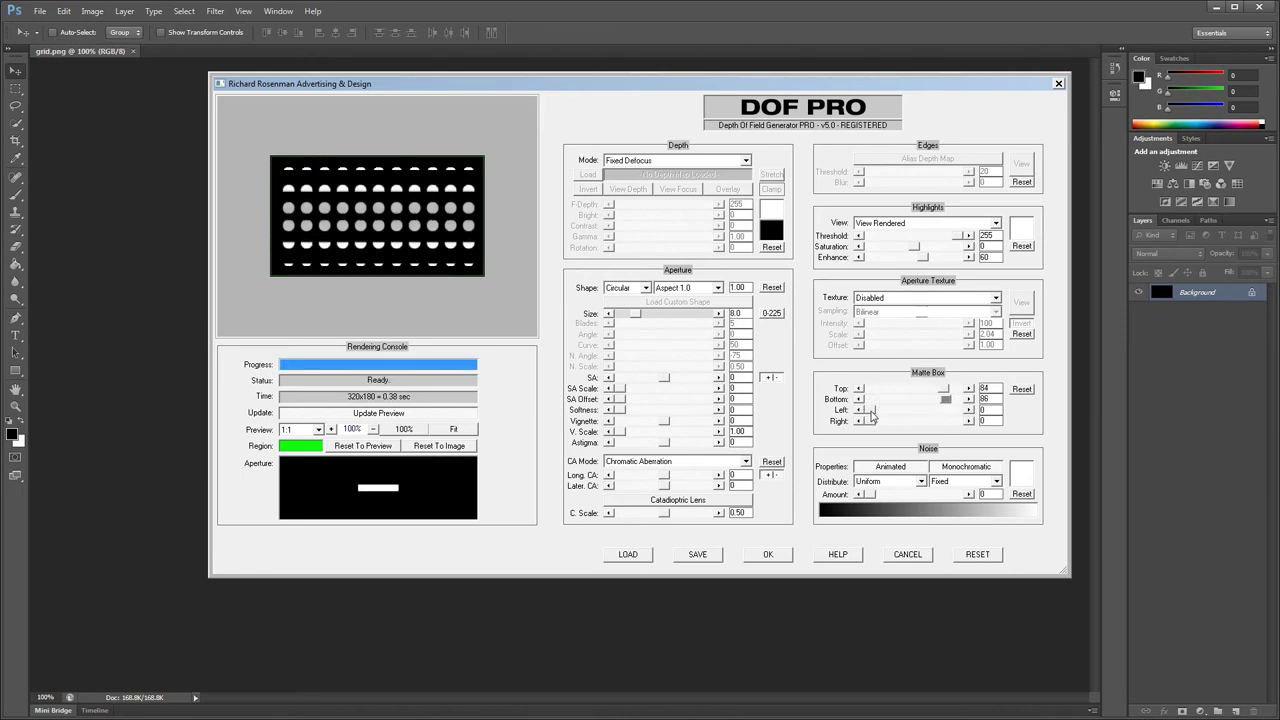
drag(871, 410, 946, 410)
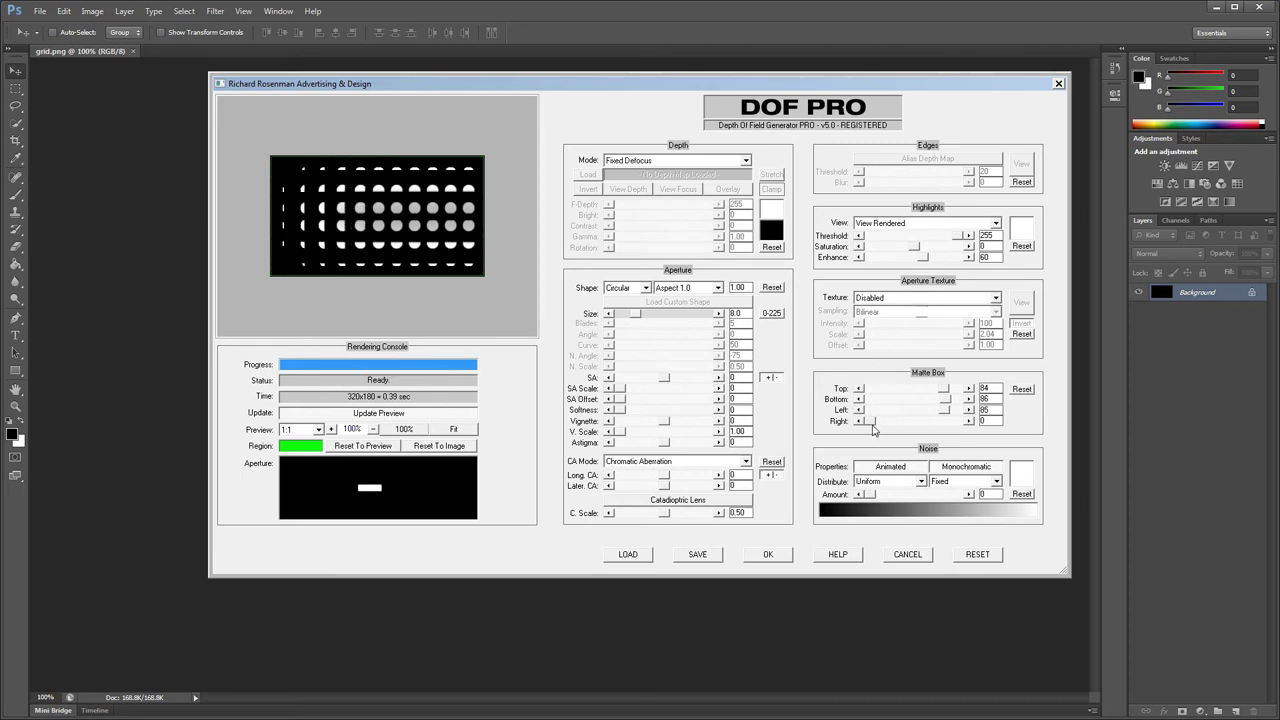
drag(871, 421, 946, 421)
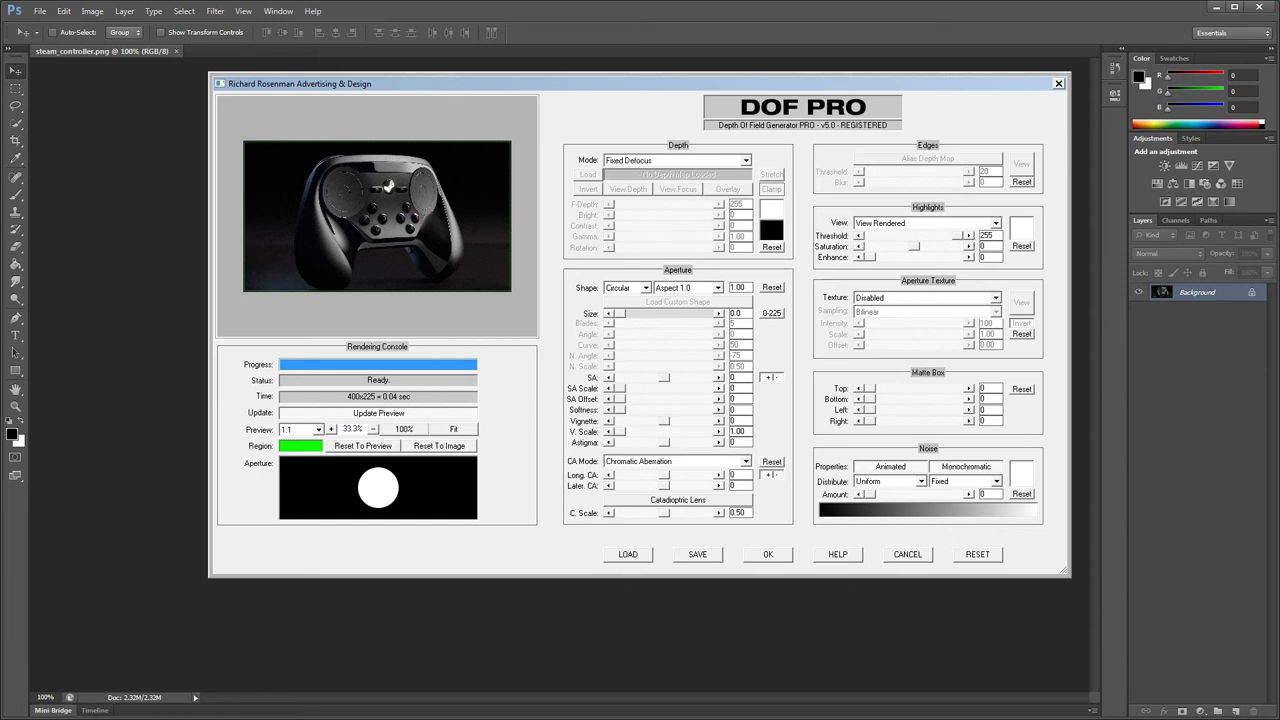
Inspect the controller's buttons, grip and trackpad at 100% preview, then fit the whole image in the preview
click(415, 432)
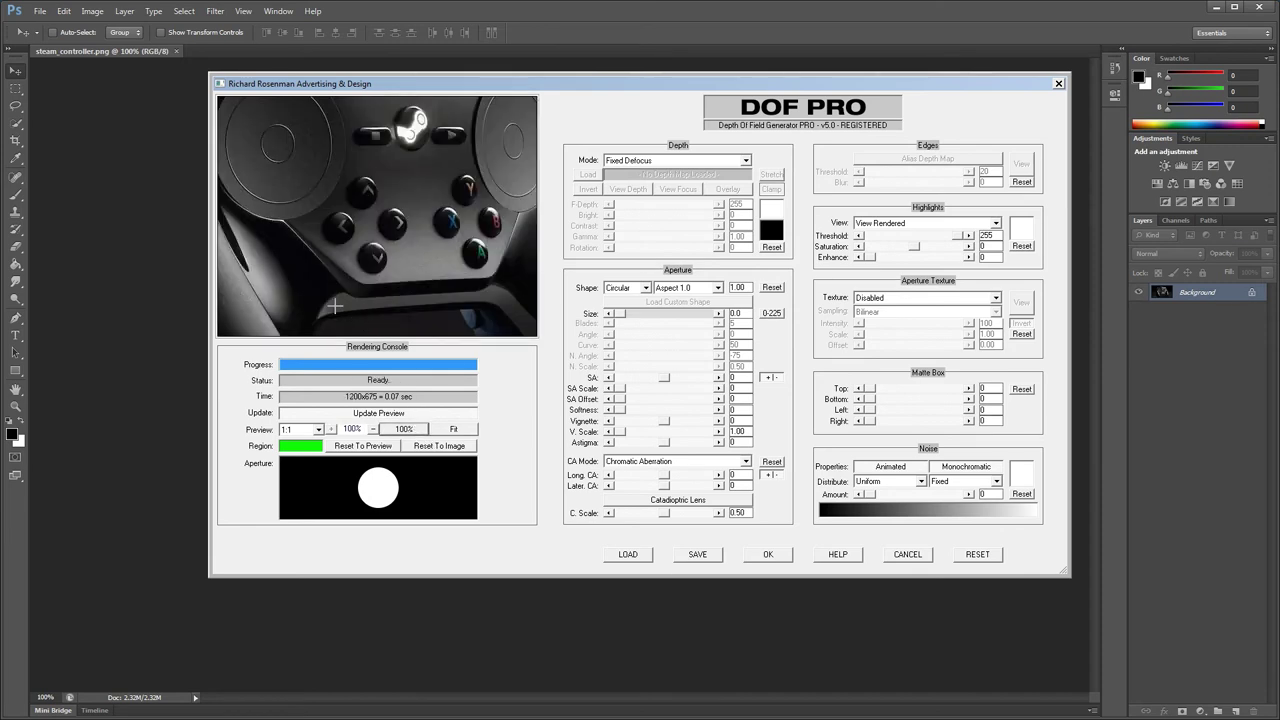
drag(335, 307, 495, 208)
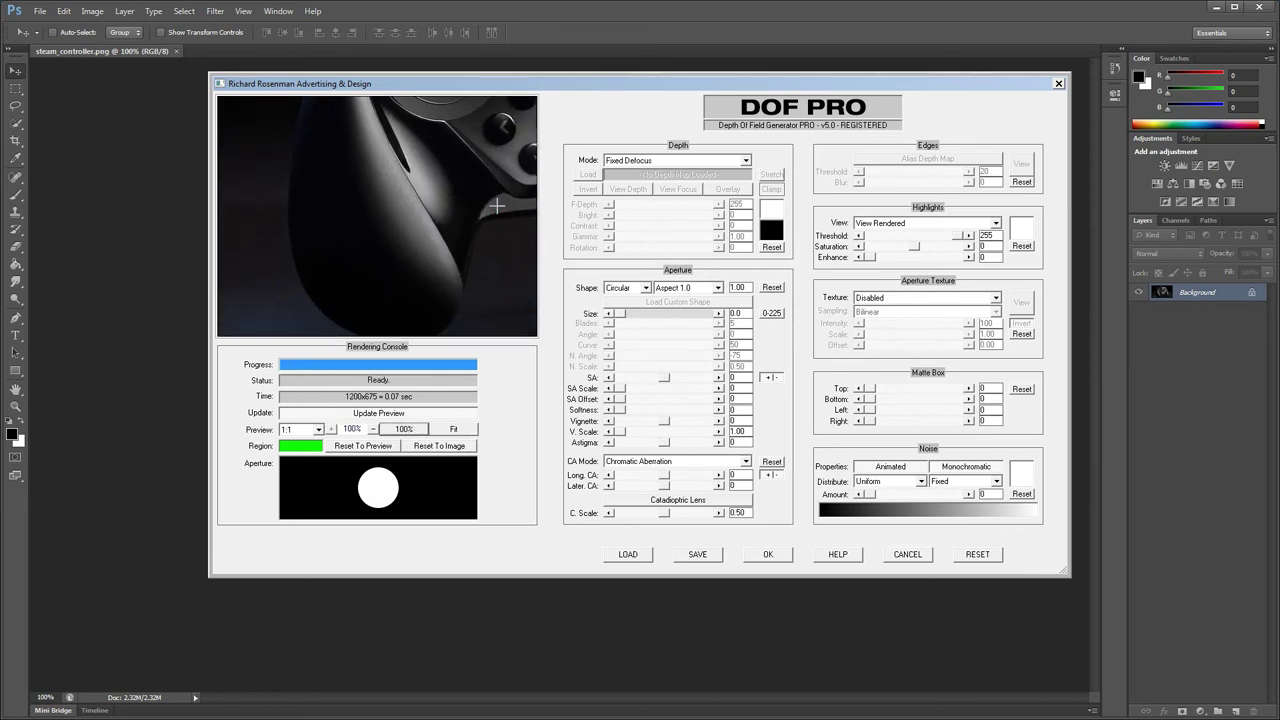
drag(415, 123, 437, 281)
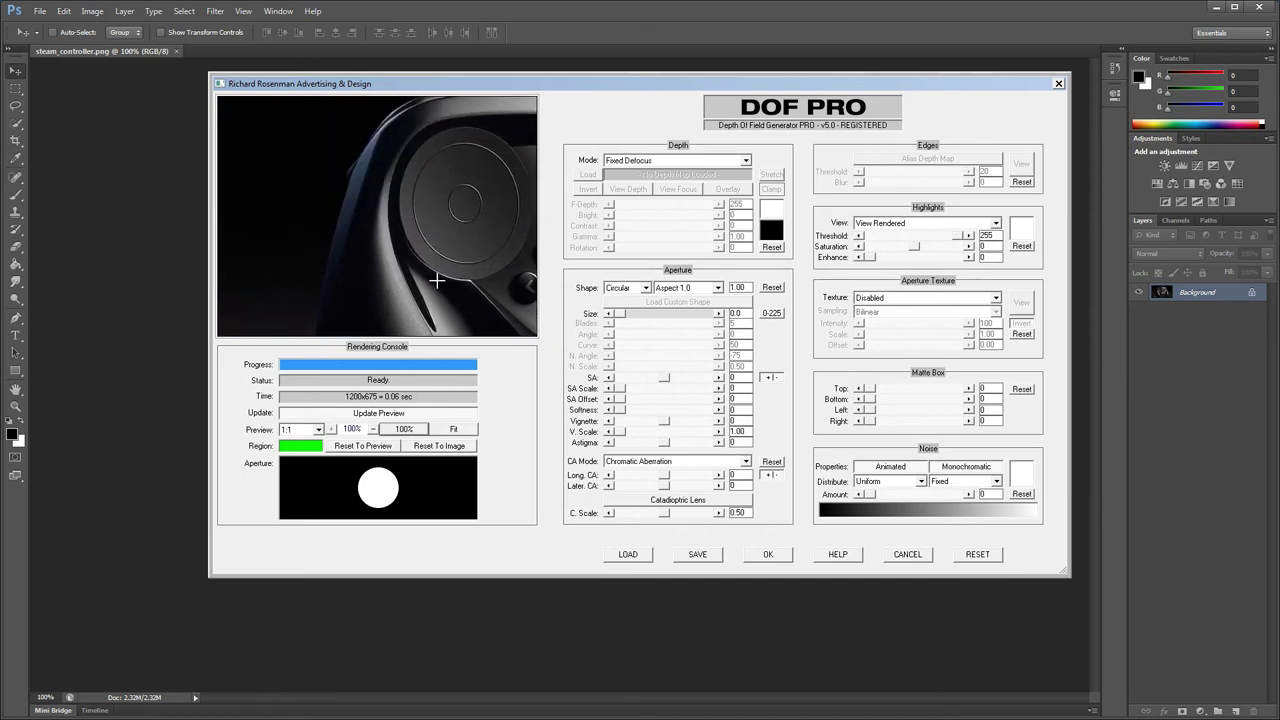
click(453, 430)
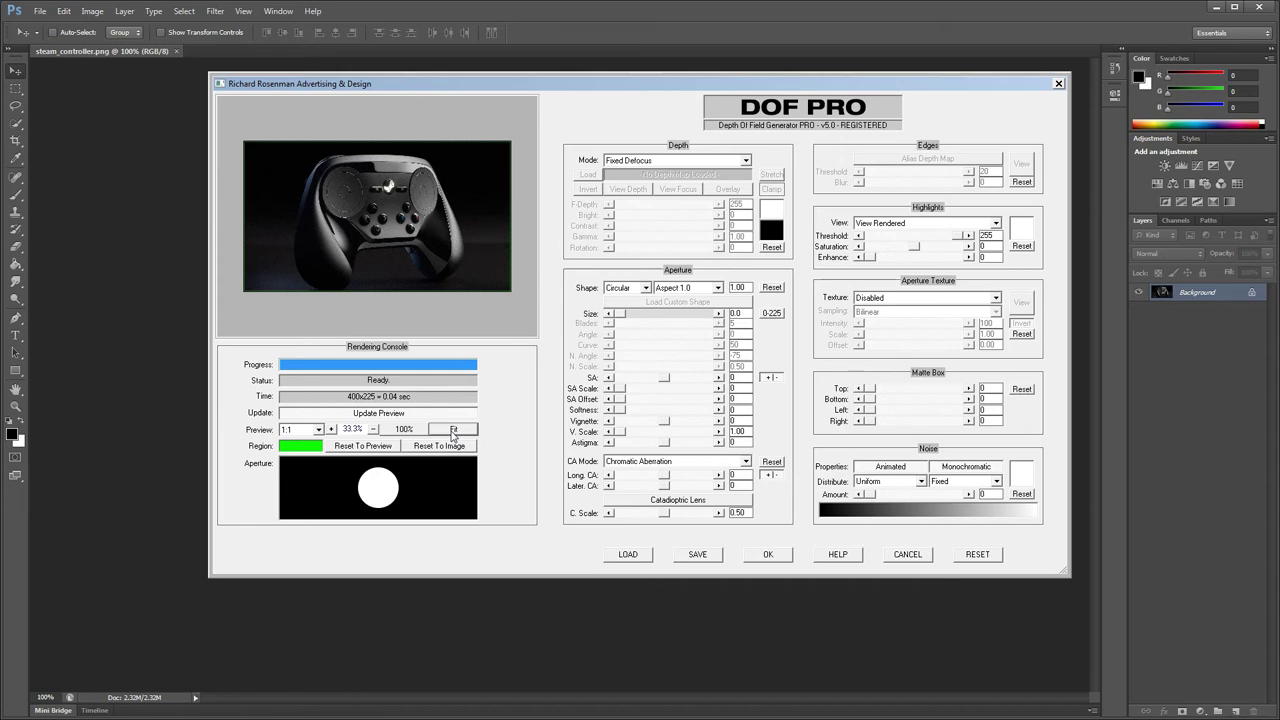
Set the depth mode to Linear Gradient with a rotation of 90, checking the gradient in the depth view
click(693, 166)
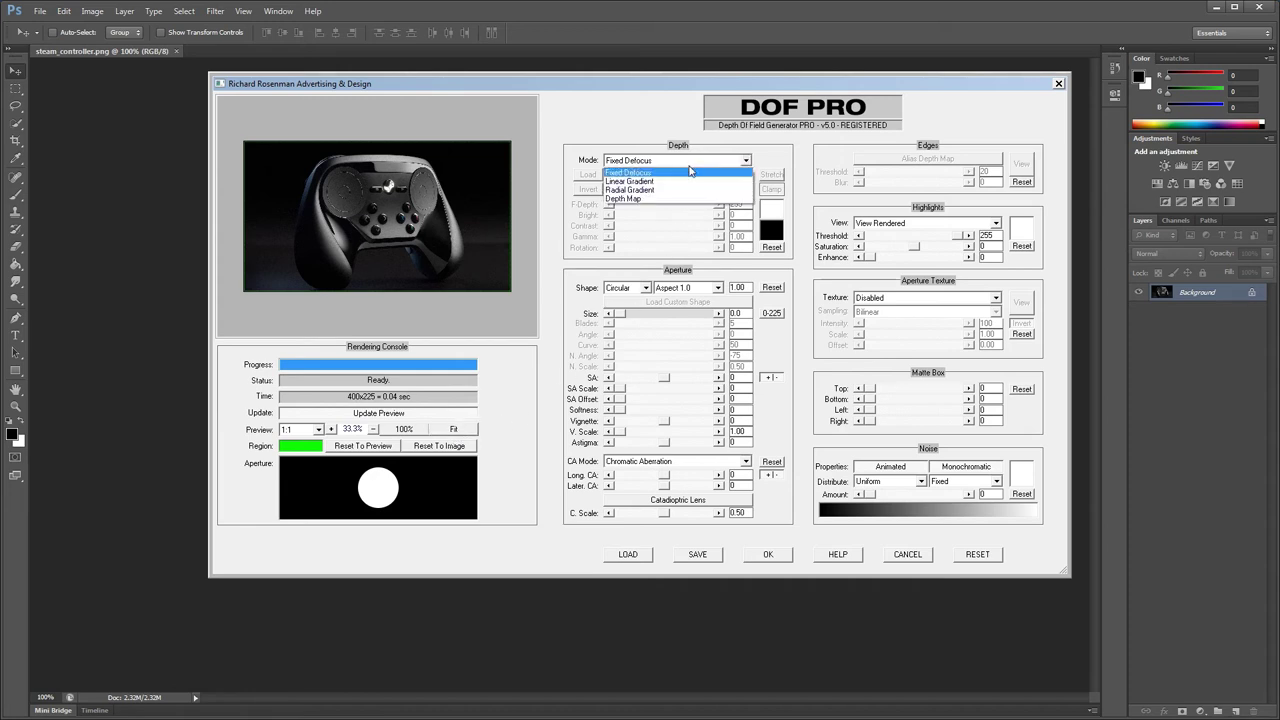
click(635, 181)
click(641, 192)
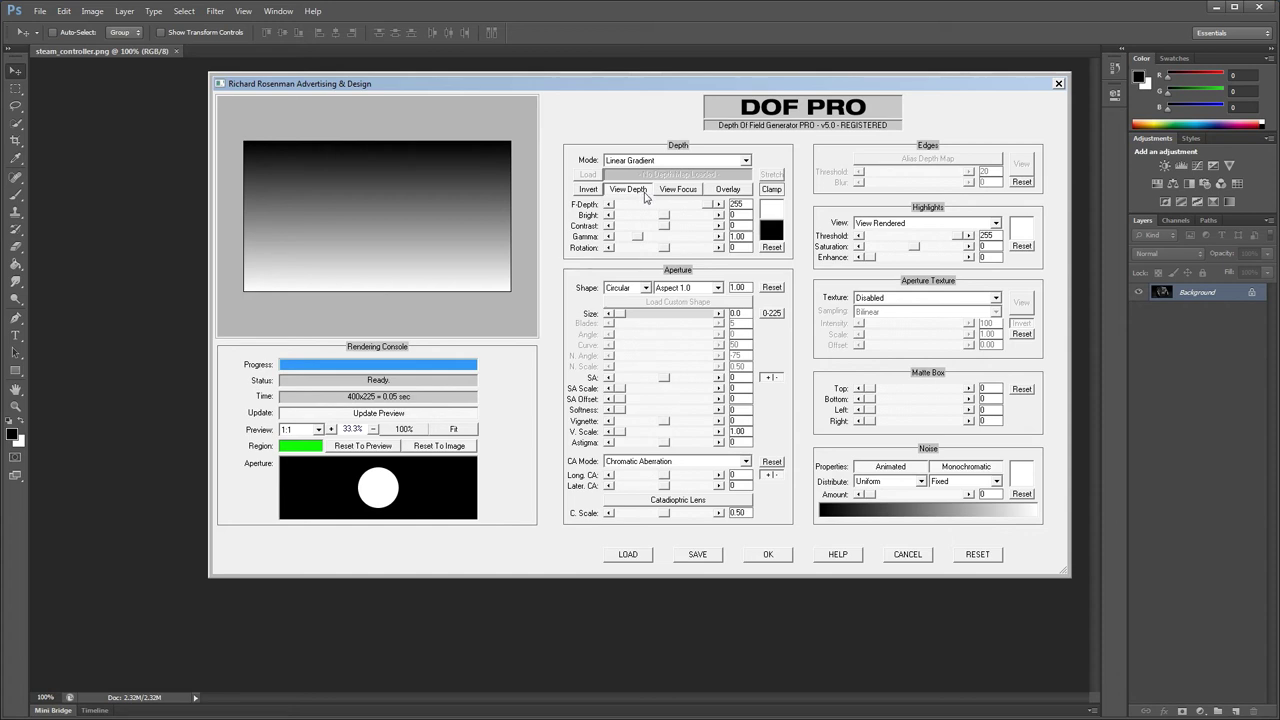
drag(662, 248, 714, 252)
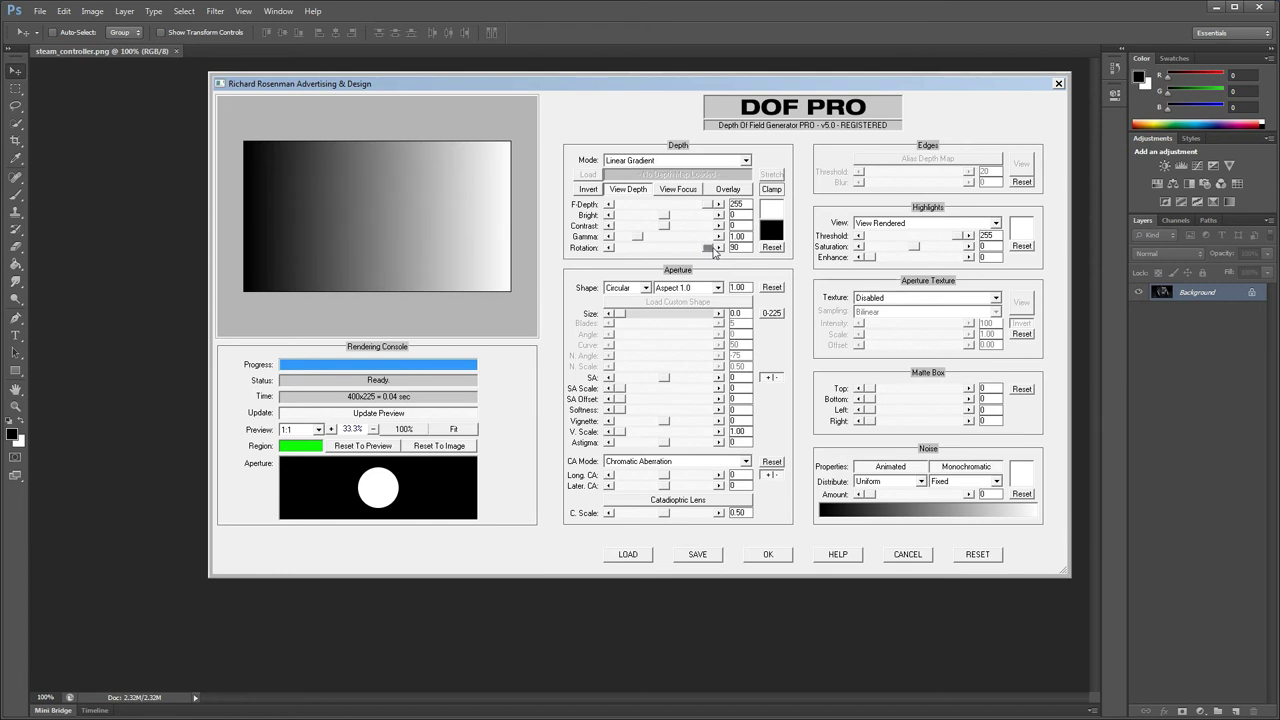
click(637, 191)
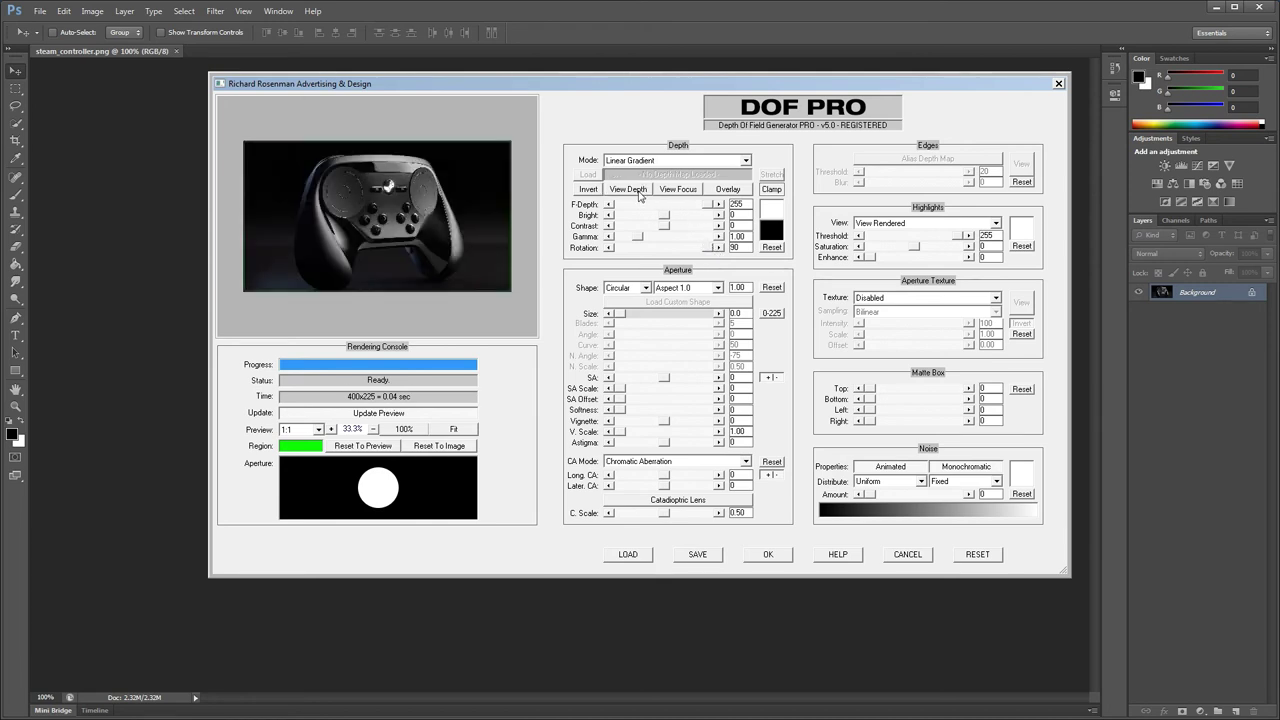
Set the focus on the controller's glowing central logo and the aperture size to 26.5
click(388, 190)
drag(619, 315, 672, 322)
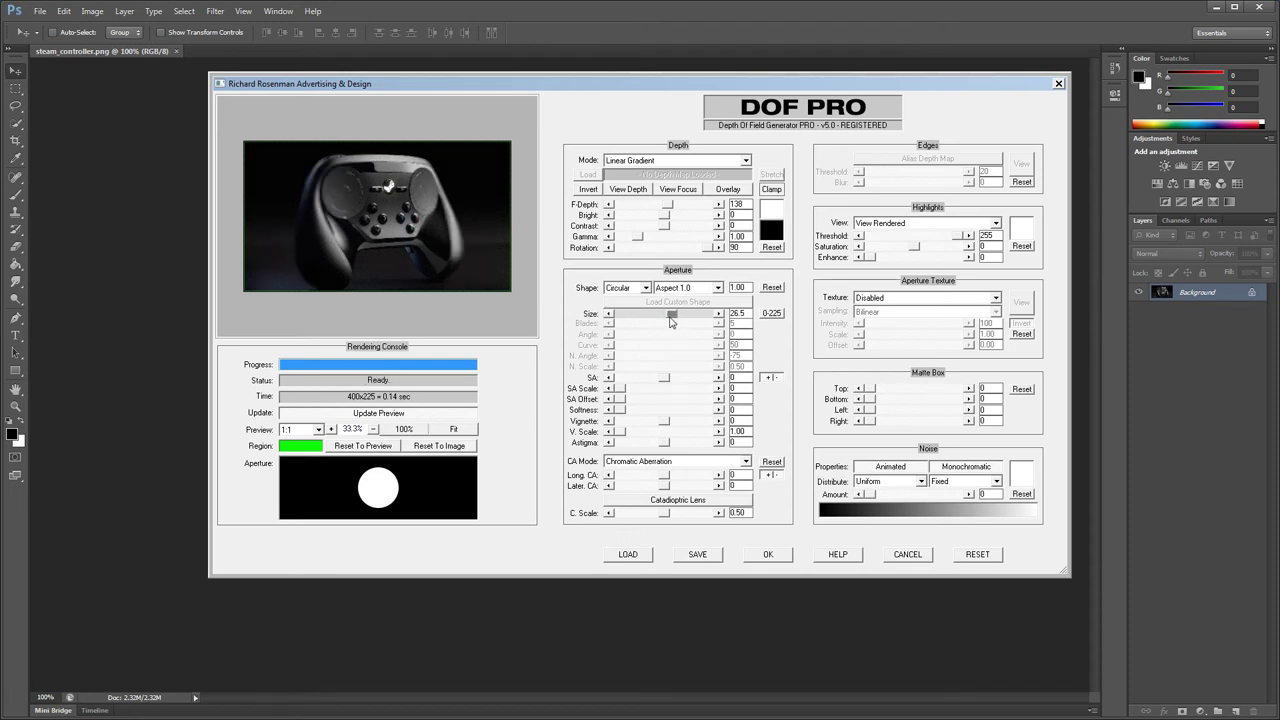
Set the highlight threshold to 128 using the View Selected display, and set Enhance to 47 in the rendered view
click(886, 225)
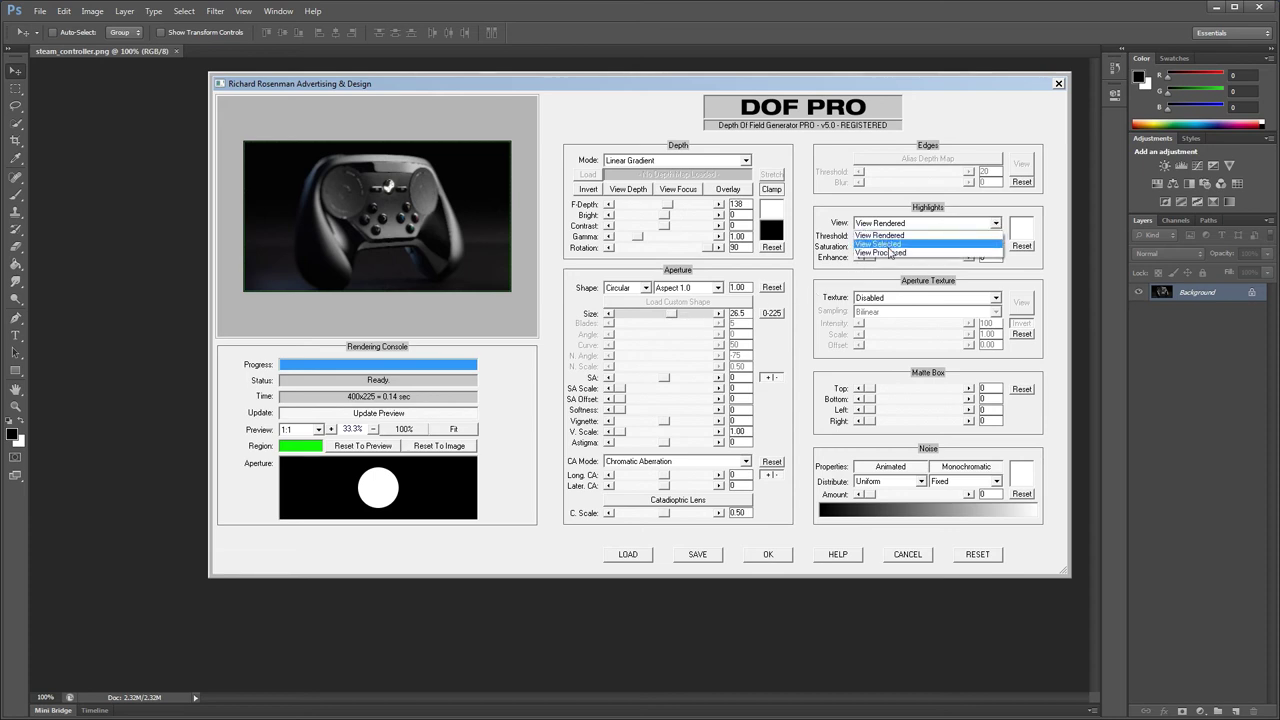
click(889, 244)
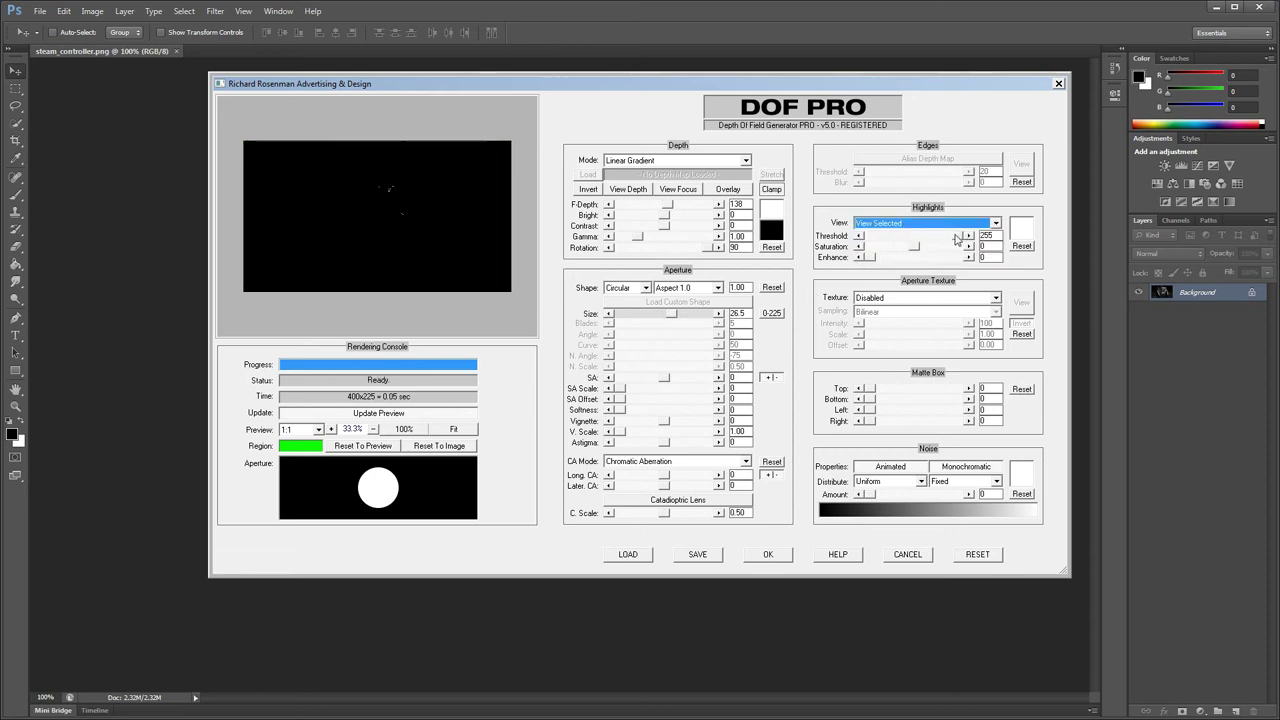
drag(958, 238, 916, 242)
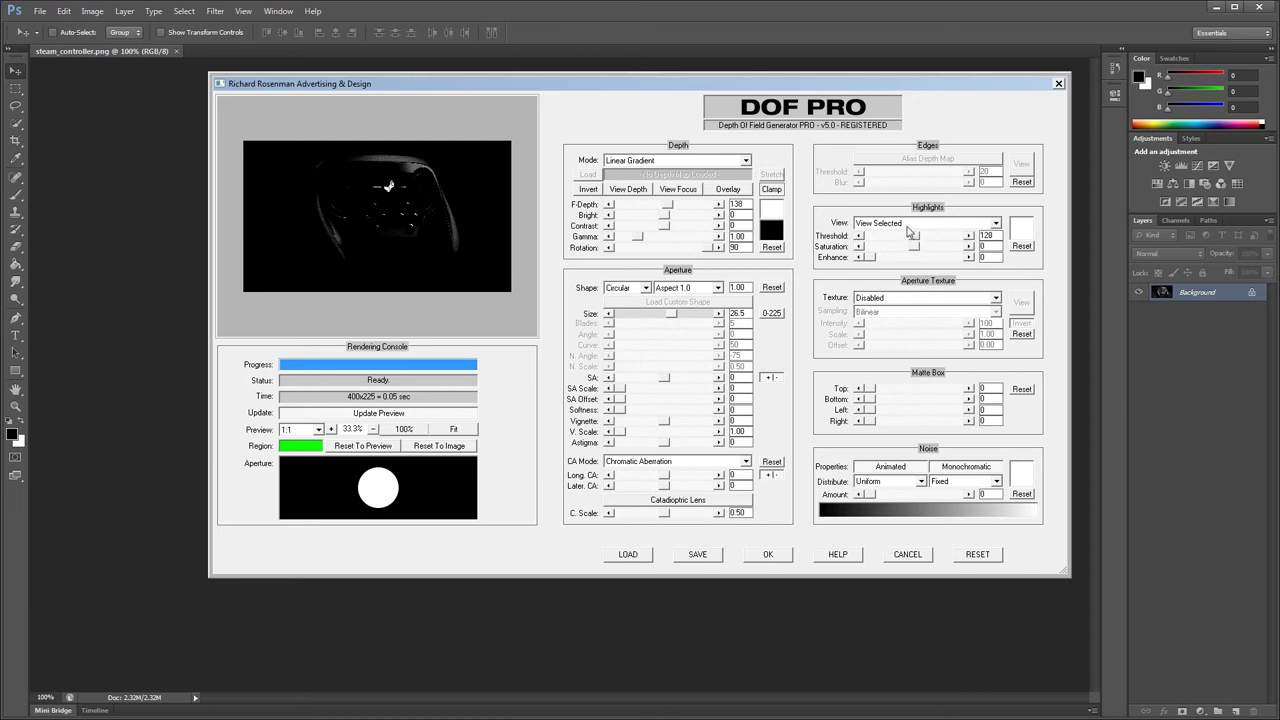
click(906, 224)
click(903, 237)
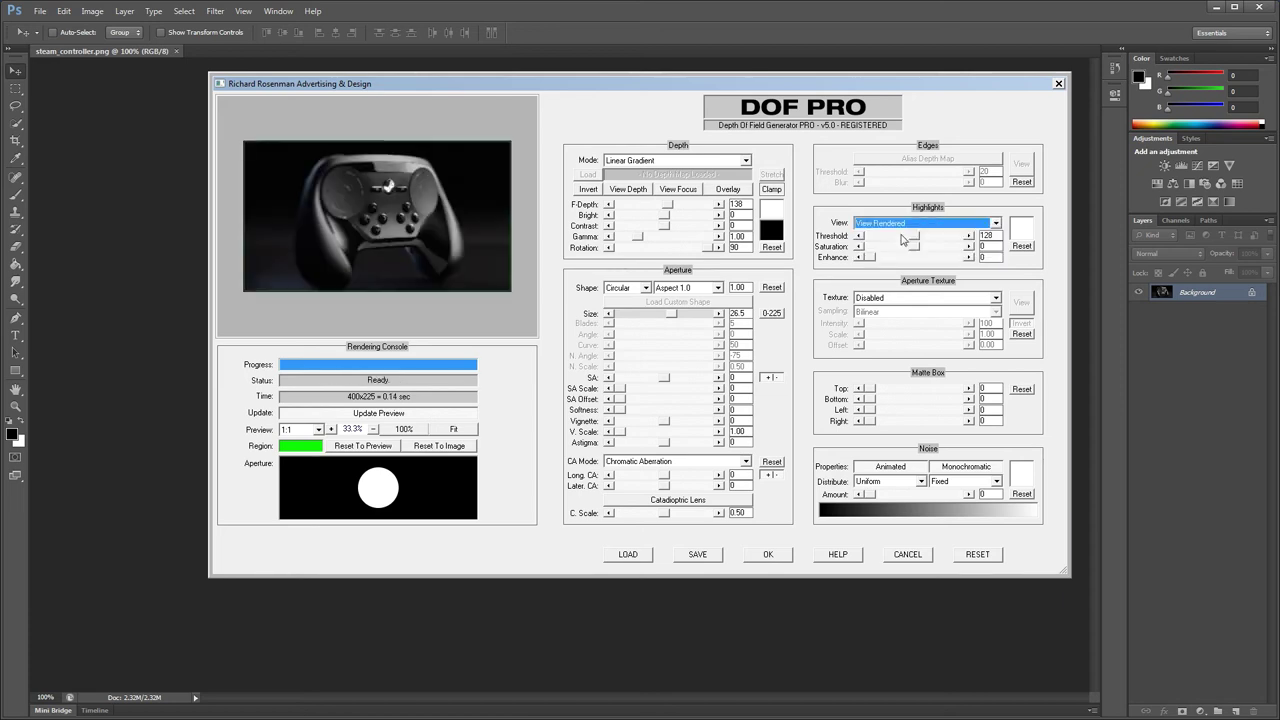
drag(868, 259, 911, 262)
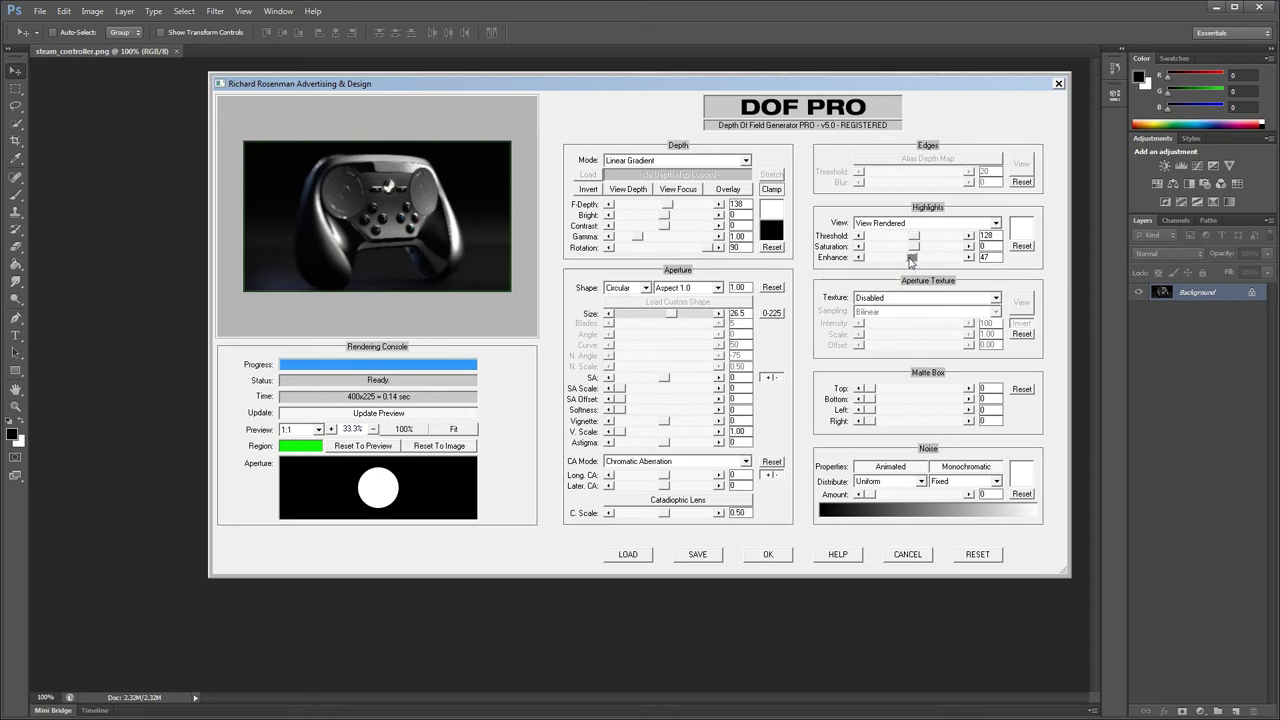
Examine the rendered blur and highlights on the controller's grip and buttons at 100% preview
click(420, 430)
drag(378, 314, 481, 199)
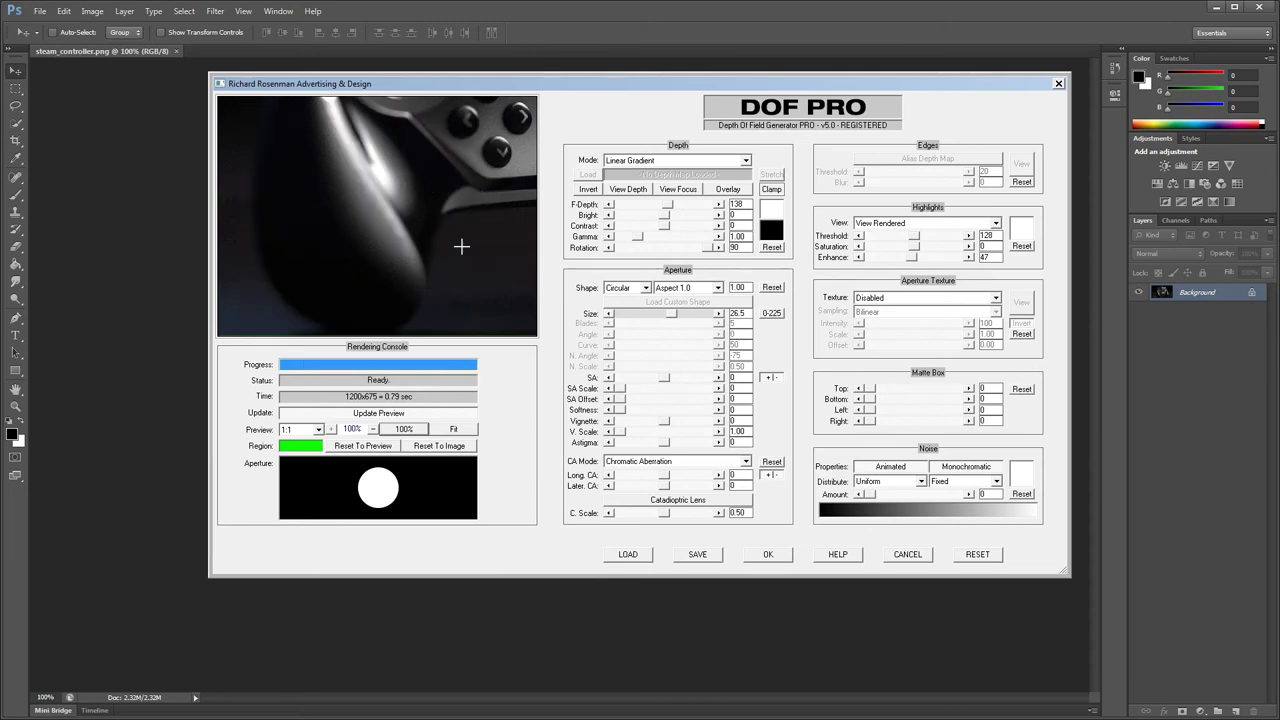
drag(497, 167, 363, 289)
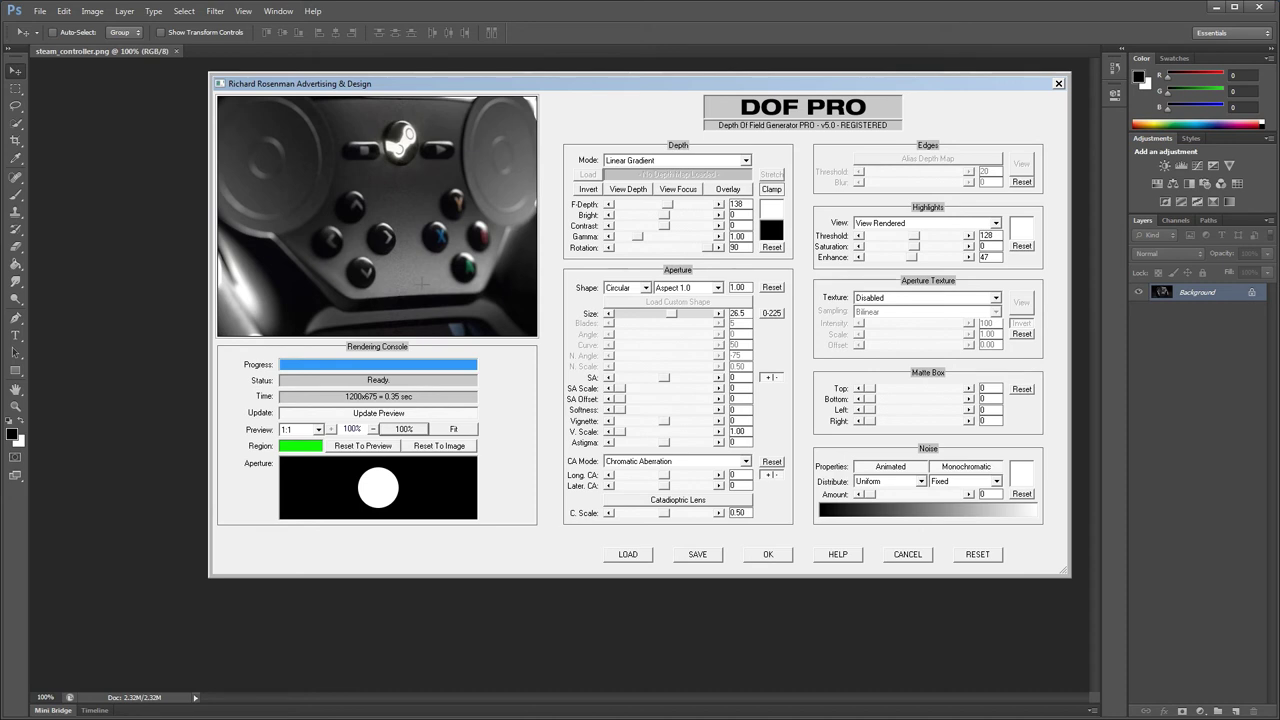
drag(314, 306, 443, 180)
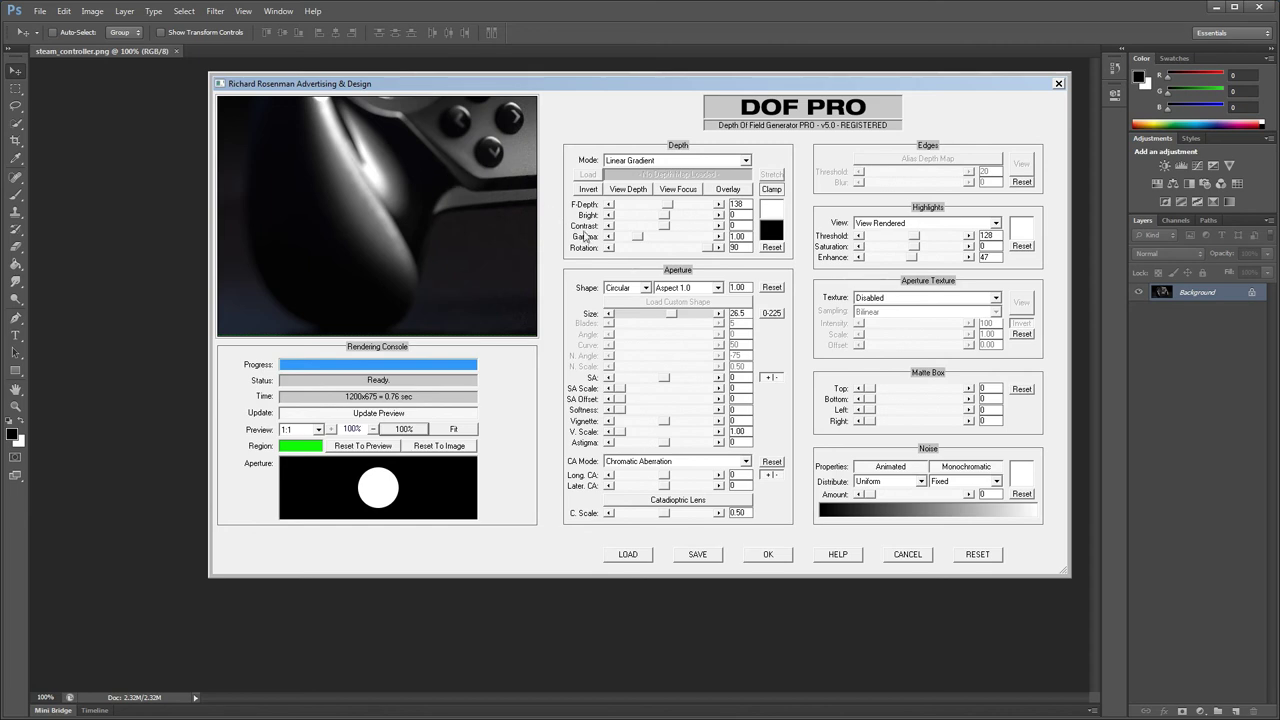
Set the noise distribution to Photometric with an amount of 6, and check the grain across the grip and buttons
click(866, 483)
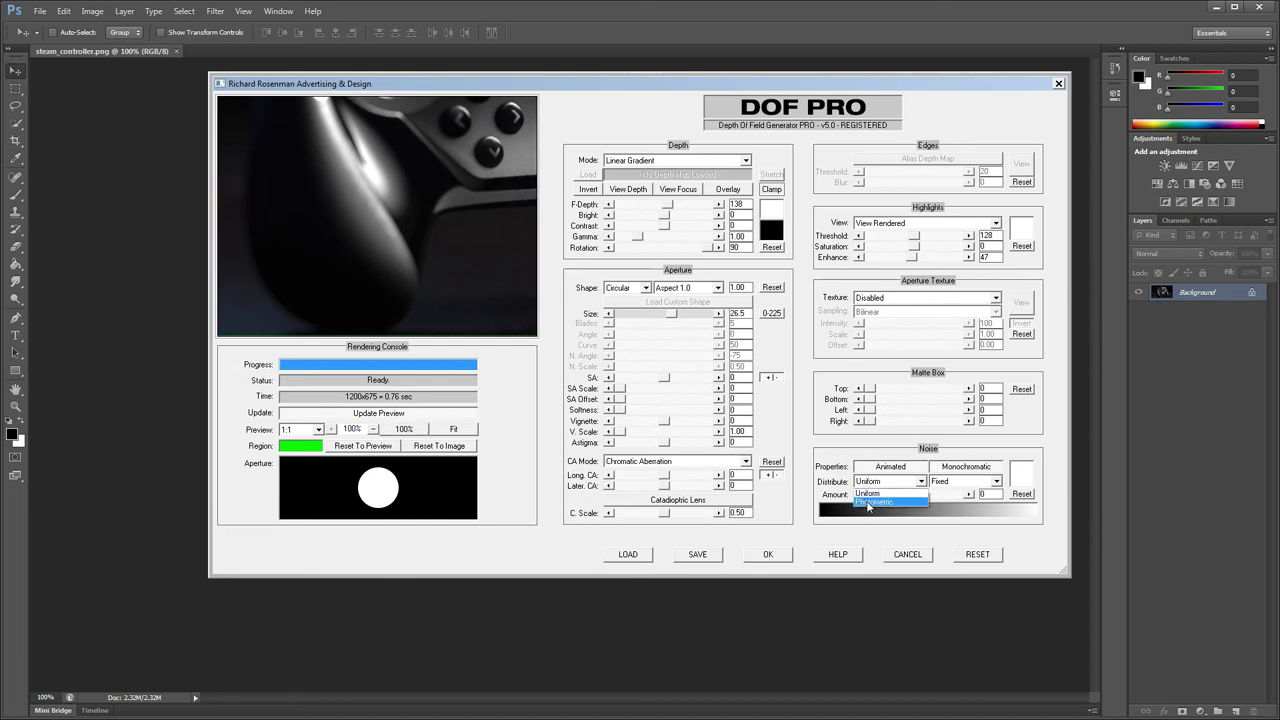
click(870, 501)
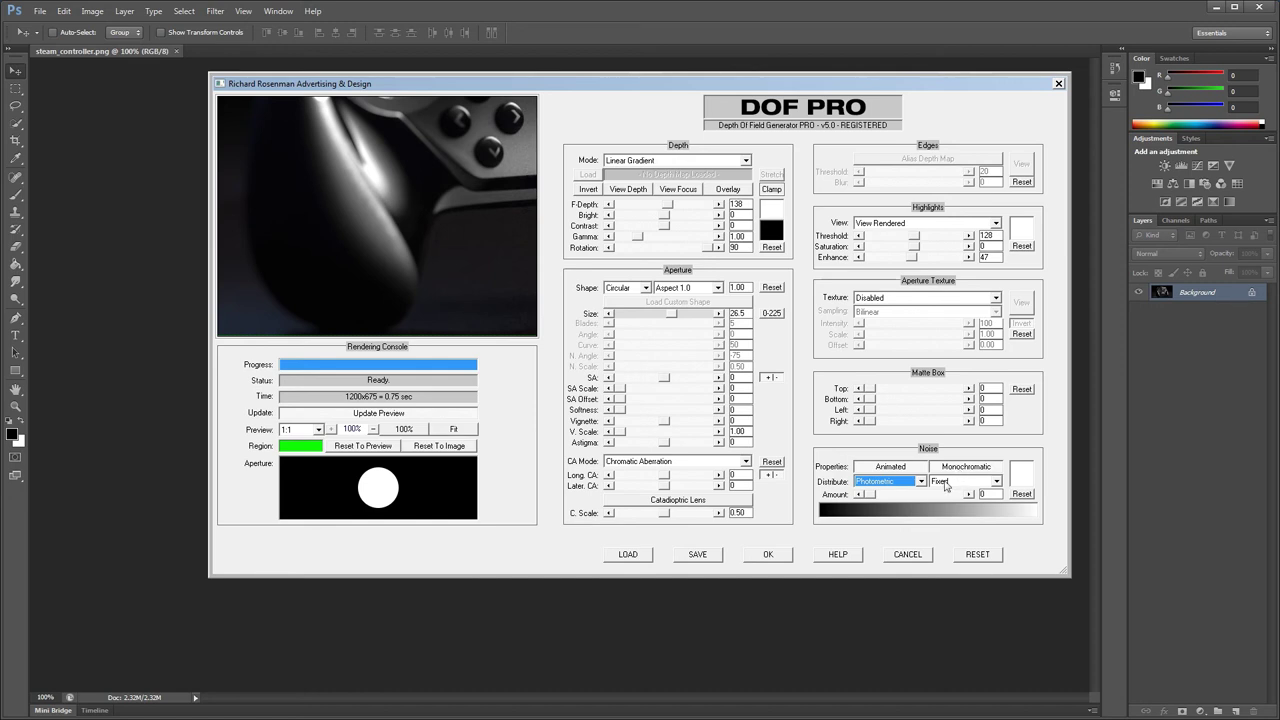
click(876, 497)
drag(876, 497, 878, 497)
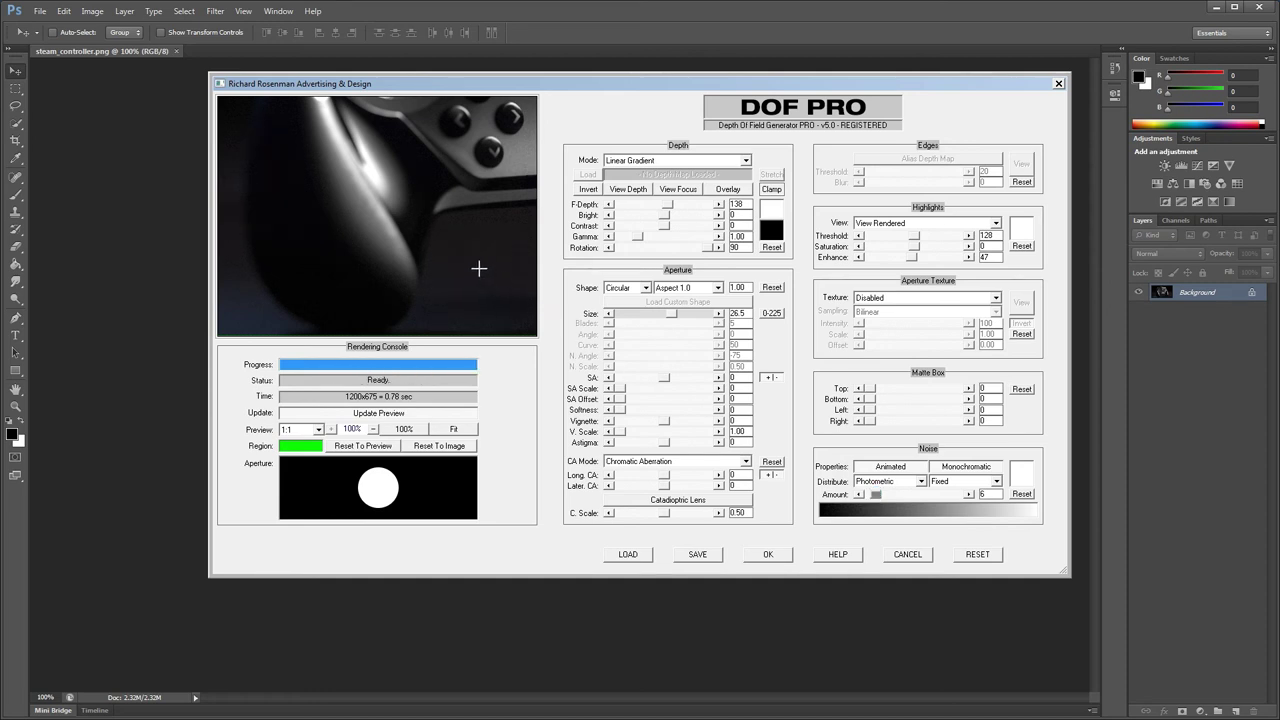
drag(479, 268, 349, 329)
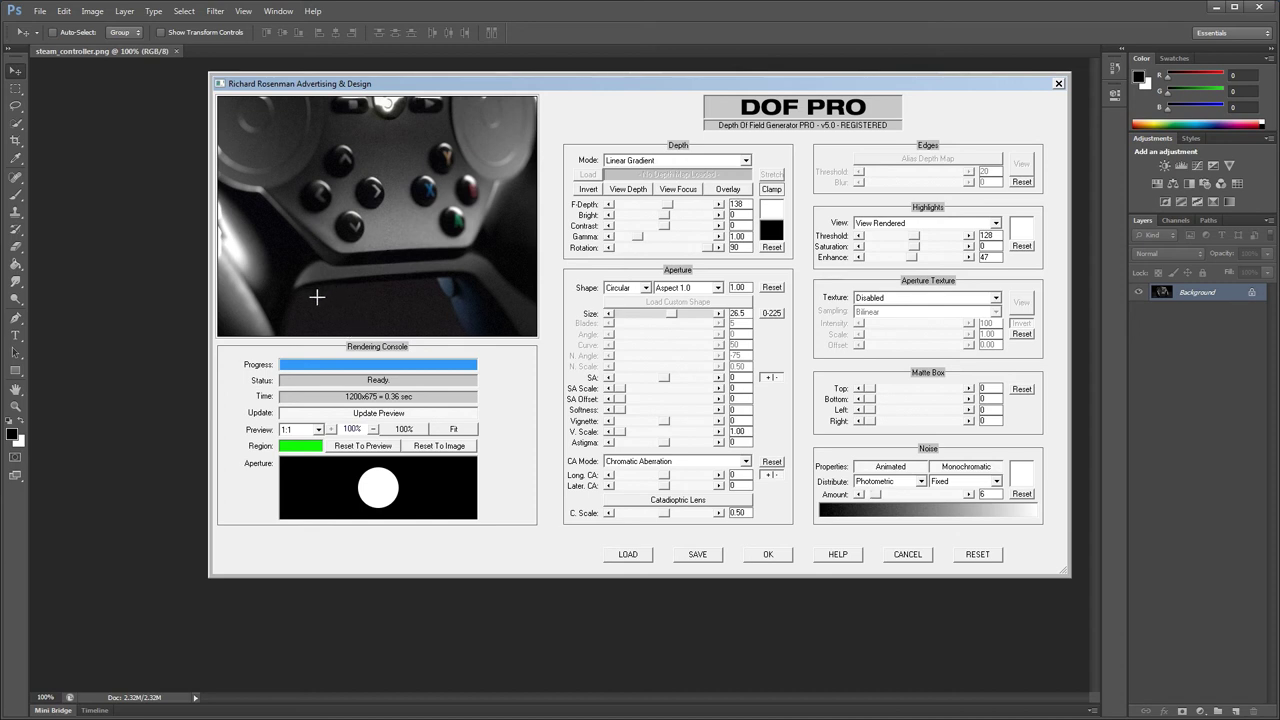
drag(329, 289, 456, 223)
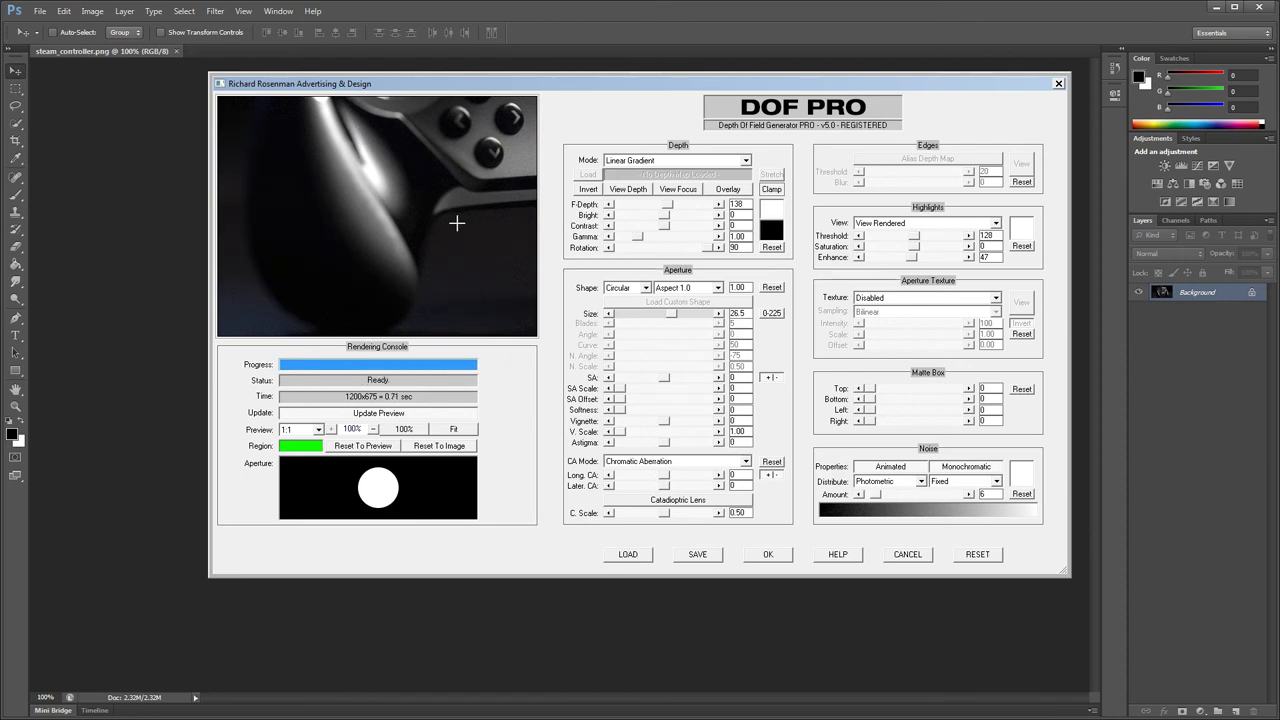
Compare the Blur Amount and Focus Map noise modes, and settle on Blur Amount
click(940, 482)
click(946, 511)
click(956, 484)
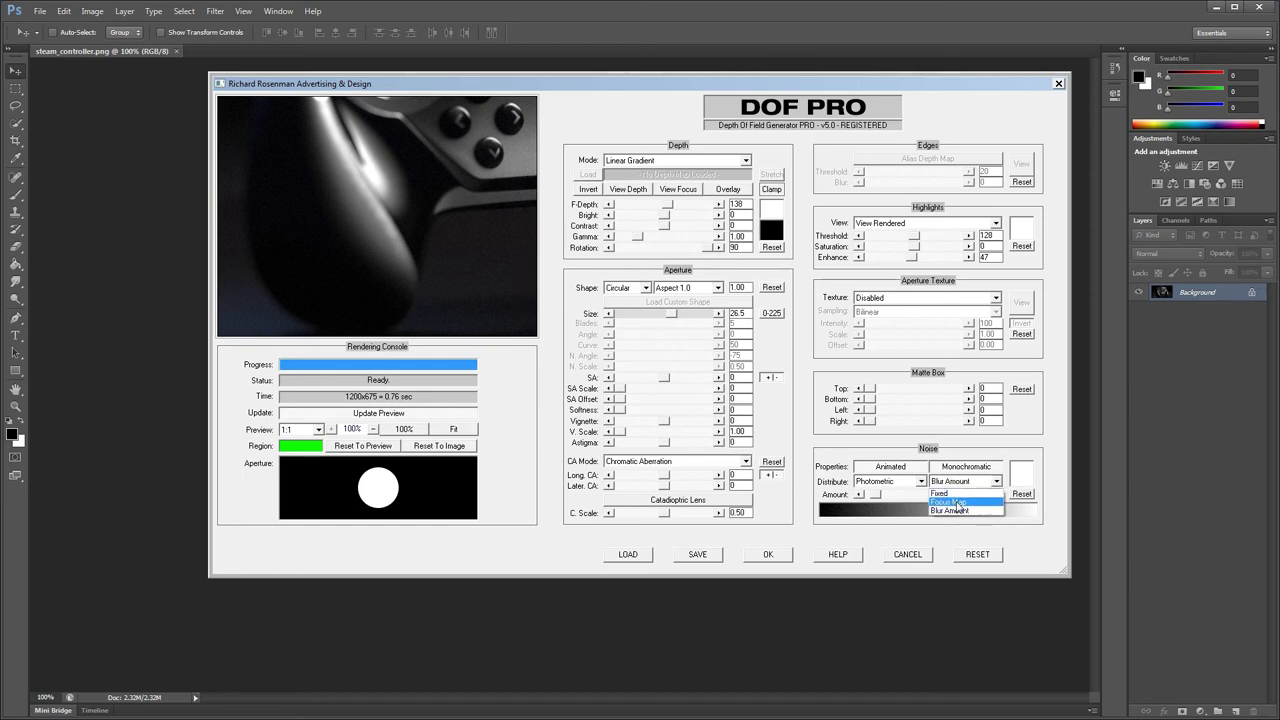
click(957, 502)
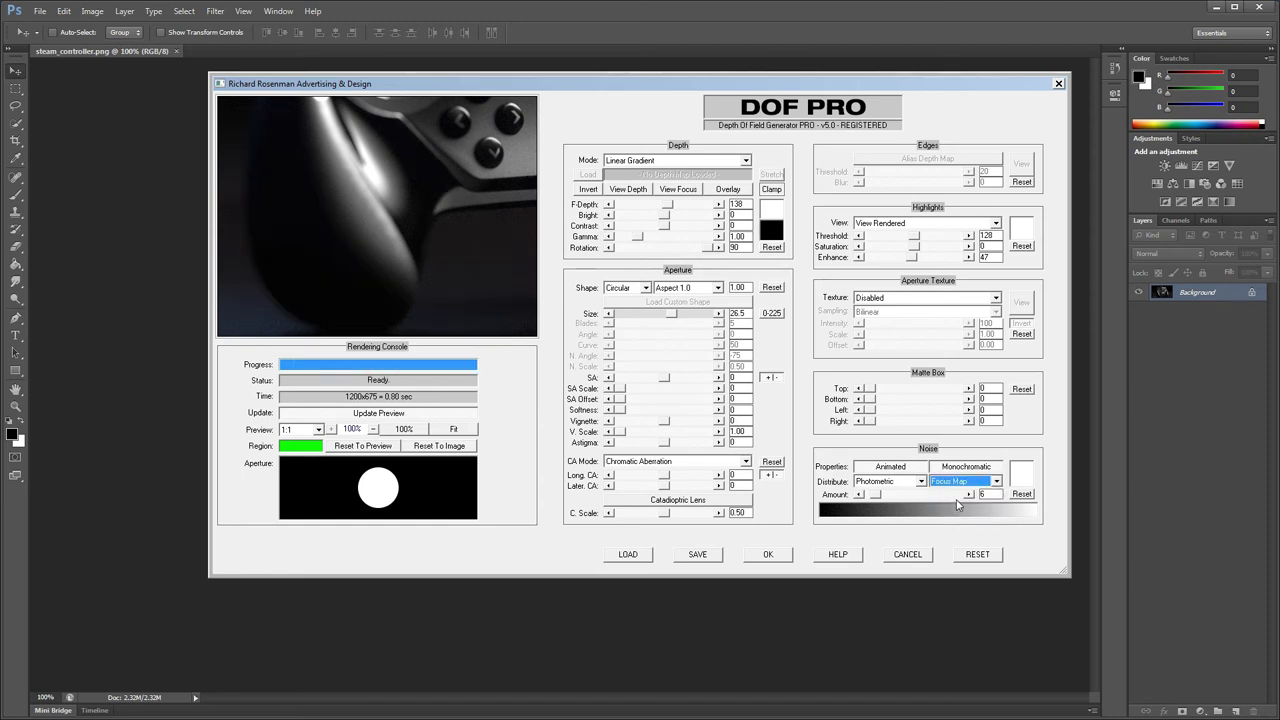
click(957, 484)
click(952, 511)
Compare the original with the rendered preview, and examine the noise on the buttons and trackpad
click(471, 239)
click(471, 239)
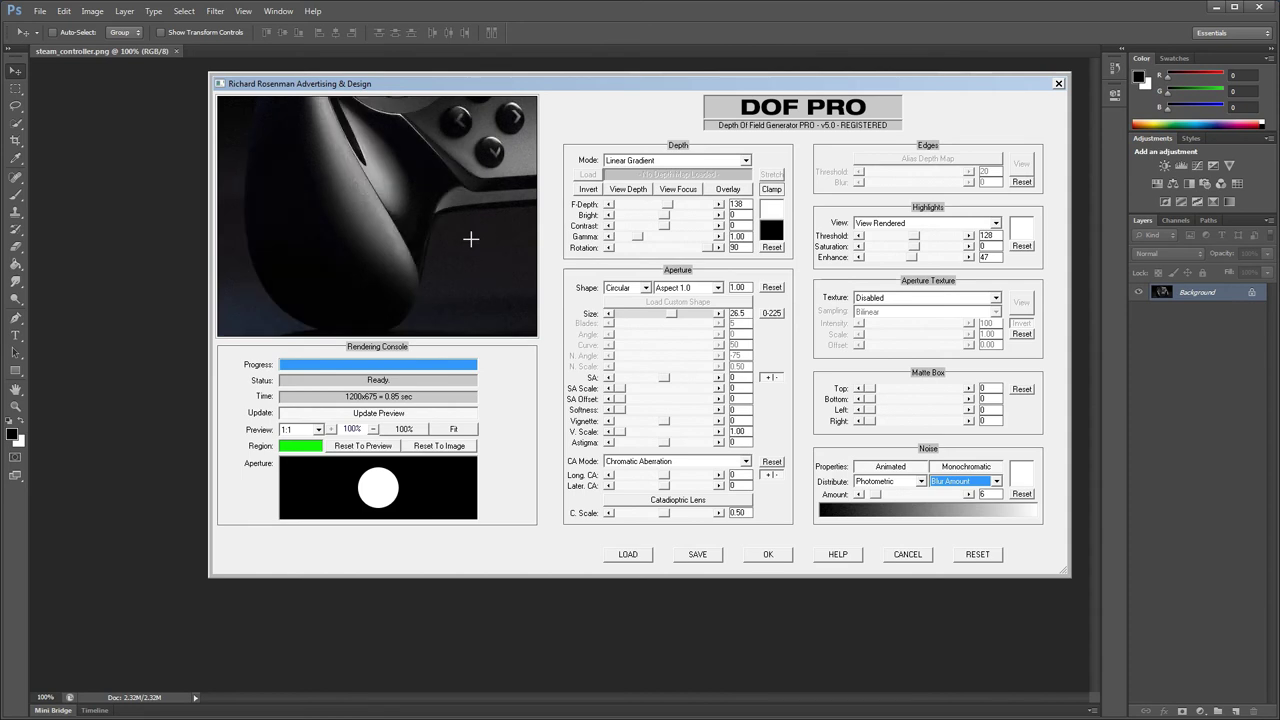
click(471, 239)
click(471, 239)
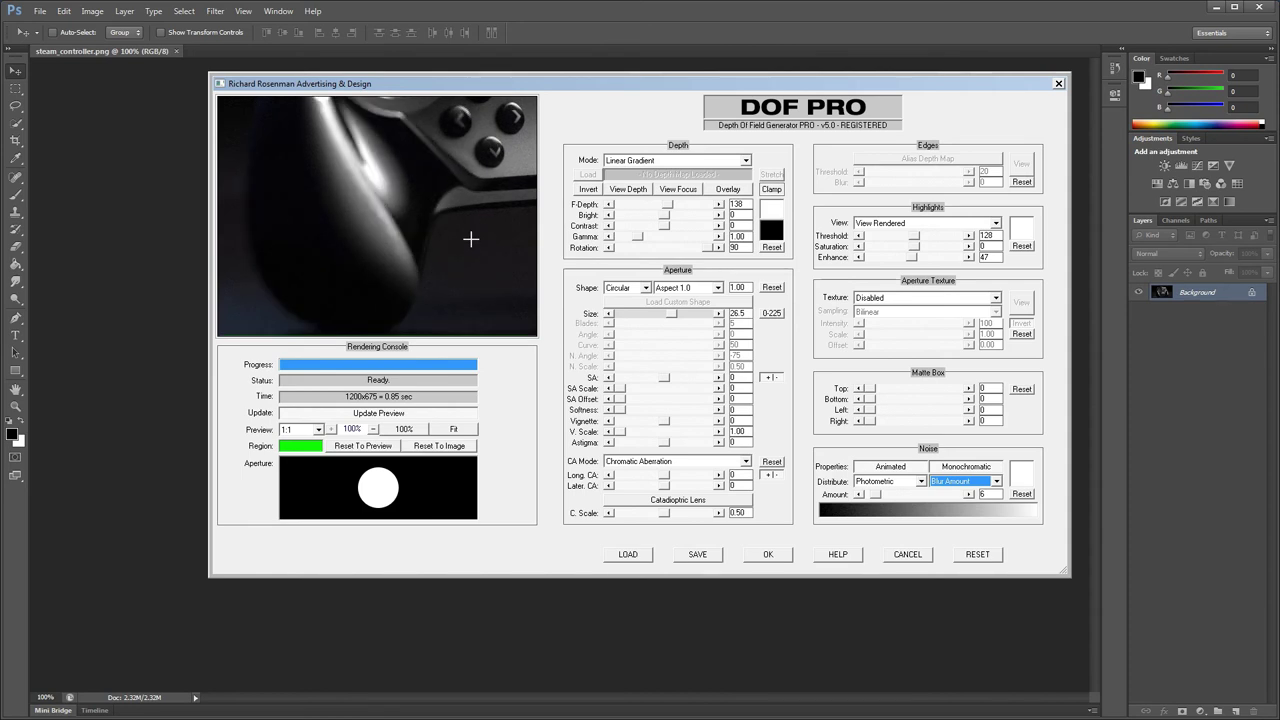
click(471, 239)
drag(503, 191, 401, 280)
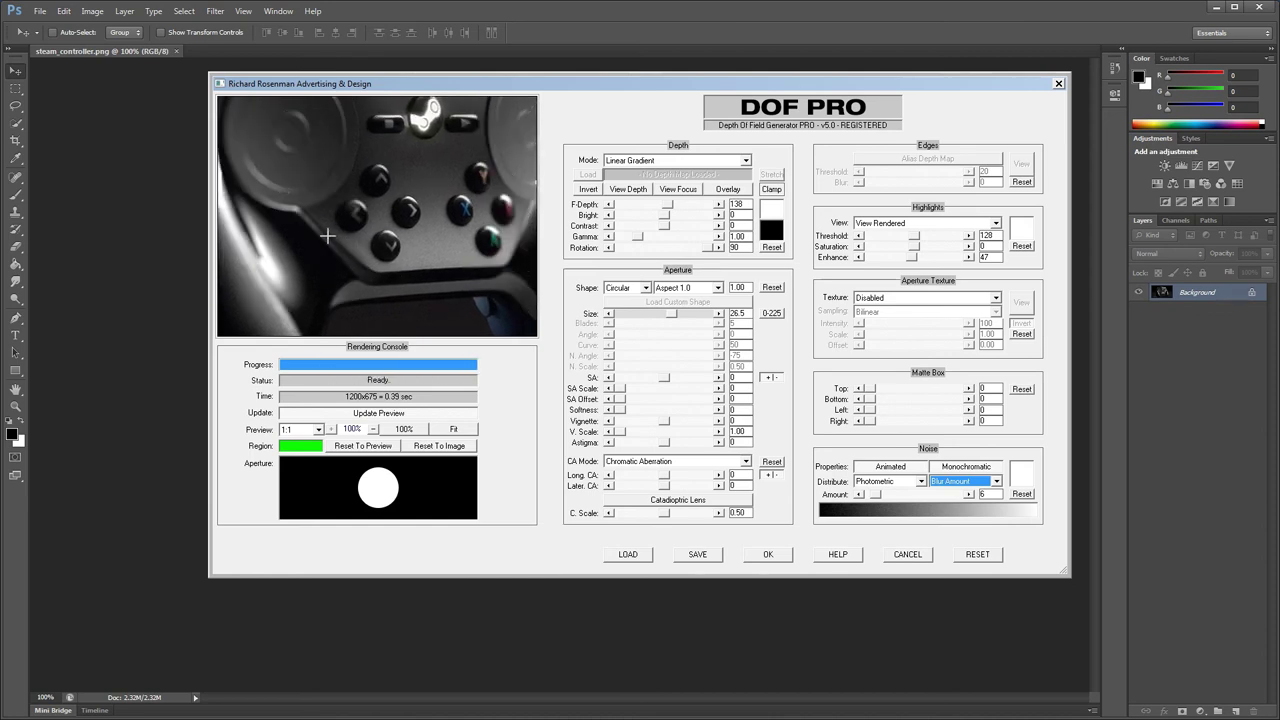
drag(328, 236, 465, 300)
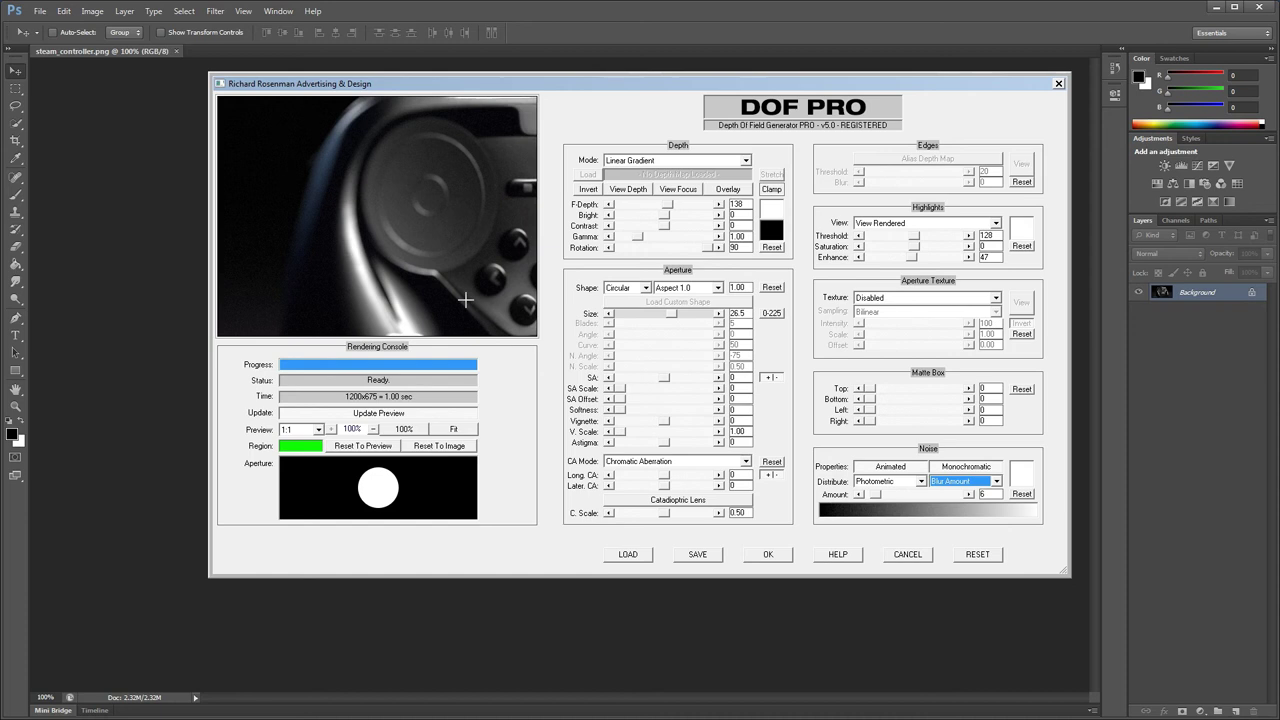
Set the noise tint to the pale cyan e2fbff
click(1019, 479)
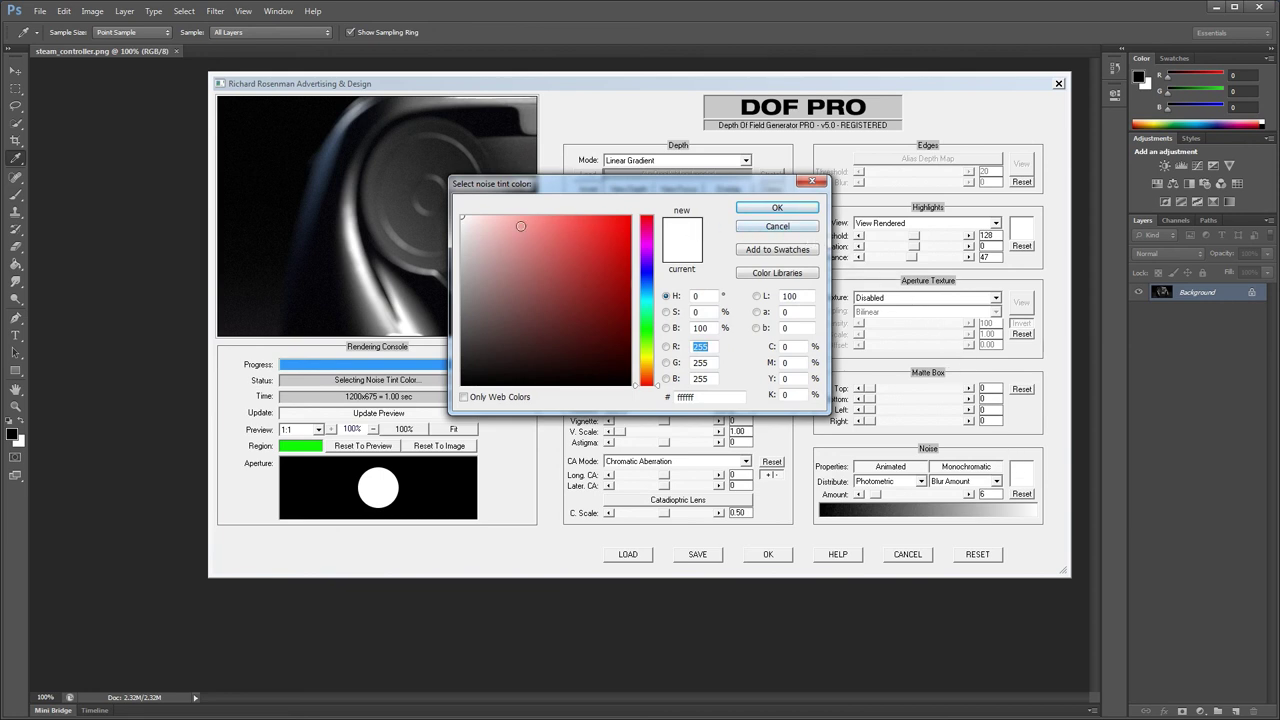
drag(484, 236, 480, 213)
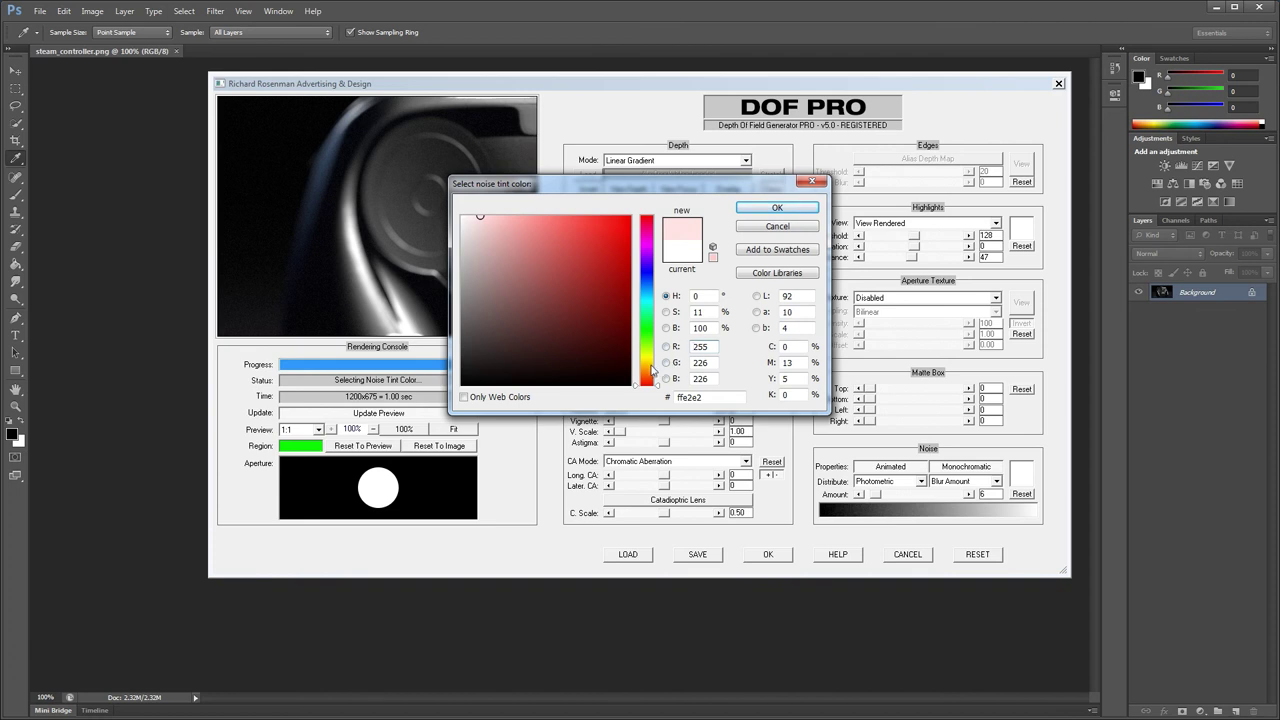
click(648, 298)
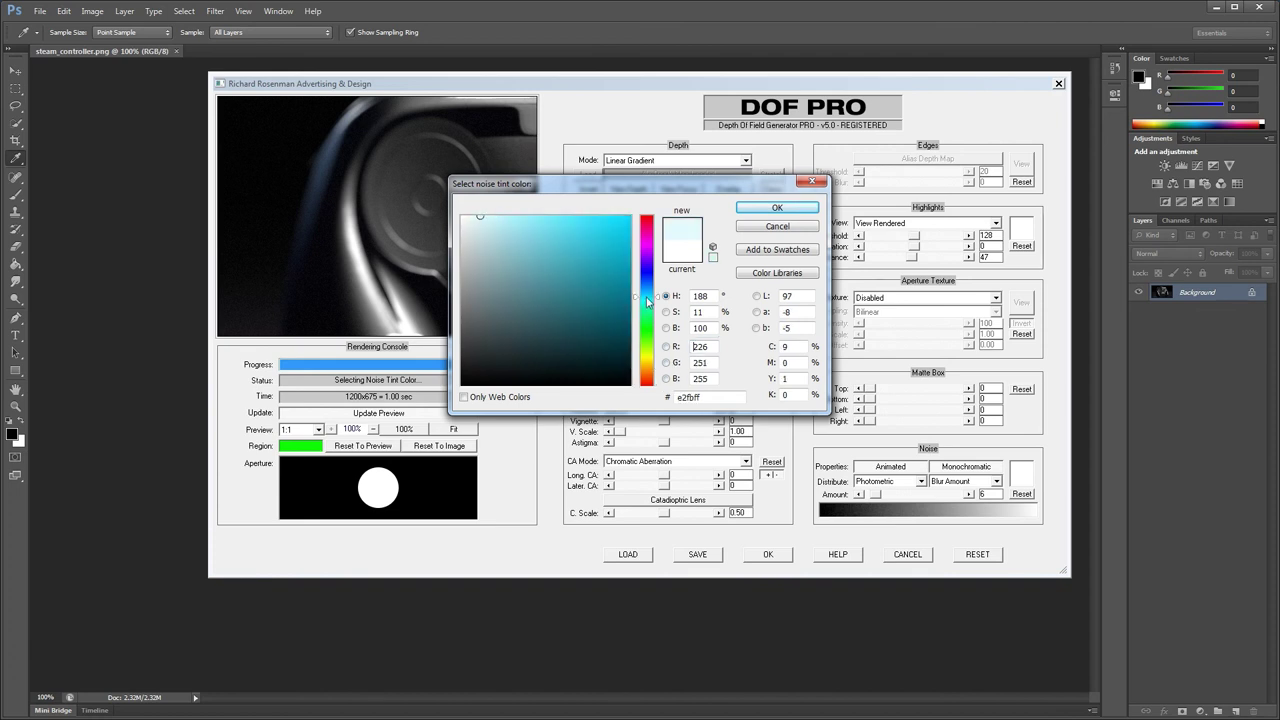
click(775, 208)
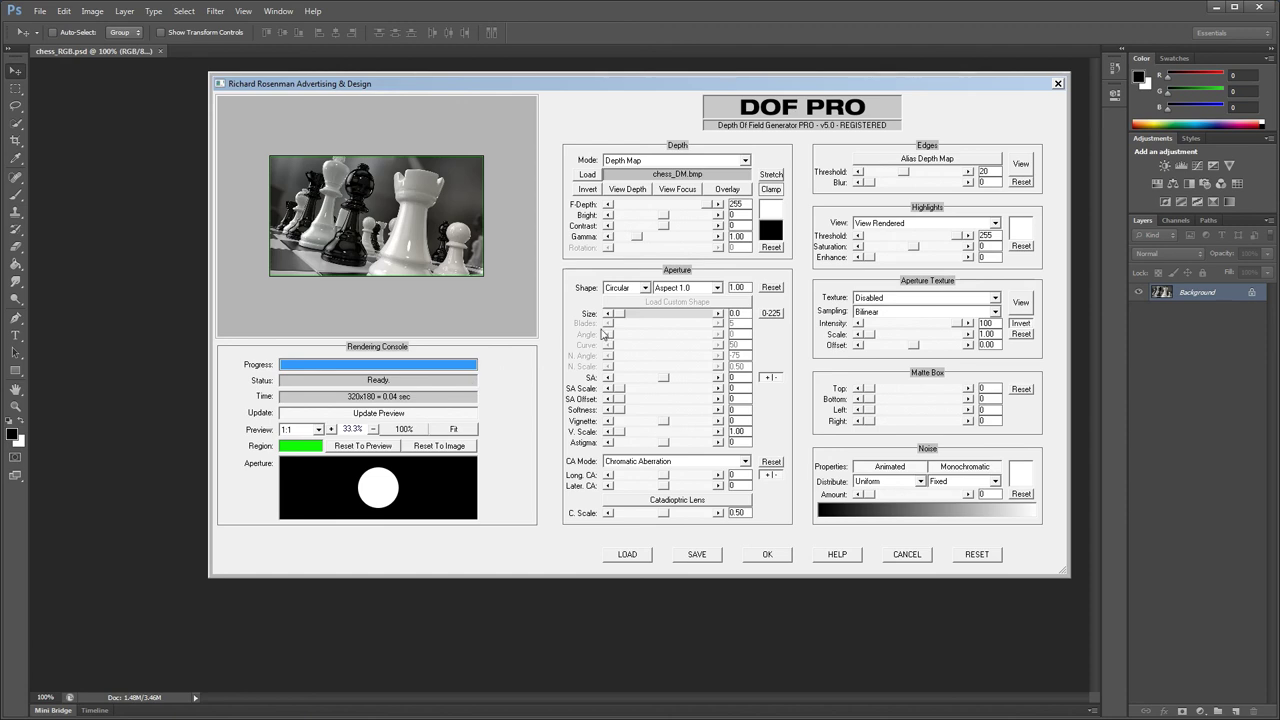
On the chess image, set the aperture size to 45.0, spherical aberration to 50 and longitudinal chromatic aberration to 28
drag(618, 313, 643, 316)
drag(663, 377, 688, 383)
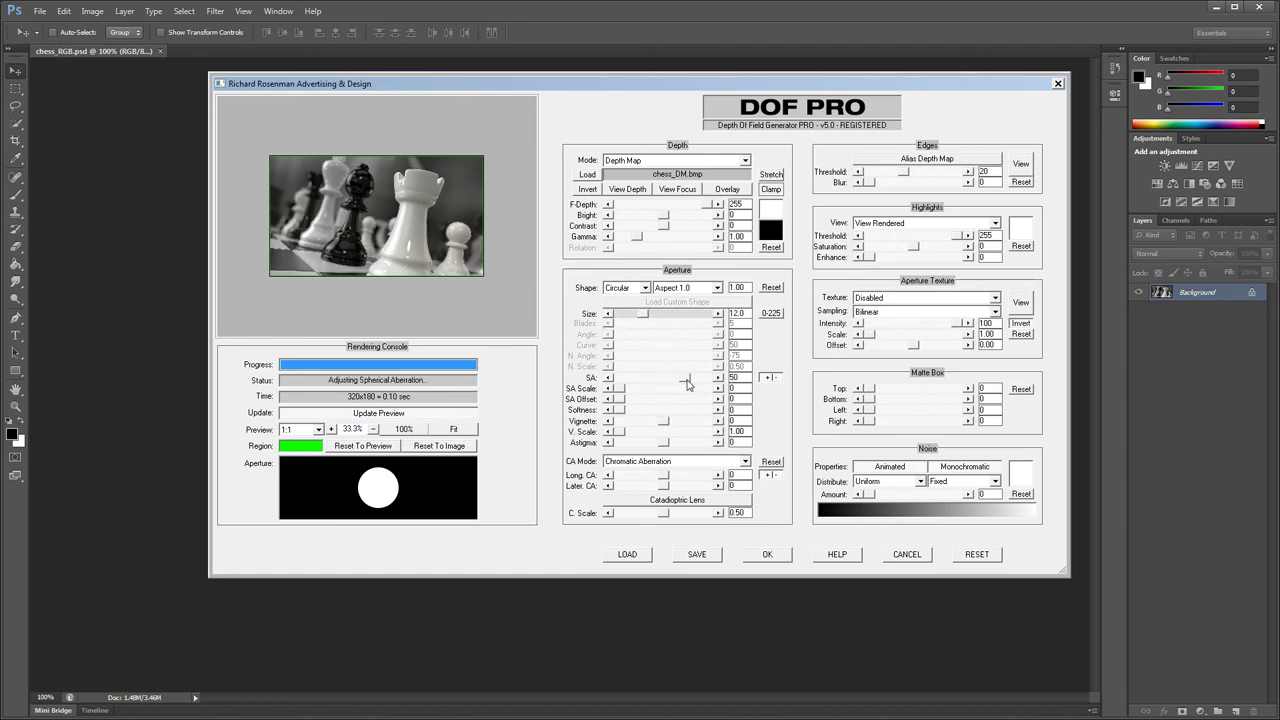
drag(643, 314, 716, 317)
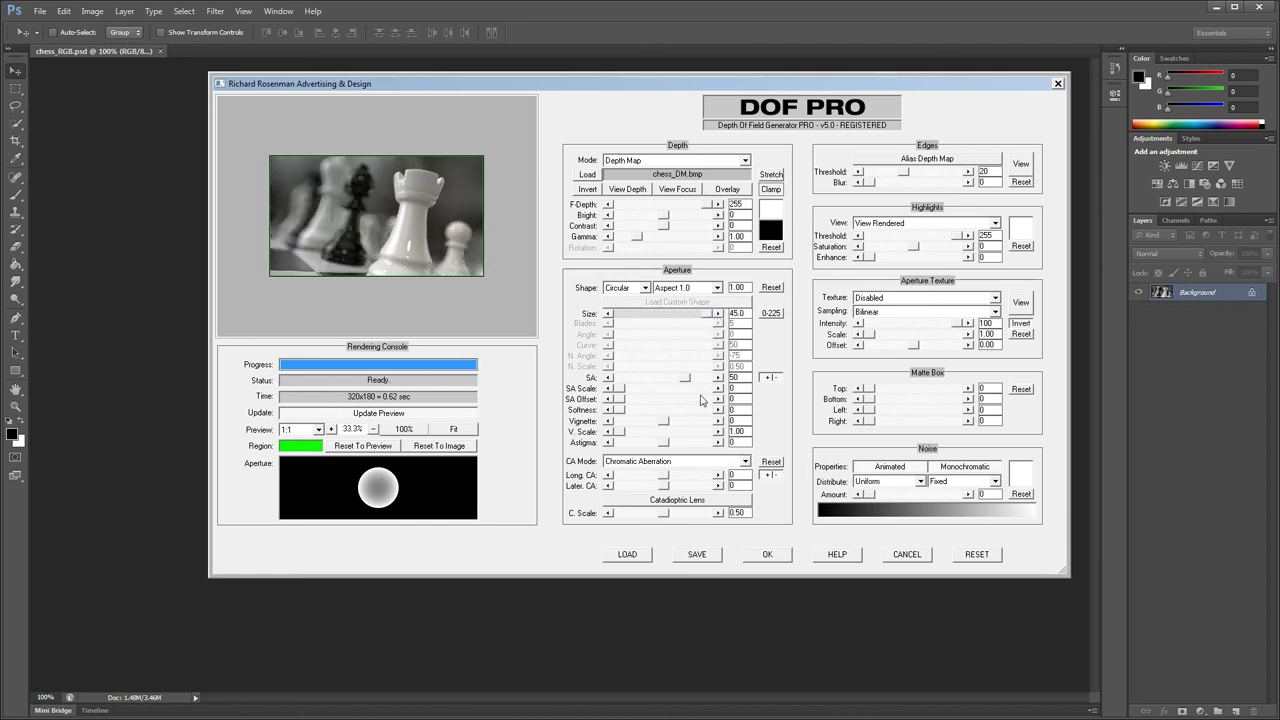
drag(668, 482, 677, 476)
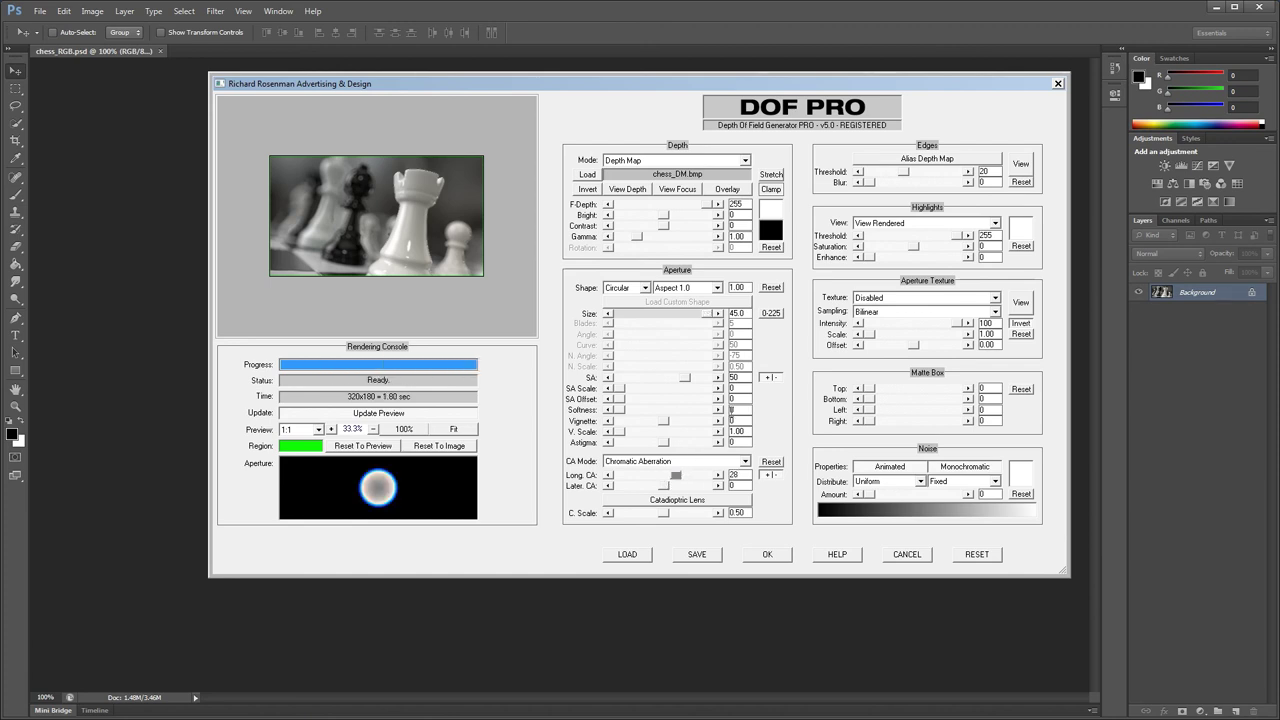
Reset the aperture settings, set the aperture size to 20.3, and turn off the automatic preview update
click(771, 288)
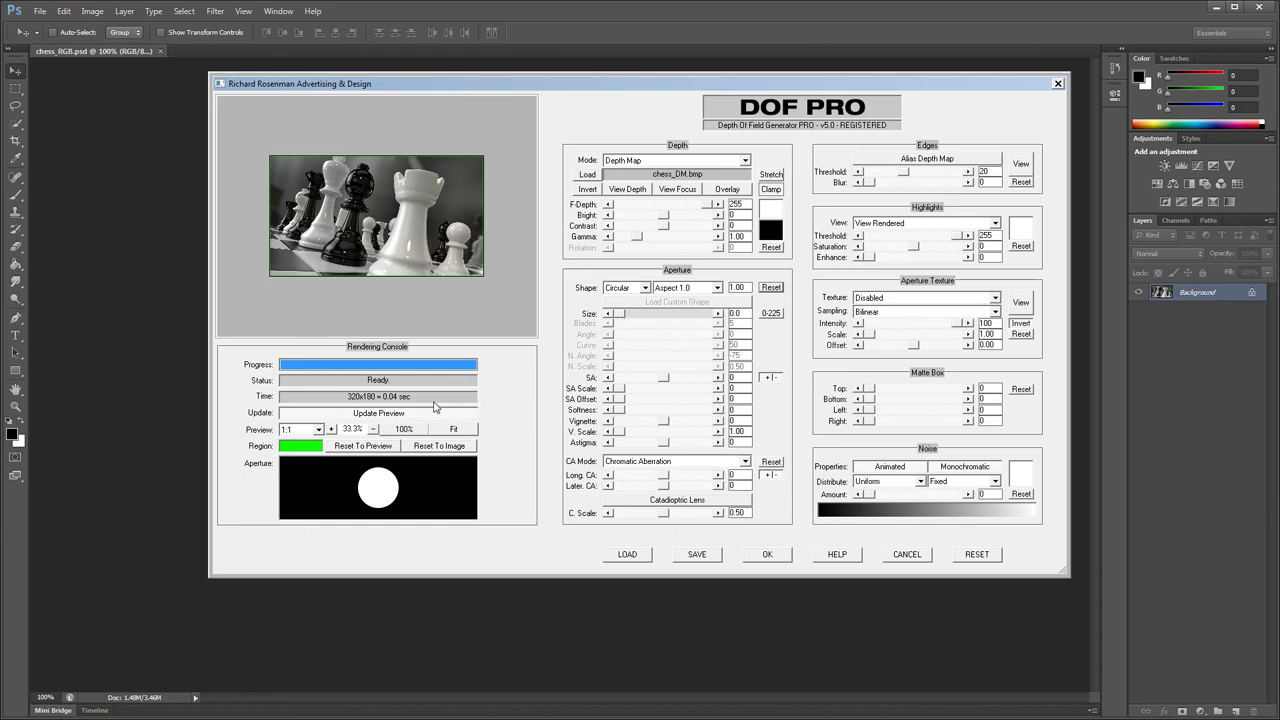
drag(617, 314, 658, 322)
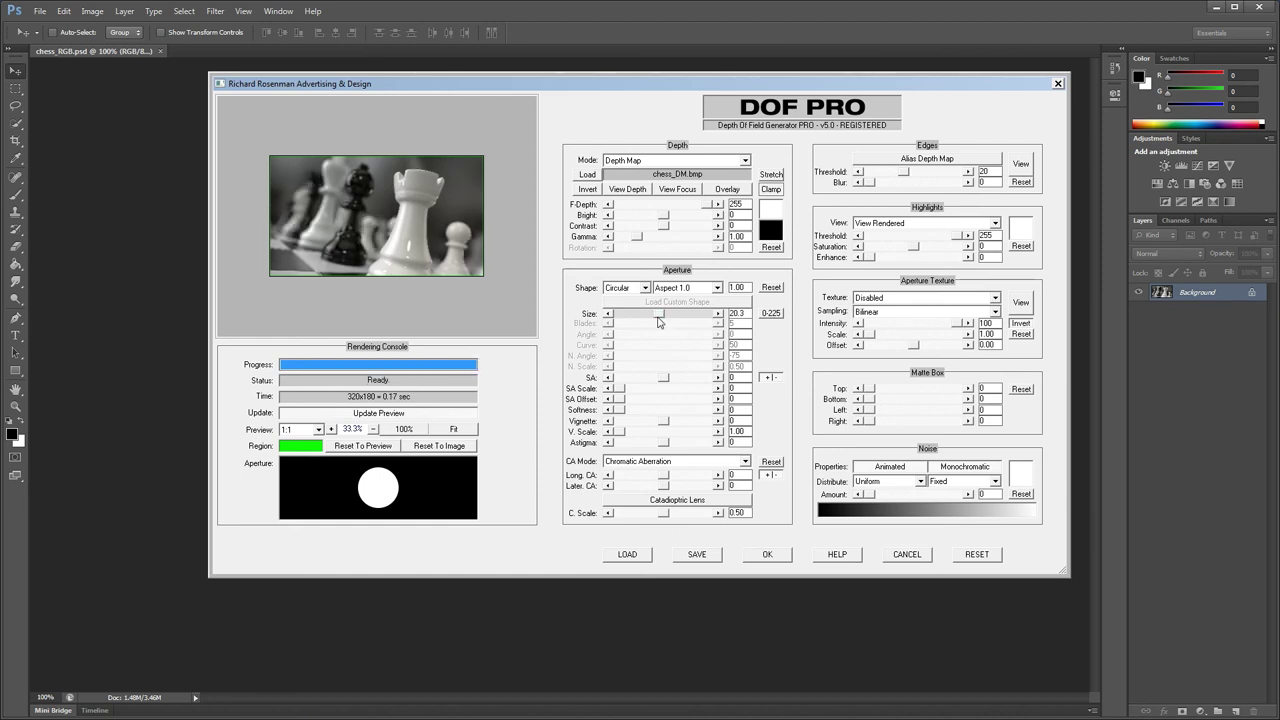
click(448, 416)
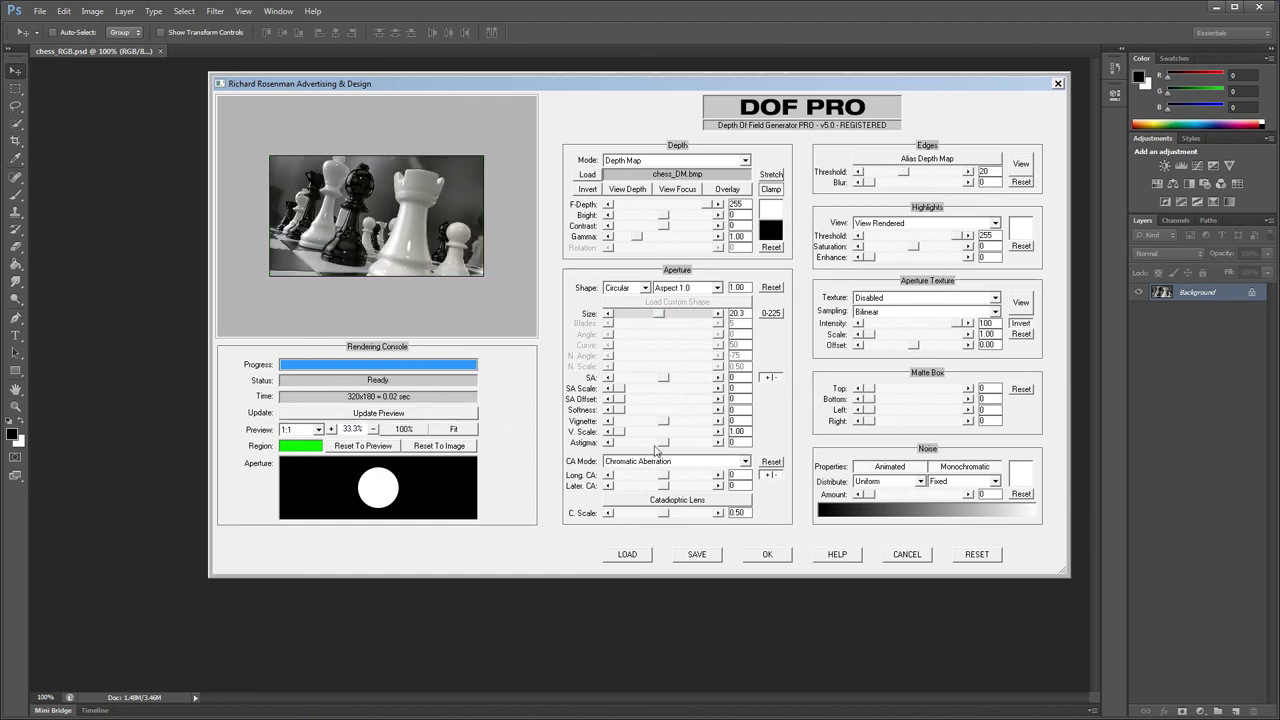
Set longitudinal CA to 82, lateral CA to -62, astigmatism to 40, vignette to 25, SA to 66 and size to 13.7, and re-enable preview updating
drag(663, 476, 636, 486)
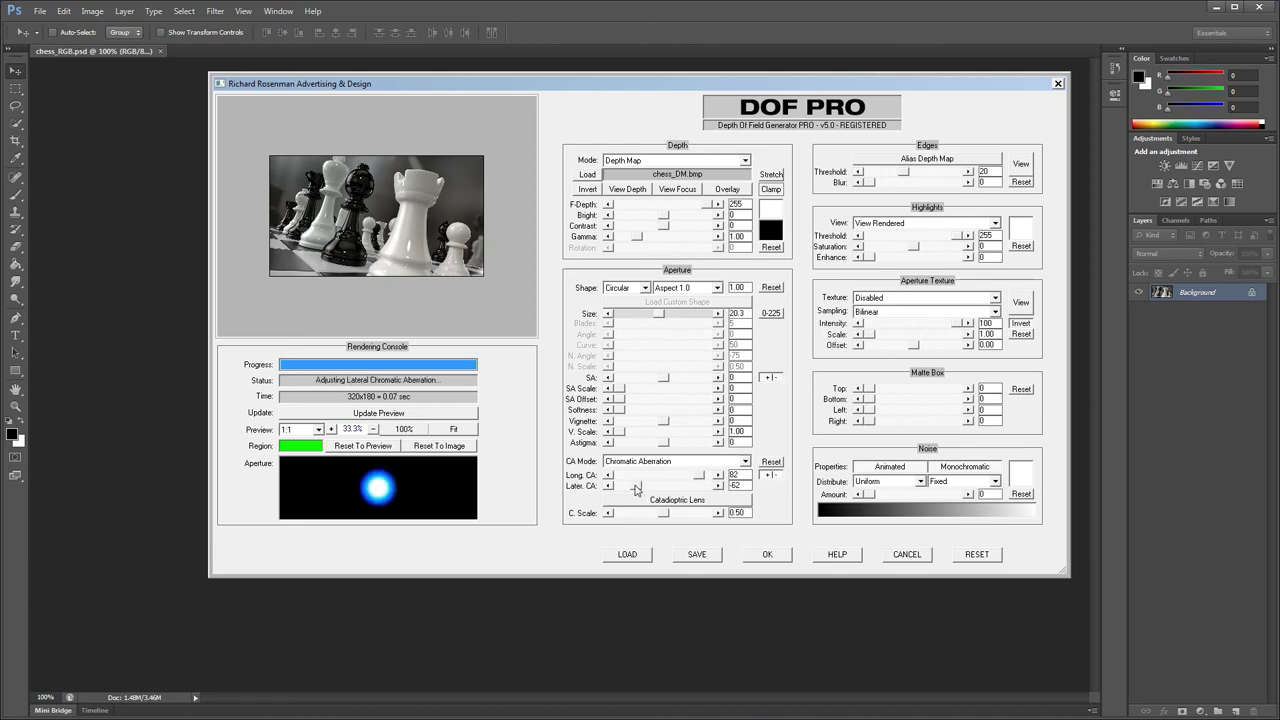
drag(663, 442, 692, 378)
drag(660, 316, 648, 320)
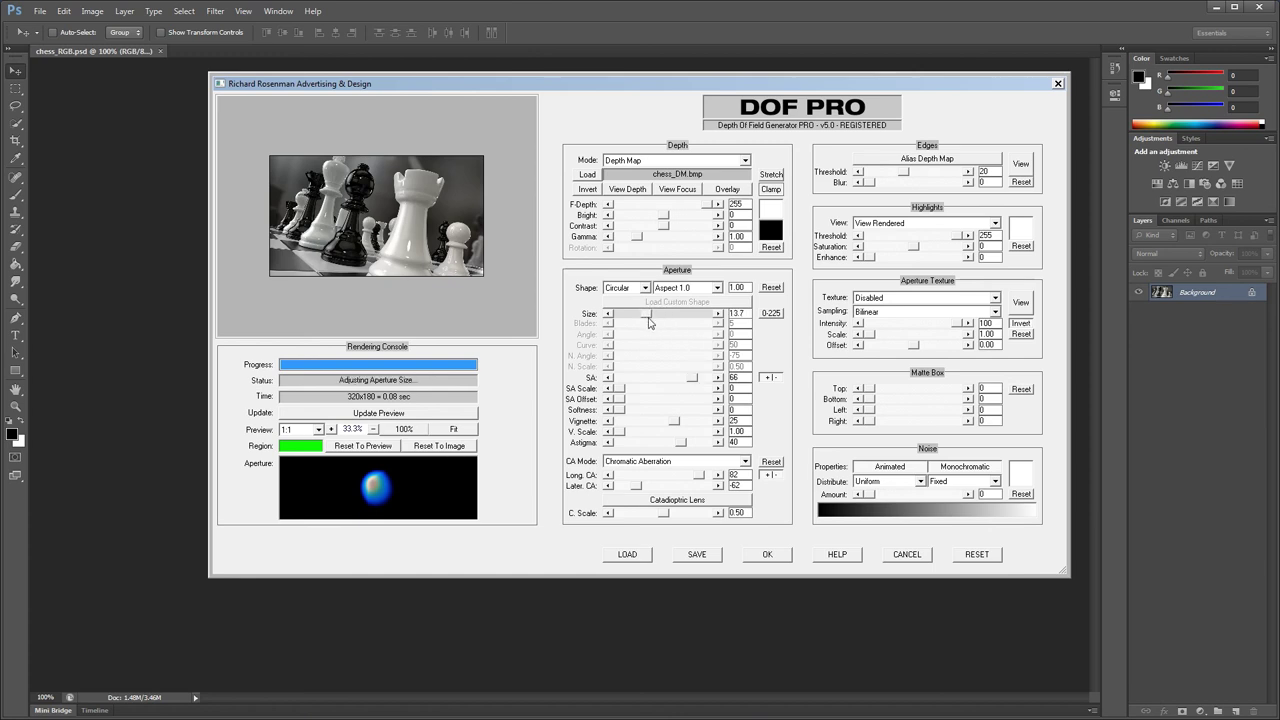
click(420, 413)
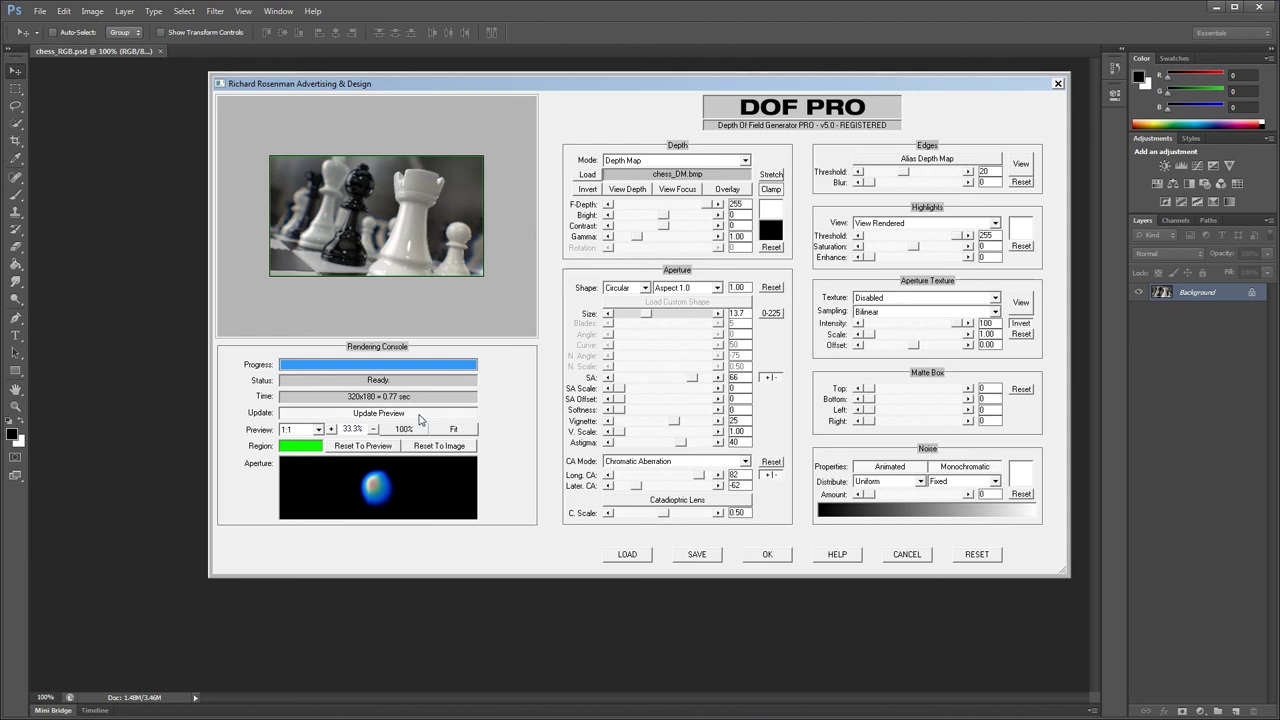
Reset the aperture settings and set the aperture size to 21.6
click(778, 289)
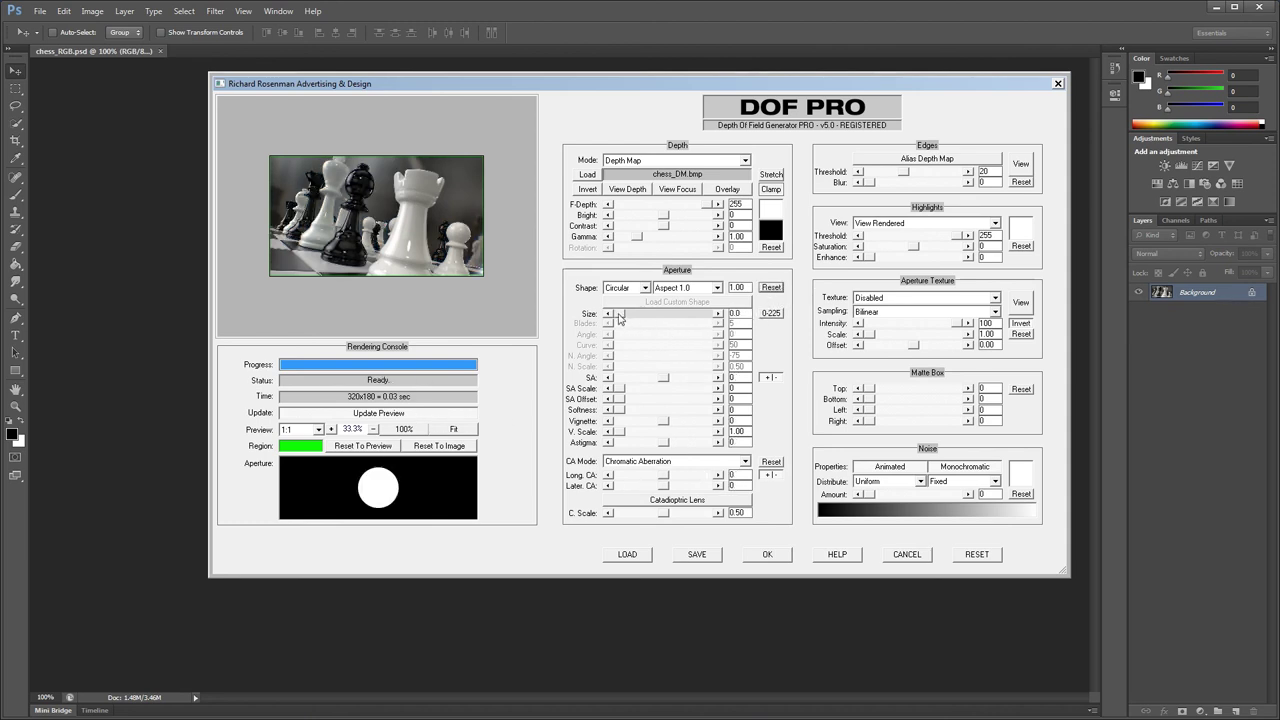
drag(618, 316, 660, 318)
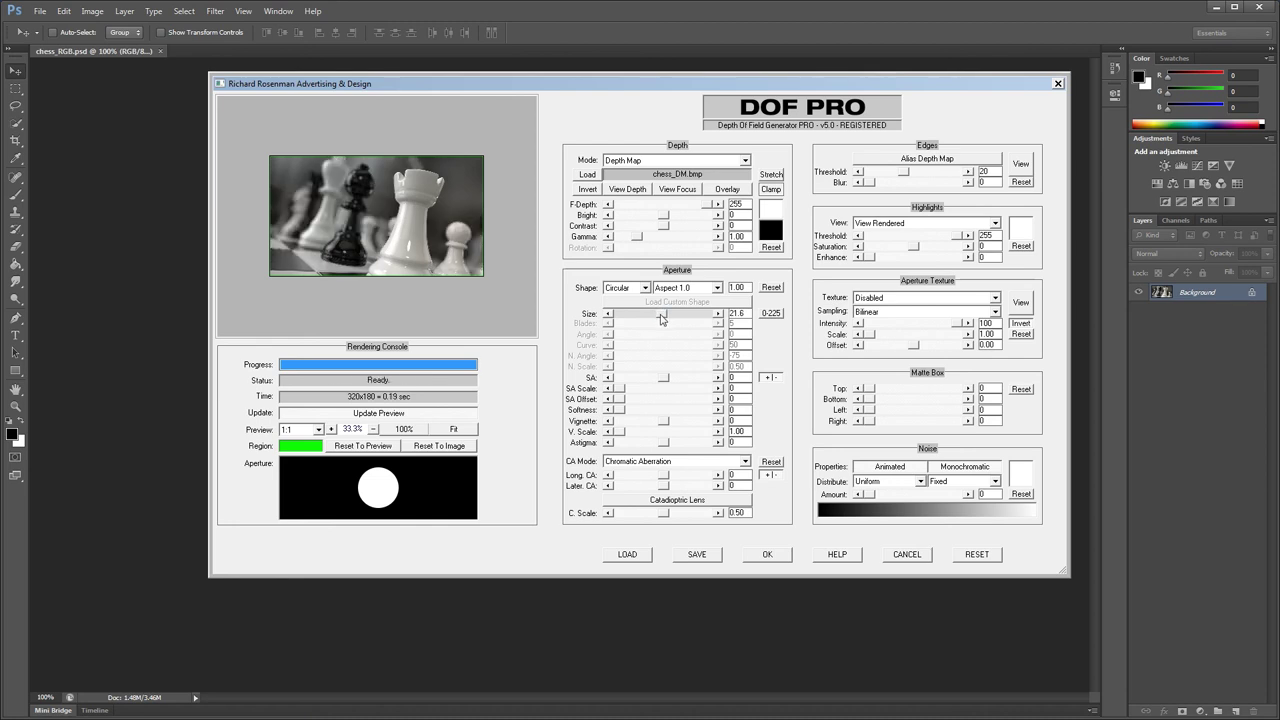
Compare the 1:2 and 1:3 preview ratios, and return the preview to 1:1
click(319, 431)
click(310, 455)
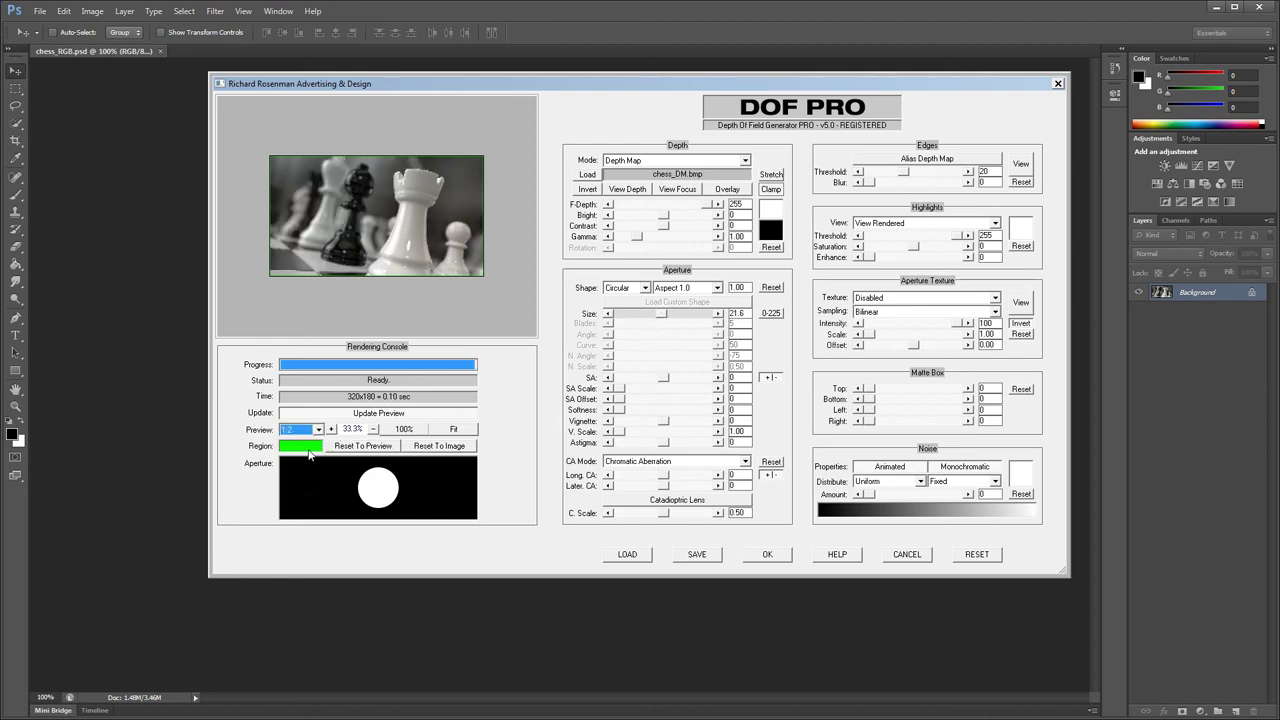
click(319, 430)
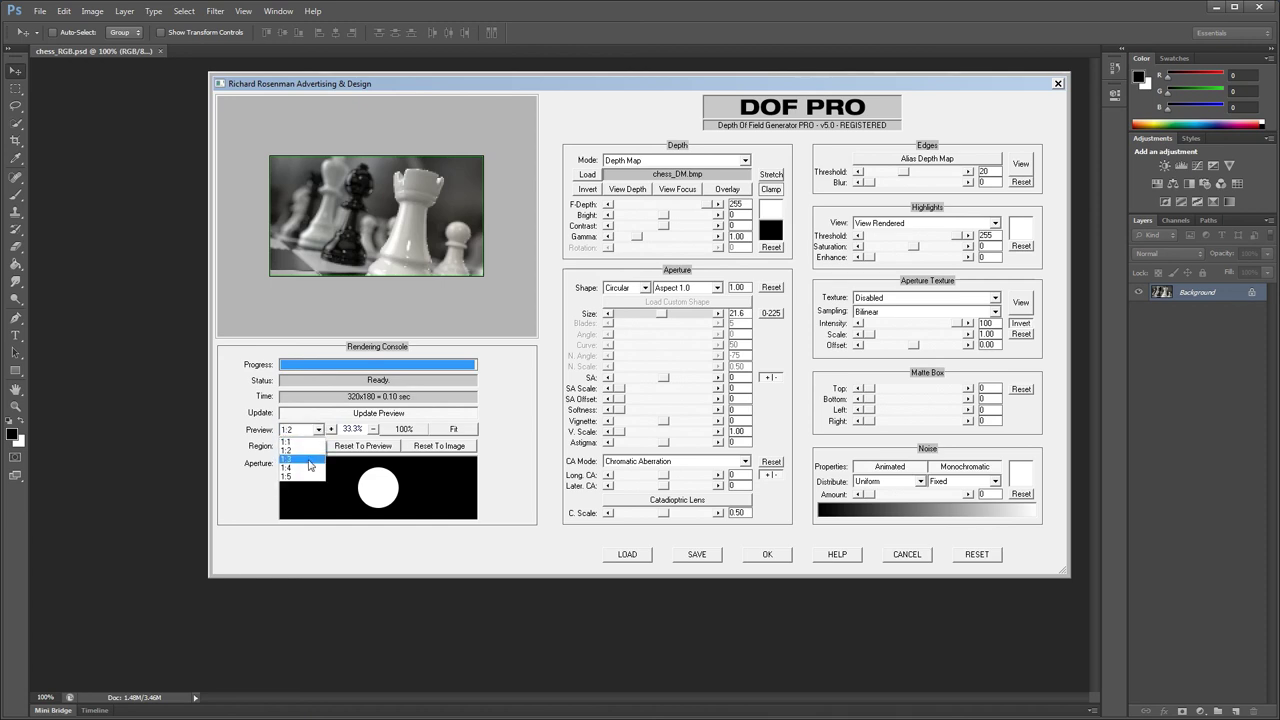
click(310, 460)
click(319, 430)
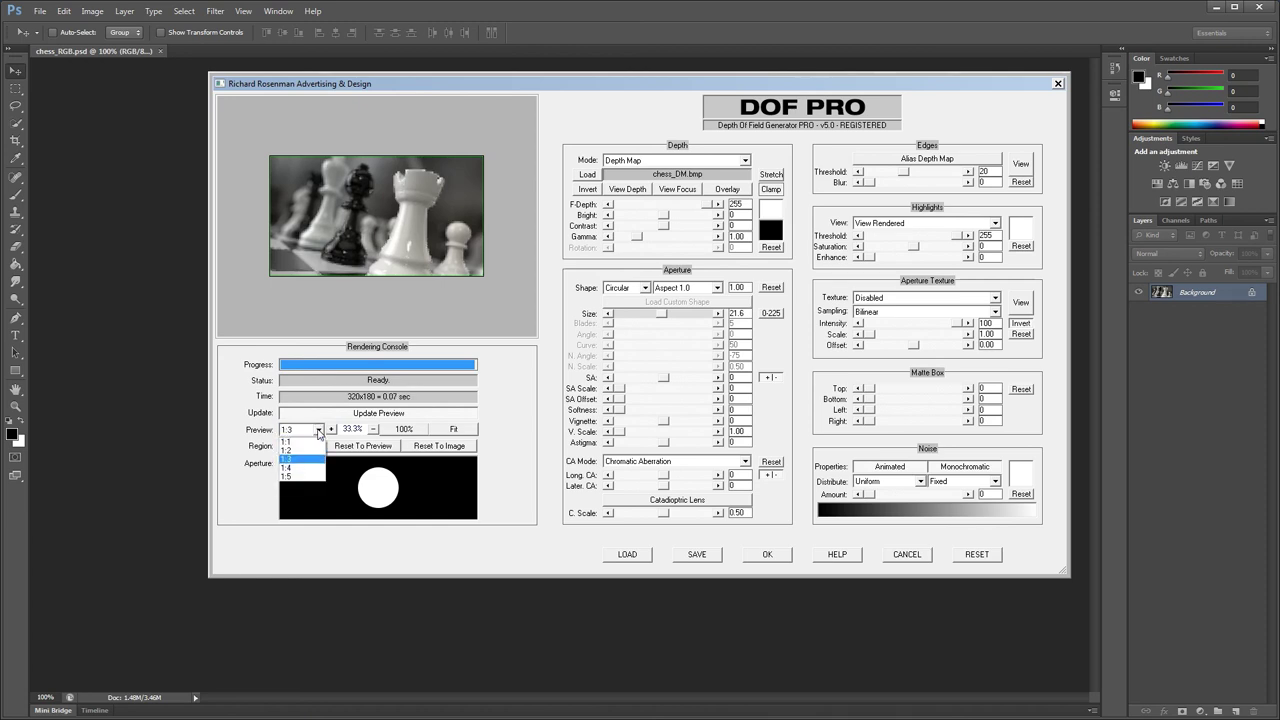
click(313, 445)
Examine the chess preview at 50%, 33.3% and 100% zoom, and fit the whole image back into the preview
click(331, 429)
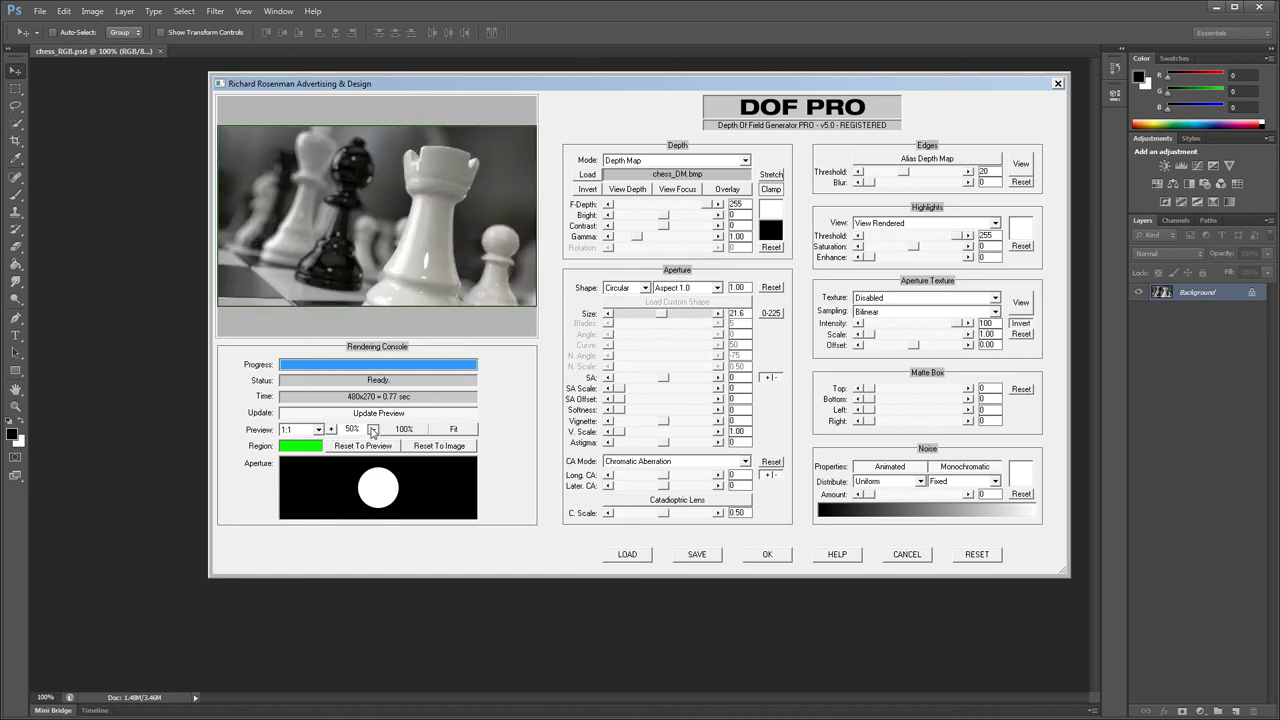
click(372, 429)
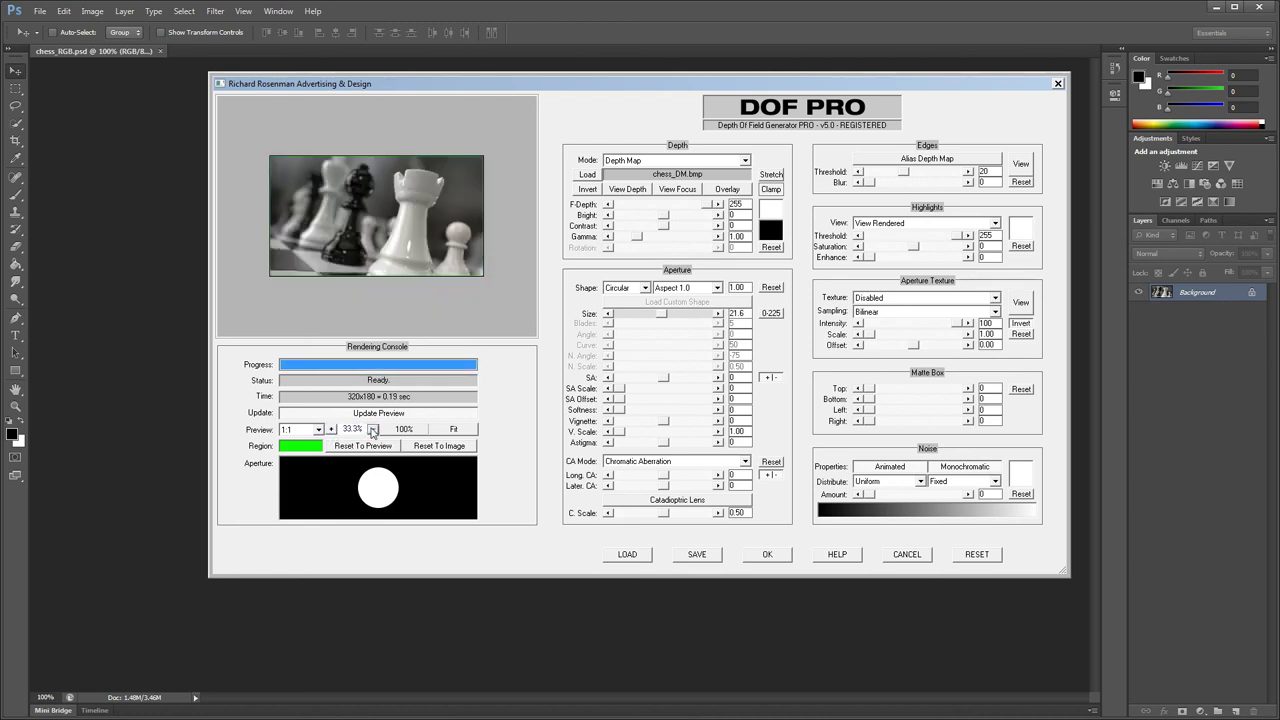
click(404, 429)
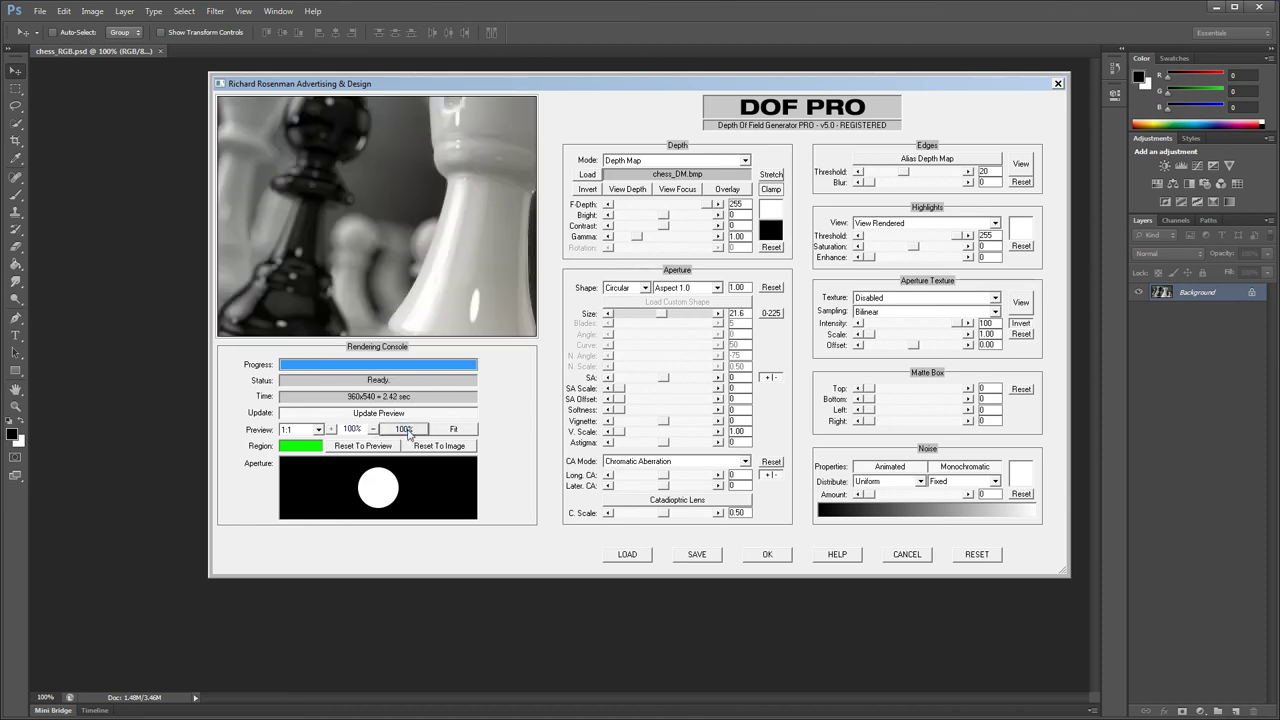
drag(423, 183, 505, 274)
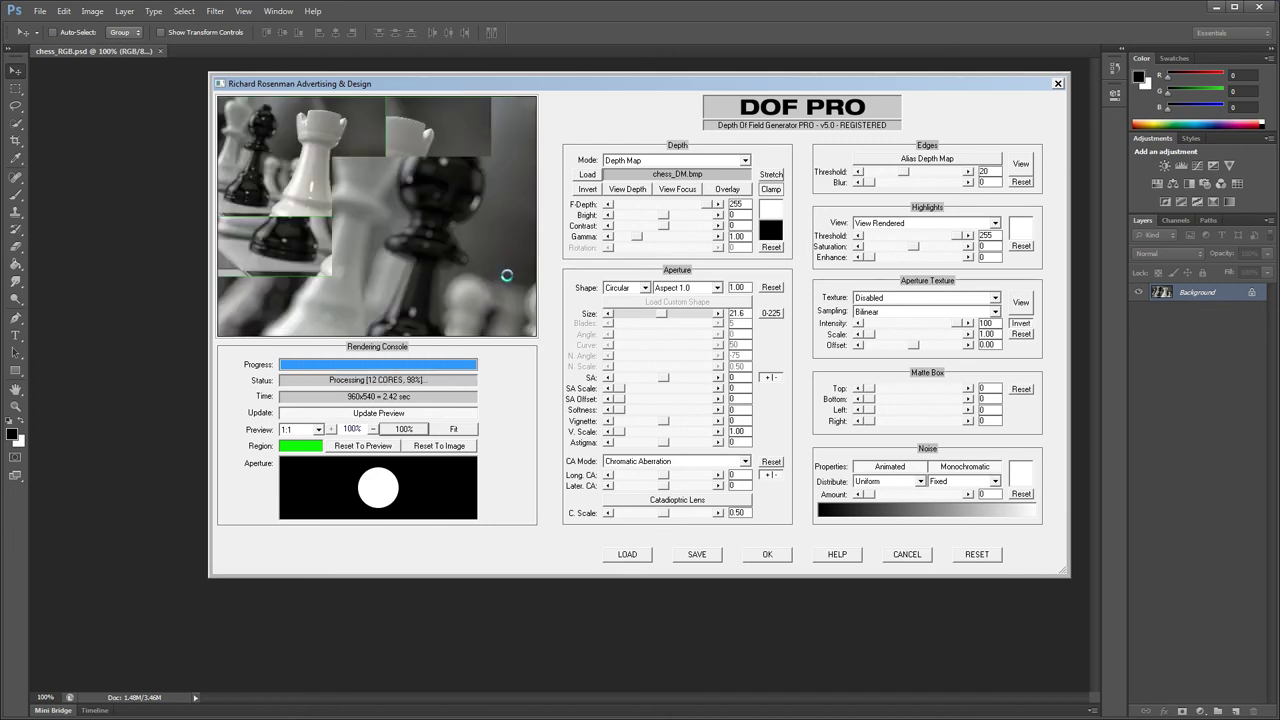
click(454, 429)
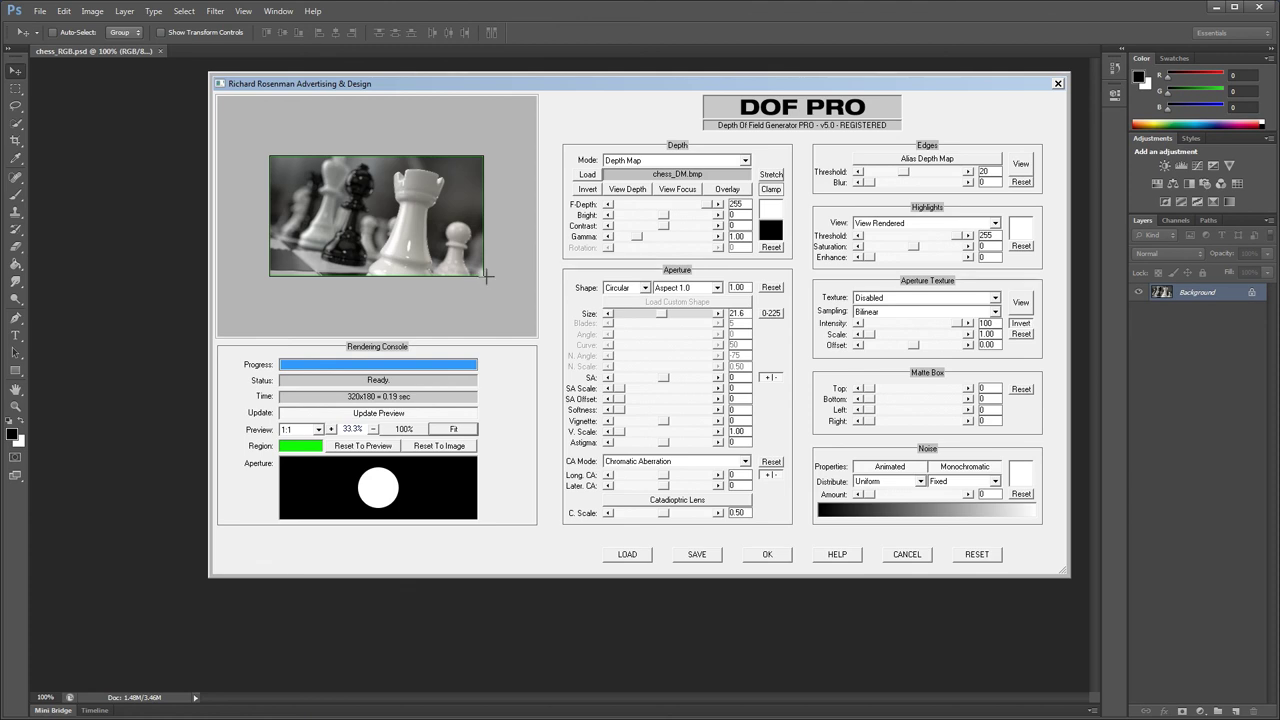
Shrink the render region to about 126x79 pixels and move it over the middle of the chess image
drag(493, 280, 352, 207)
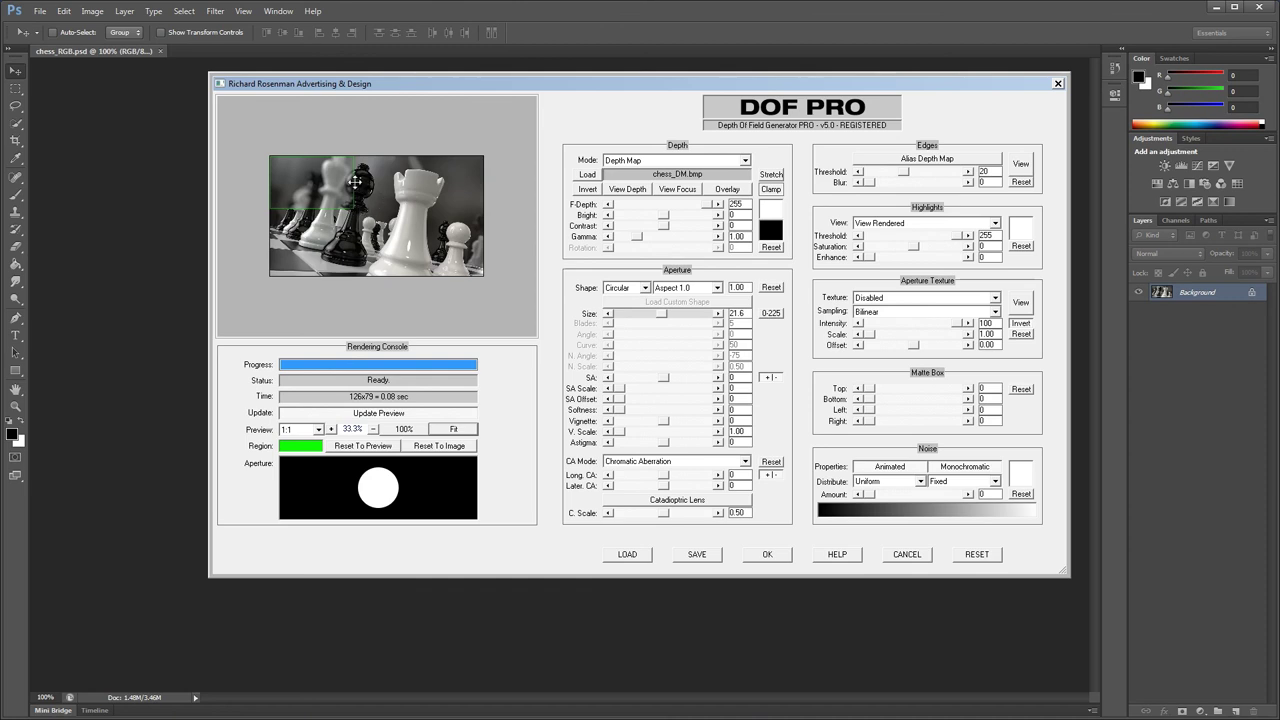
drag(356, 183, 435, 220)
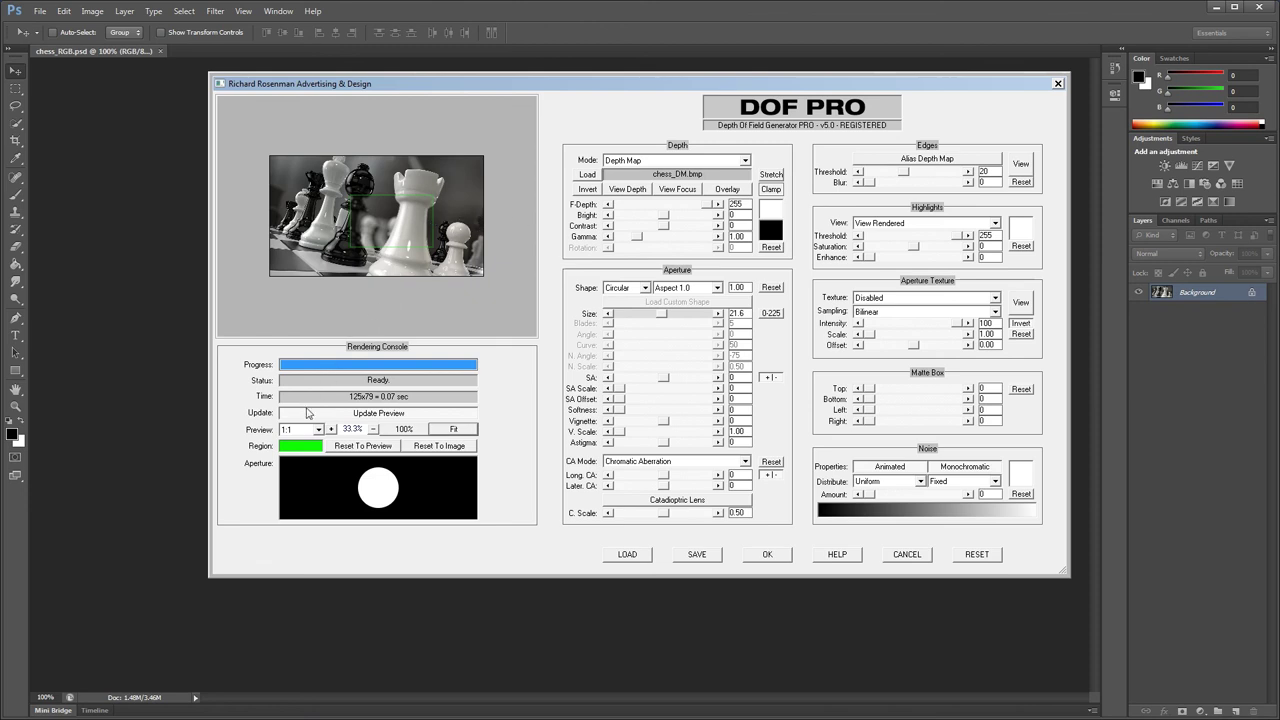
Set the render region outline colour to red
click(299, 445)
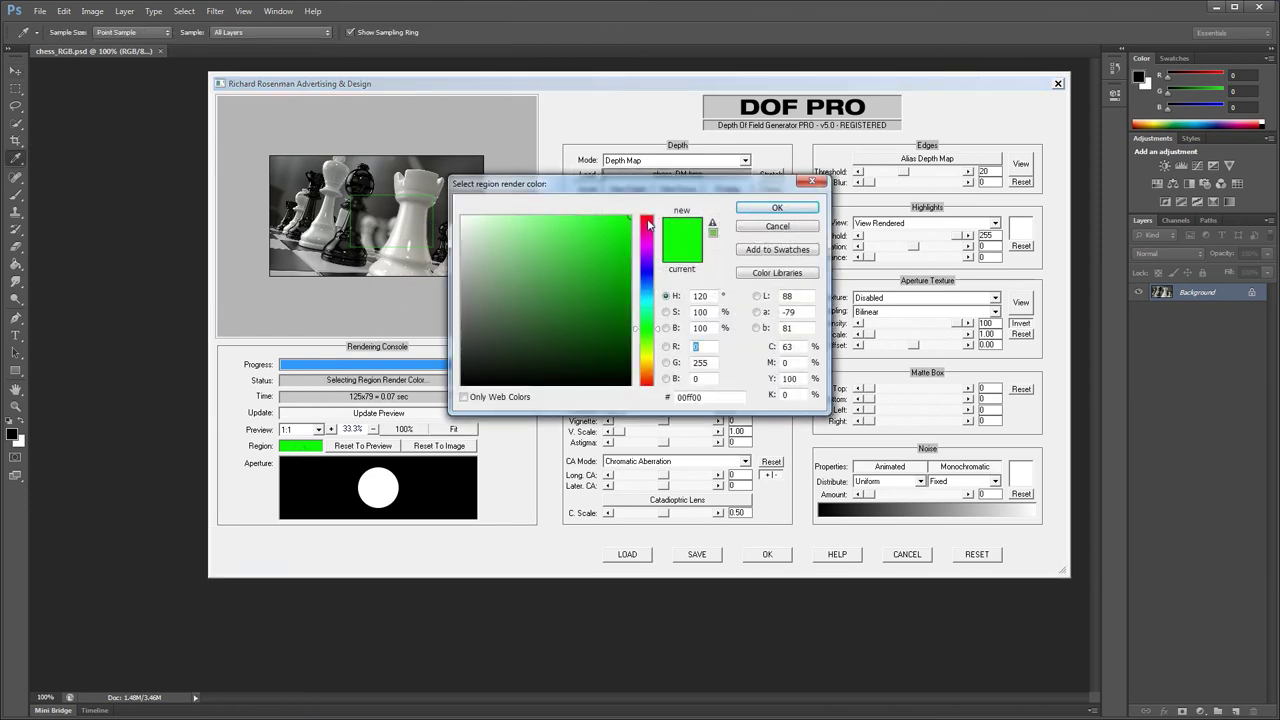
click(647, 217)
click(776, 208)
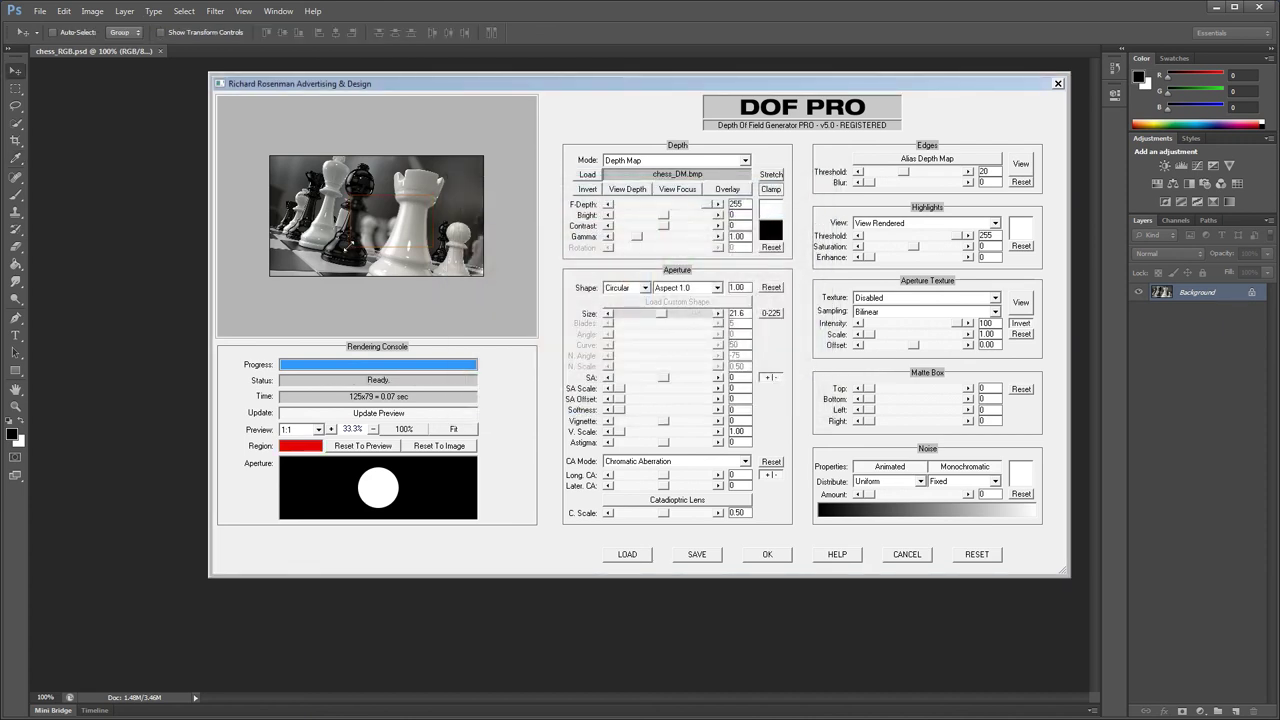
Enlarge the render region to about 168x93 pixels, and reset its bounds to the preview
drag(348, 247, 318, 260)
click(386, 448)
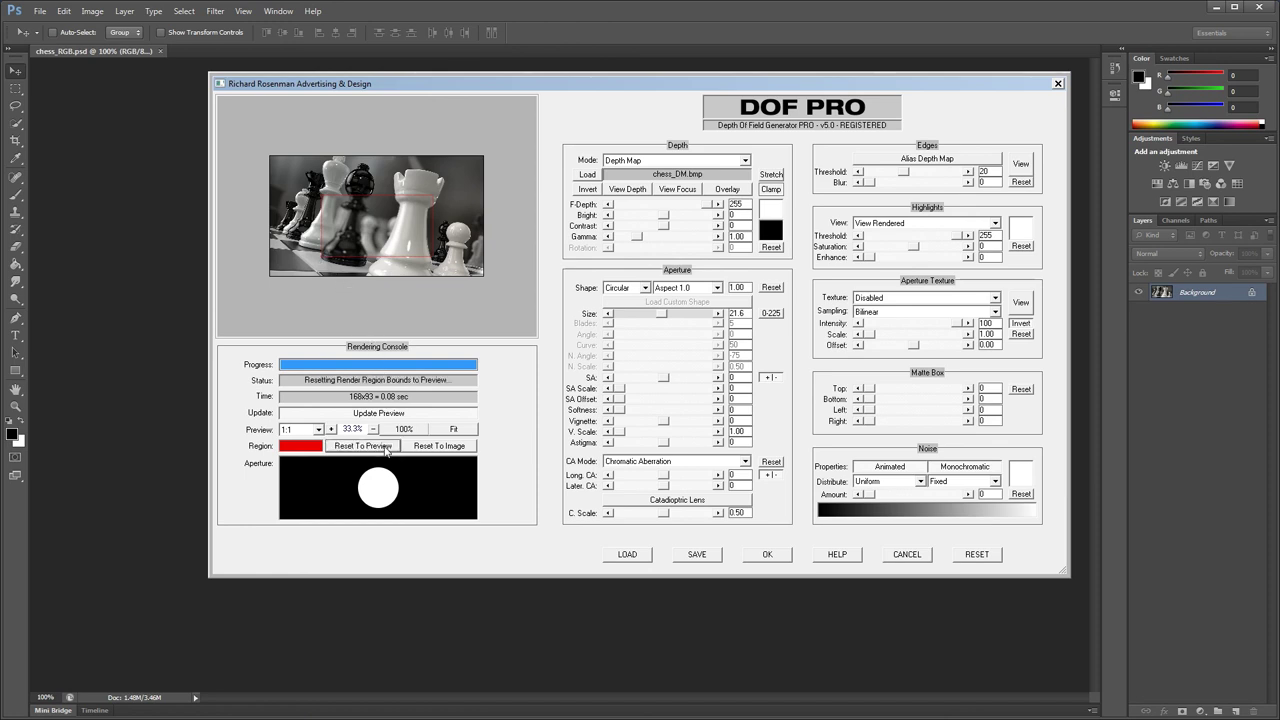
At 100% zoom, reset the render region to the preview bounds and to the full image, and fit the image in the preview
click(331, 429)
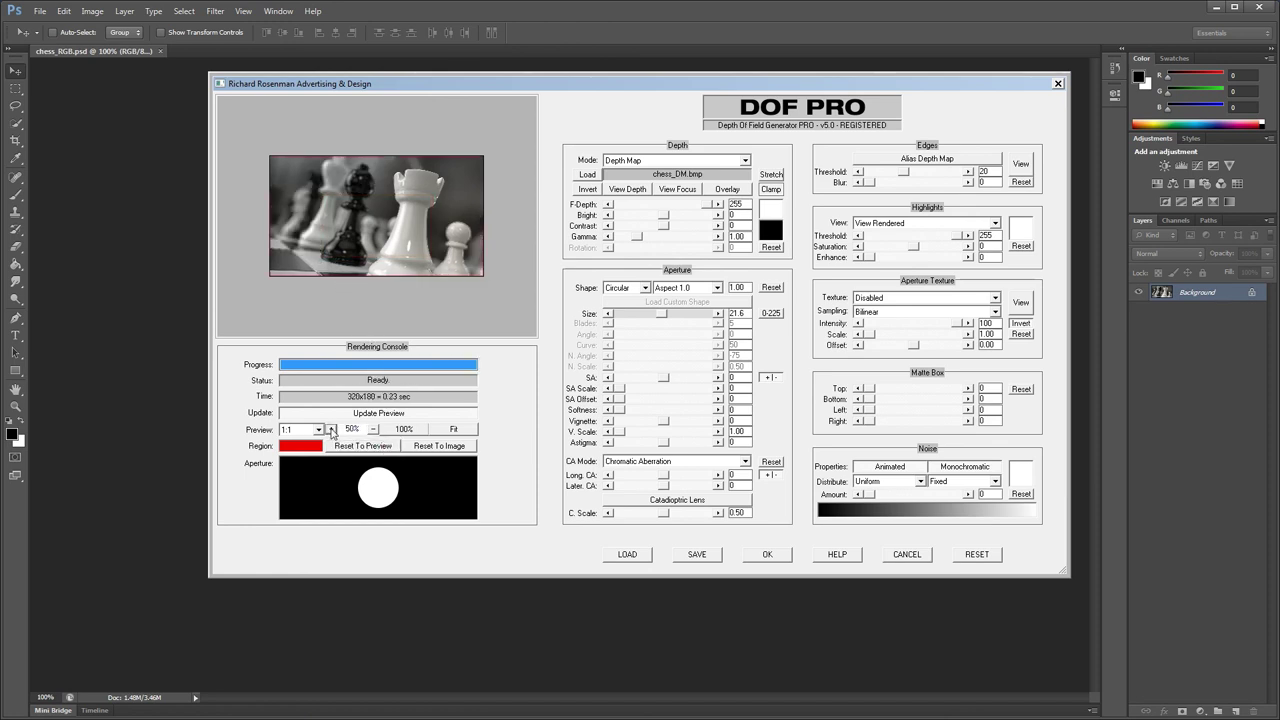
click(331, 429)
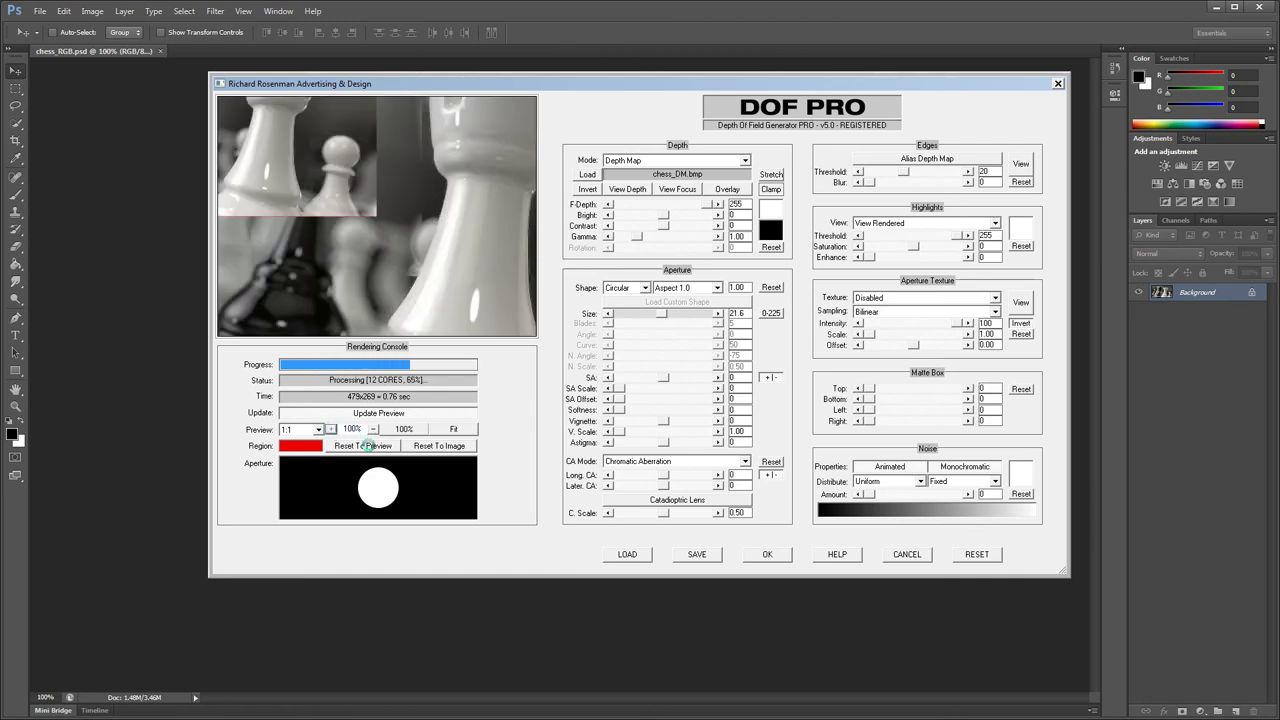
click(368, 446)
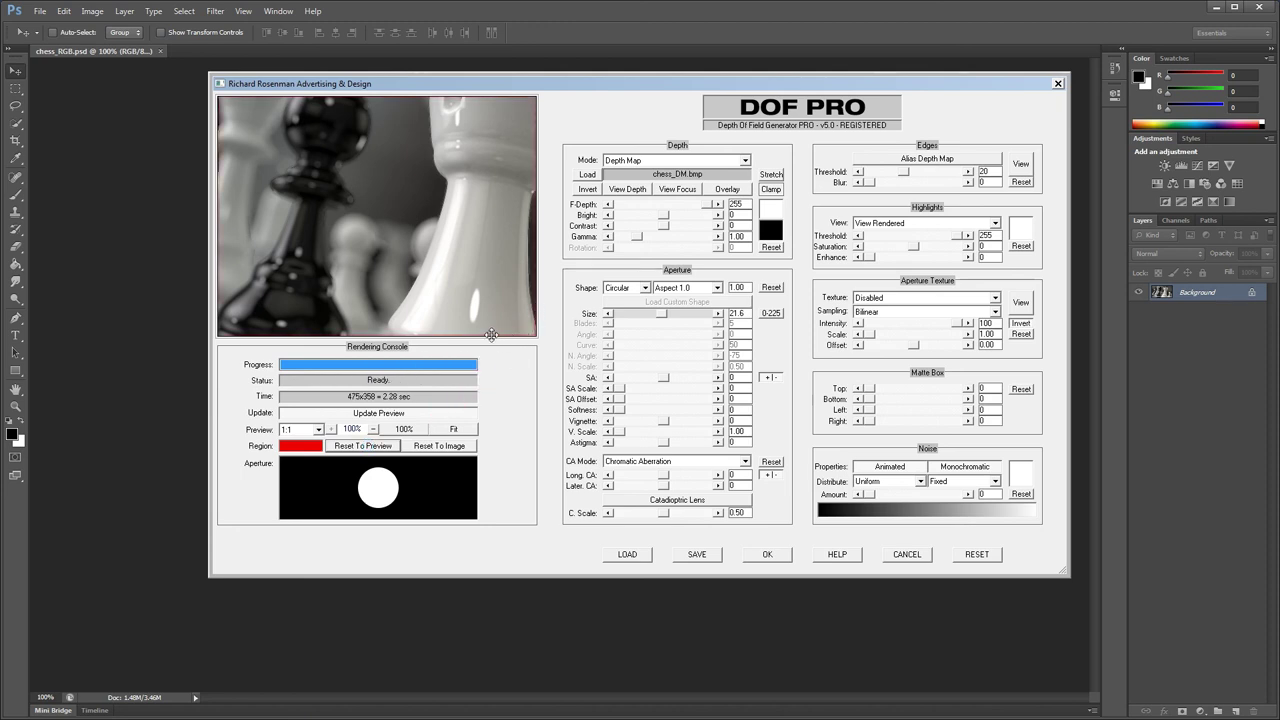
click(439, 447)
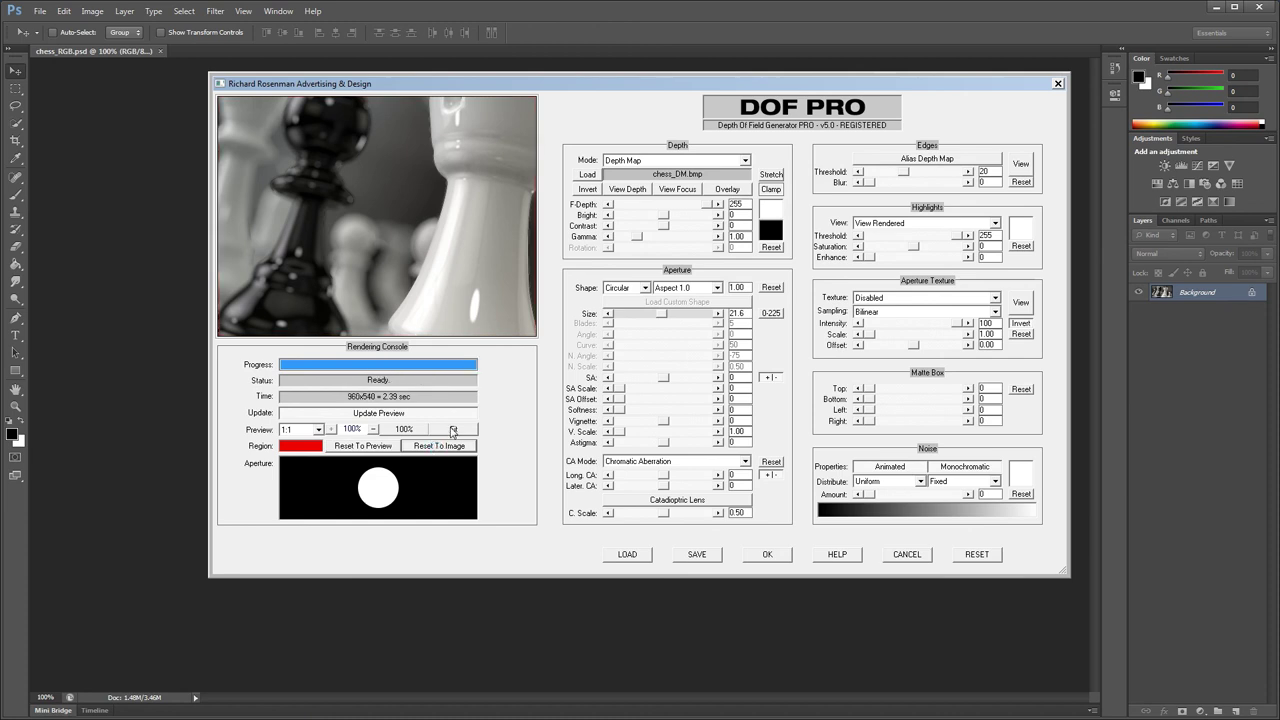
click(453, 430)
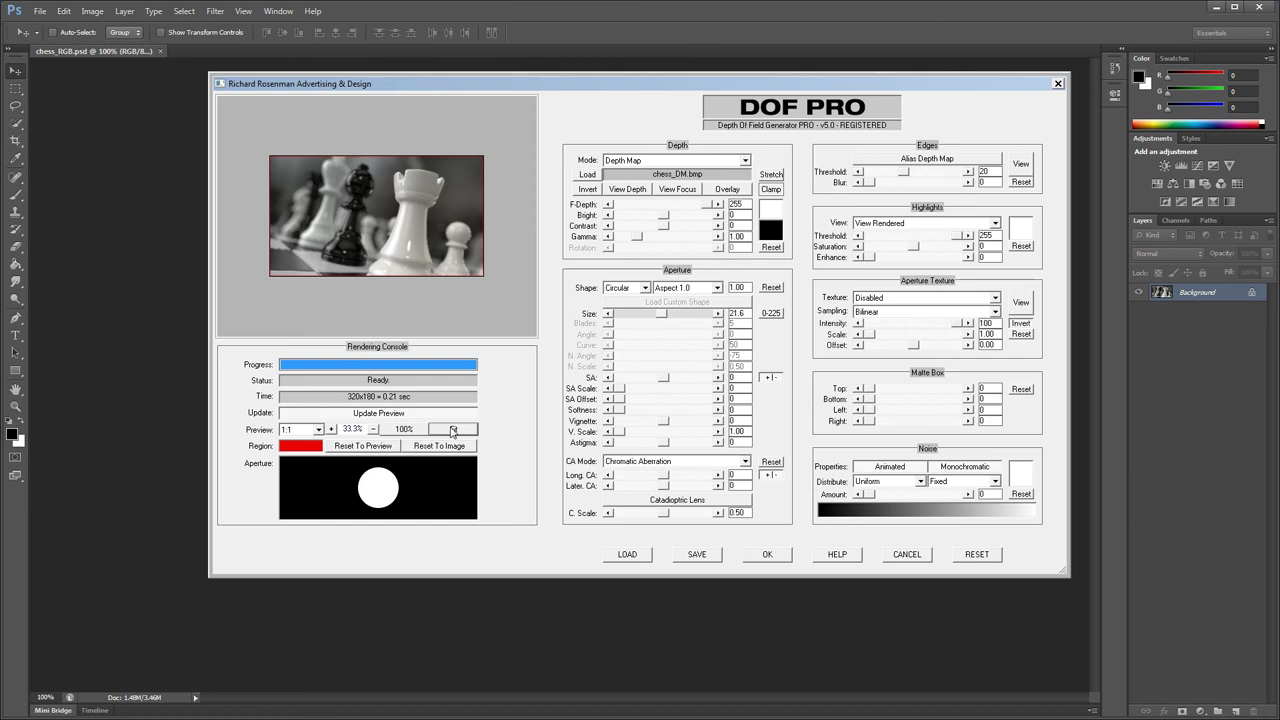
click(453, 430)
Set spherical aberration to 100, SA scale to 26 and longitudinal CA to 22, with the CA mode on Achromatic Aberration
drag(663, 379, 709, 376)
drag(620, 388, 641, 388)
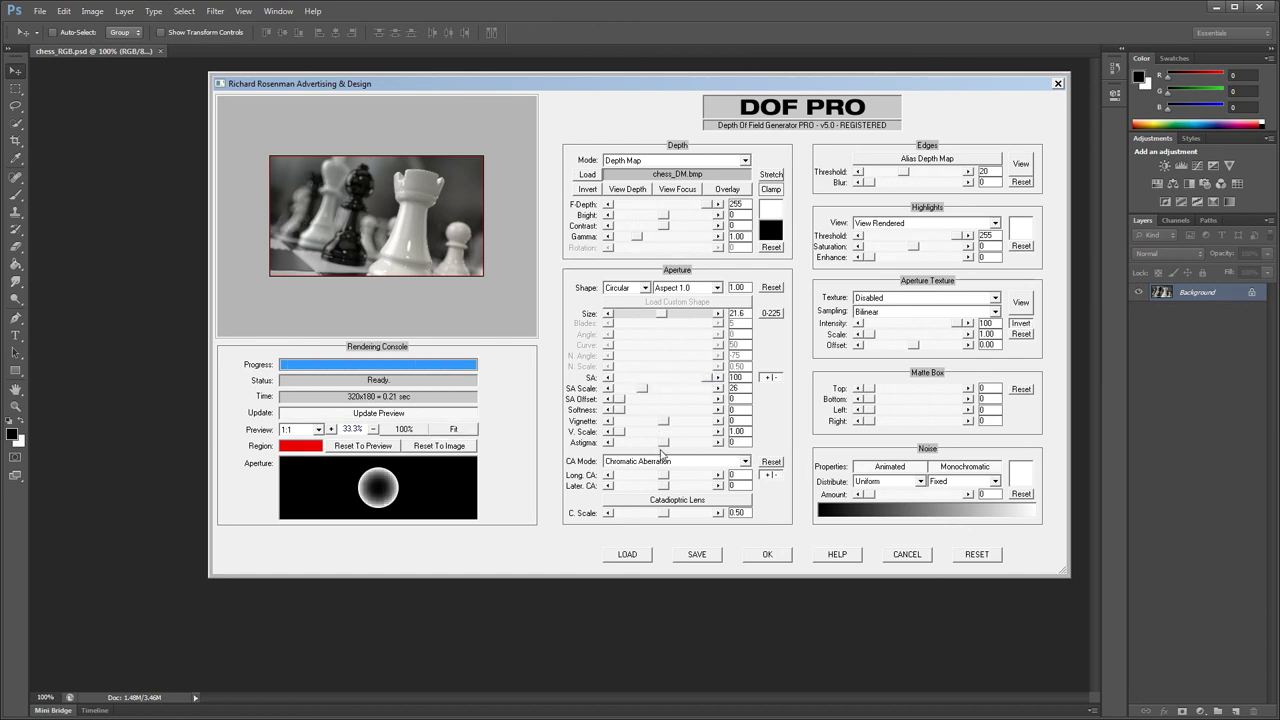
drag(663, 475, 673, 476)
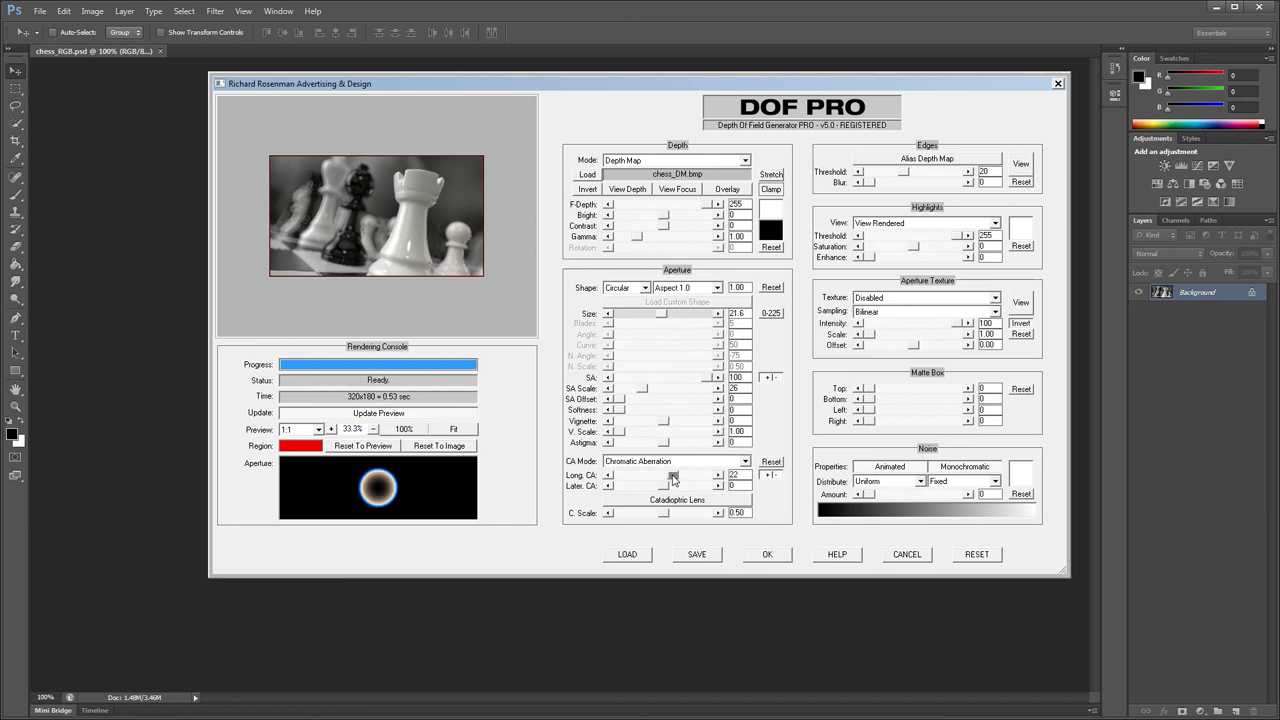
click(673, 465)
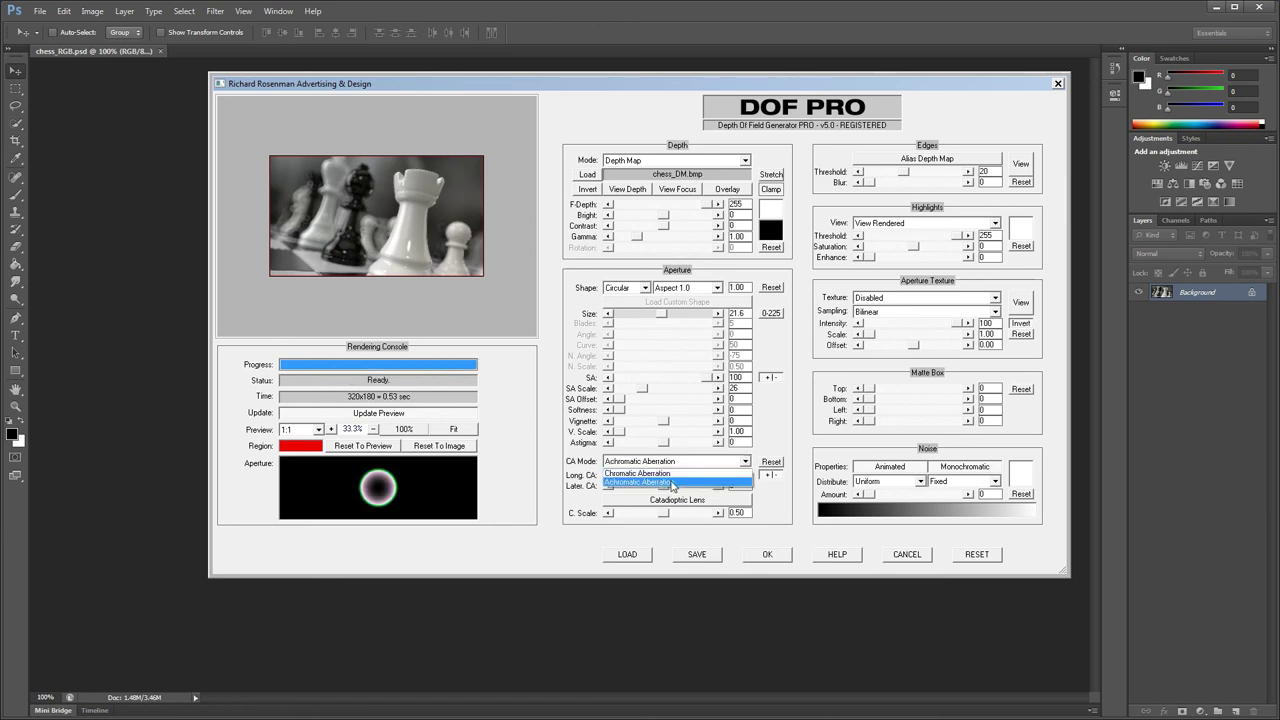
click(672, 485)
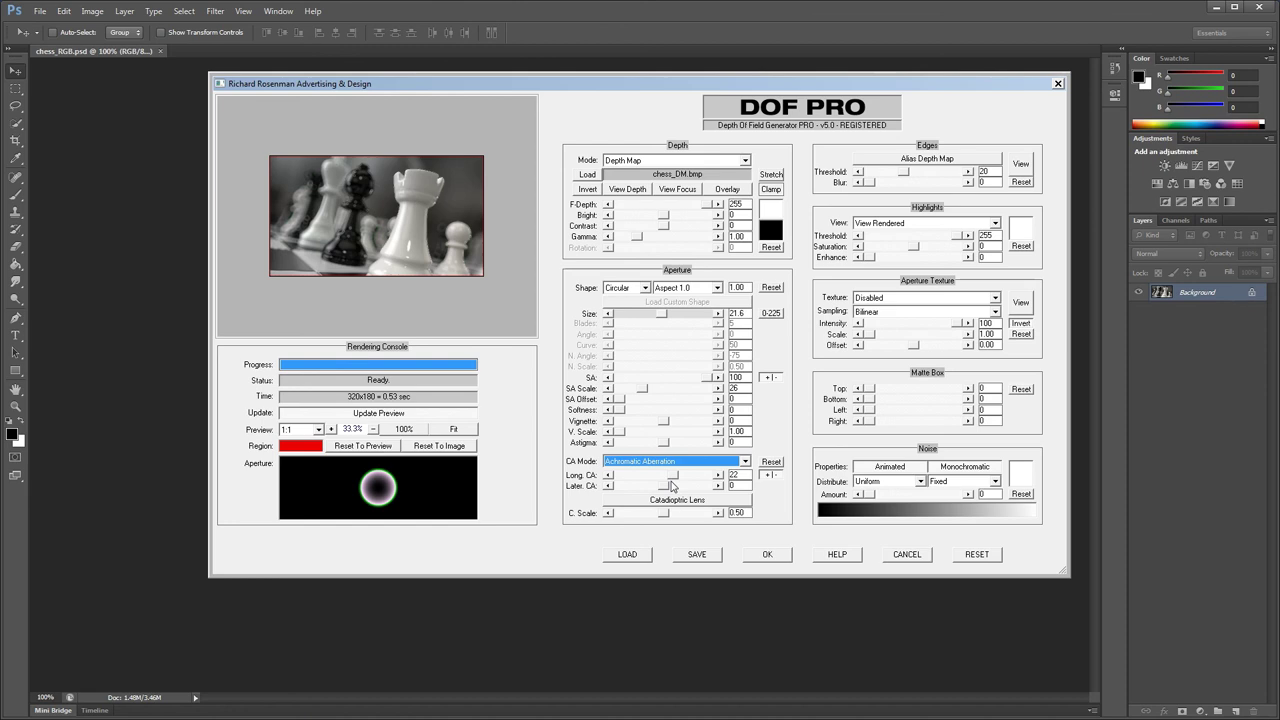
Set the aperture texture to Image Channel 1, and the matte box to 30 for the top and 31 for the bottom
click(888, 299)
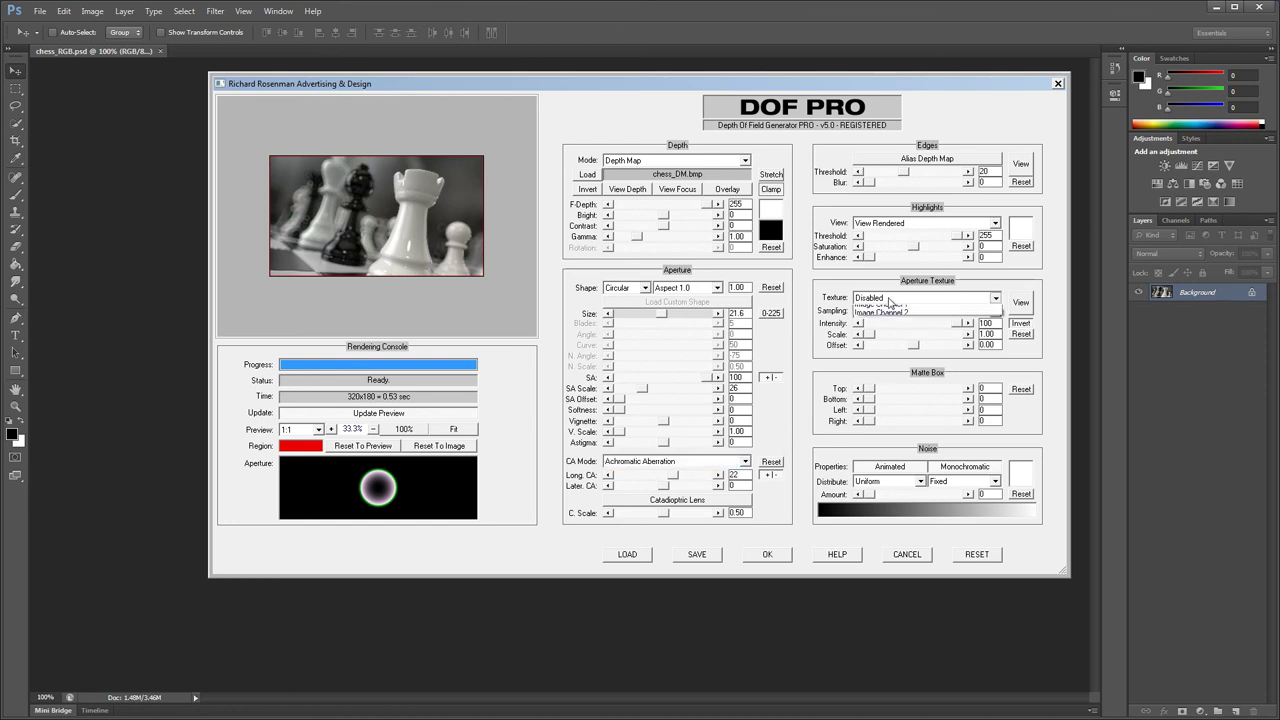
click(880, 318)
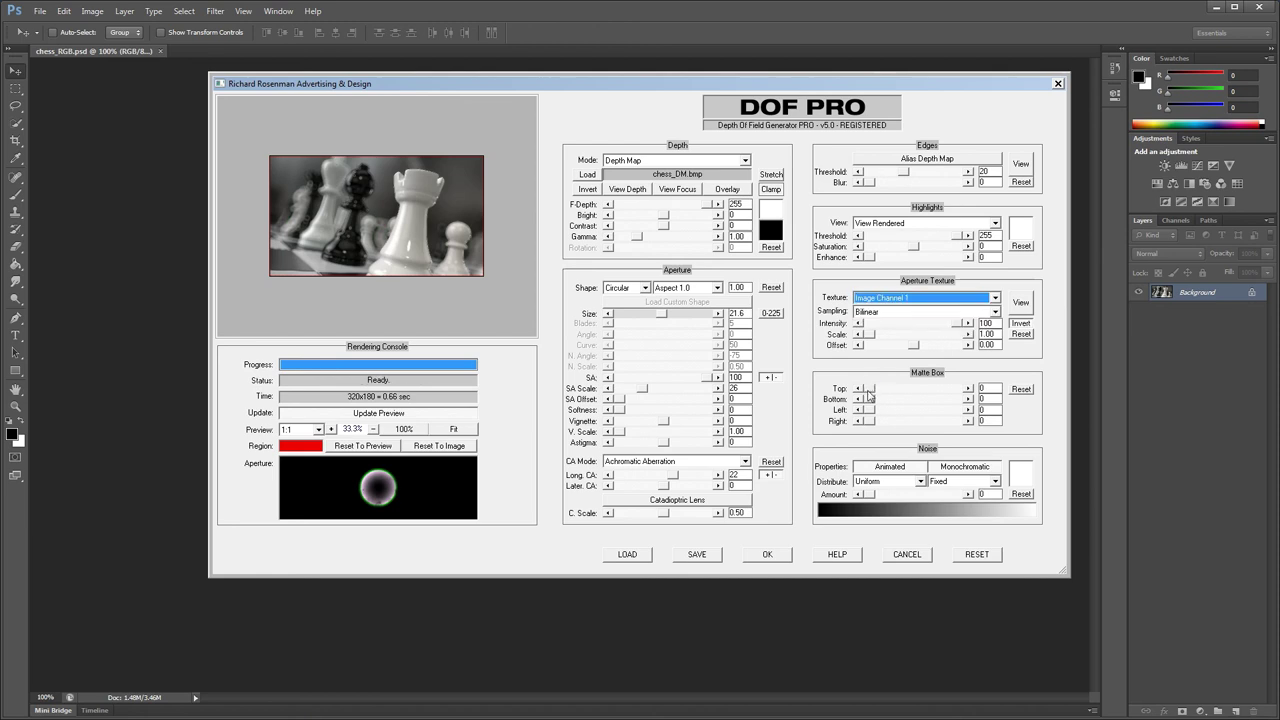
drag(868, 389, 897, 404)
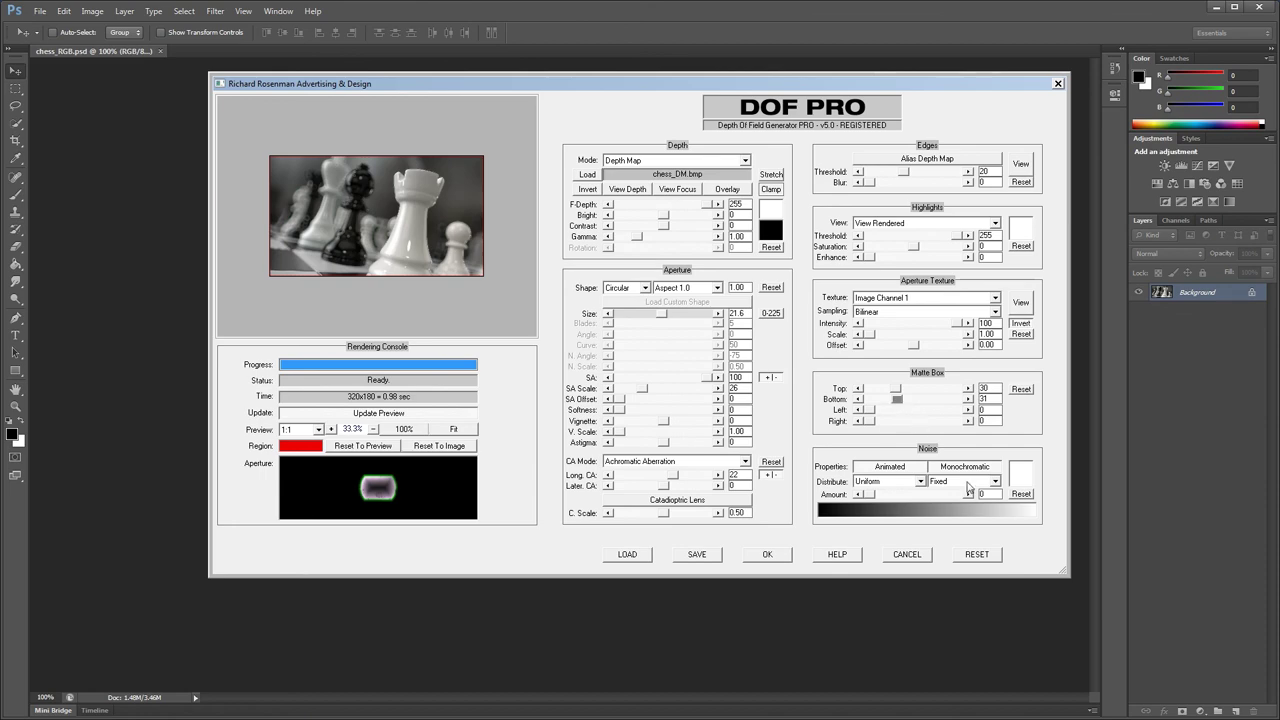
Enlarge the DOF PRO dialog to give the image preview more room
drag(1067, 574, 1238, 690)
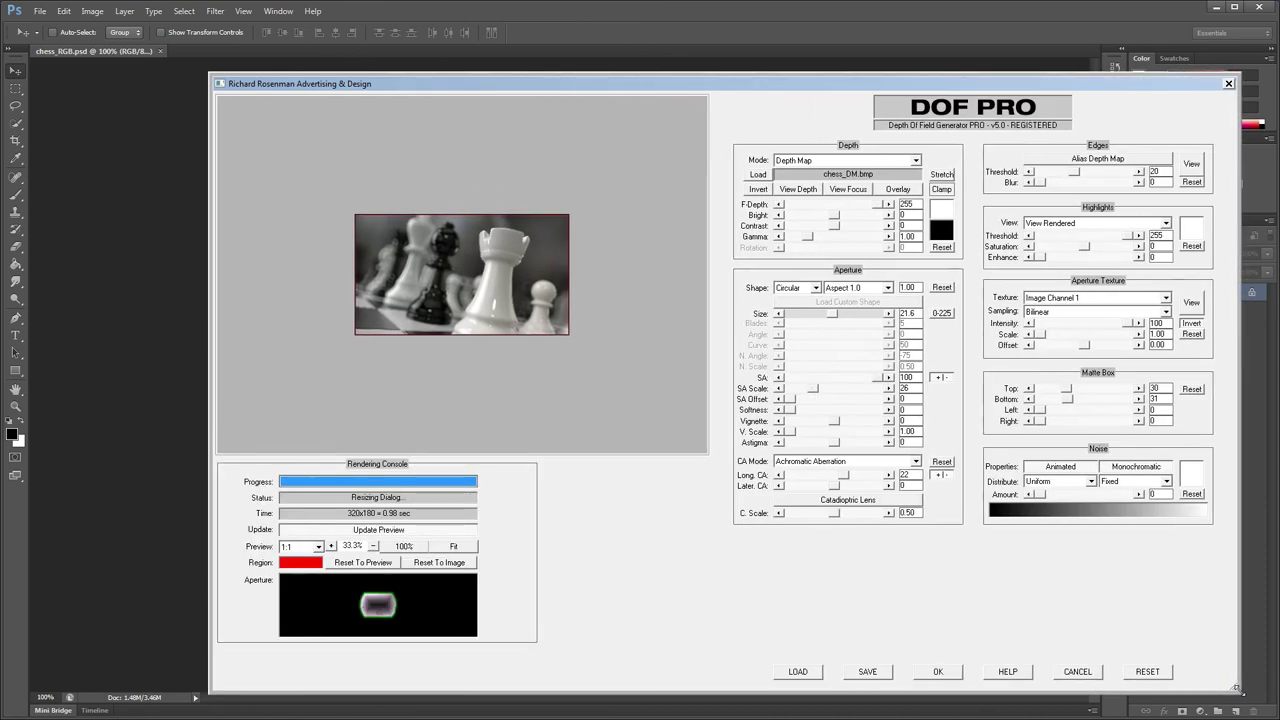